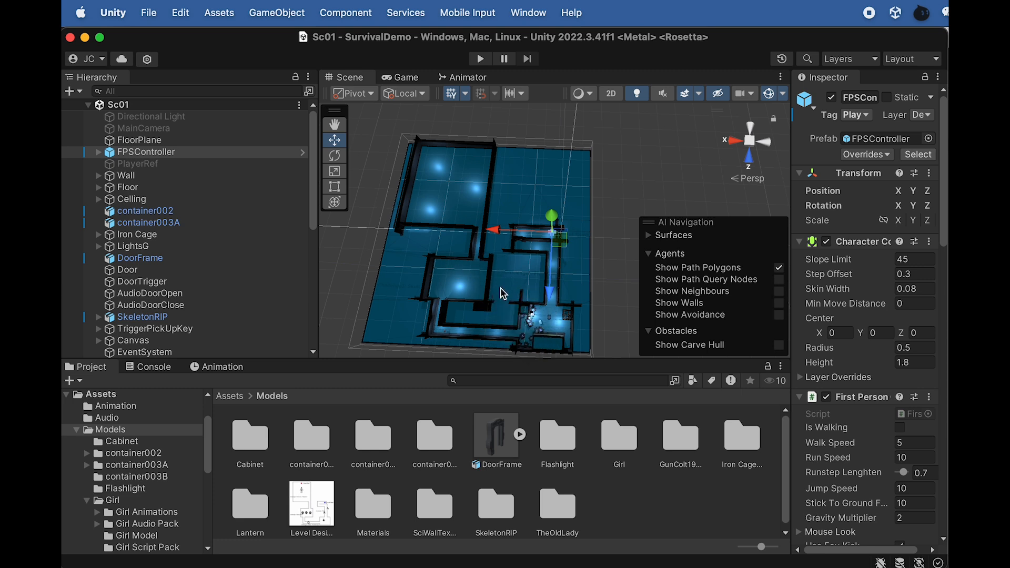
Move the FPSController out of its corridor into the lit middle room of the level
click(174, 154)
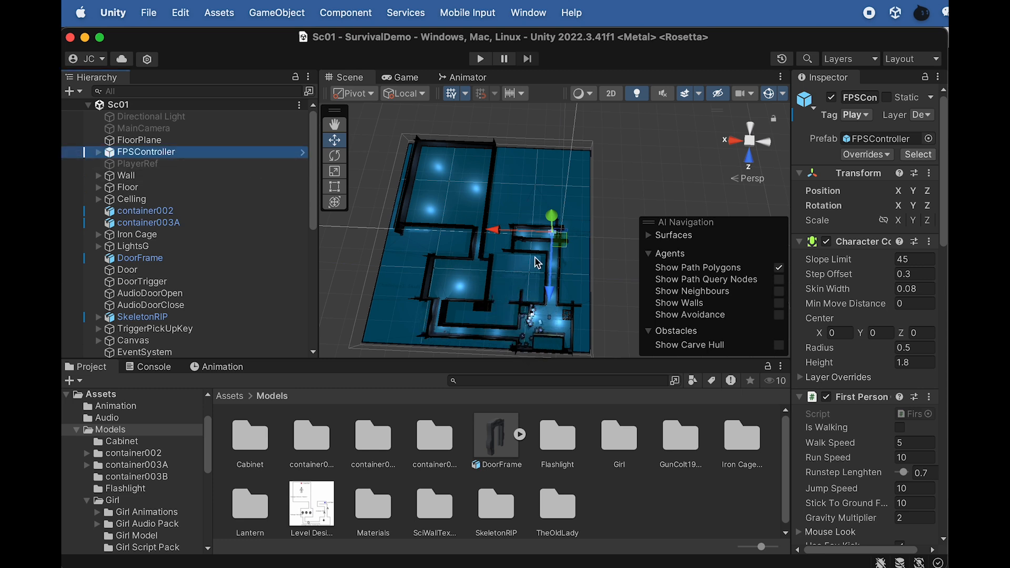
drag(501, 233, 405, 226)
mouse_move(451, 313)
mouse_down()
mouse_move(448, 352)
mouse_move(456, 295)
mouse_up()
key(f)
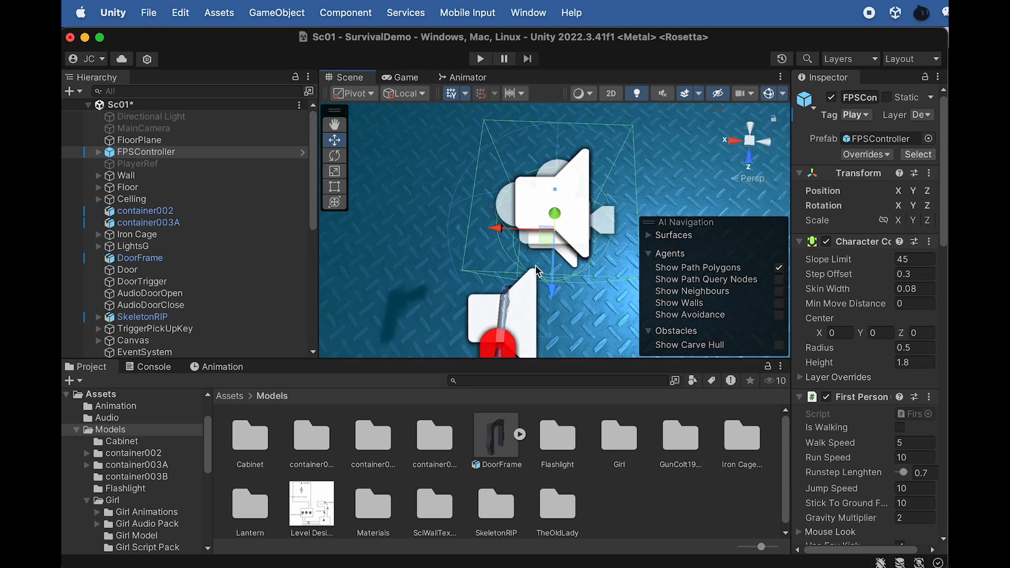
scroll(532, 276, down, 5)
scroll(534, 282, down, 10)
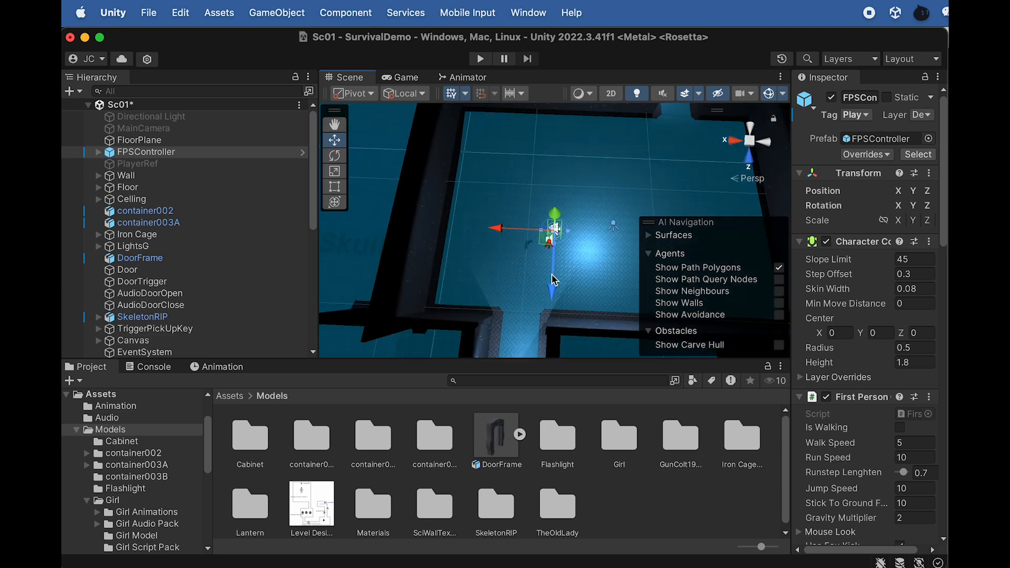
scroll(160, 245, down, 6)
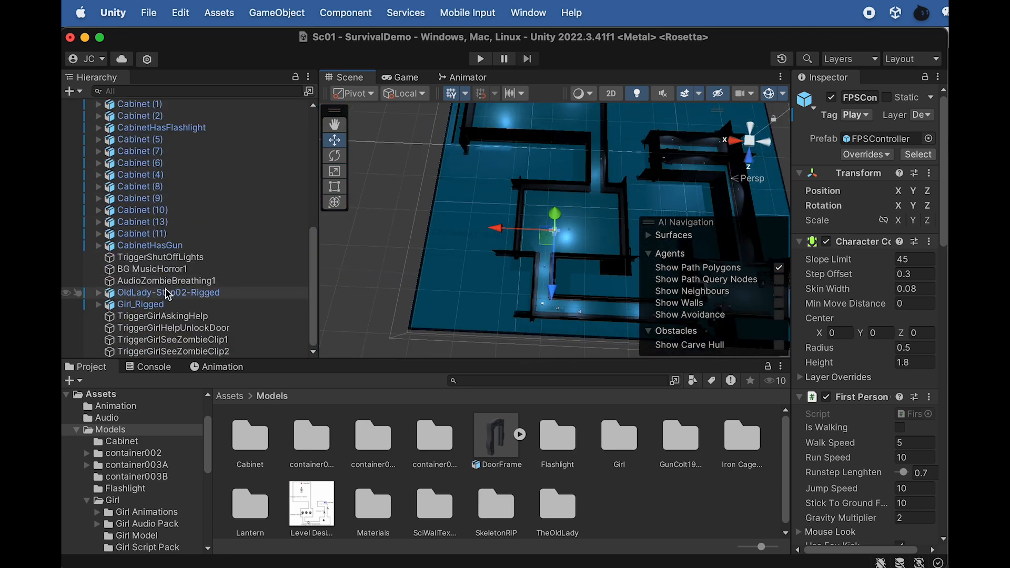
Duplicate the caged Girl_Rigged character and name the copy "Girl_Rigged (1) testing"
click(158, 305)
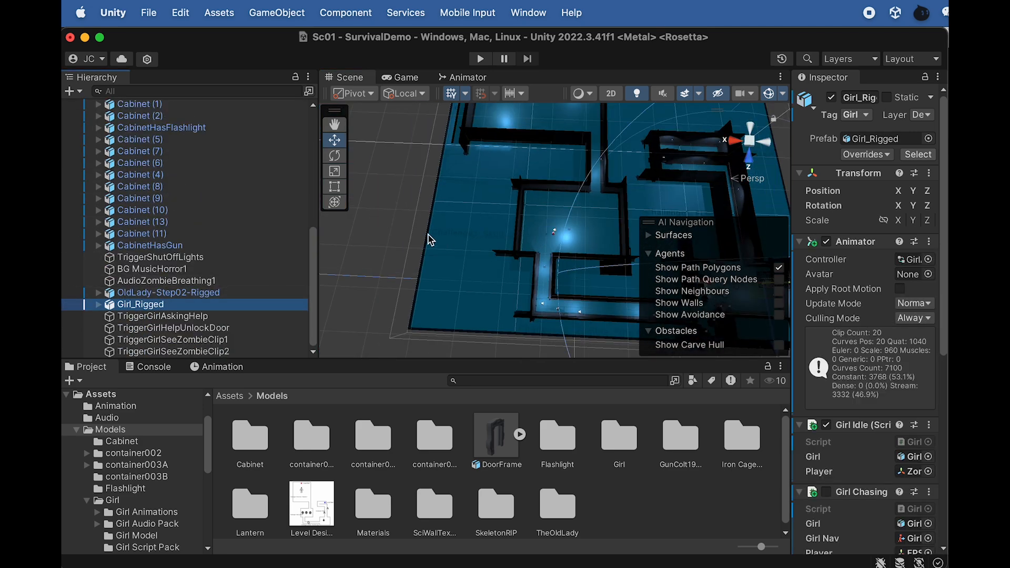
scroll(567, 243, down, 3)
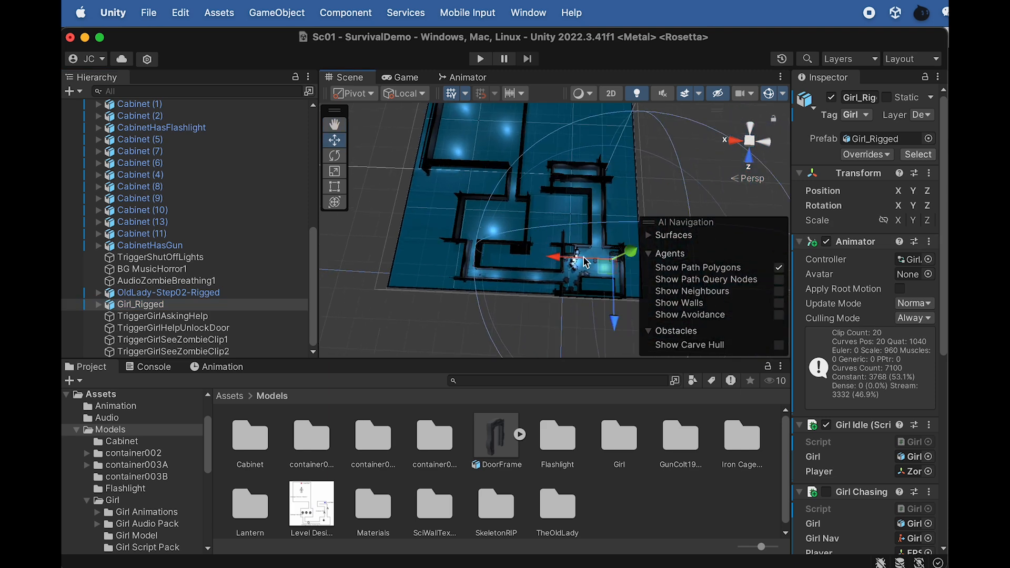
key(f)
mouse_move(616, 273)
alt+mouse_down()
mouse_move(627, 209)
mouse_move(621, 263)
alt+mouse_up()
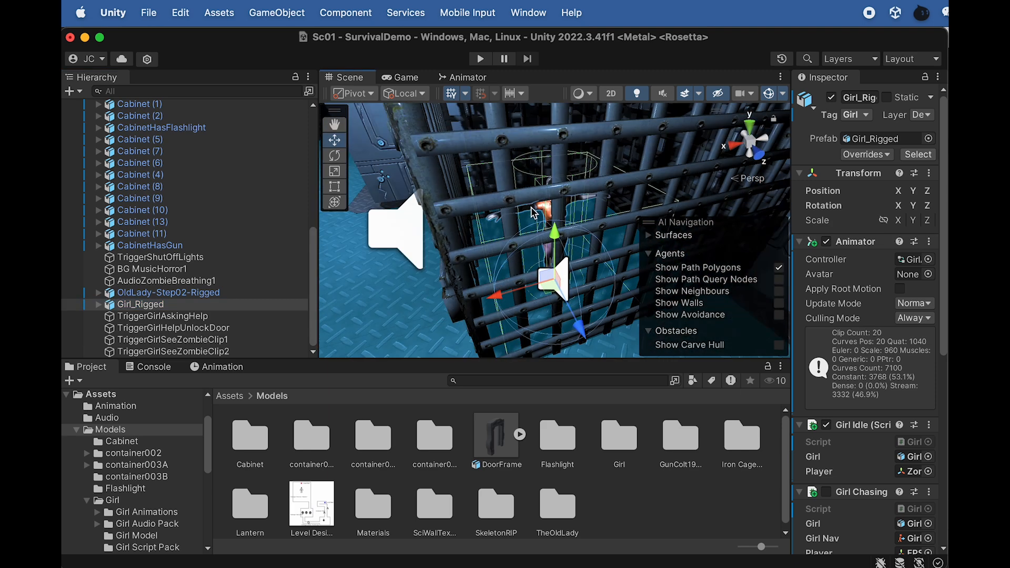
click(178, 305)
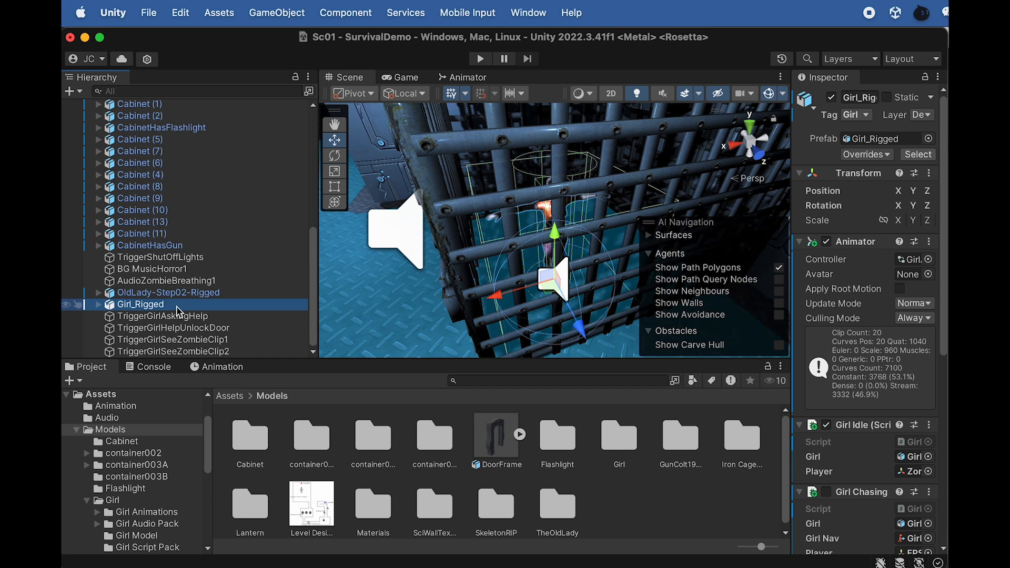
key(super+d)
key(Return)
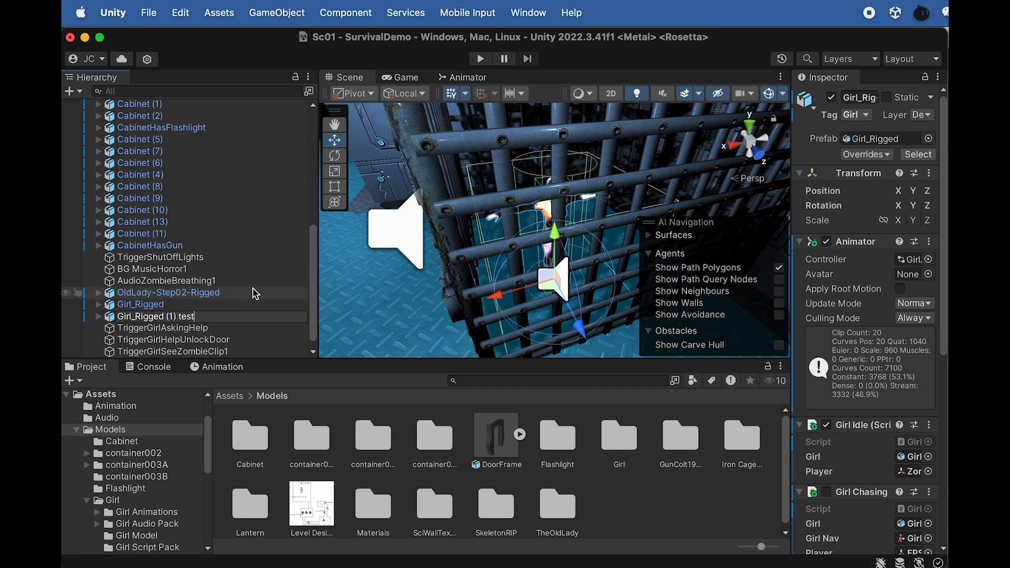
key(Return)
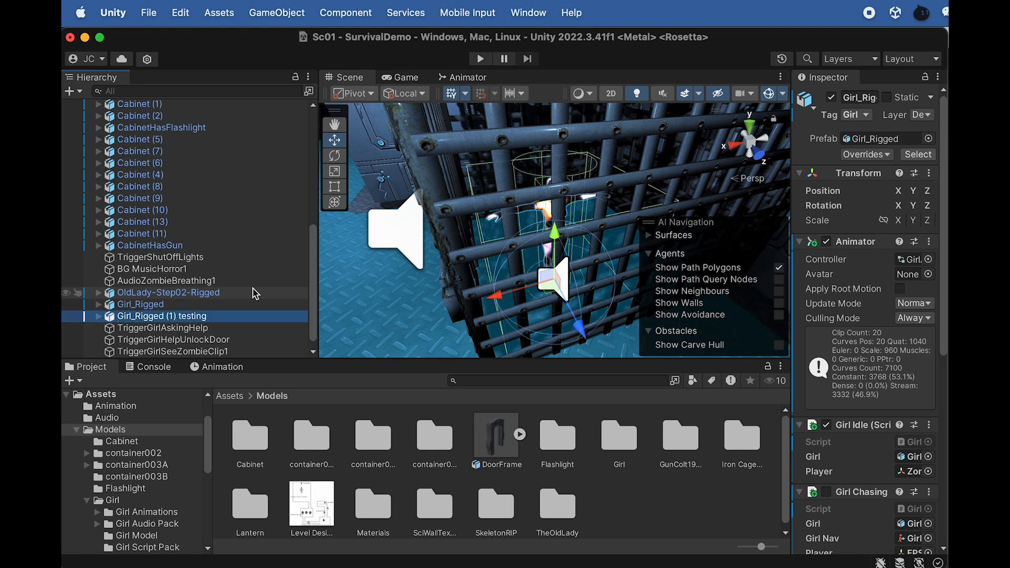
Deactivate the original Girl_Rigged object and widen the Inspector so its values are readable
click(185, 304)
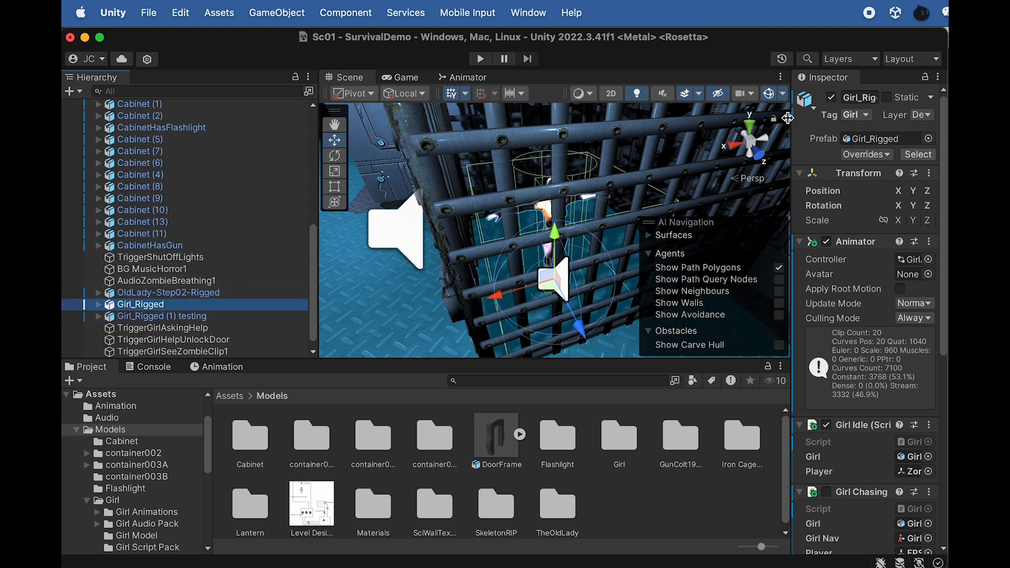
click(835, 99)
drag(794, 139, 663, 139)
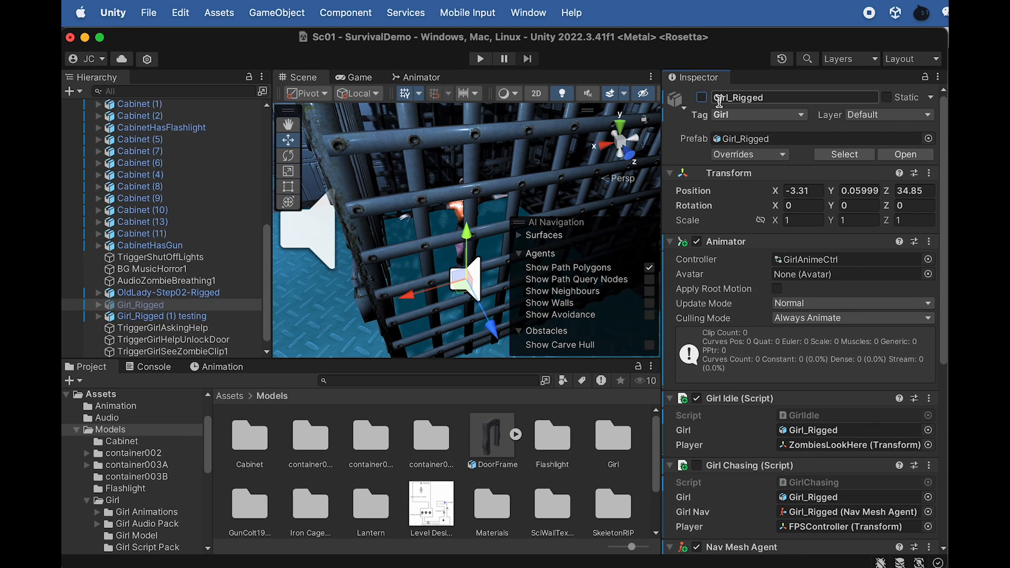
Move Girl_Rigged (1) testing out of the cage into the FPSController's room, at about X 46.5, Z 24.2
click(166, 316)
scroll(453, 271, down, 3)
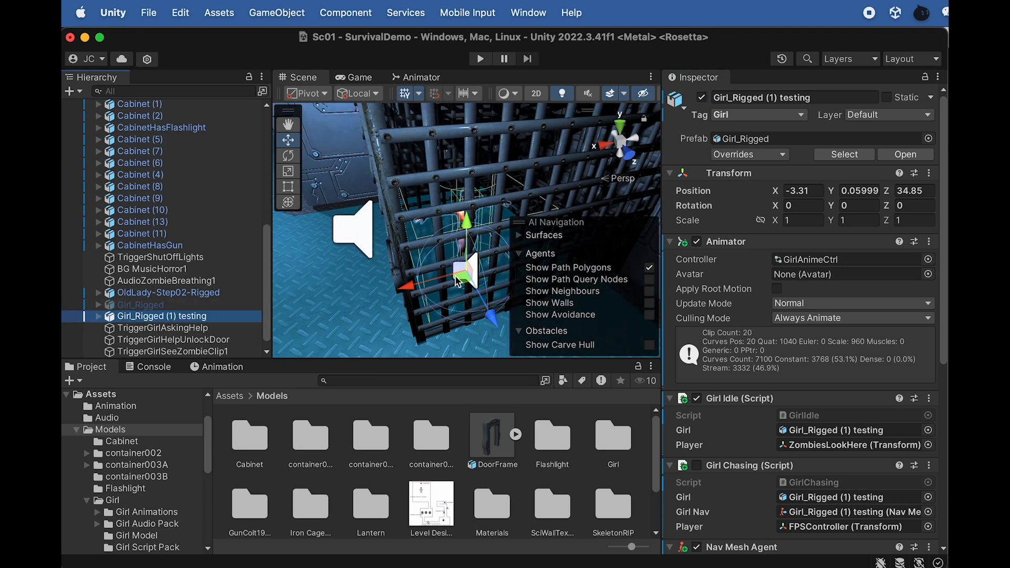
drag(411, 284, 280, 298)
scroll(359, 198, down, 15)
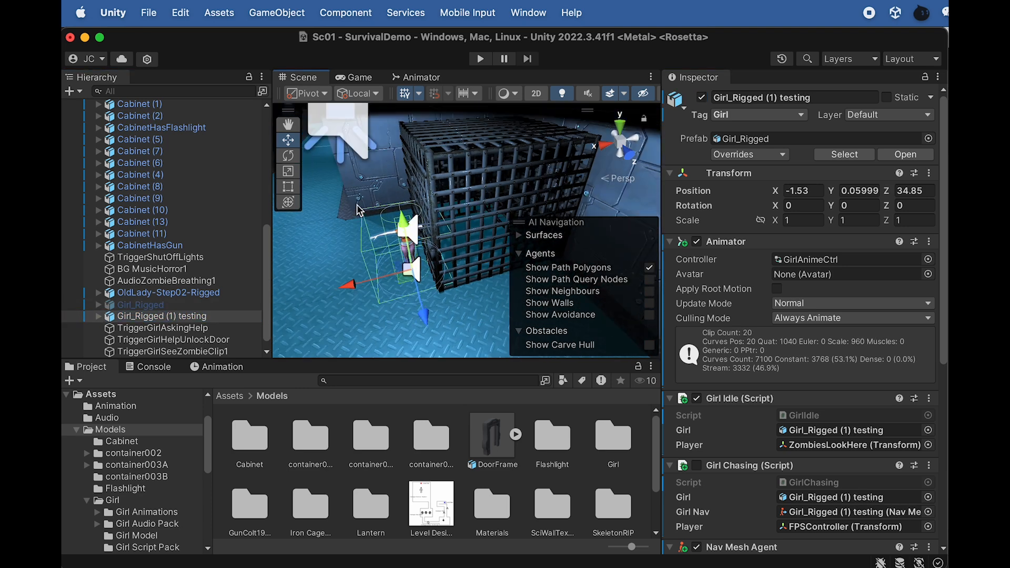
alt+drag(361, 195, 259, 277)
scroll(364, 251, down, 4)
drag(315, 308, 355, 243)
key(f)
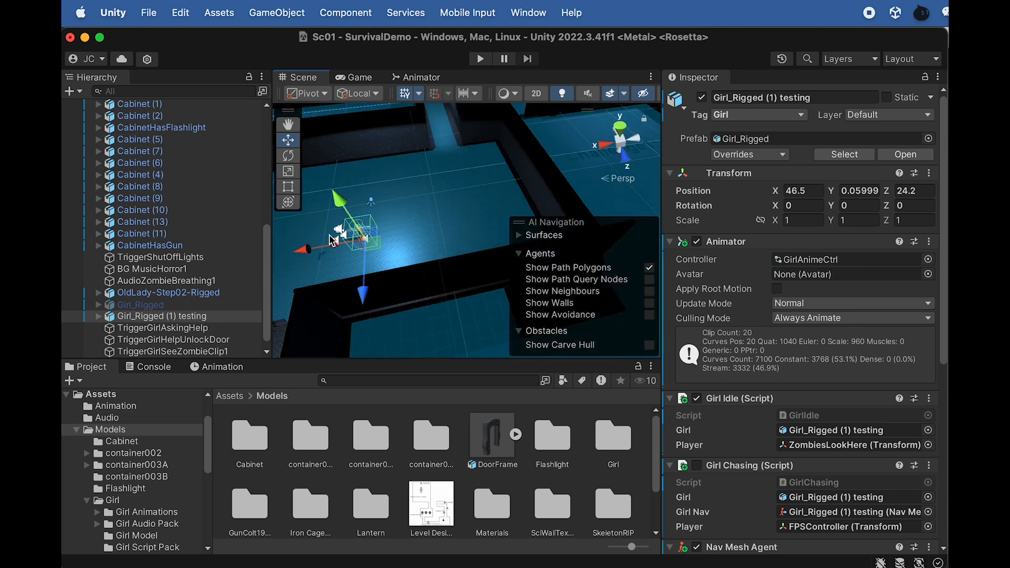
Fine-tune the position of Girl_Rigged (1) testing near the FPSController to about X 45.07, Z 24.57
scroll(352, 240, down, 3)
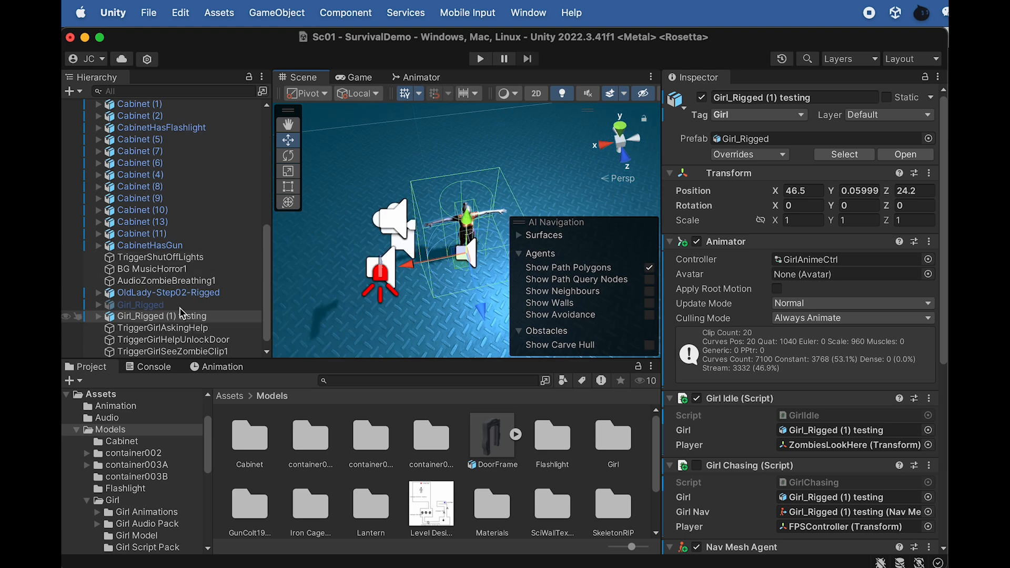
scroll(160, 277, up, 1)
drag(415, 275, 435, 264)
scroll(435, 264, down, 1)
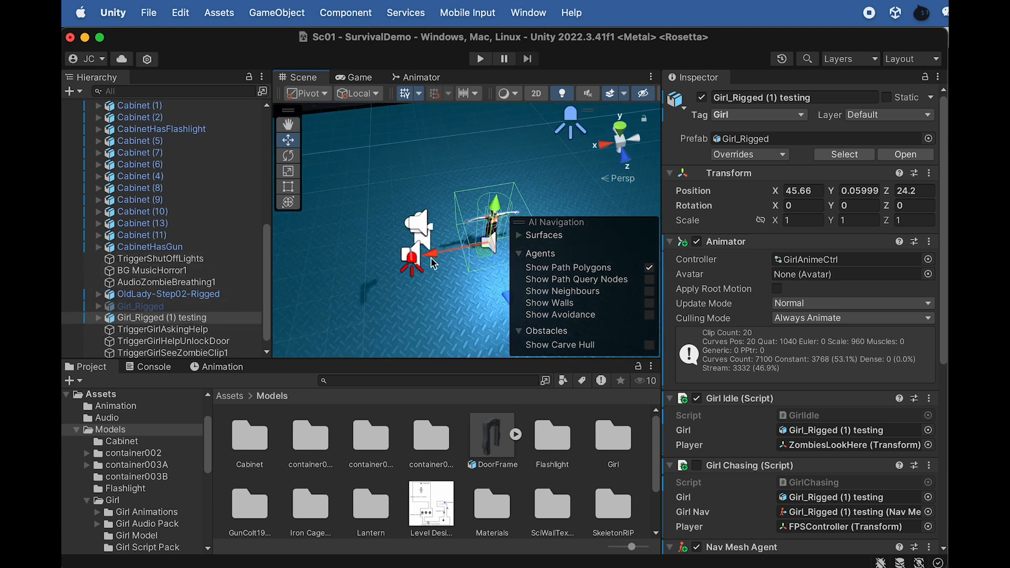
drag(508, 296, 510, 305)
drag(435, 260, 451, 257)
Locate OldLady-Step02-Rigged in the scene and deactivate it
double_click(174, 294)
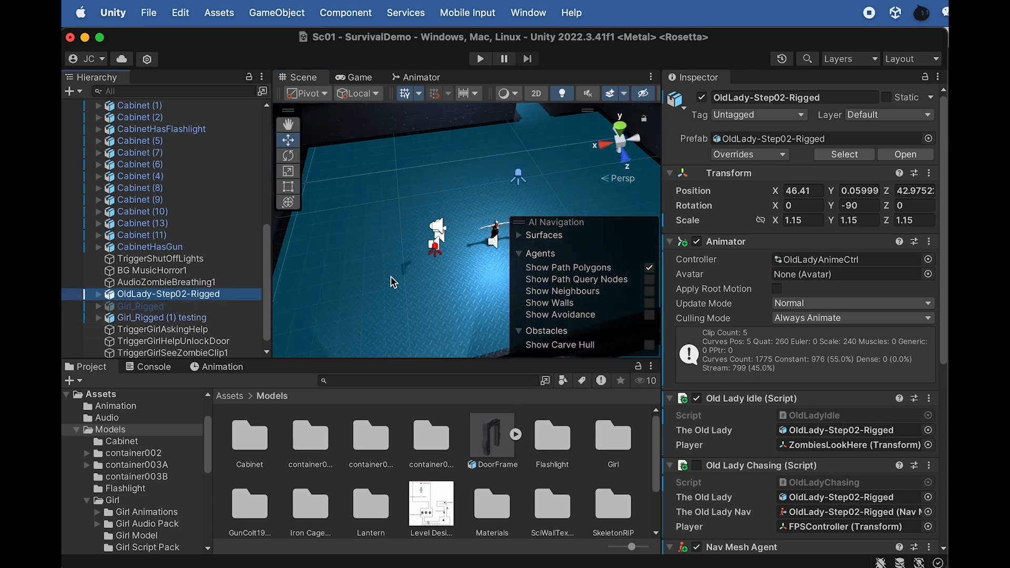
key(f)
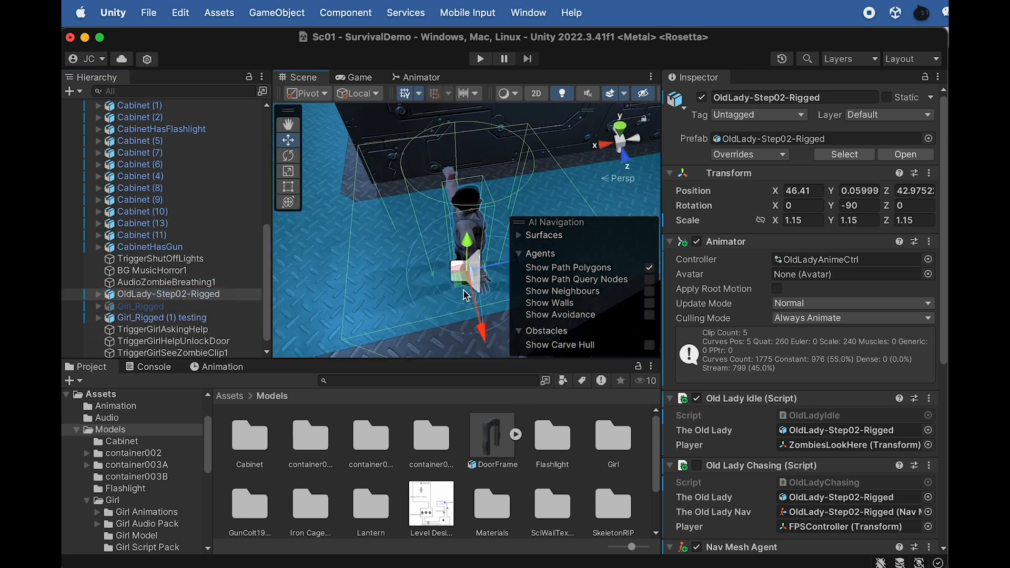
alt+drag(451, 249, 390, 230)
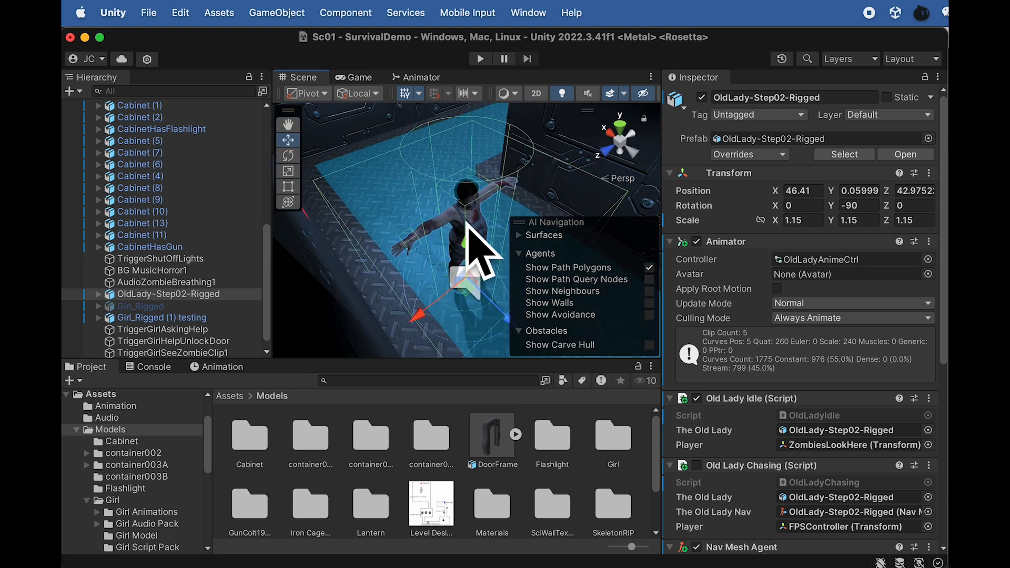
click(181, 296)
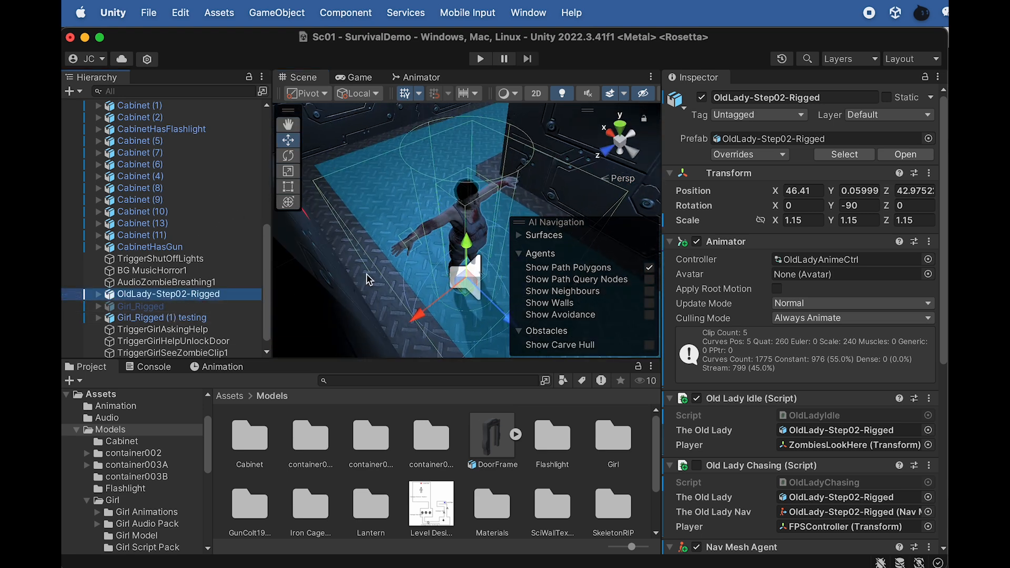
click(703, 99)
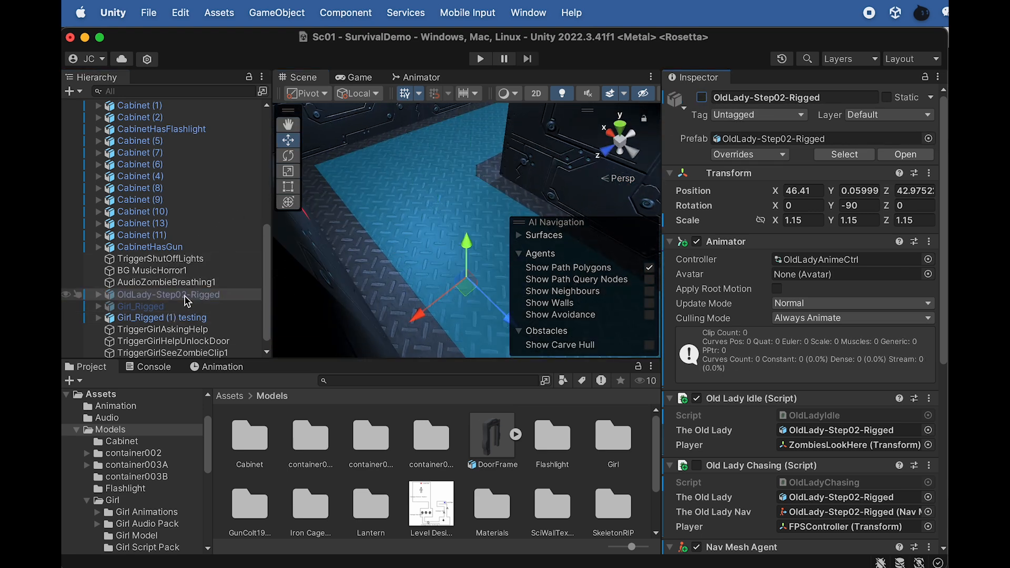
Focus on Girl_Rigged (1) testing, then switch to Finder and import the GhostModel folder into the project's Models folder
double_click(137, 319)
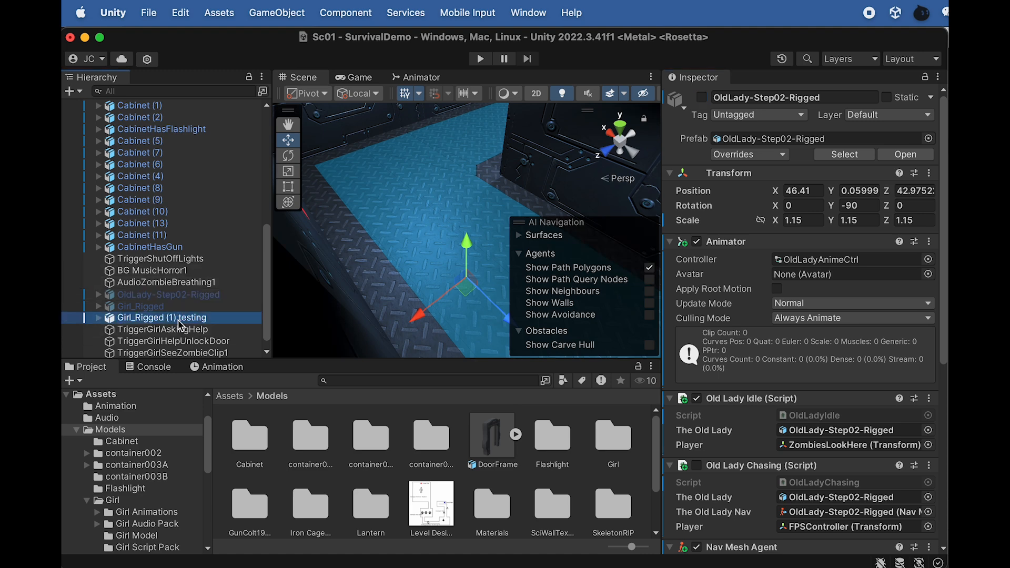
scroll(431, 253, down, 4)
alt+drag(432, 253, 638, 243)
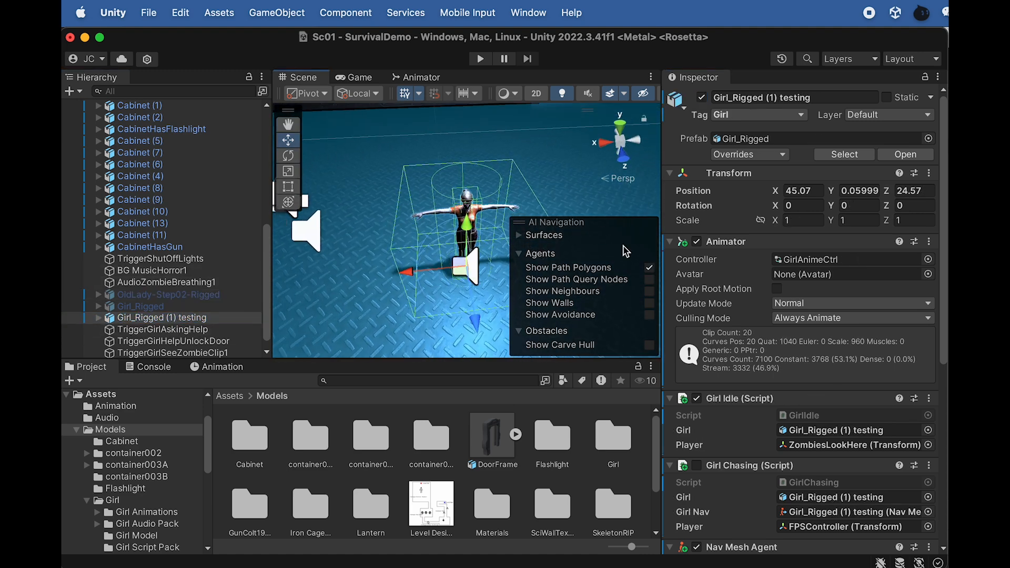
scroll(404, 264, down, 4)
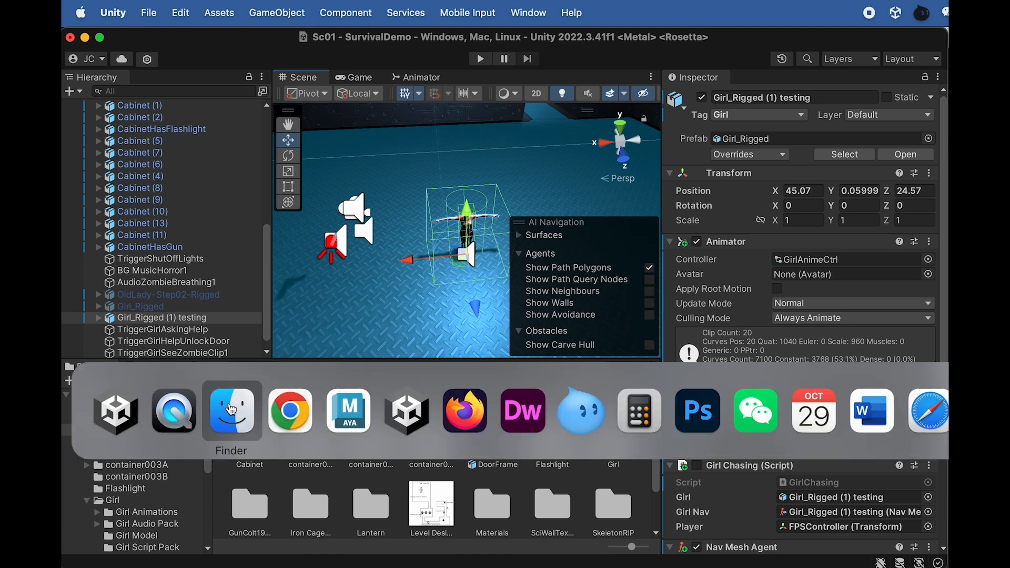
click(232, 408)
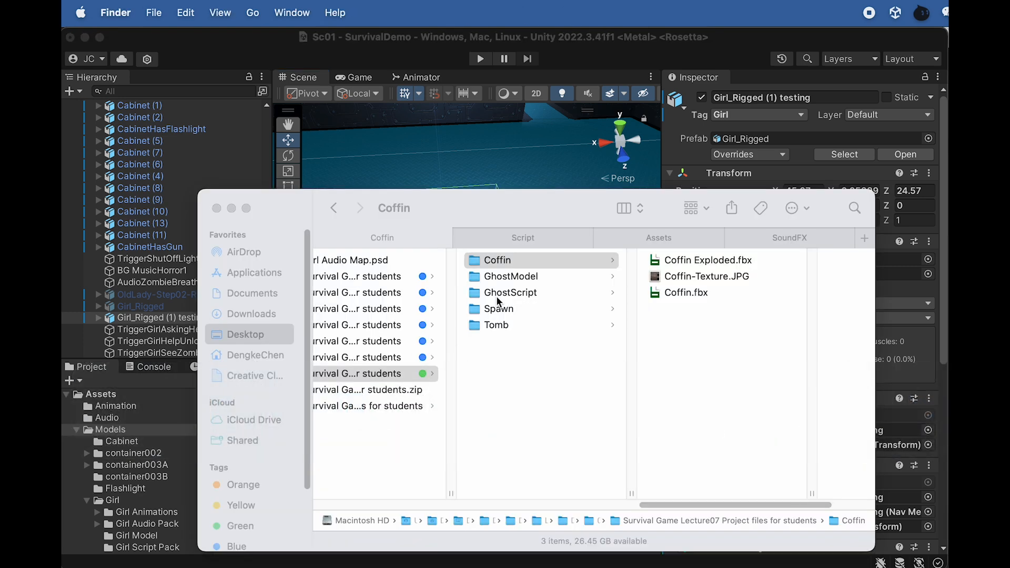
click(522, 276)
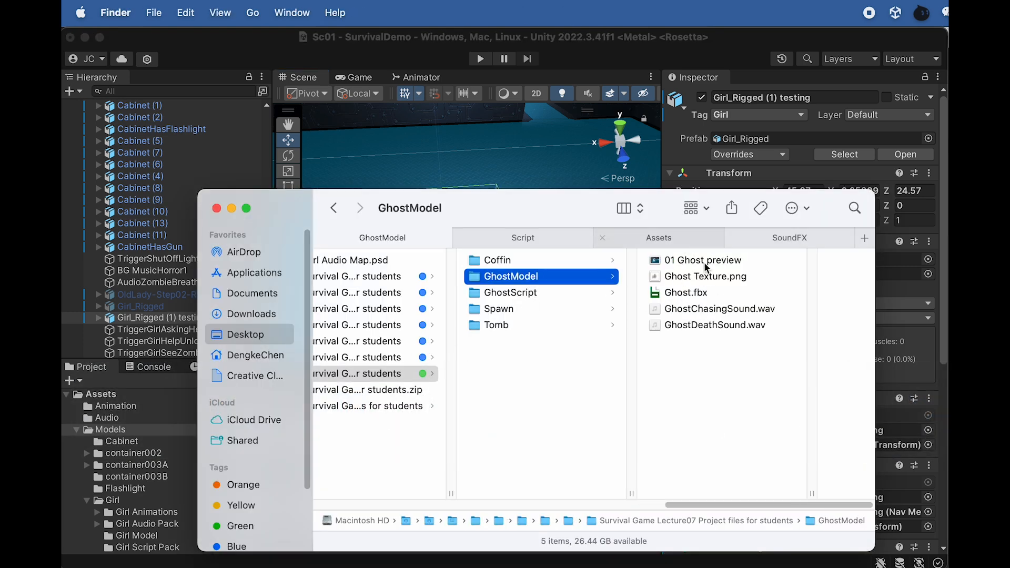
drag(537, 212, 785, 273)
drag(763, 339, 339, 478)
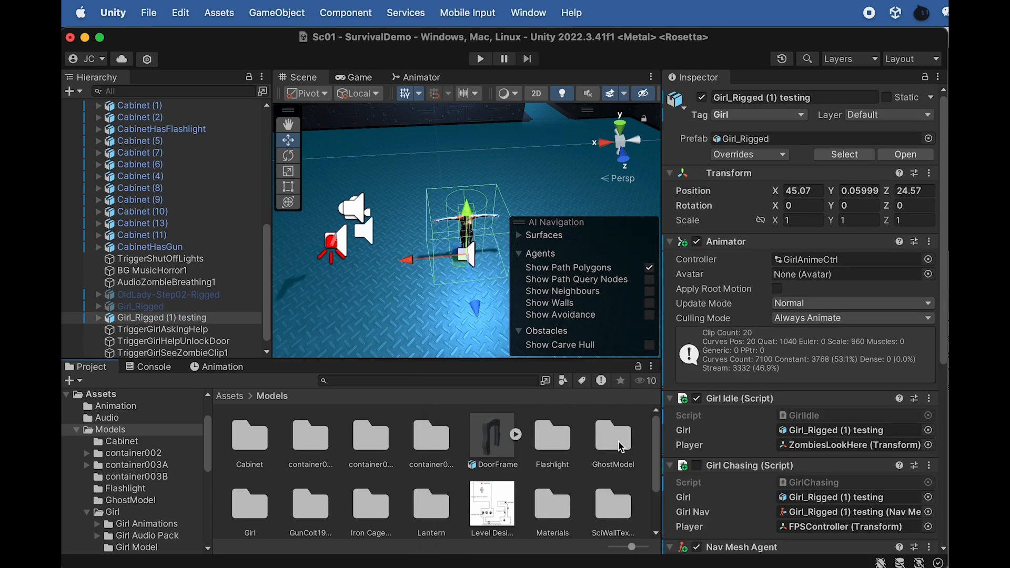
Place the Ghost model from the GhostModel folder on the floor beside the test girl, at about X 46.45, Z 24.13
double_click(615, 442)
drag(306, 448, 448, 258)
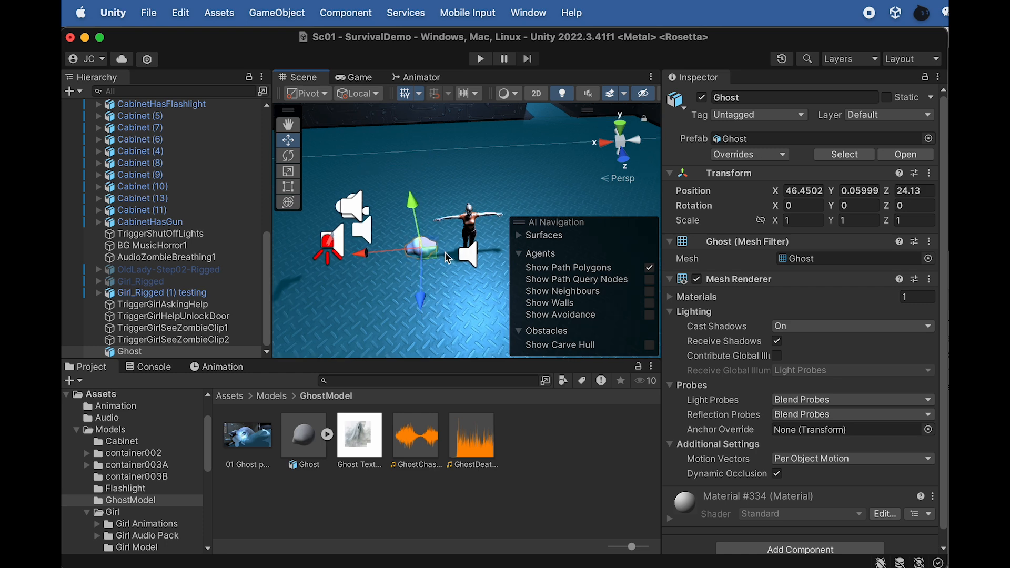
key(f)
scroll(450, 228, down, 3)
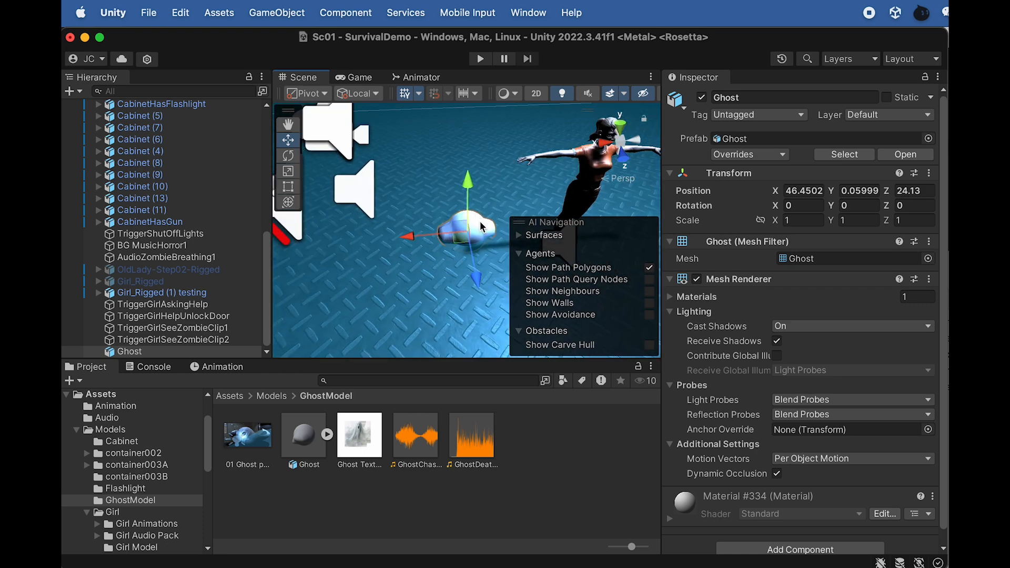
alt+drag(351, 257, 333, 261)
Enlarge the Ghost object and set its scale to 1.5 on X, Y and Z
key(r)
drag(459, 231, 510, 238)
click(860, 221)
text(1.5)
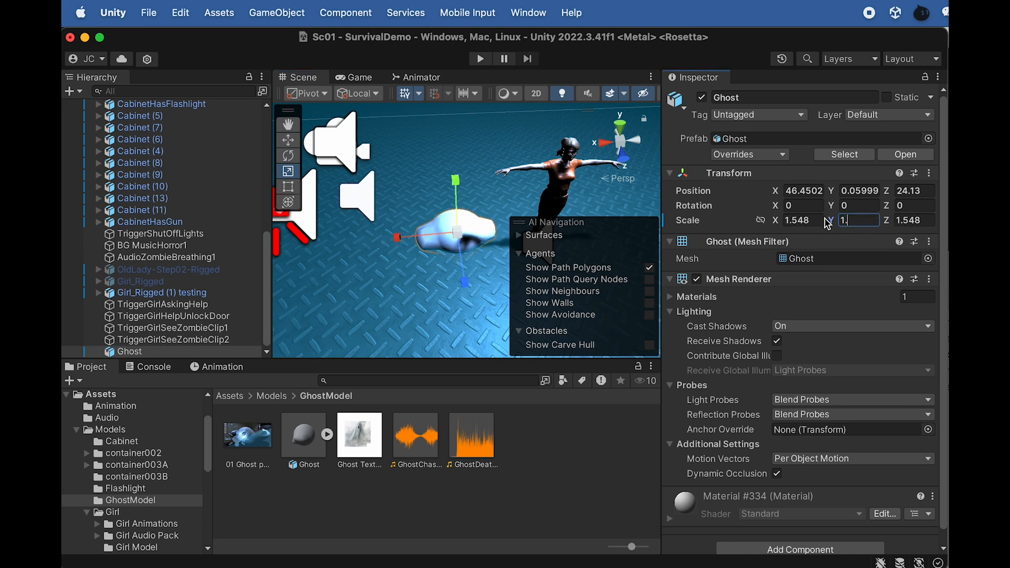
click(803, 220)
text(1.5)
click(916, 221)
text(1.5)
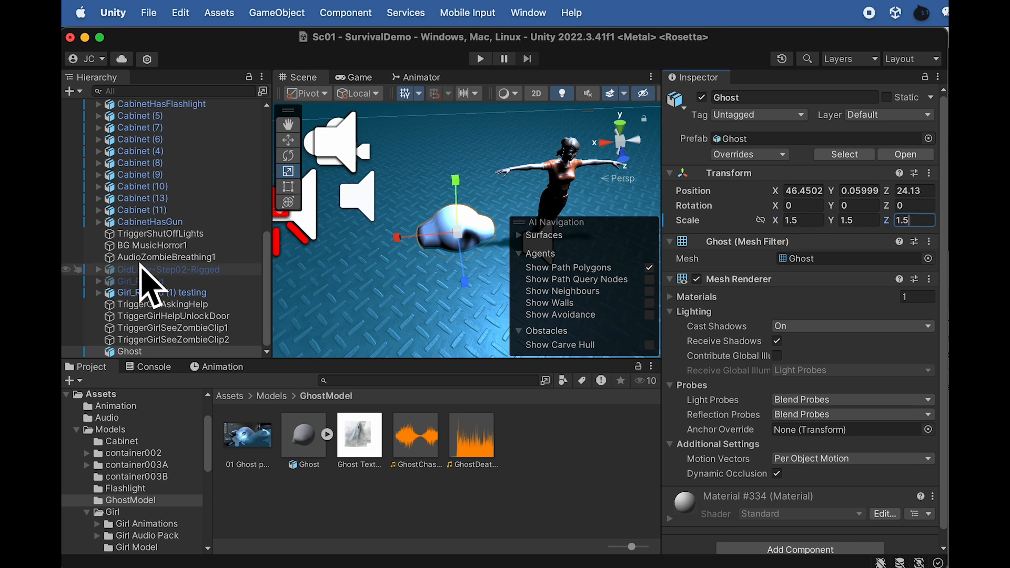
Create a new material named GhostM in the GhostModel folder
click(160, 353)
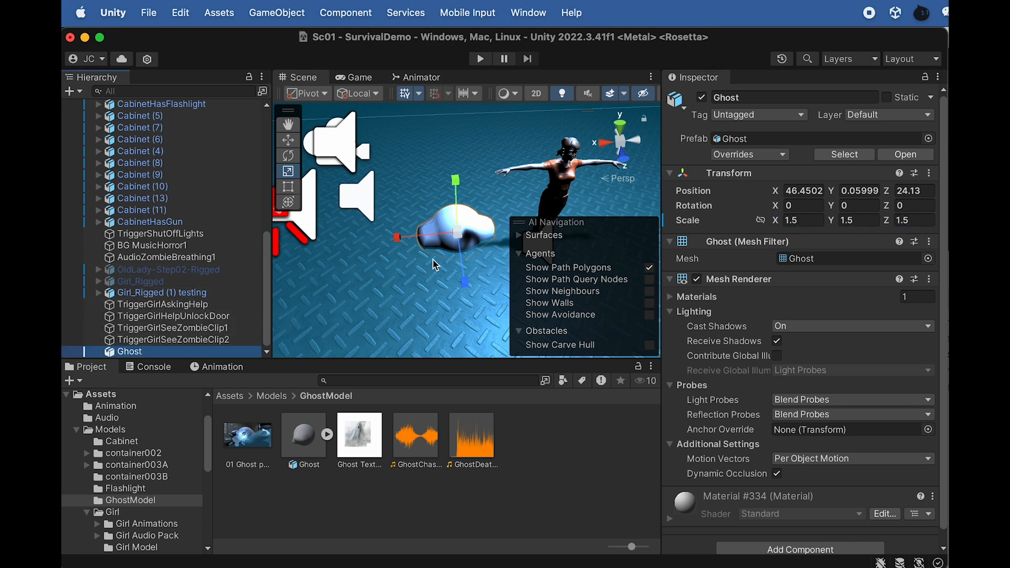
scroll(440, 260, up, 1)
right_click(308, 508)
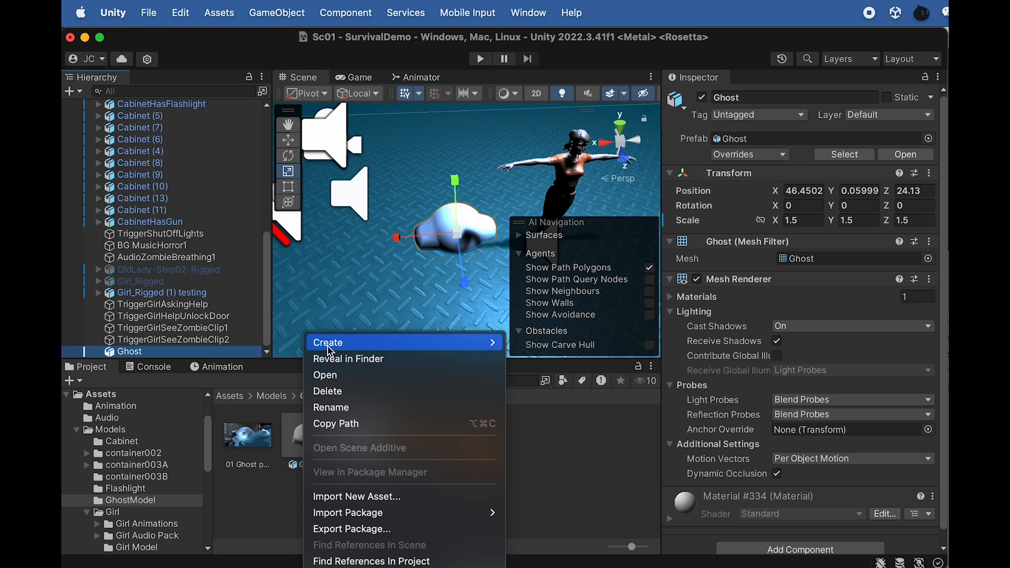
mouse_move(463, 342)
click(543, 404)
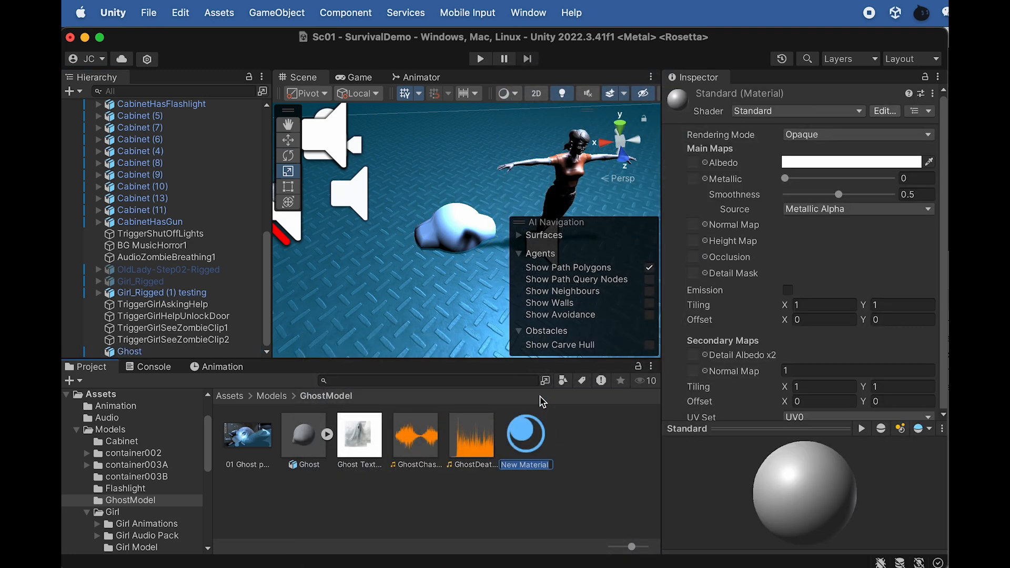
text(GhostM)
key(Return)
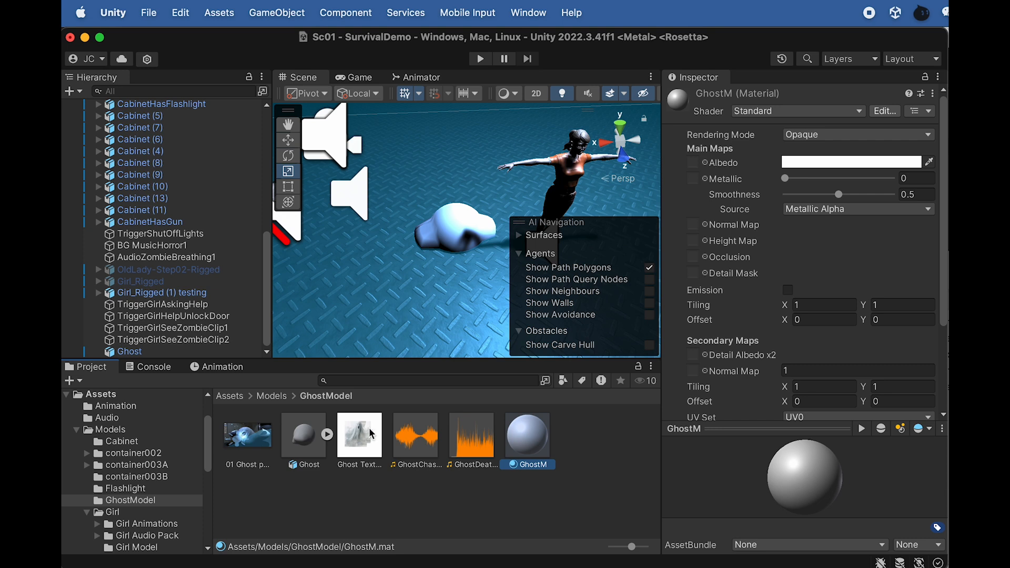
Assign the Ghost Texture image as GhostM's Albedo map and apply GhostM to the Ghost model in the scene
drag(362, 437, 723, 172)
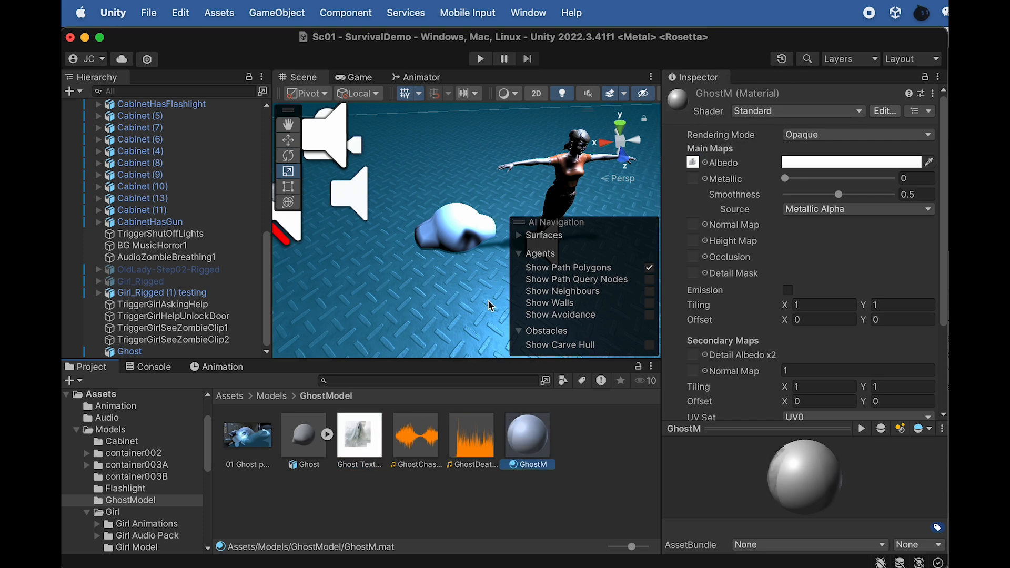
drag(521, 444, 459, 235)
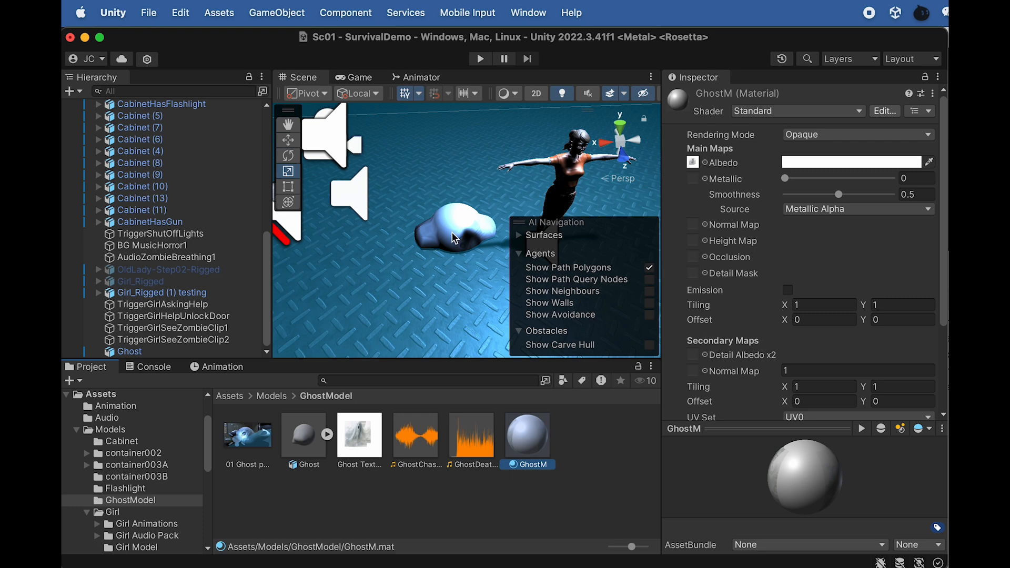
Focus on the Ghost object and raise it above the floor to about Y 0.603
click(453, 233)
key(f)
alt+drag(345, 269, 471, 111)
key(w)
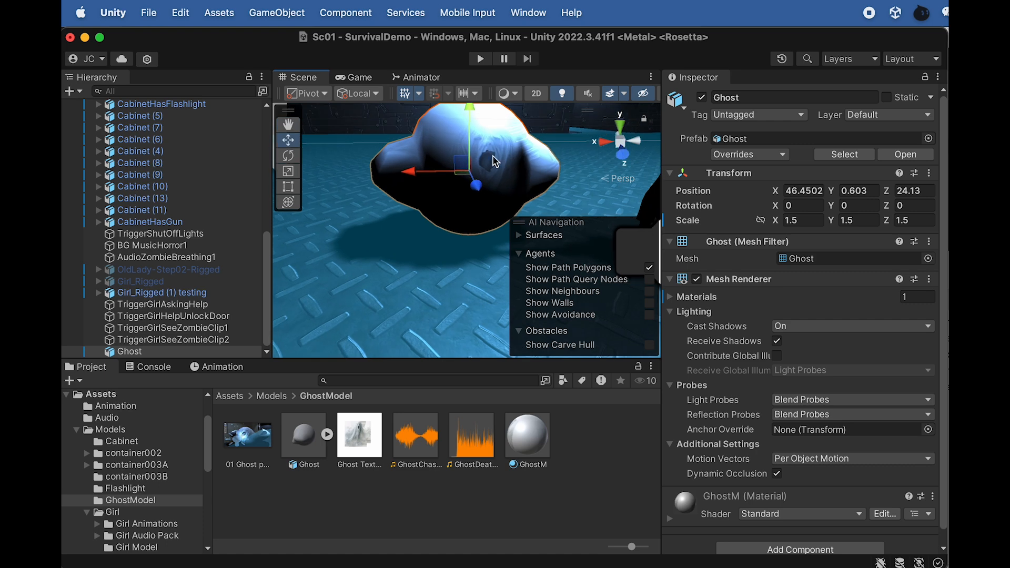
alt+drag(495, 161, 482, 150)
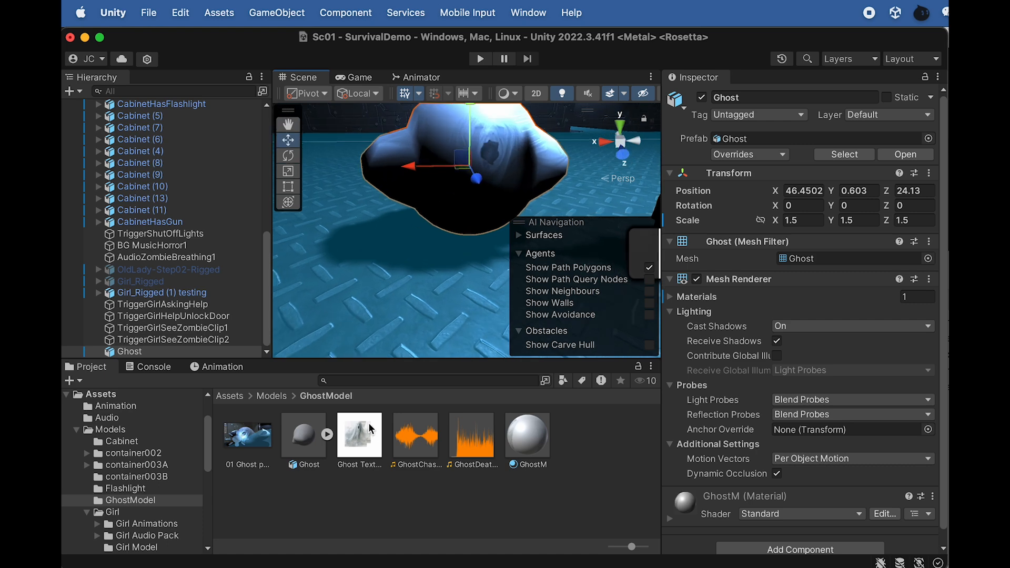
Switch to Finder and preview Ghost Texture.png to examine the ghost image's transparent background and details
key(super+Tab)
drag(774, 268, 537, 251)
click(747, 321)
key(space)
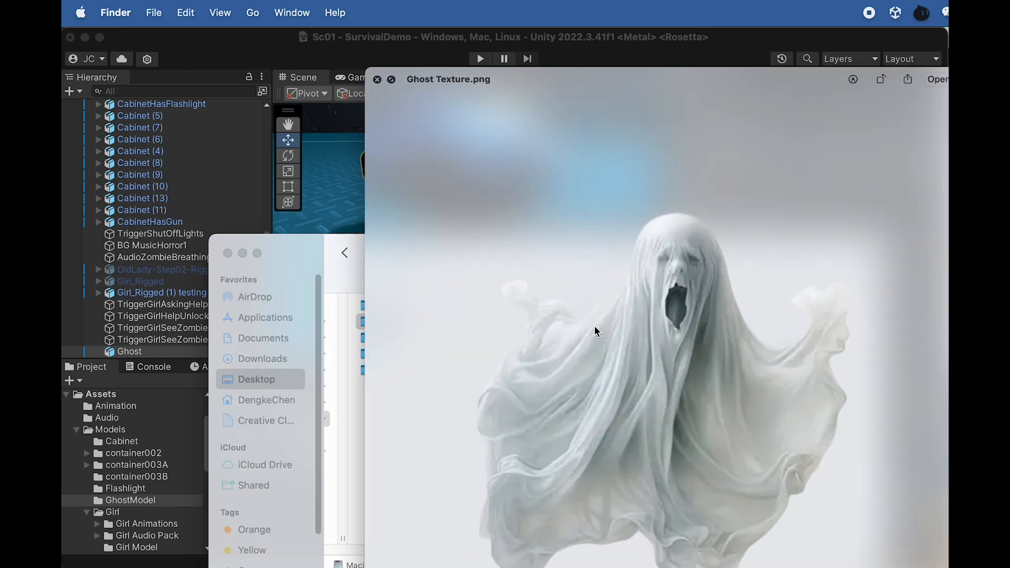
key(space)
key(space)
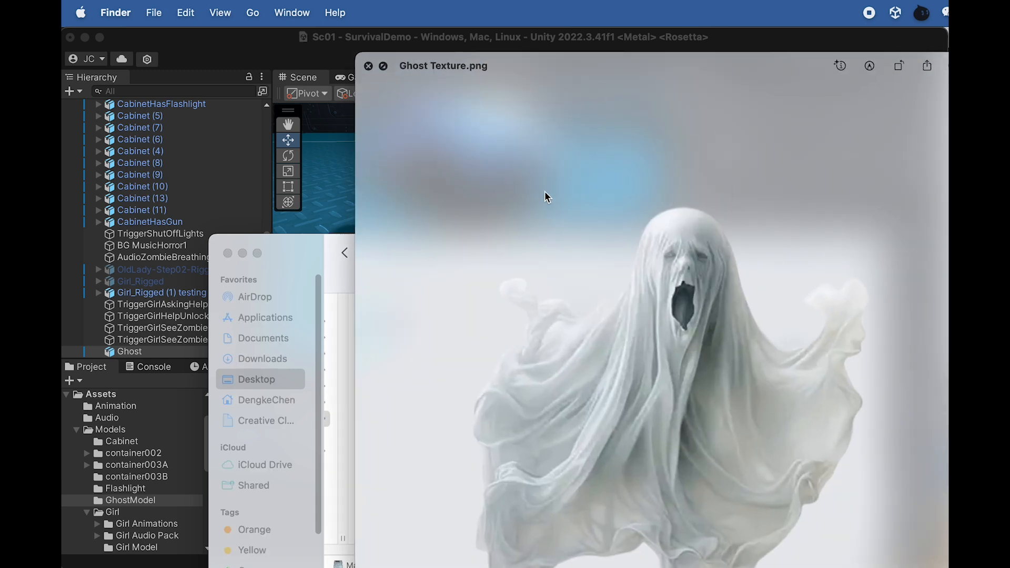
key(space)
drag(563, 245, 928, 435)
scroll(484, 184, down, 2)
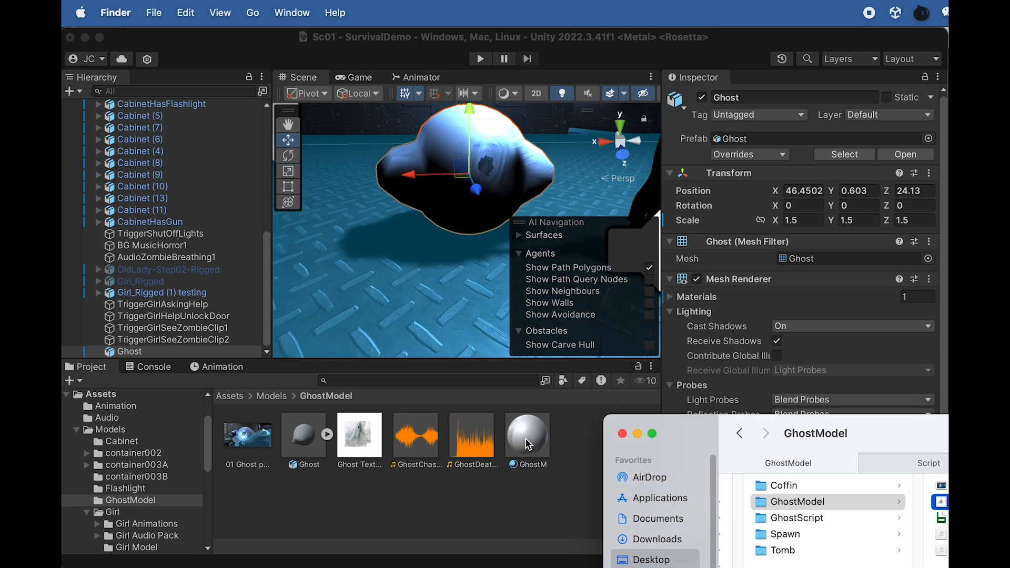
Try the Cutout rendering mode on the GhostM material and settle on Transparent
click(528, 445)
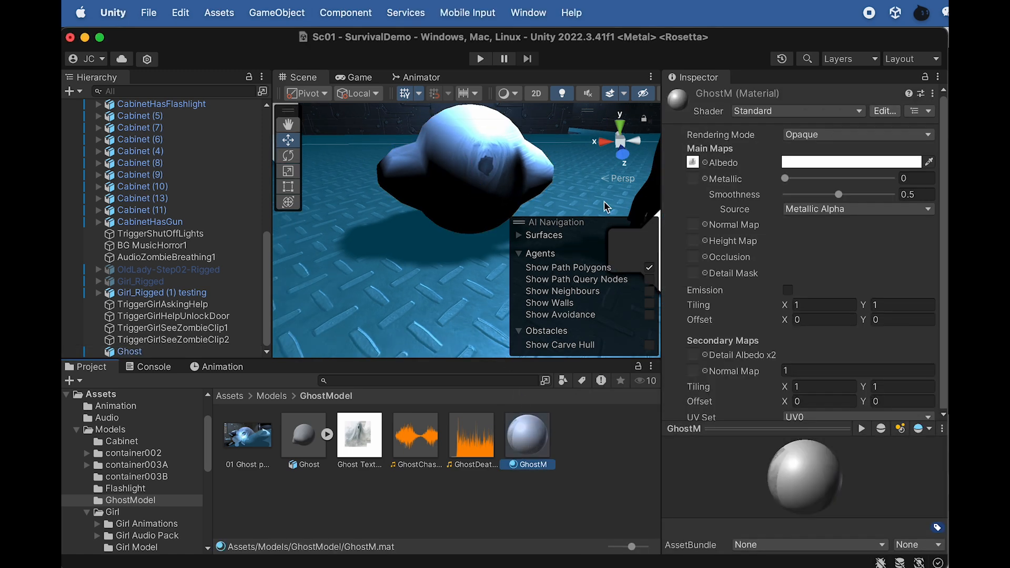
click(809, 136)
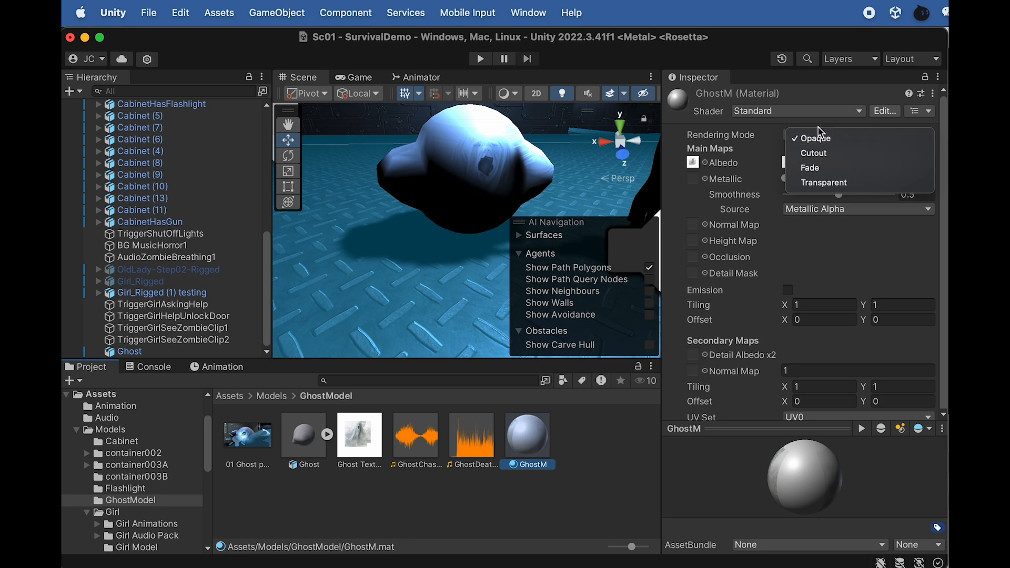
click(833, 155)
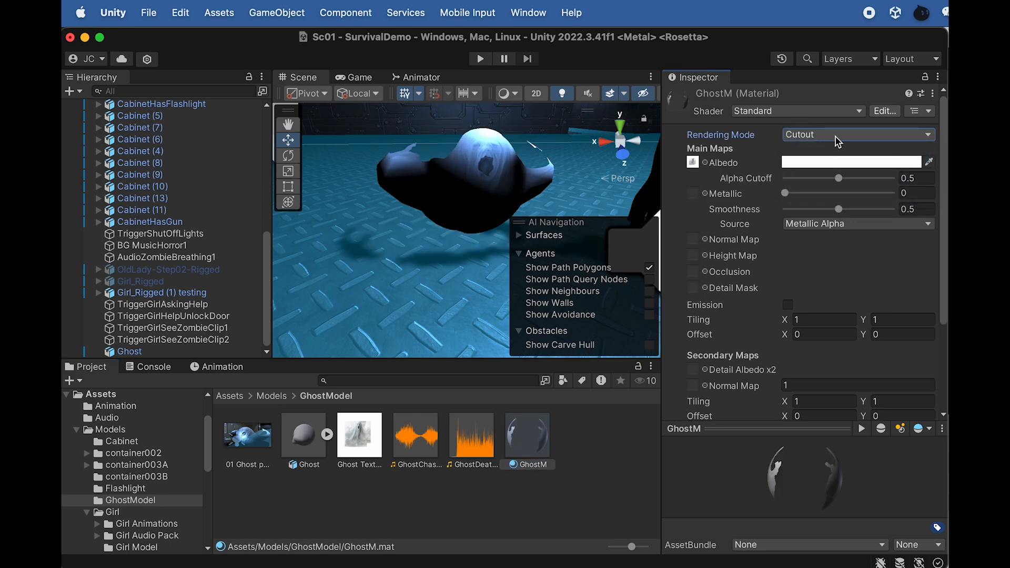
alt+drag(465, 171, 581, 163)
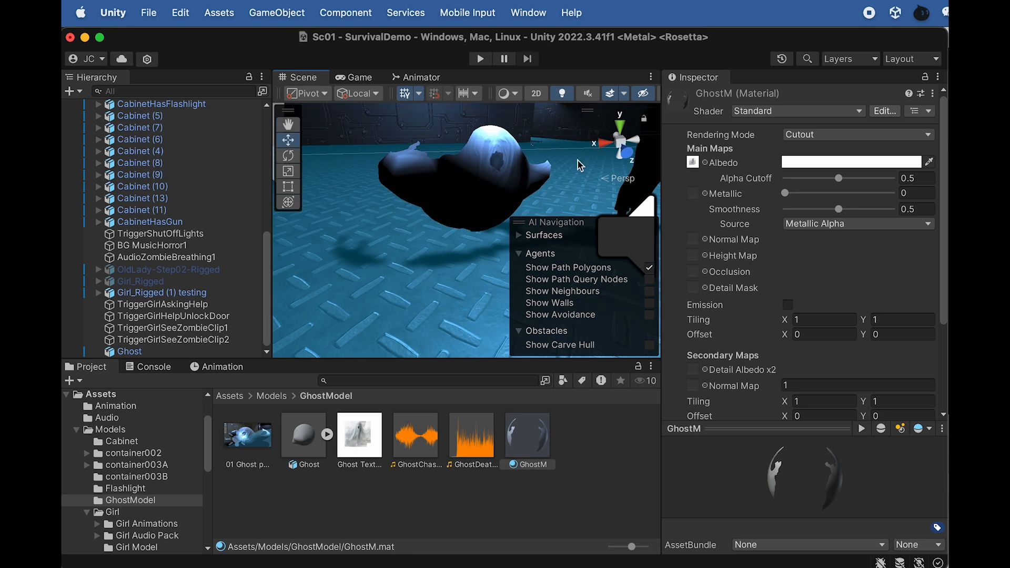
click(818, 135)
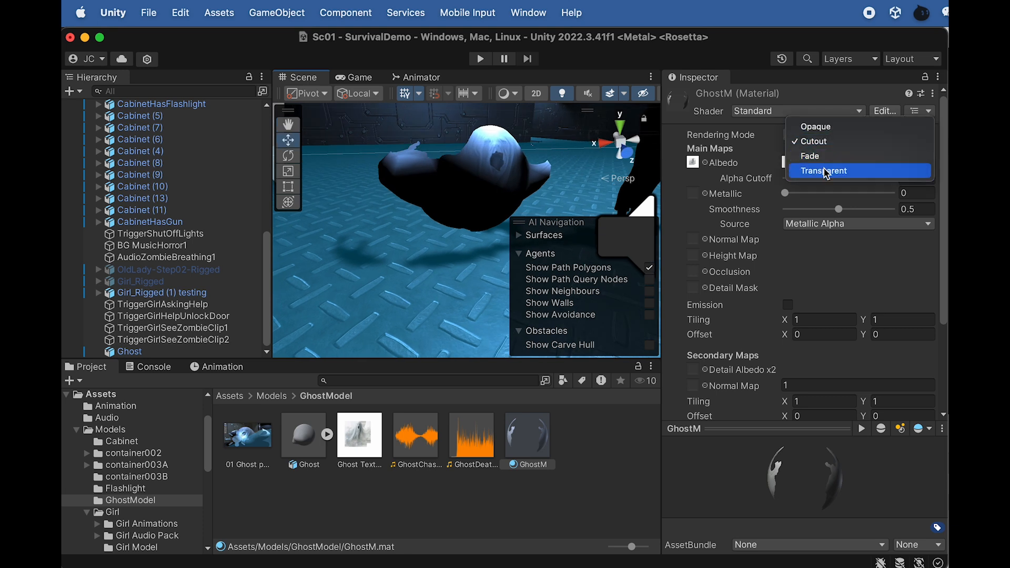
click(821, 168)
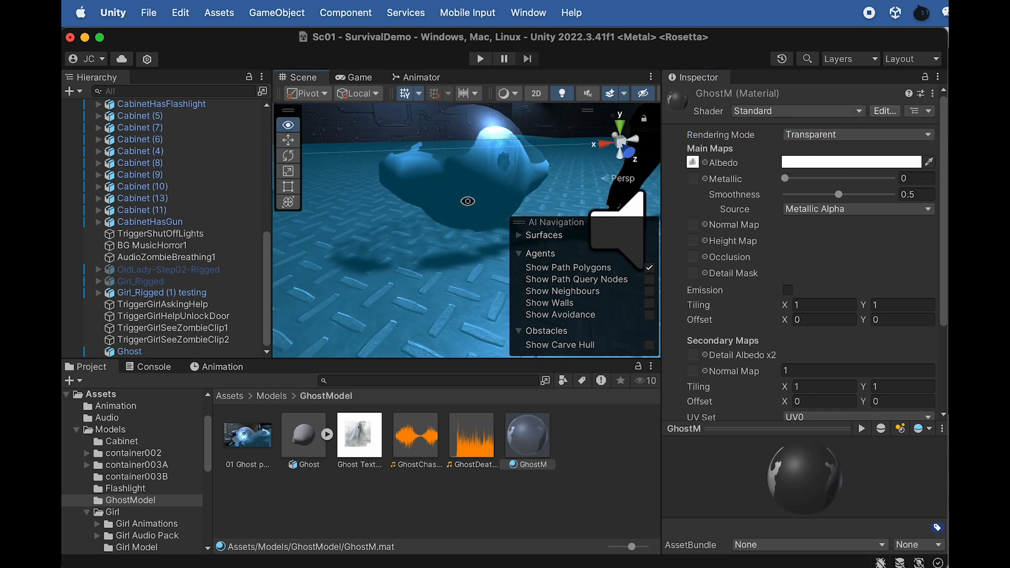
Set GhostM's Smoothness to 1 and Metallic to 0
drag(840, 195, 715, 193)
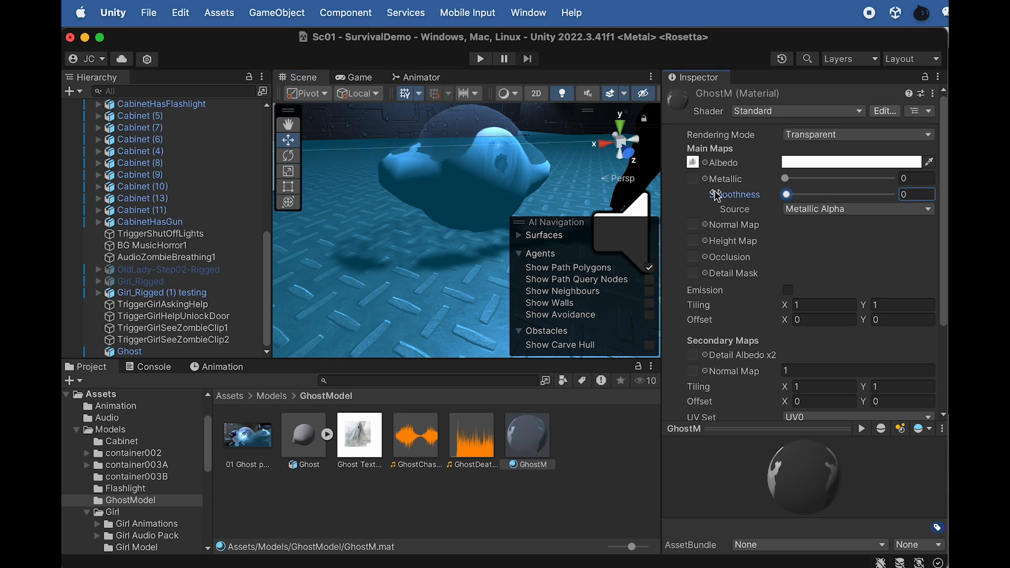
drag(793, 193, 896, 194)
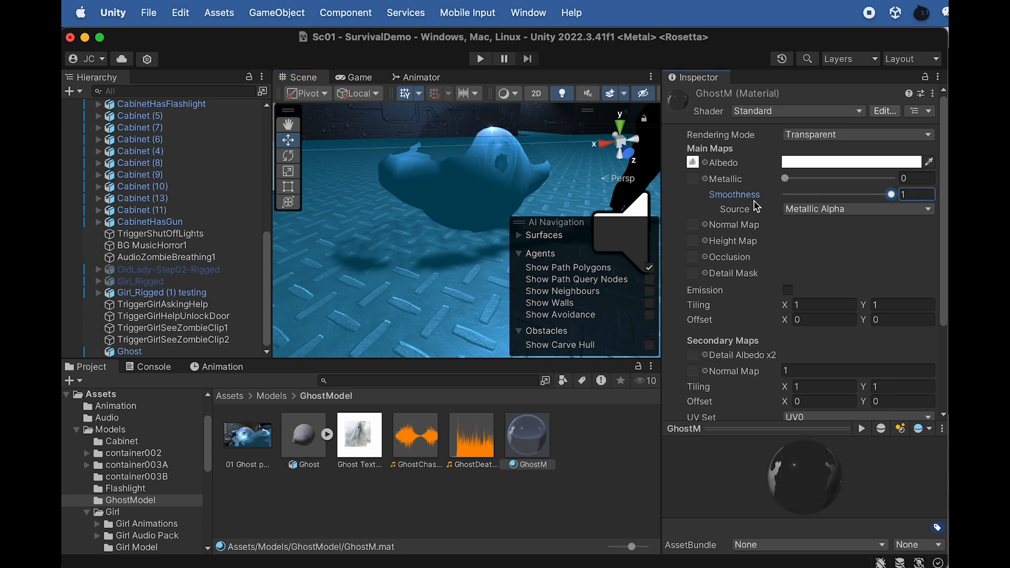
drag(784, 179, 662, 175)
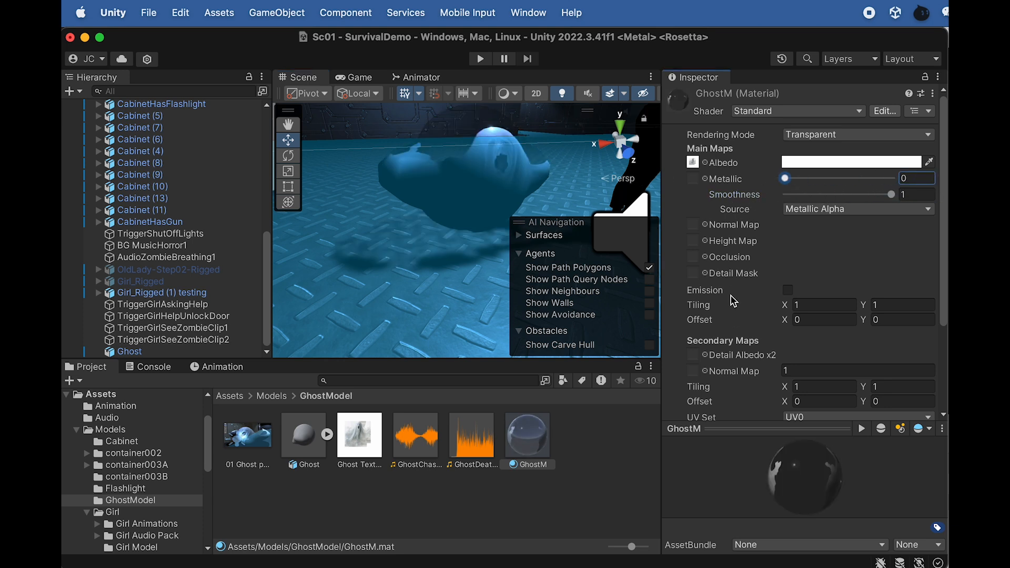
Turn off Specular Highlights and Reflections for the GhostM material
scroll(734, 294, down, 5)
click(787, 326)
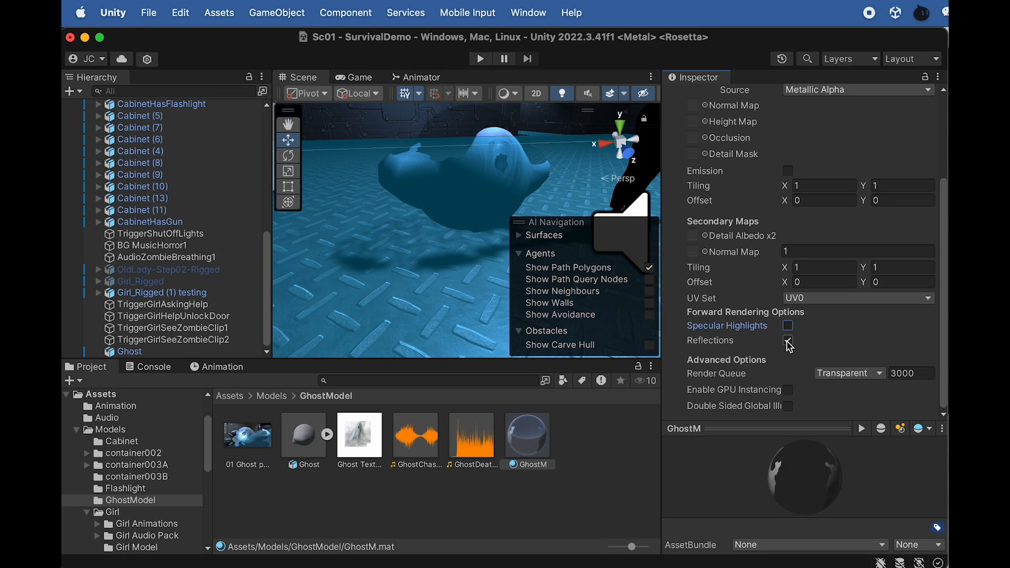
alt+drag(515, 215, 423, 201)
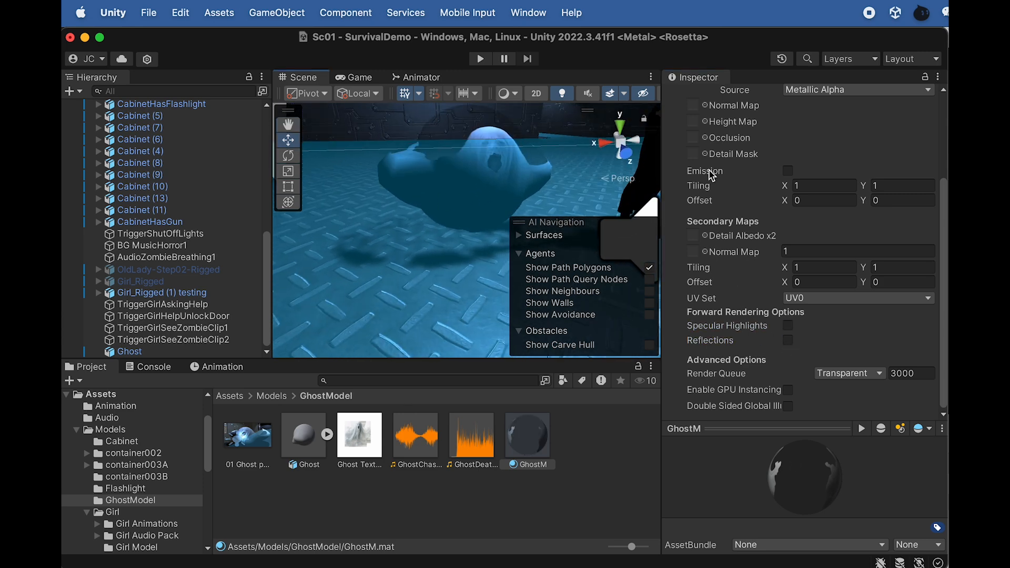
Check which Custom shaders are available for the GhostM material without changing its shader
scroll(702, 210, up, 4)
click(801, 111)
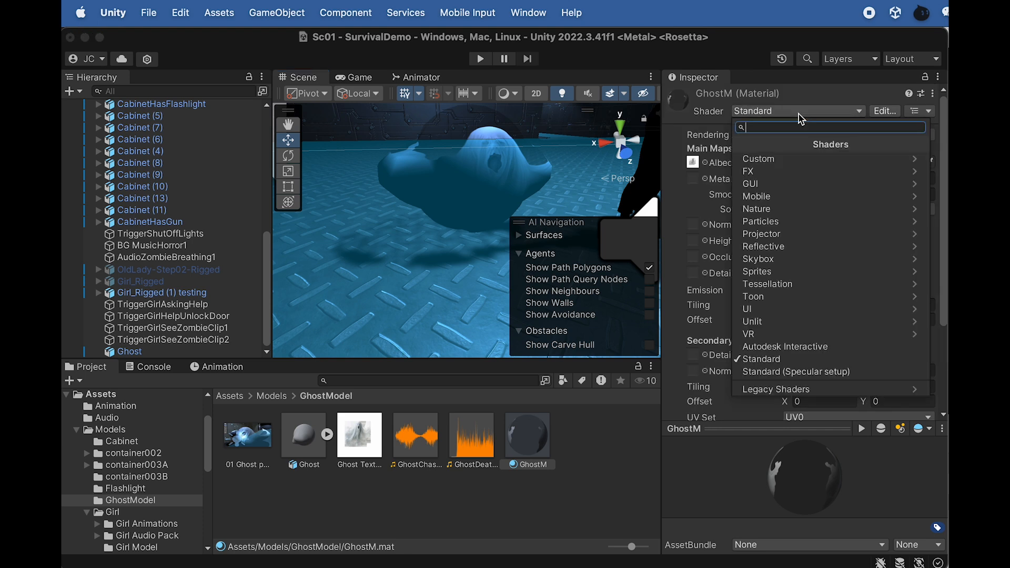
click(768, 160)
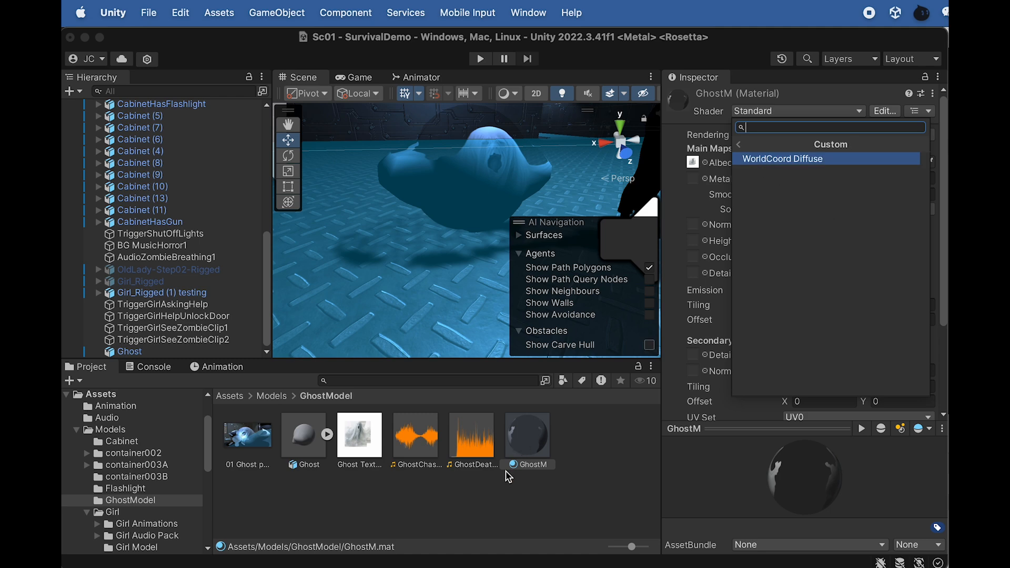
click(502, 497)
Switch to Finder and import the GhostScript folder into the project's GhostModel folder
key(super+Tab)
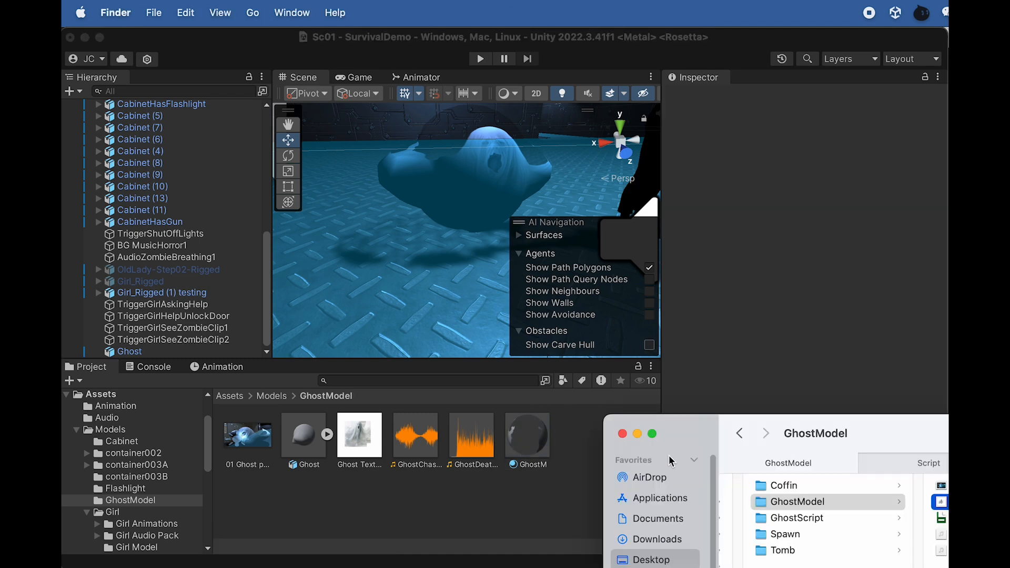
drag(874, 430, 578, 301)
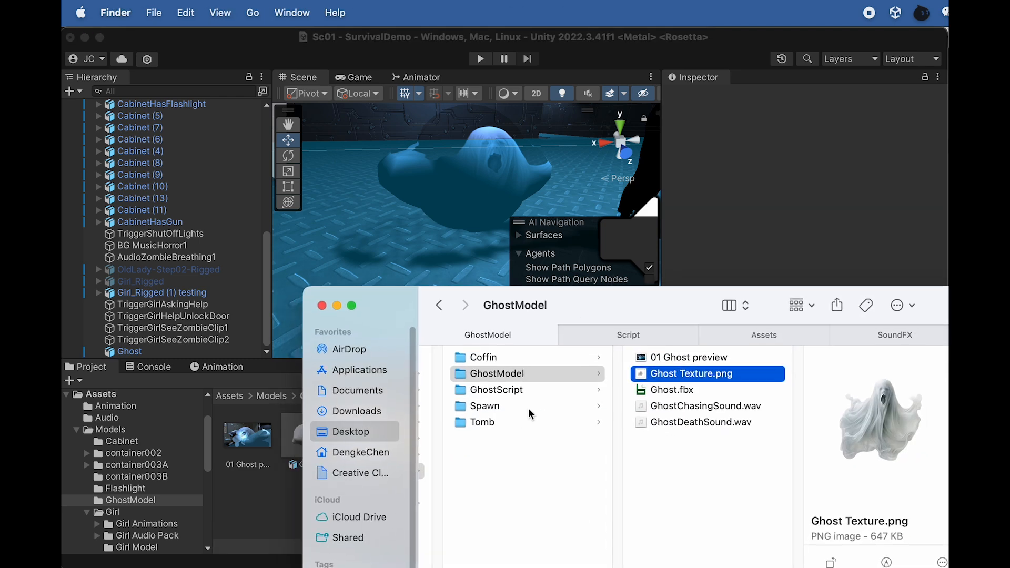
click(524, 392)
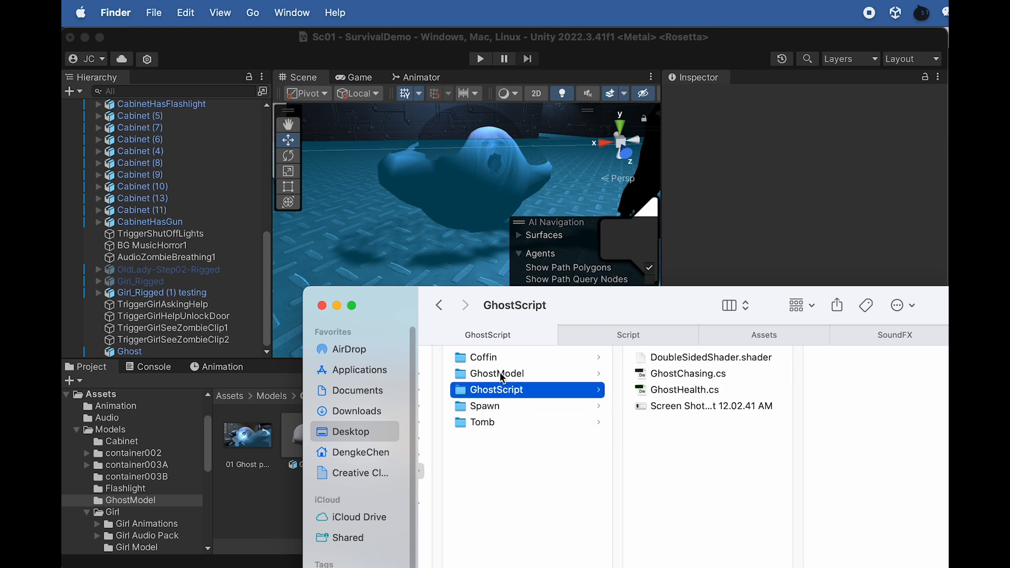
drag(604, 298, 664, 293)
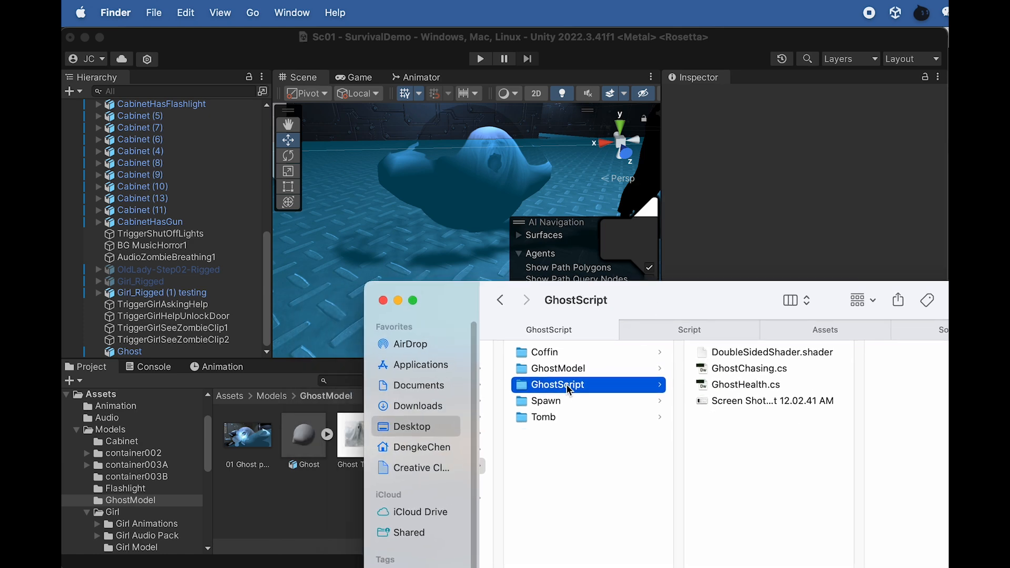
drag(575, 392, 296, 513)
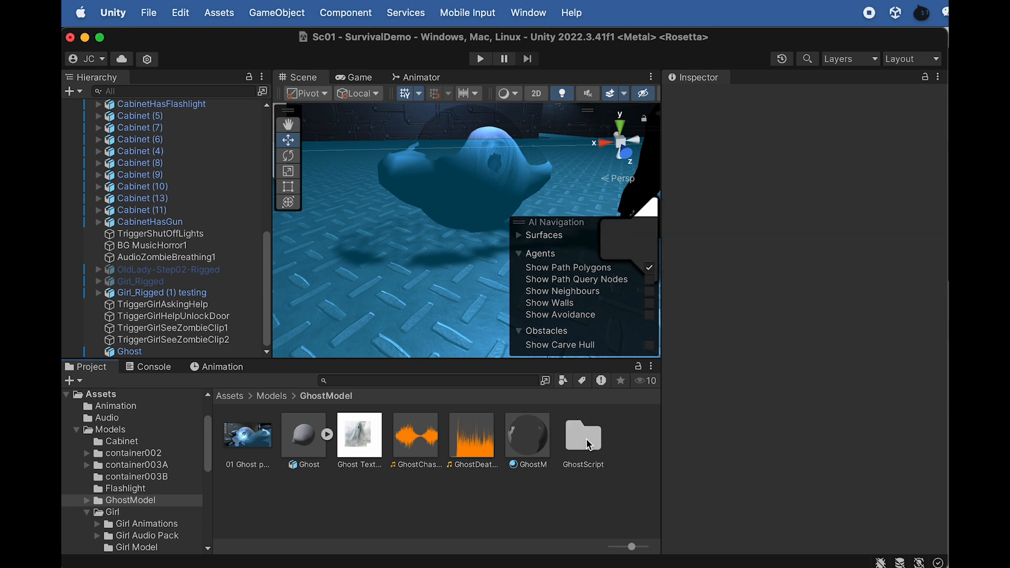
Open the imported GhostScript folder and inspect the DoubleSidedShader asset
click(589, 445)
double_click(582, 443)
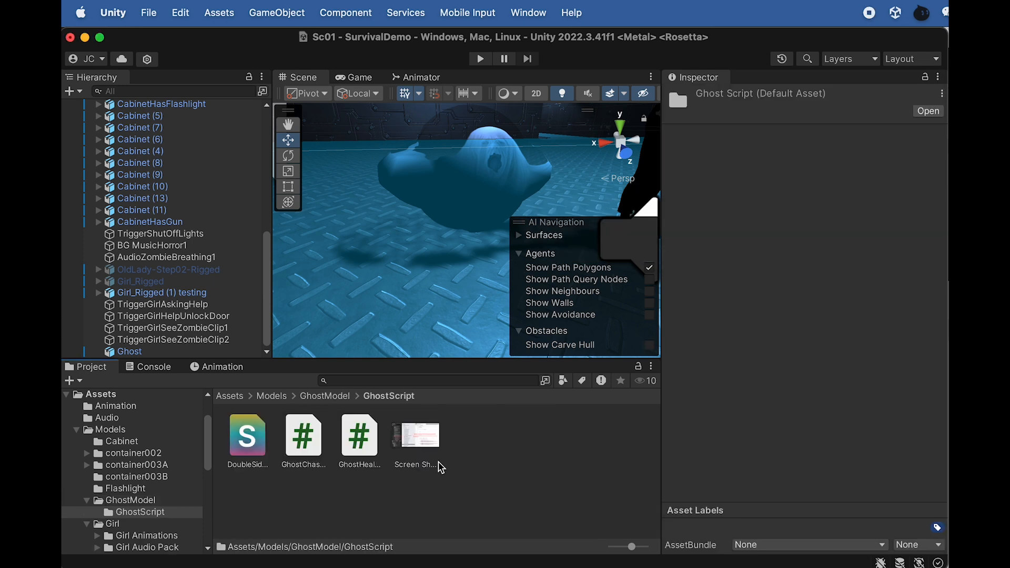
click(245, 443)
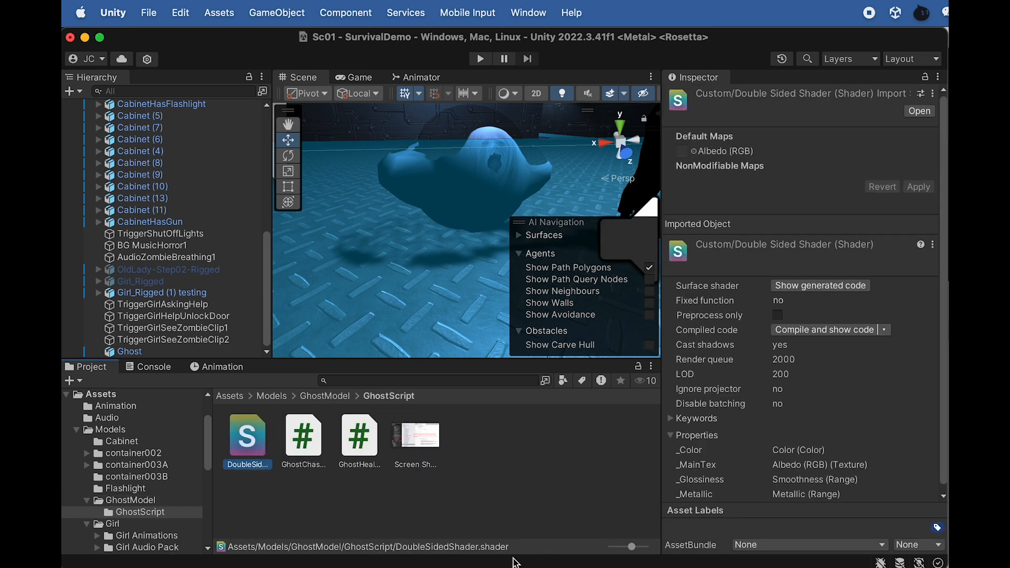
Switch to Finder, preview DoubleSidedShader.shader, and try to open it to read its code
click(705, 567)
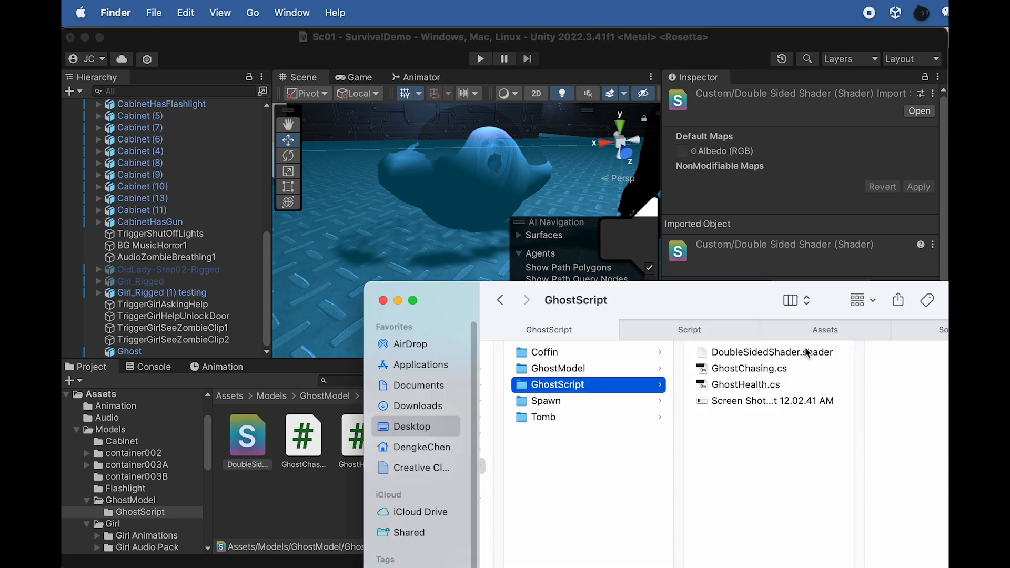
click(750, 353)
key(space)
key(space)
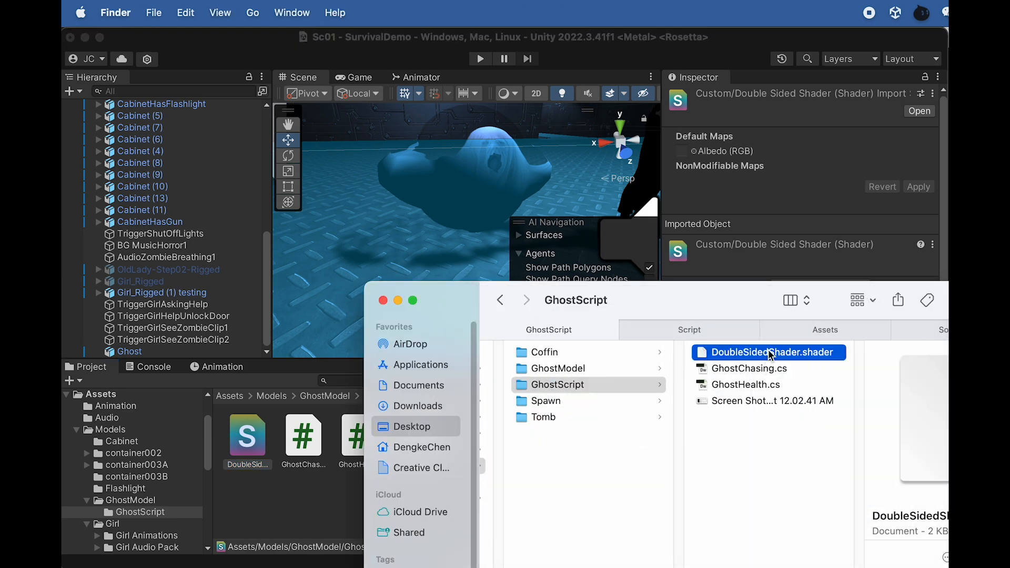
double_click(754, 356)
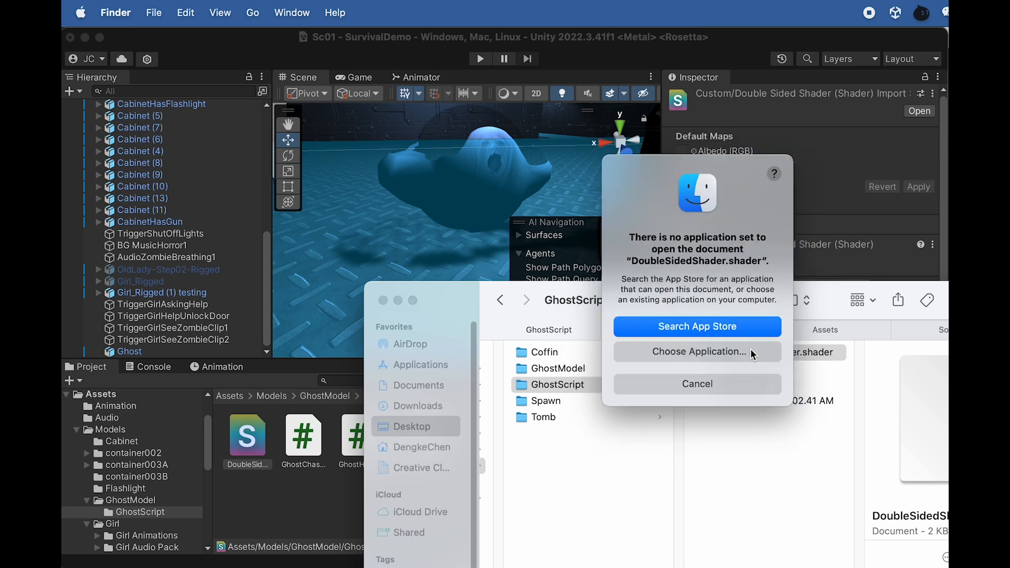
click(697, 388)
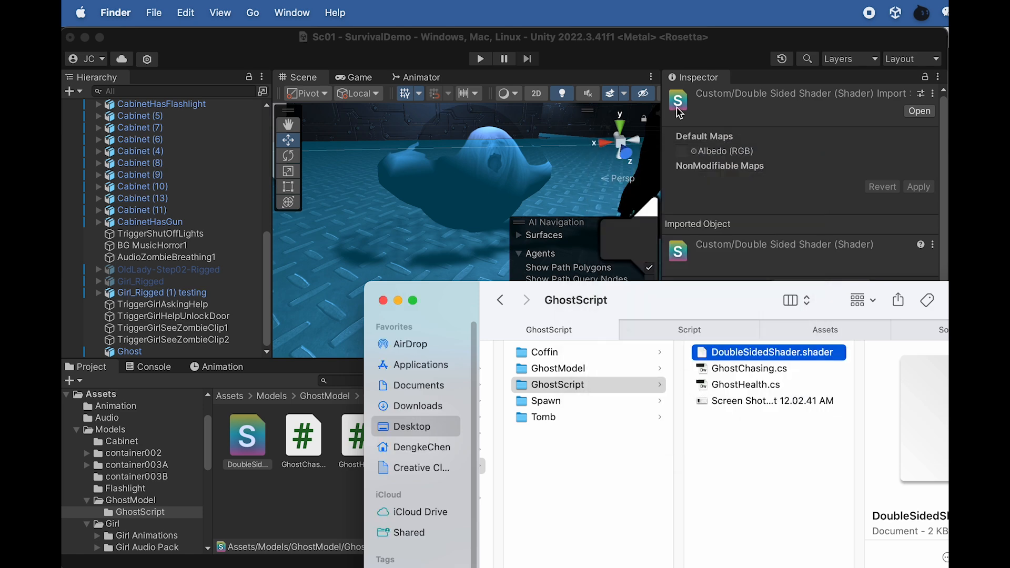
Switch back to Unity and assign the Custom/DoubleSidedShader shader to the GhostM material in the GhostModel folder
click(708, 63)
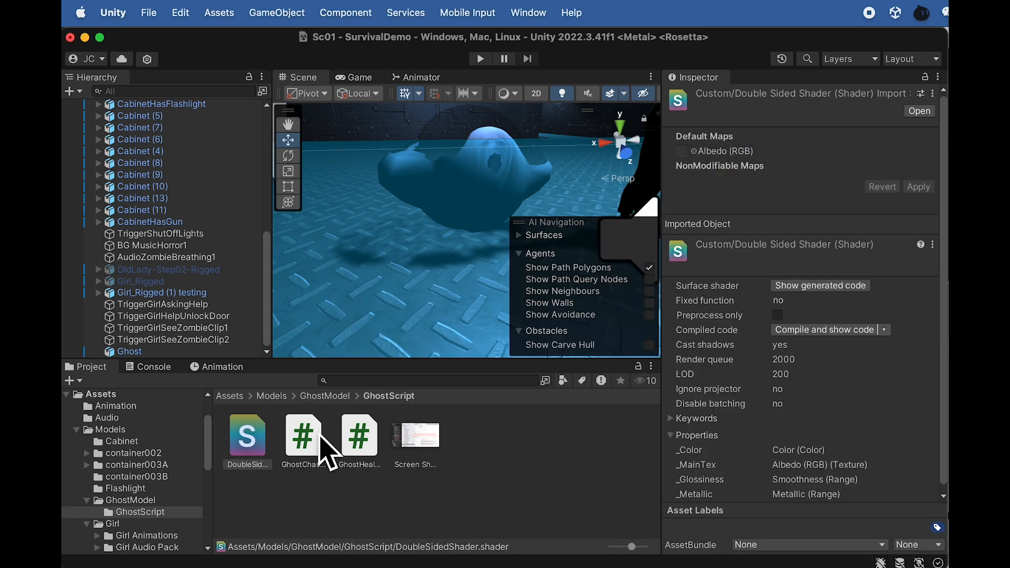
click(338, 399)
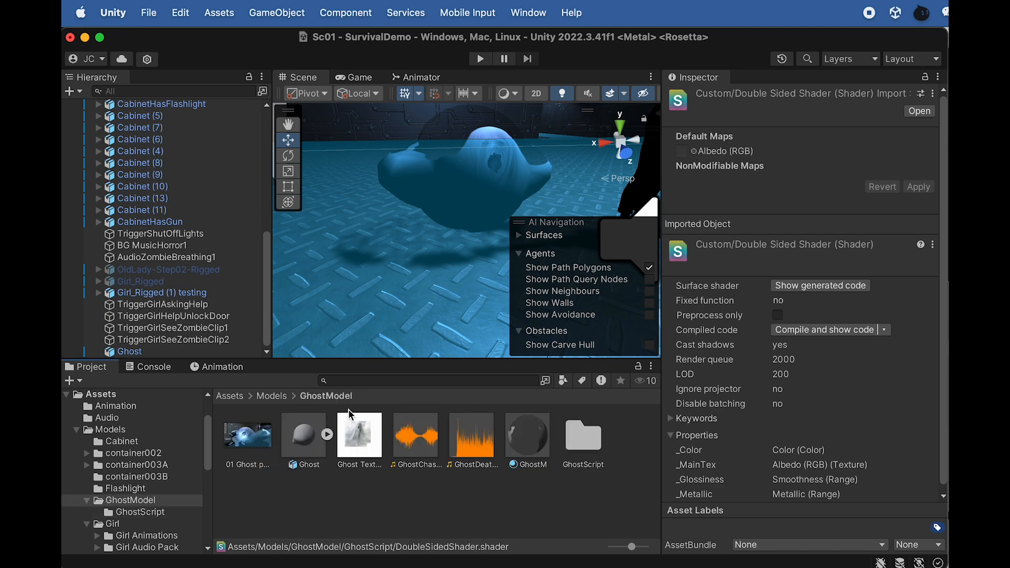
click(304, 441)
click(522, 445)
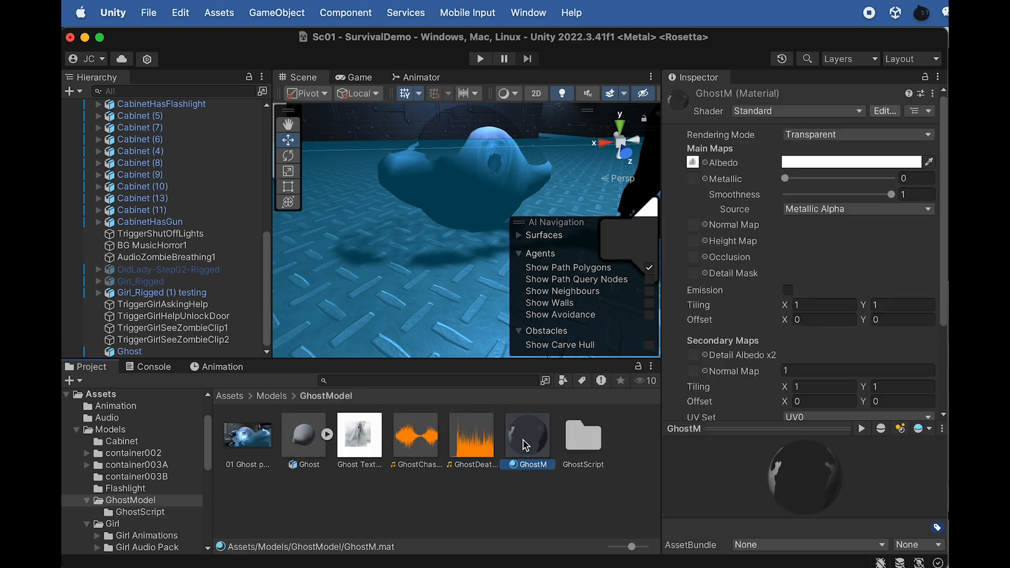
click(767, 117)
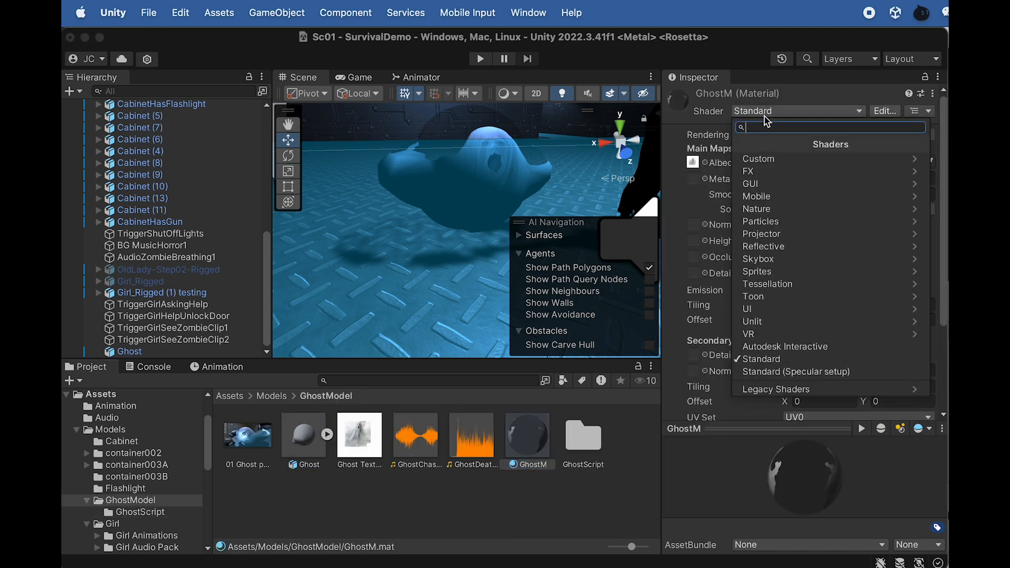
click(767, 159)
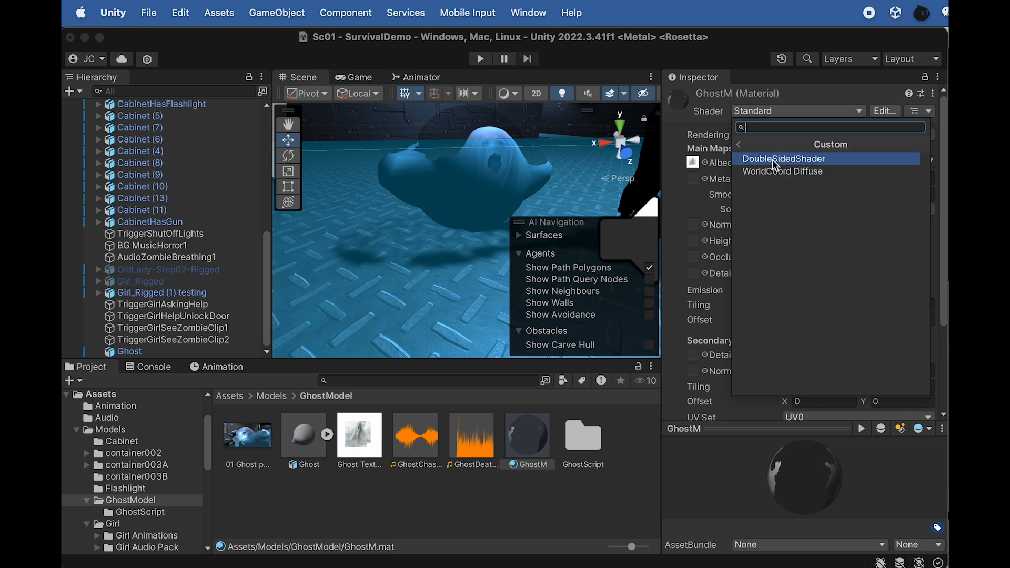
click(775, 159)
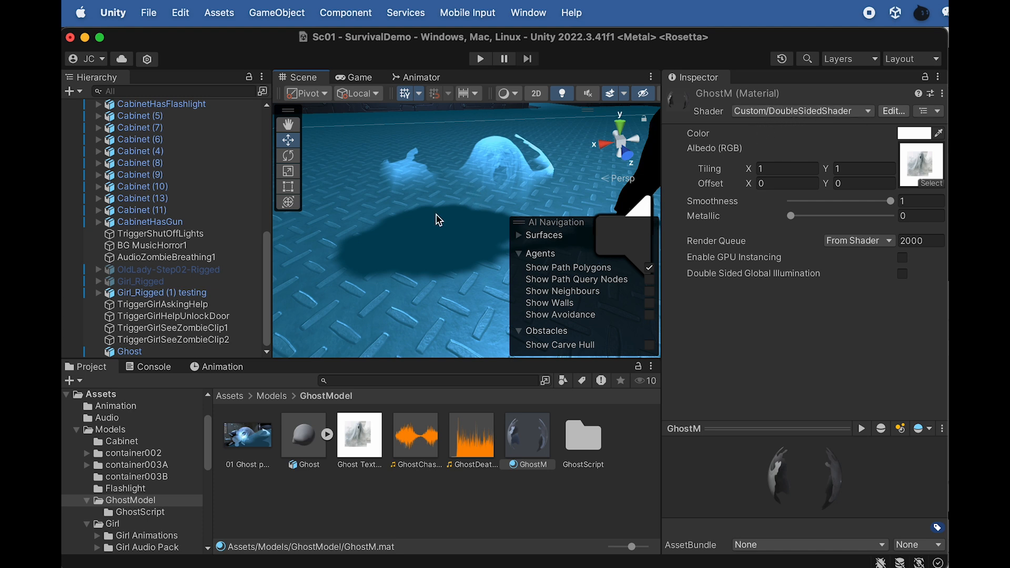
Set the GhostM material's render queue to Transparent and examine the ghost in the scene from several angles
scroll(490, 190, up, 3)
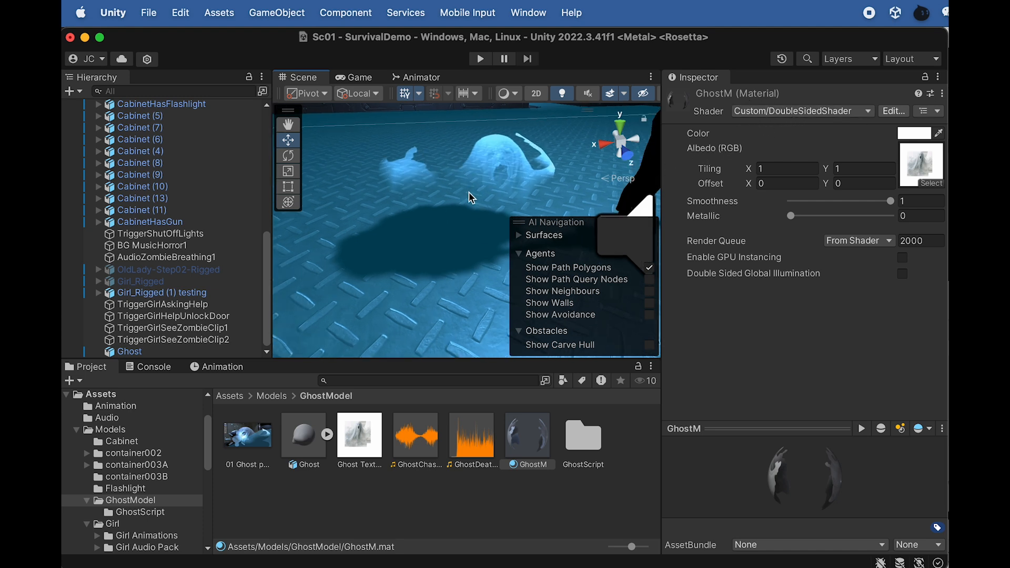
click(860, 243)
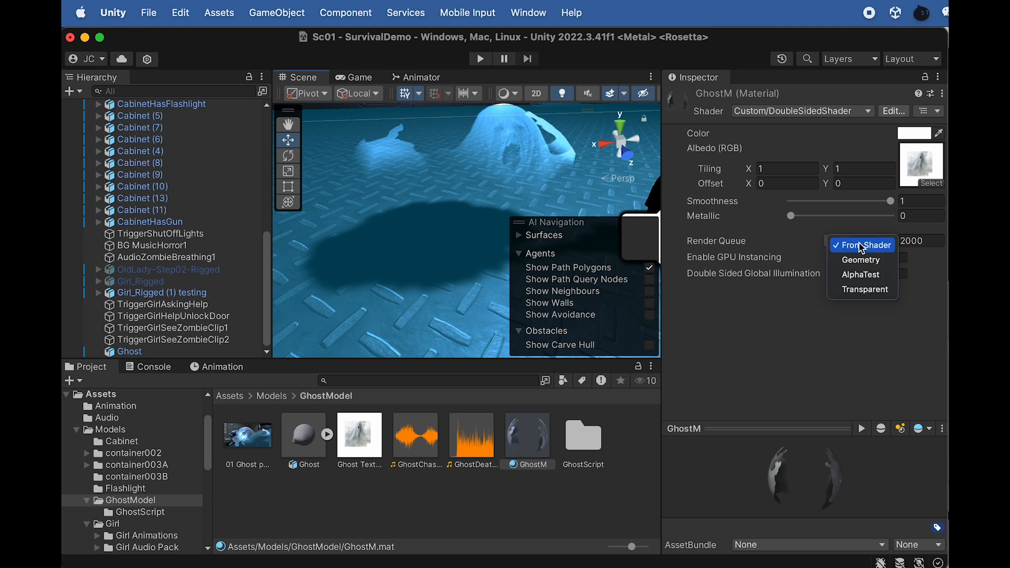
click(854, 290)
scroll(459, 170, down, 3)
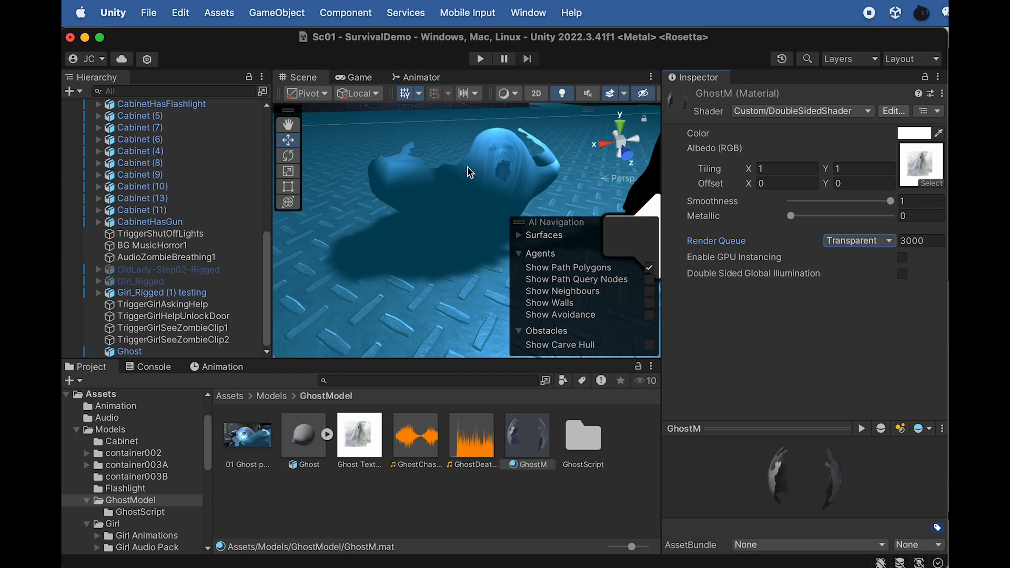
alt+drag(416, 174, 289, 202)
scroll(467, 204, down, 2)
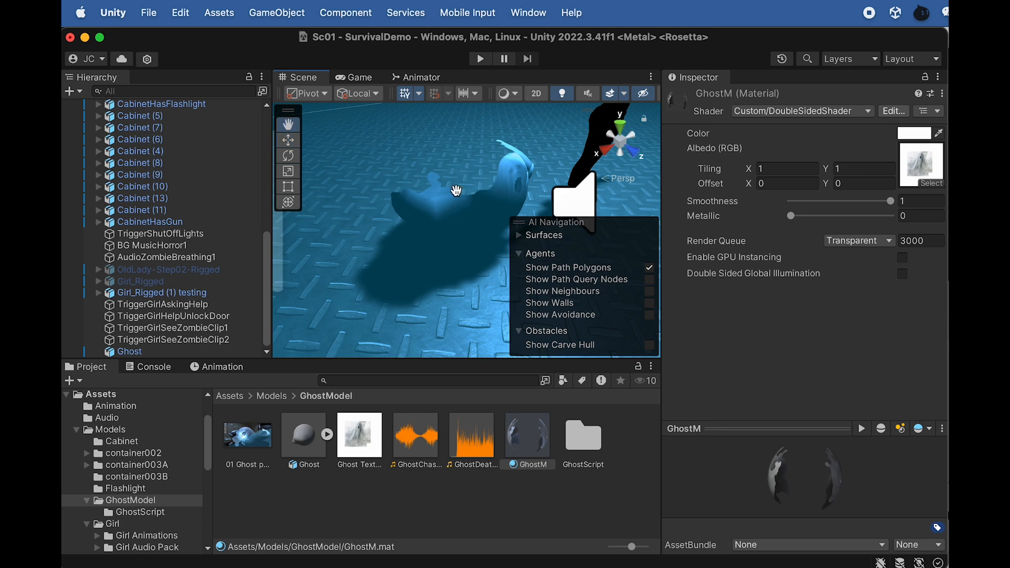
middle_drag(468, 185, 374, 214)
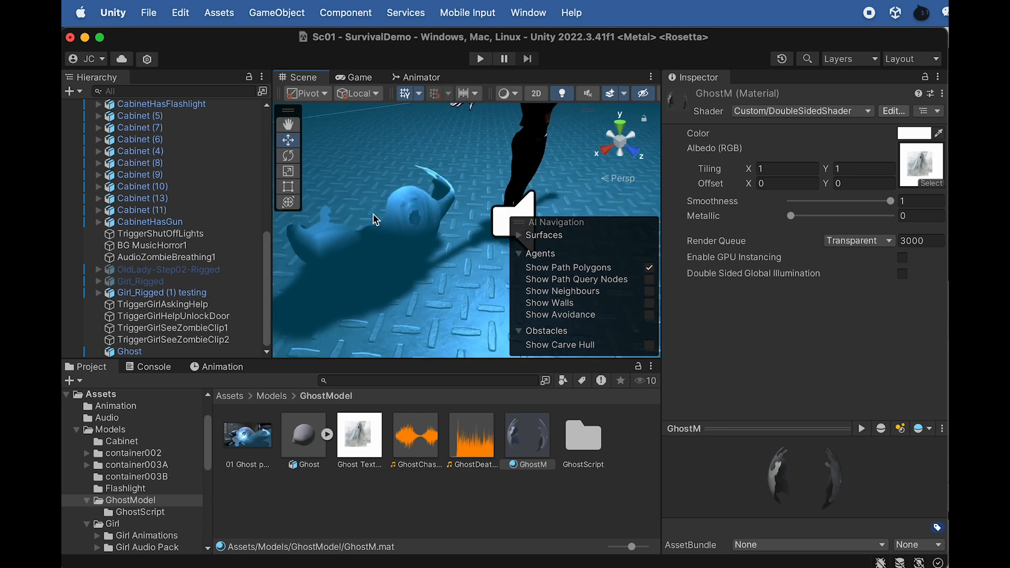
Attach the GhostChasing script from the GhostScript folder to the Ghost object in the scene
click(361, 241)
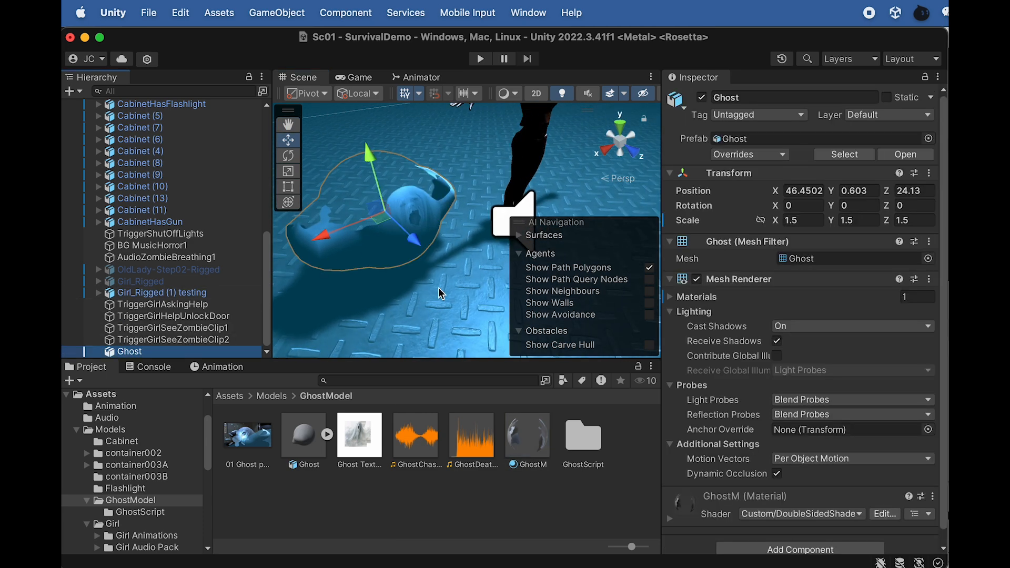
double_click(579, 437)
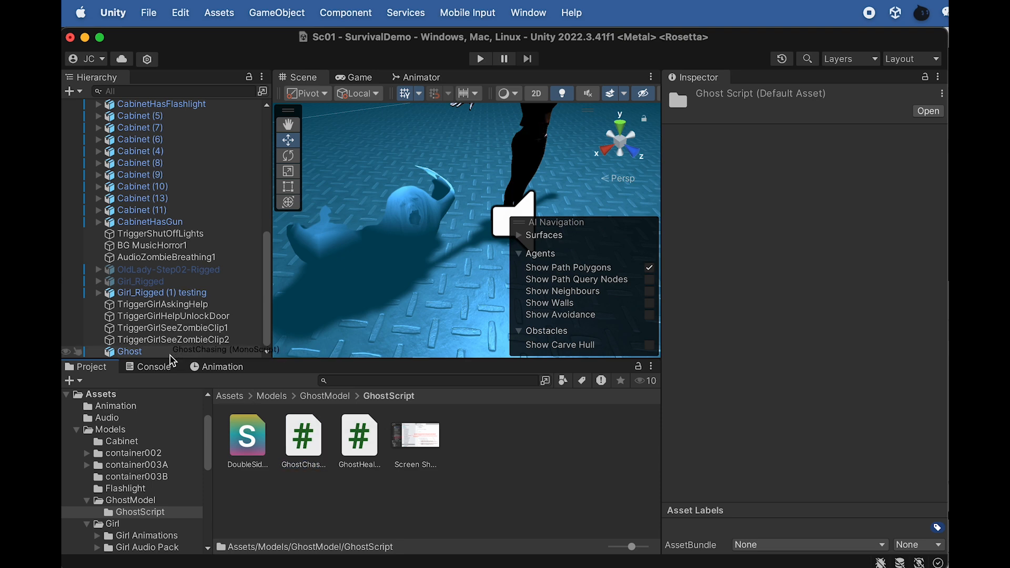
click(132, 351)
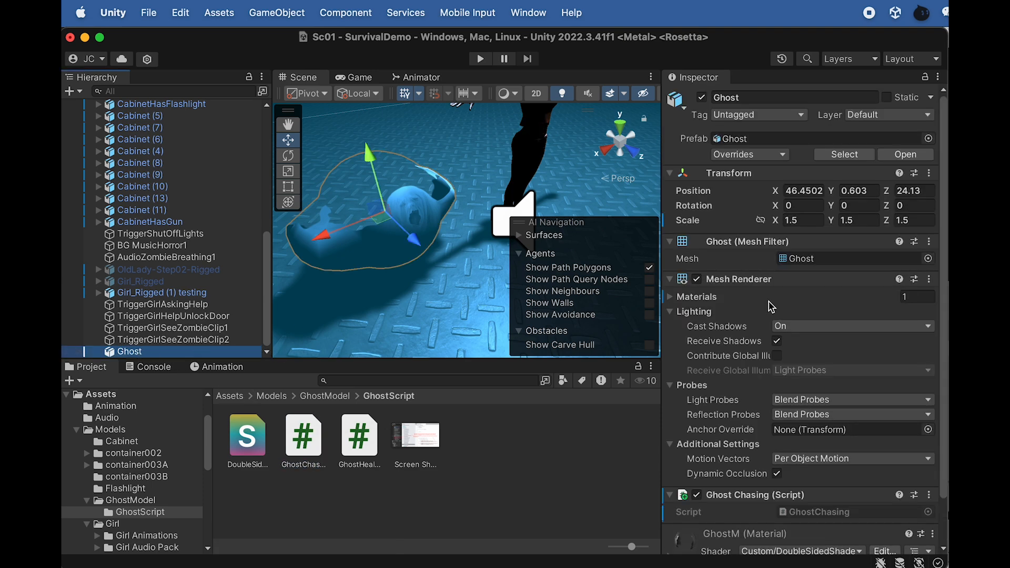
scroll(785, 464, down, 2)
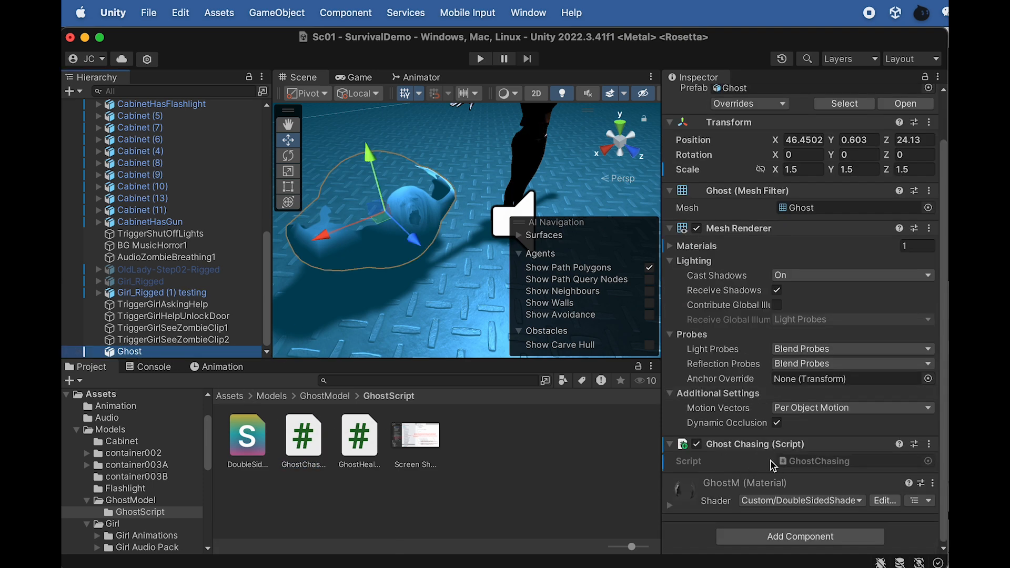
Open the GhostChasing script in Dreamweaver, examine the line that gets the NavMeshAgent component, and return to Unity
double_click(304, 442)
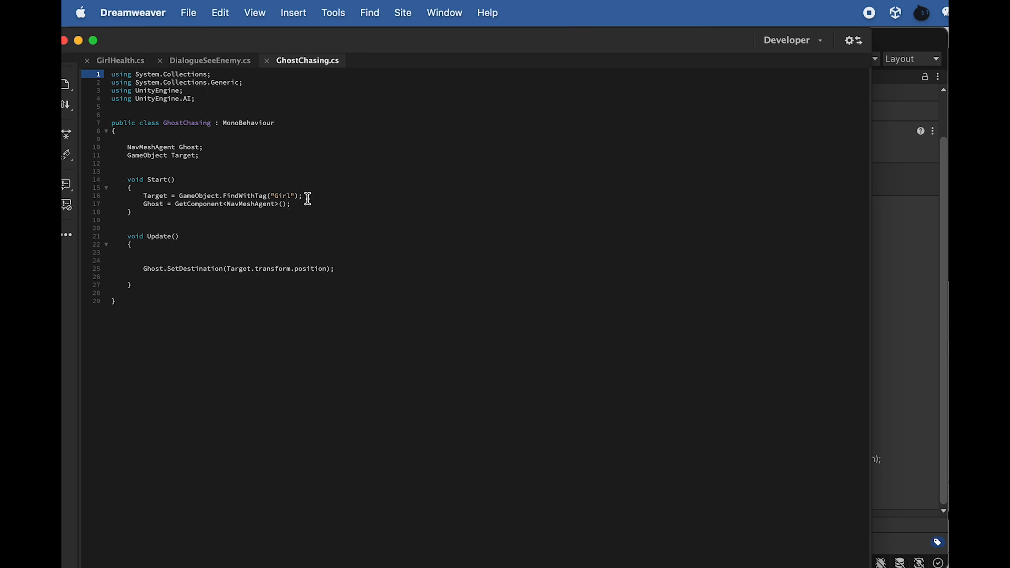
drag(309, 198, 204, 206)
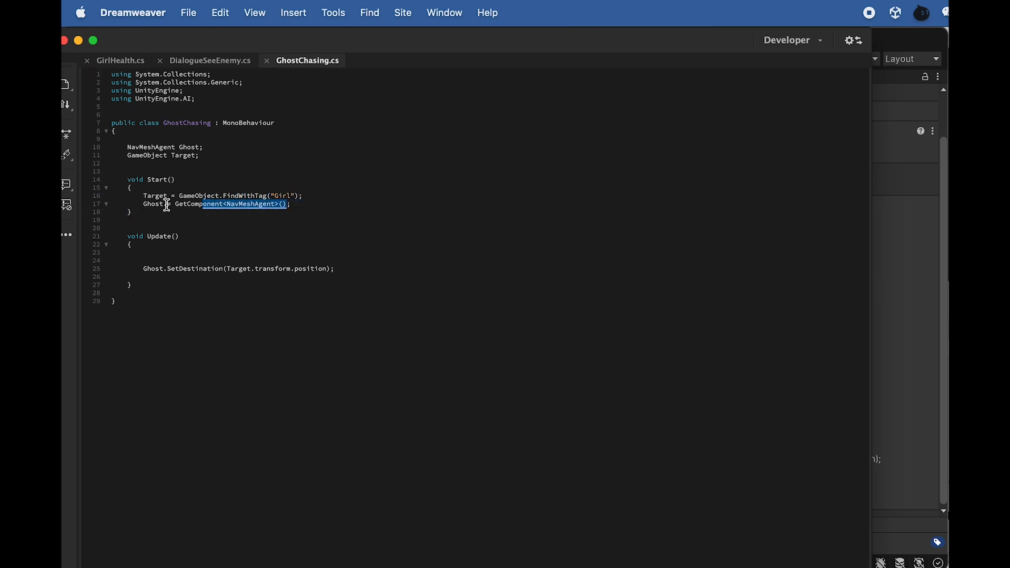
key(super+Tab)
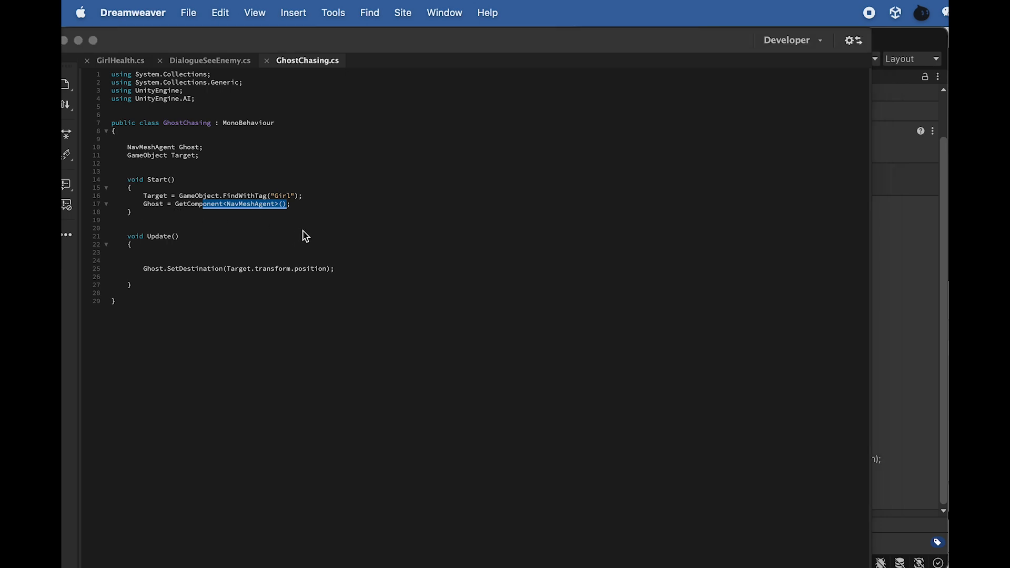
Add a Nav Mesh Agent component to the Ghost object
click(146, 352)
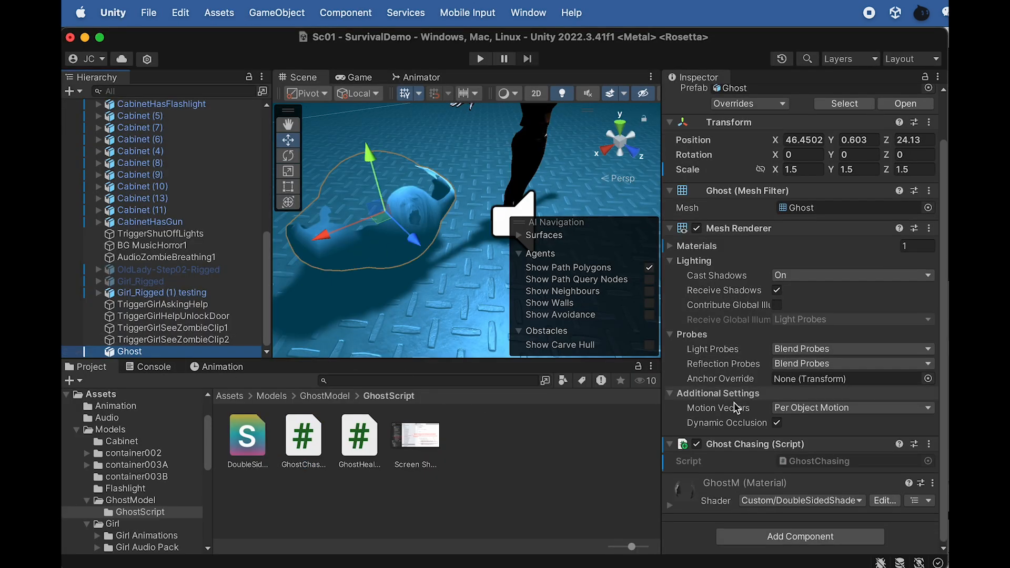
click(767, 536)
text(NAV)
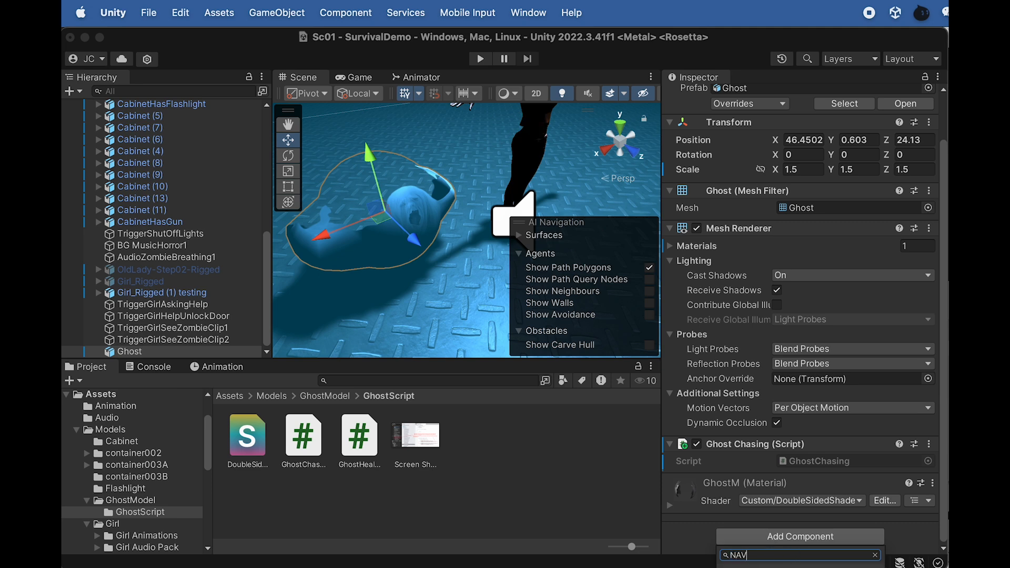
key(Return)
Set the stopping distance of the Ghost's Nav Mesh Agent to 1
scroll(775, 451, down, 5)
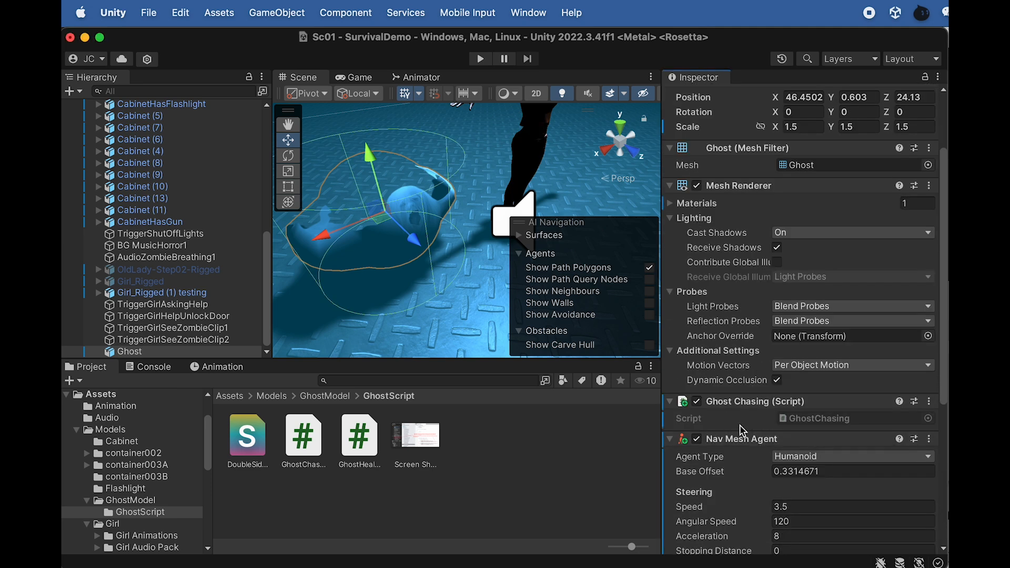
scroll(752, 394, down, 2)
click(774, 411)
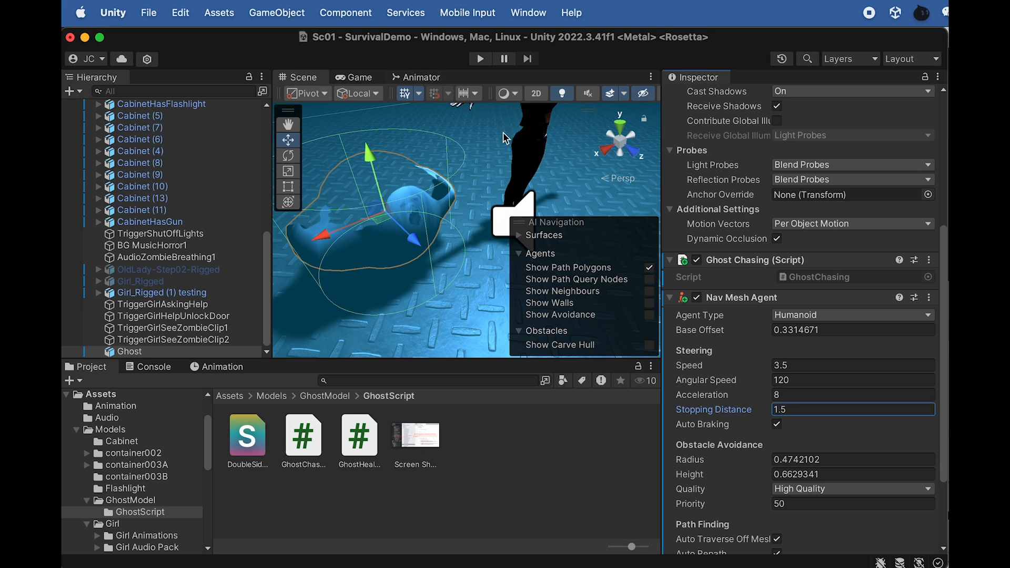
drag(796, 409, 728, 414)
text(1)
Compare the FindWithTag line of GhostChasing.cs in Dreamweaver with the tag of Girl_Rigged (1) testing in Unity
click(155, 293)
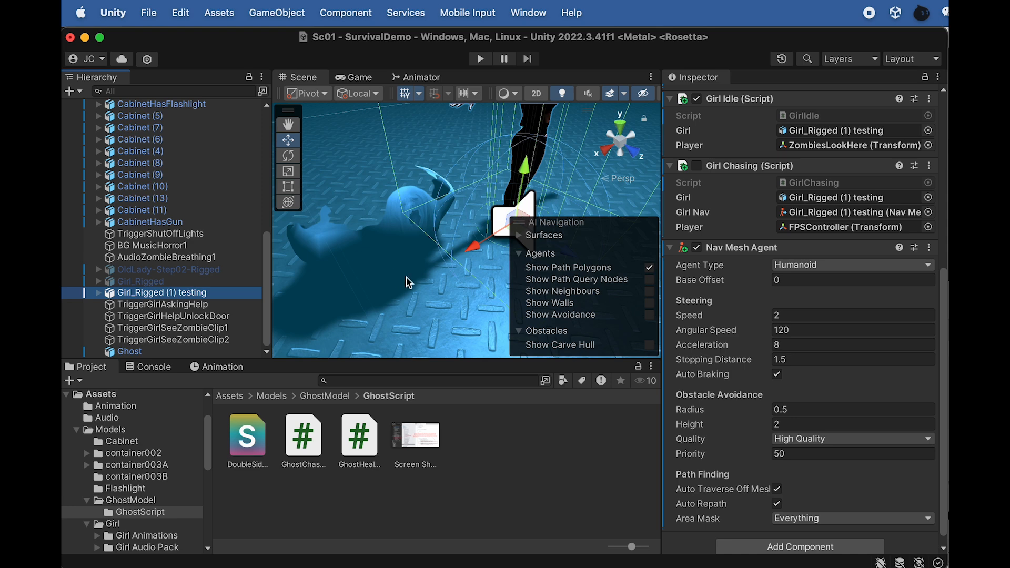
key(super+Tab)
click(319, 187)
drag(313, 195, 226, 196)
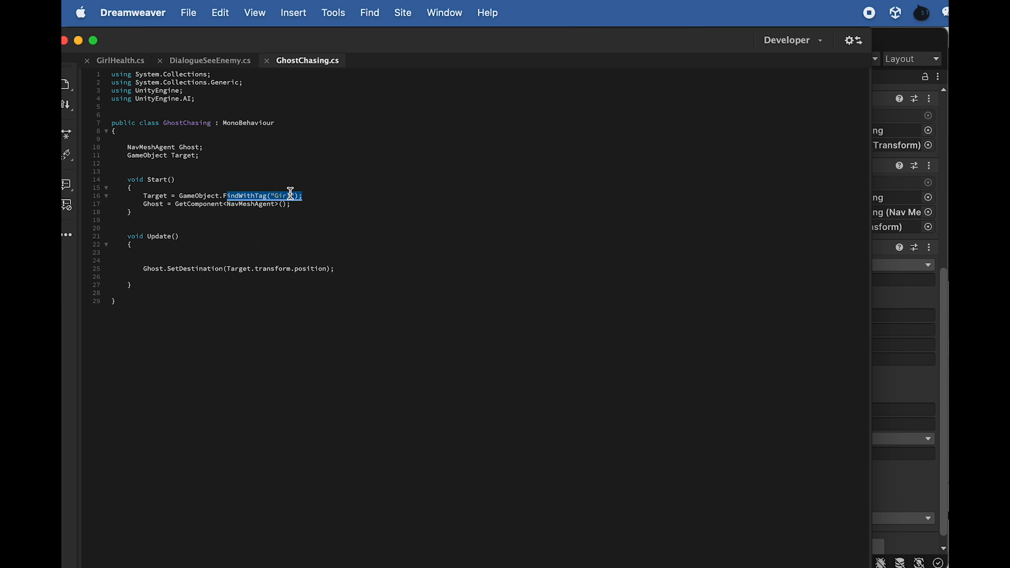
key(super+Tab)
scroll(790, 210, up, 5)
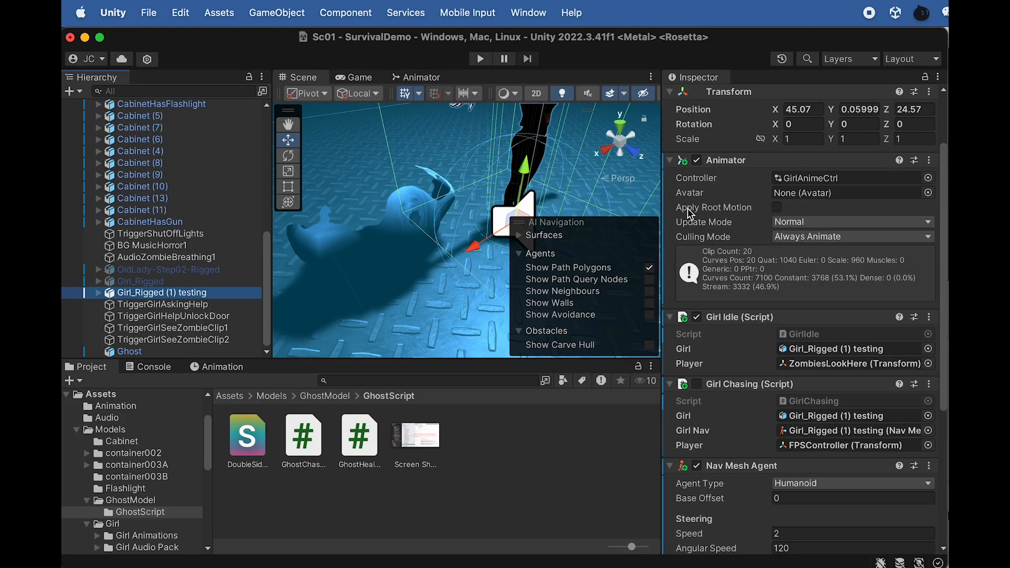
scroll(730, 192, up, 3)
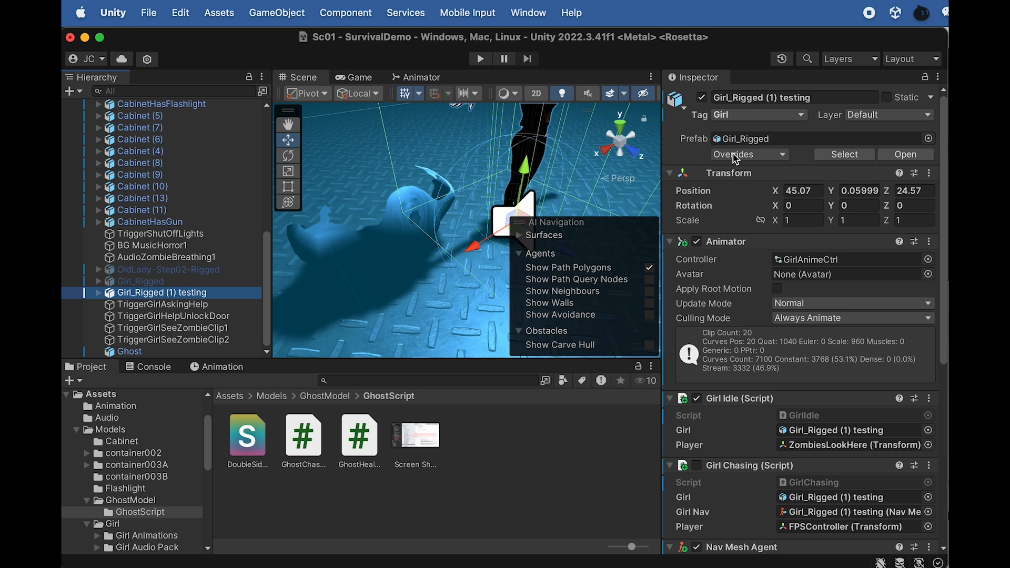
Set the tag of both Girl_Rigged (1) testing and Girl_Rigged to Untagged
click(745, 116)
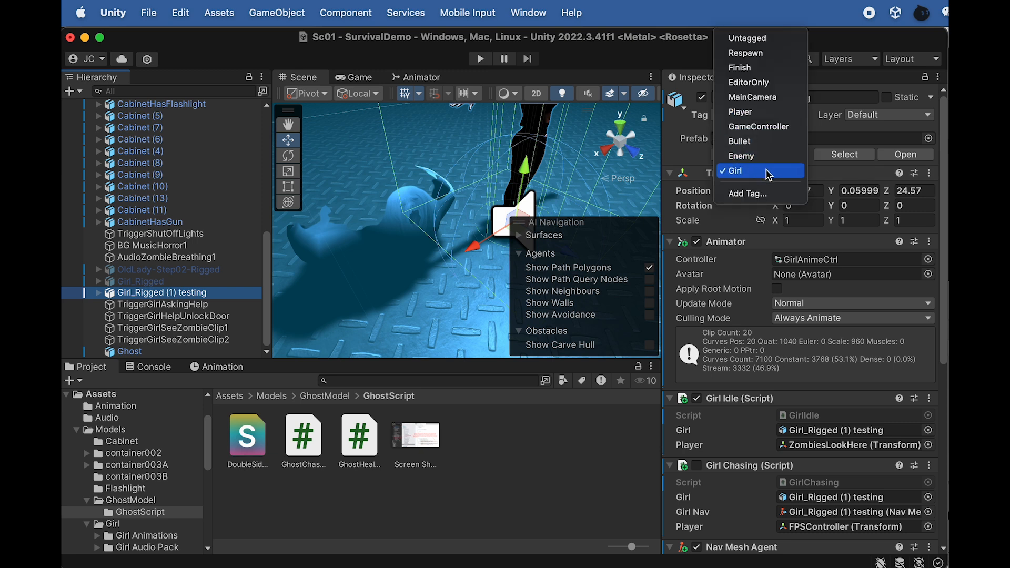
click(746, 38)
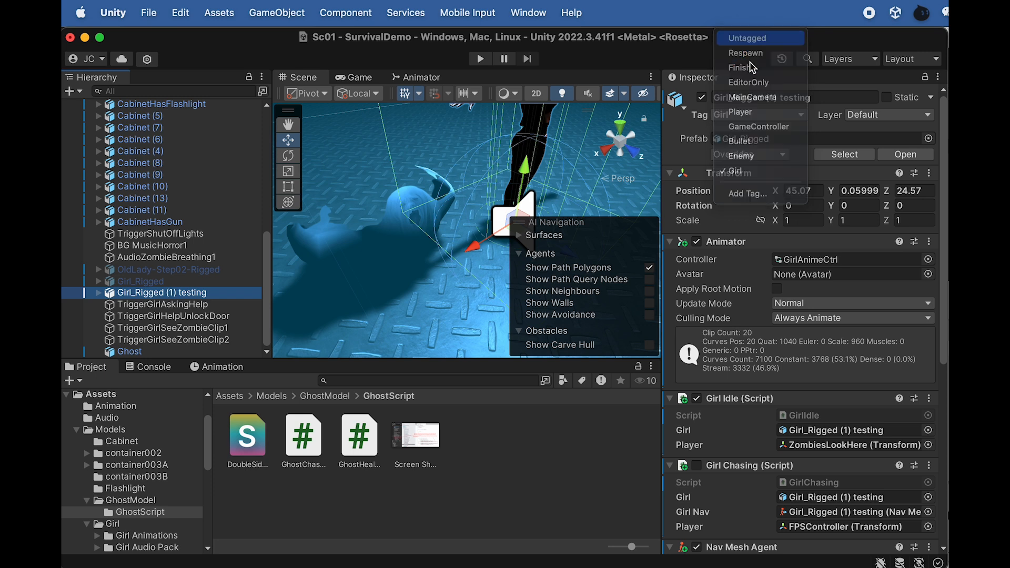
click(153, 284)
click(743, 116)
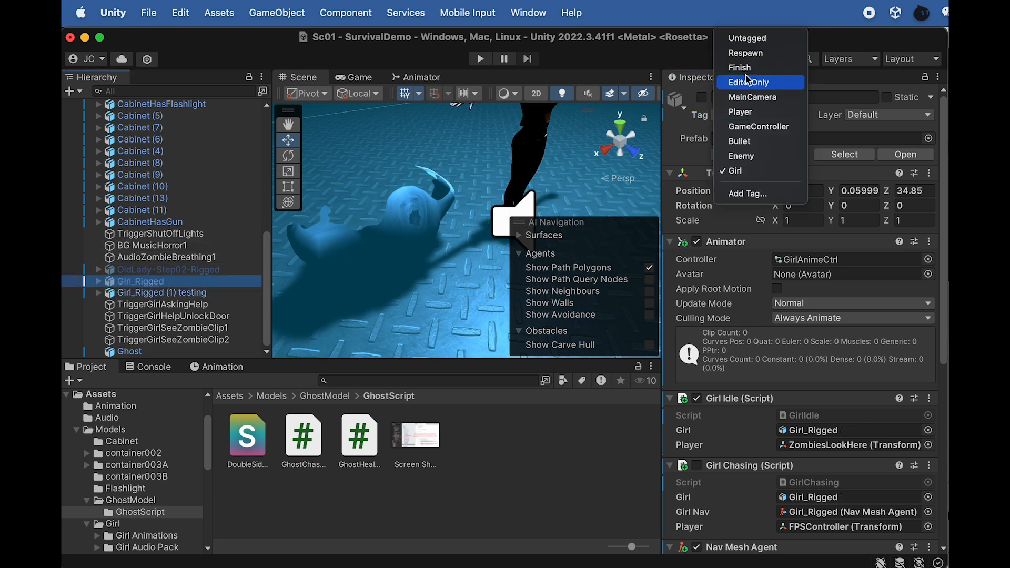
click(747, 38)
click(758, 117)
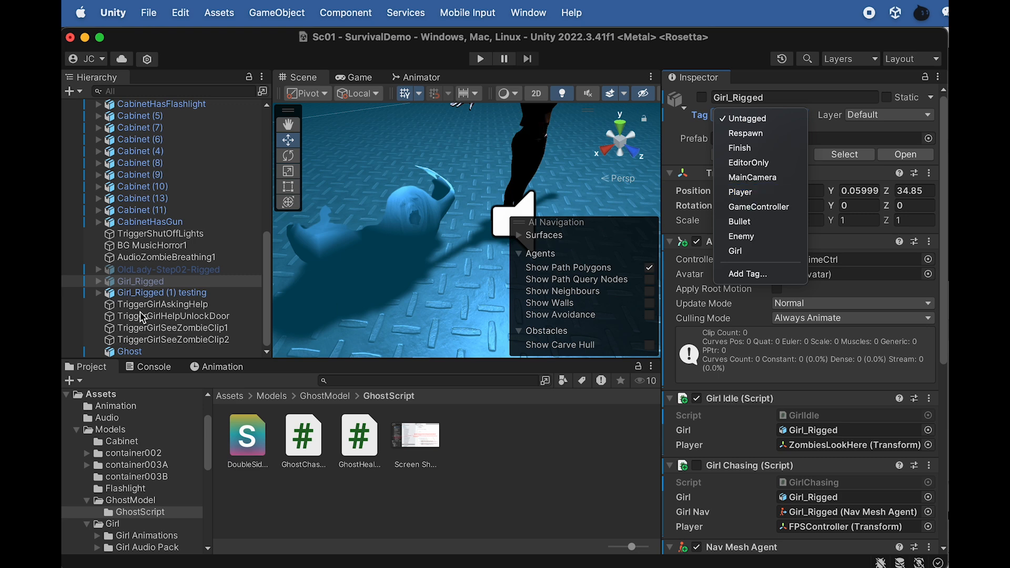
Open the project's tag settings from Girl_Rigged (1) testing and delete the Girl tag
click(154, 293)
click(777, 117)
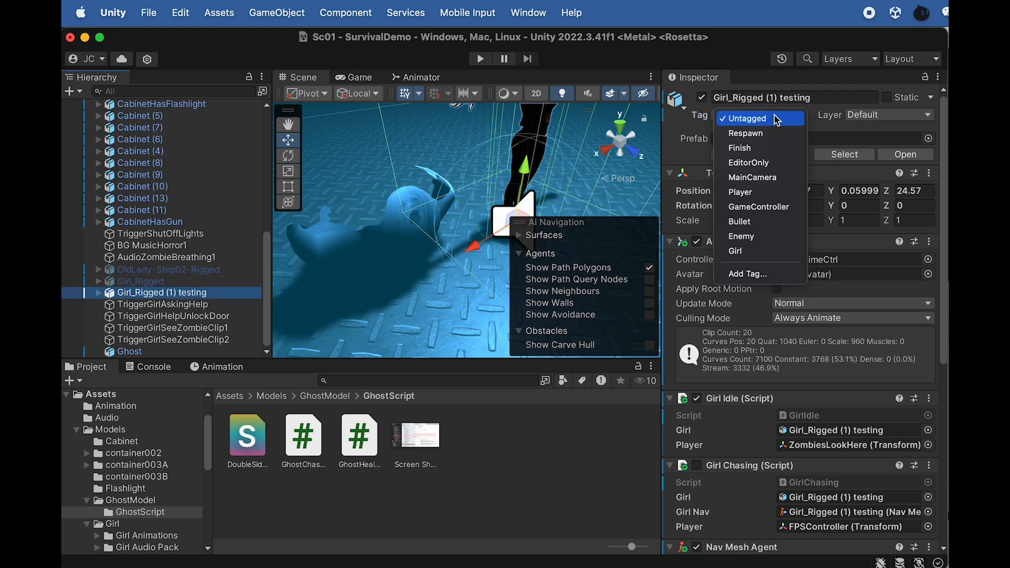
click(762, 274)
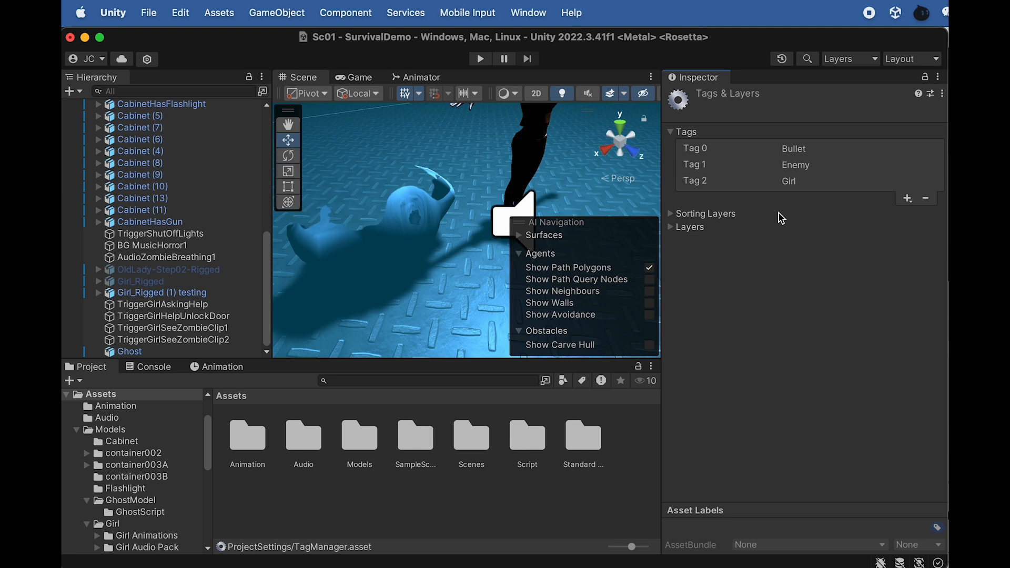
click(897, 182)
click(926, 198)
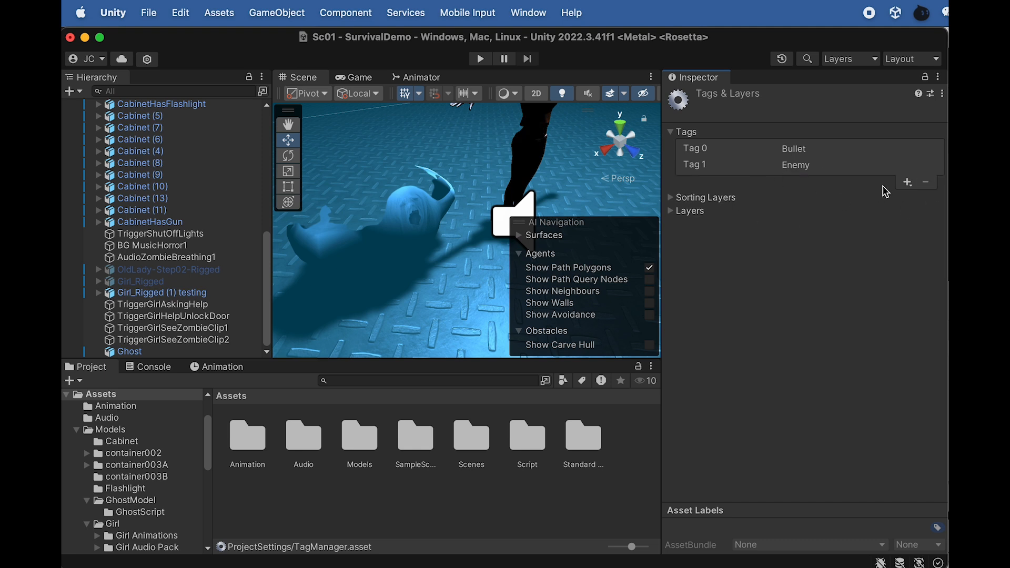
Create a new tag named Girl in the tag settings and check it against the FindWithTag line of GhostChasing.cs in Dreamweaver
click(907, 182)
text(g)
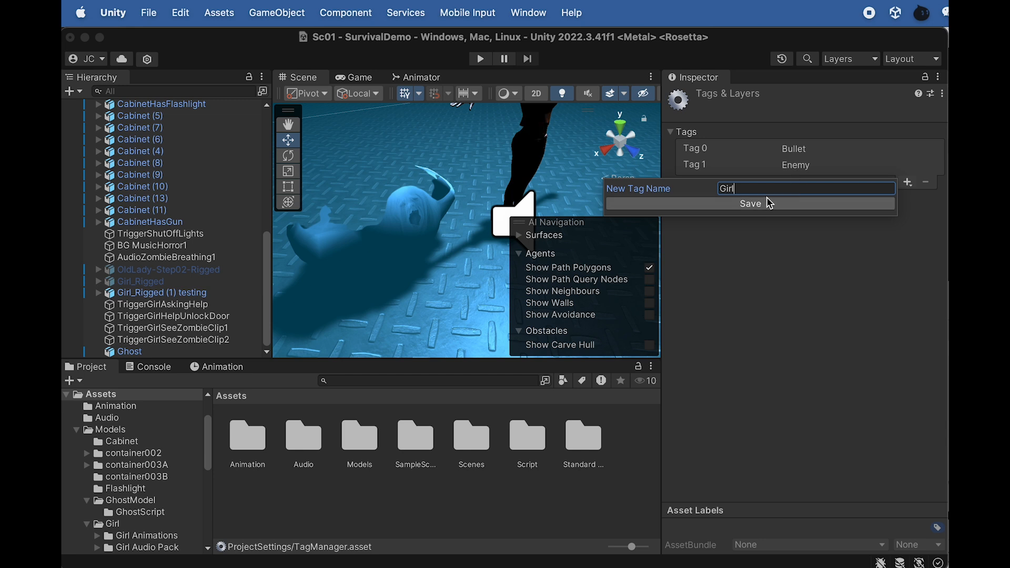
click(736, 202)
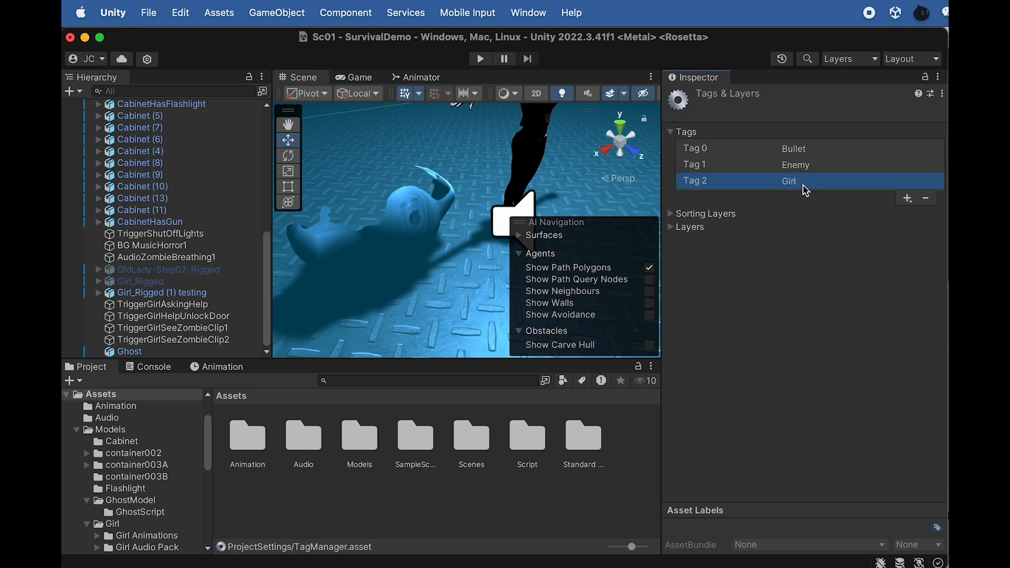
key(super+Tab)
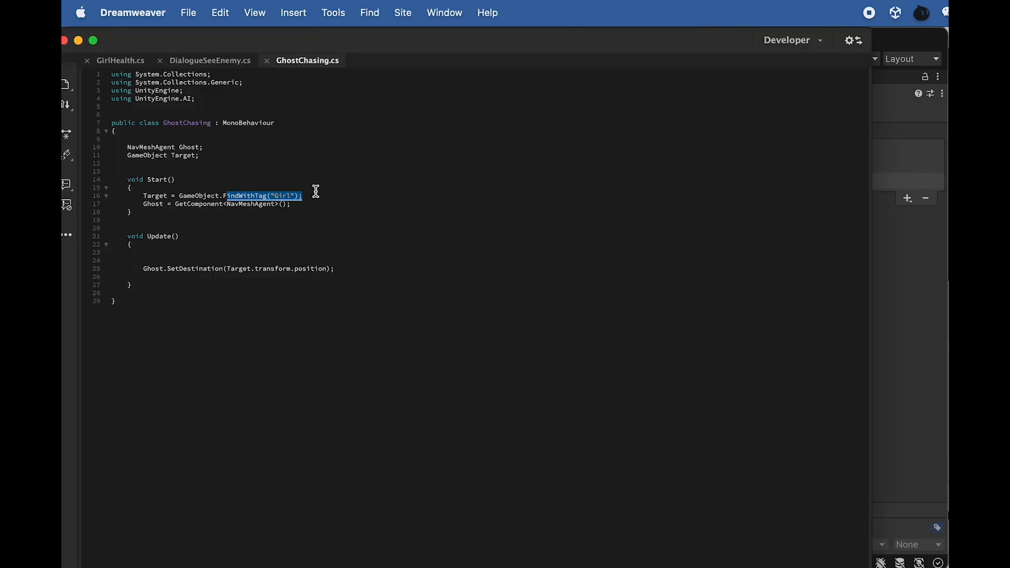
click(923, 151)
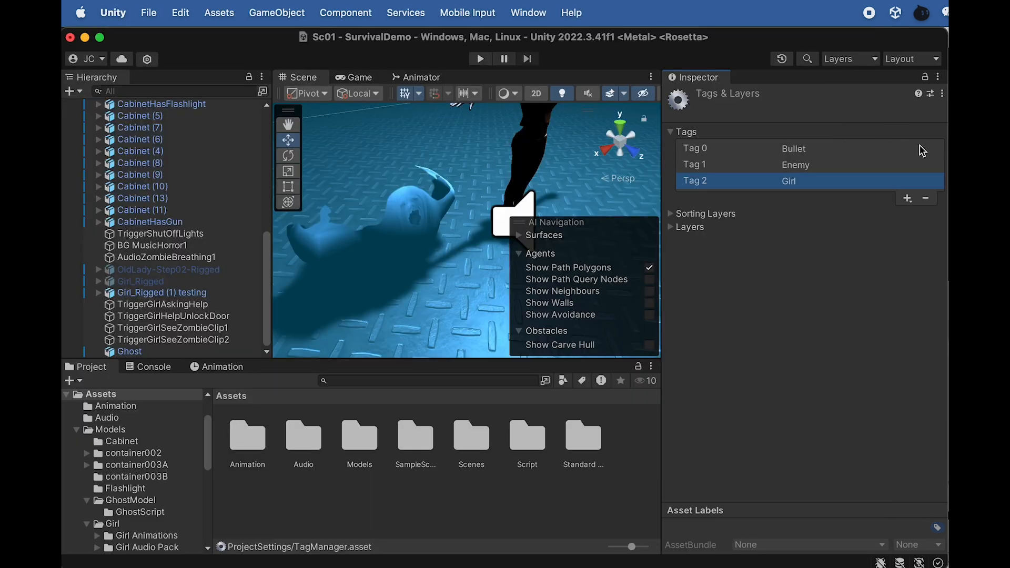
Set the tag of both Girl_Rigged and Girl_Rigged (1) testing to Girl and check it on Girl_Rigged (1) testing
click(157, 292)
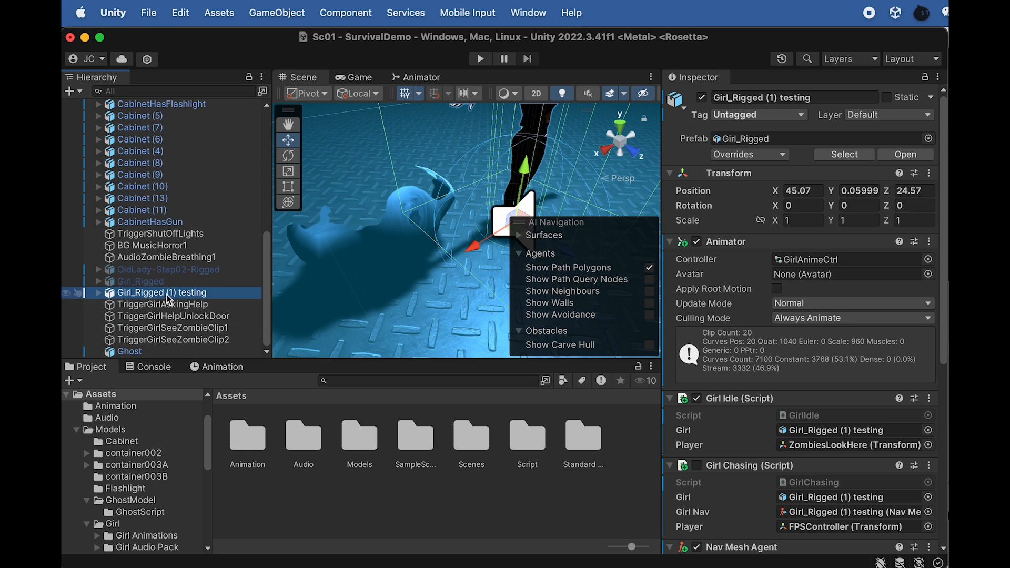
click(143, 284)
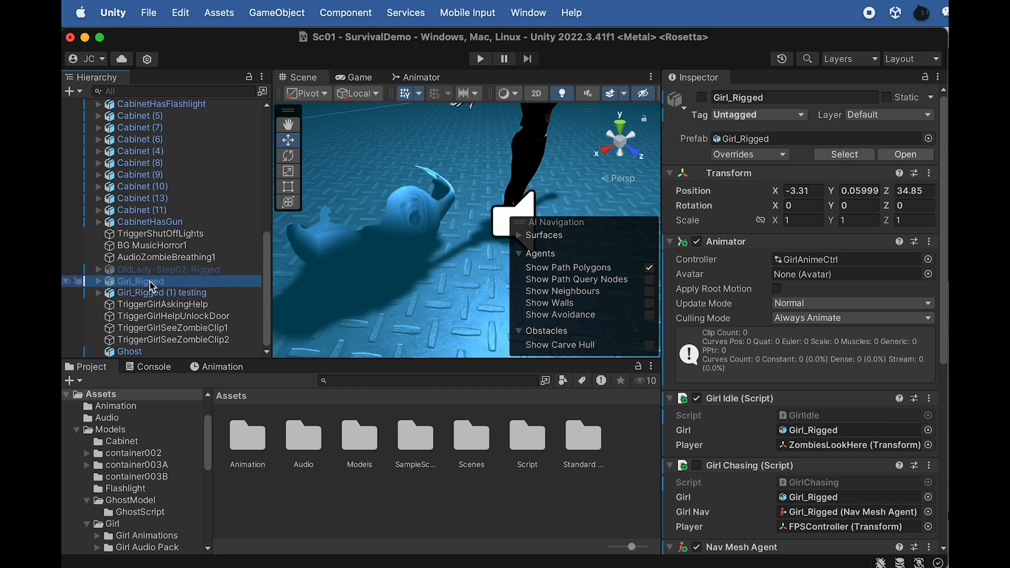
shift+click(167, 293)
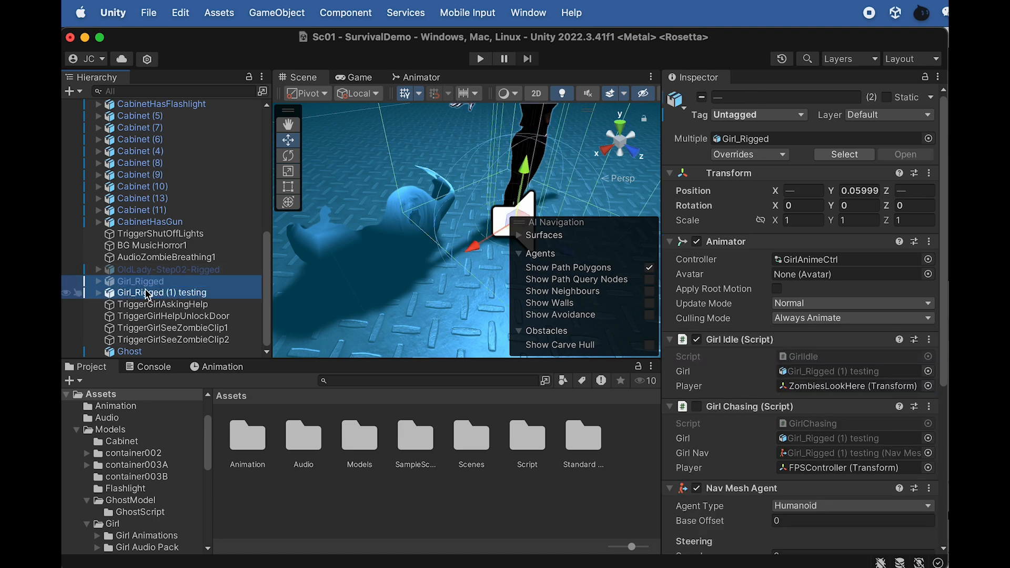
click(743, 117)
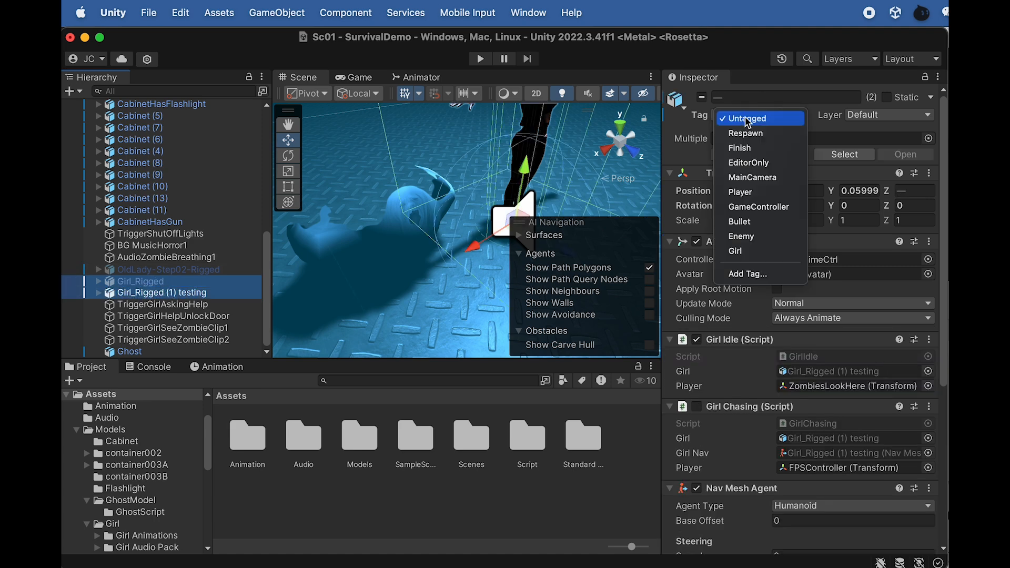
click(748, 252)
click(202, 294)
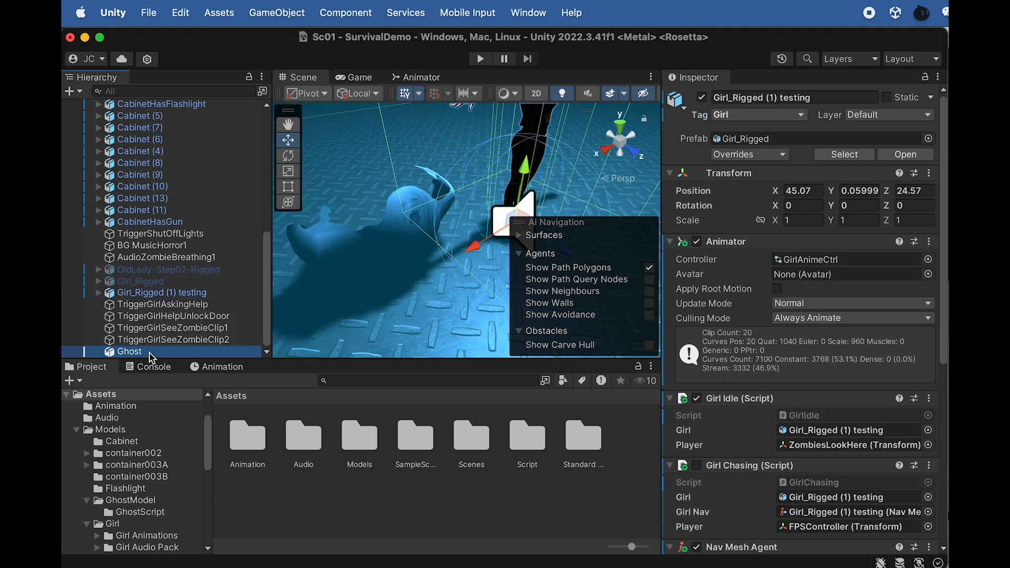
click(150, 353)
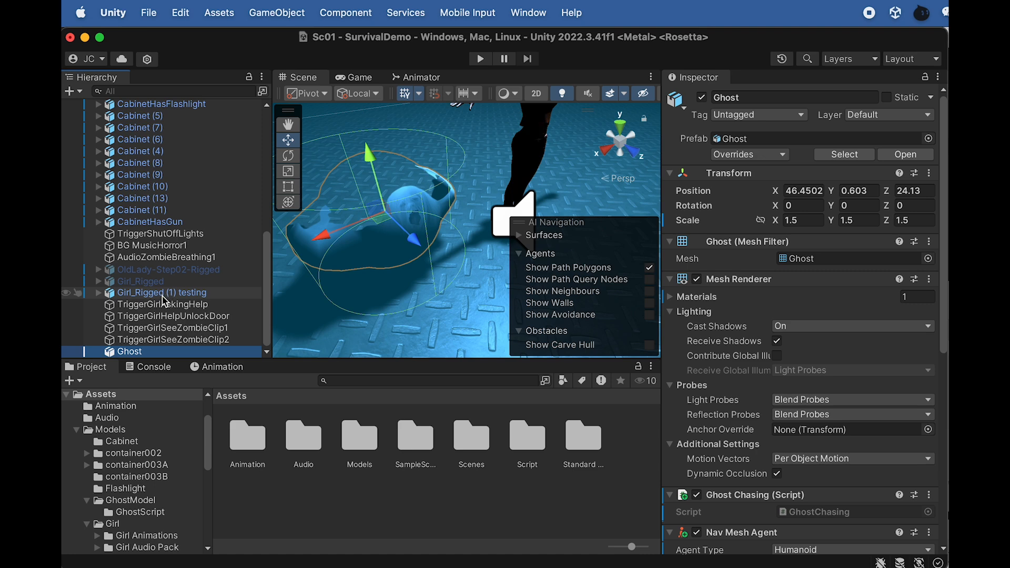
click(163, 295)
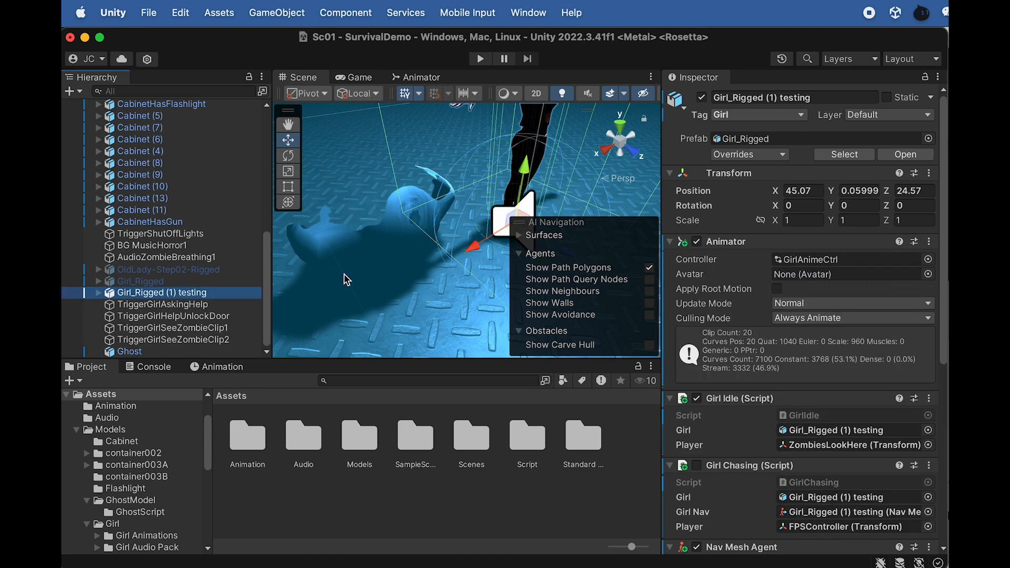
click(153, 352)
click(146, 294)
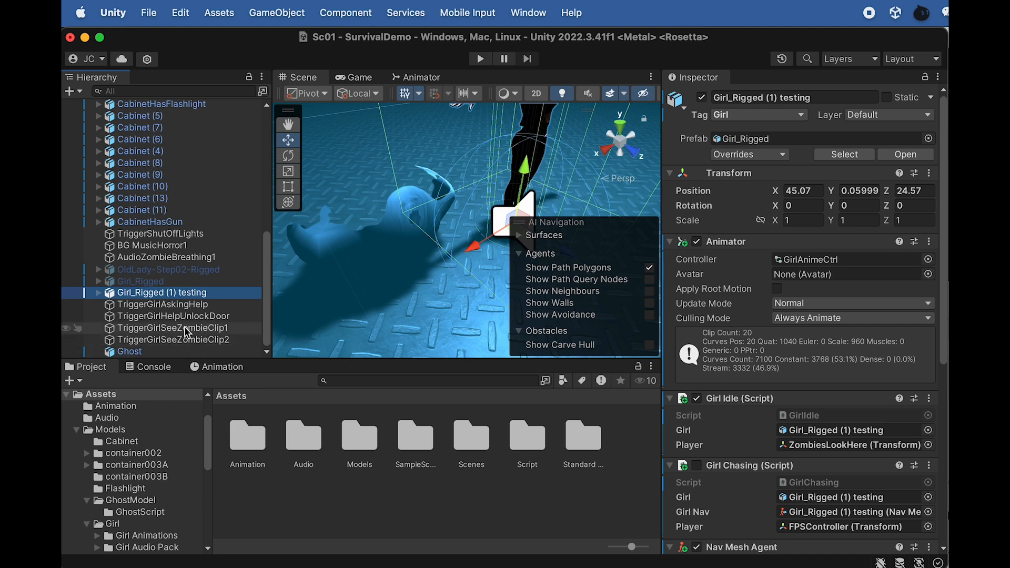
Move the Ghost away from the girl along its Z axis to about Z 15.74
click(152, 352)
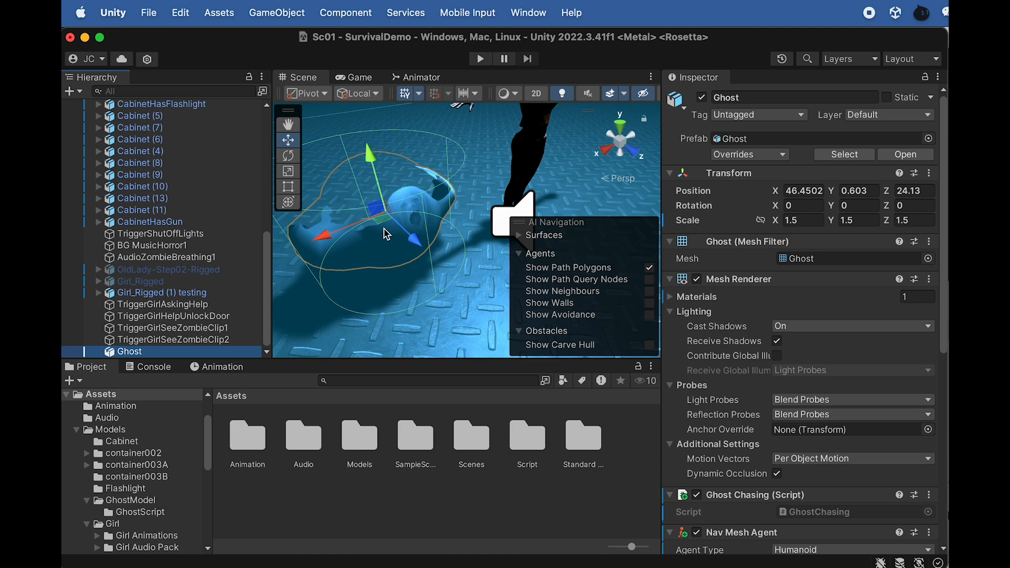
scroll(373, 235, down, 5)
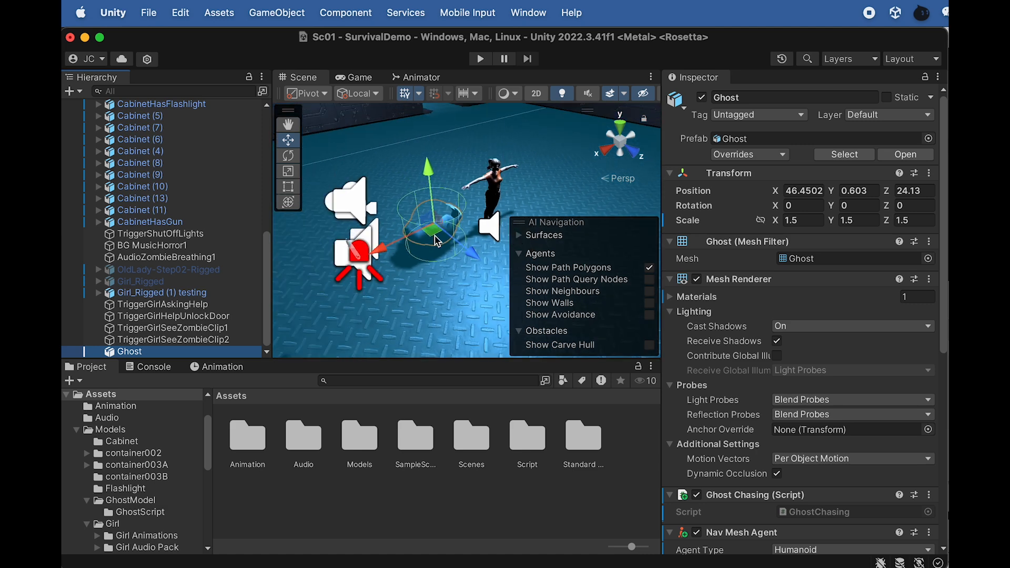
drag(465, 252, 355, 157)
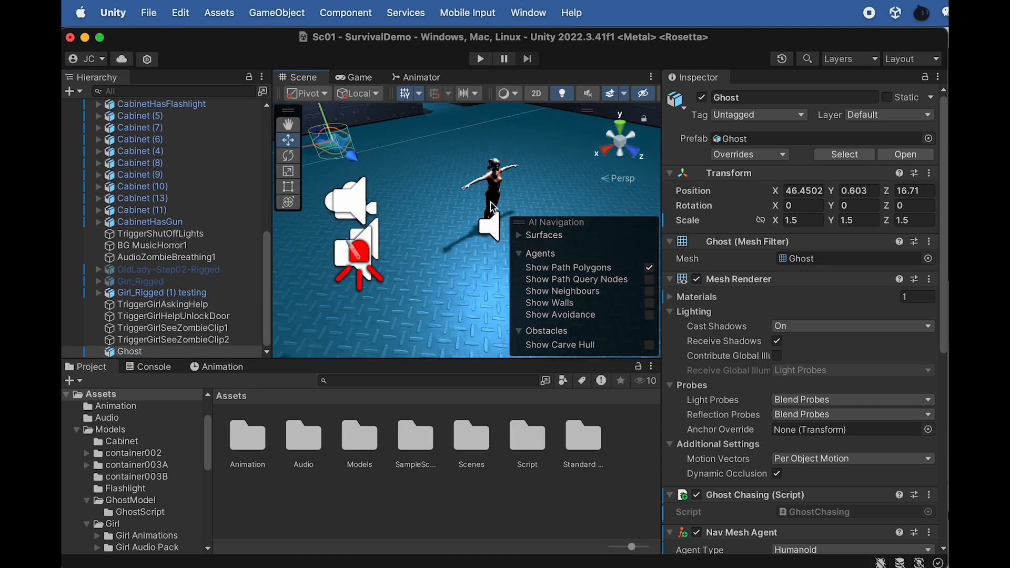
key(f)
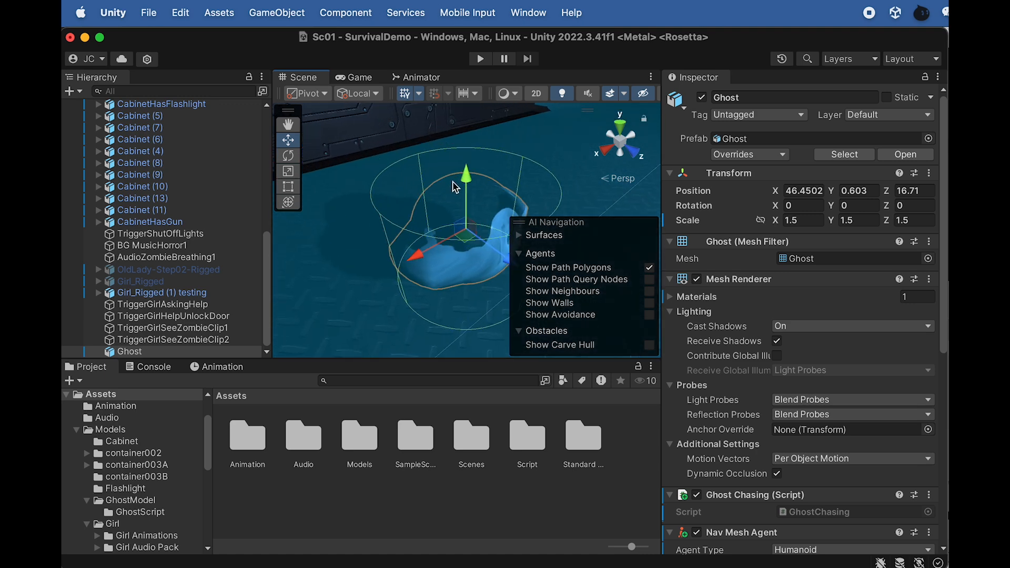
drag(499, 256, 460, 225)
Add a Cube as a child of Ghost and name it TiggerGhostHealth
right_click(143, 355)
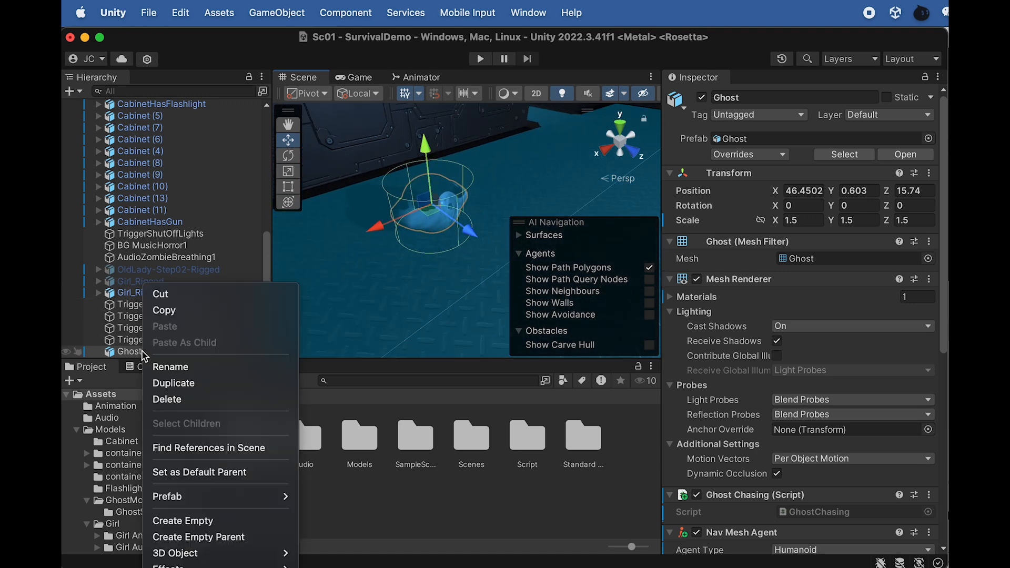
mouse_move(284, 553)
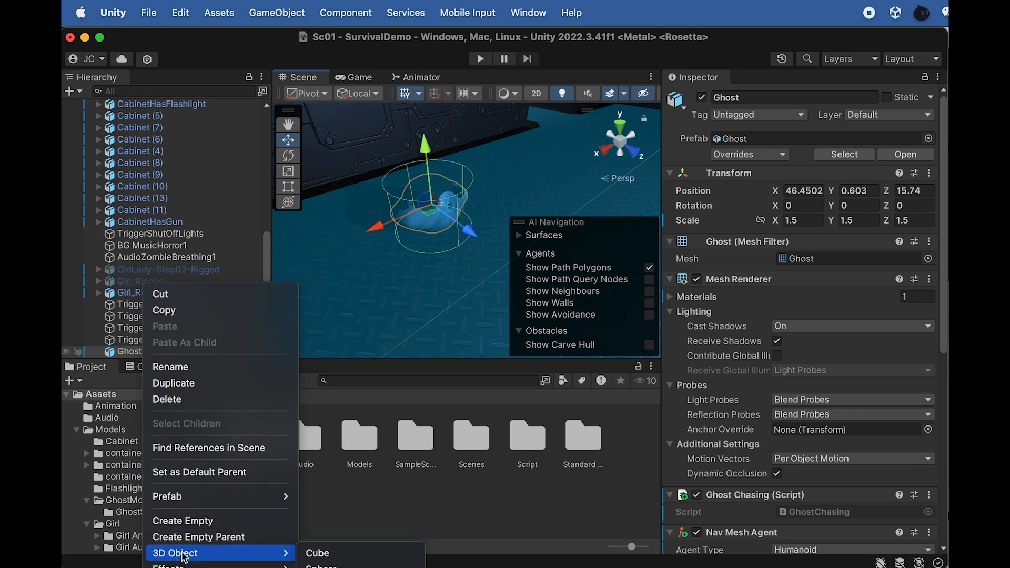
click(326, 555)
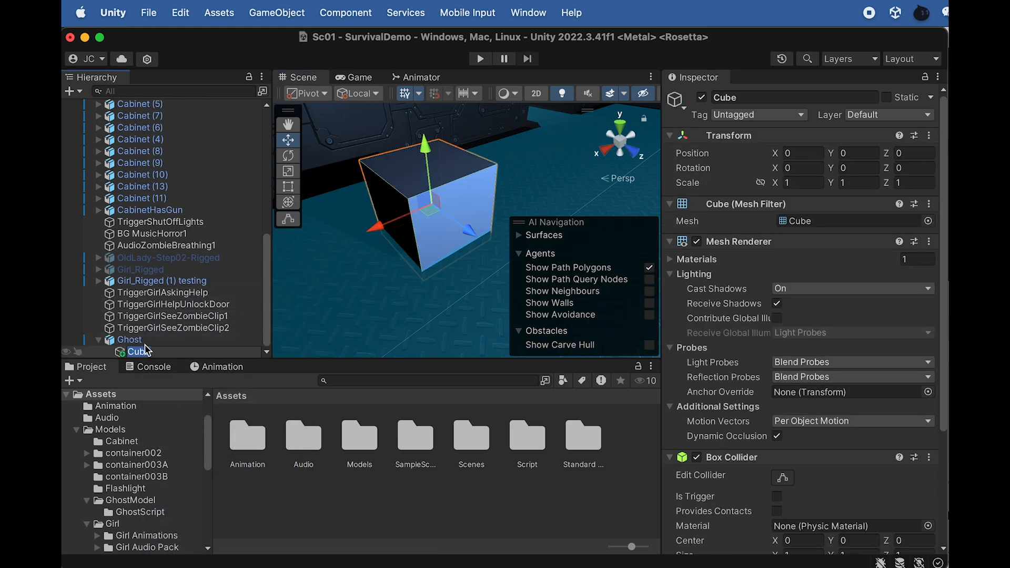
text(Ti)
key(Return)
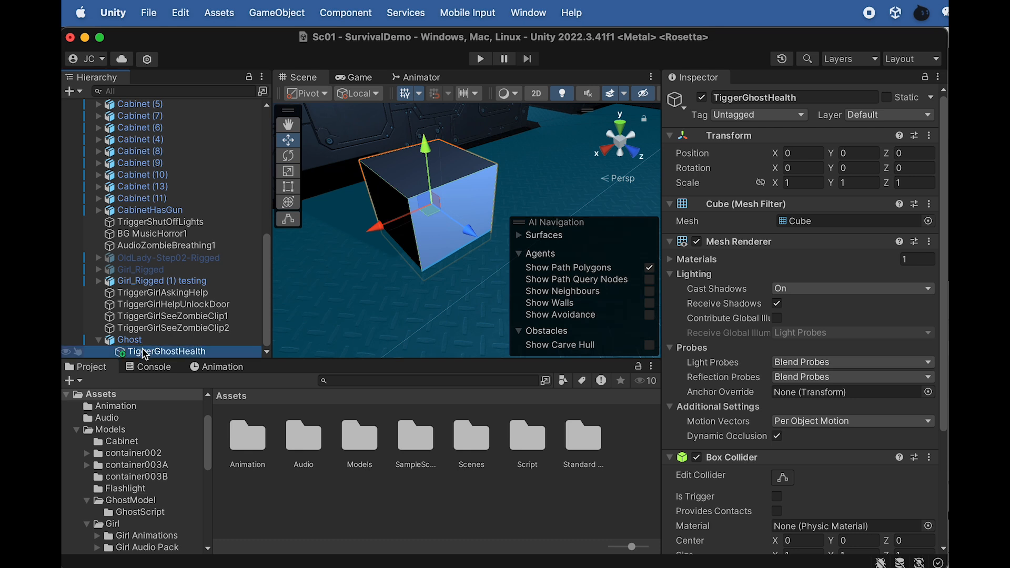
Disable the Mesh Renderer of TiggerGhostHealth
click(698, 242)
click(697, 242)
click(698, 243)
click(698, 242)
click(698, 242)
Scale TiggerGhostHealth uniformly to about 0.755 and make its Box Collider a trigger
key(r)
drag(431, 204, 458, 206)
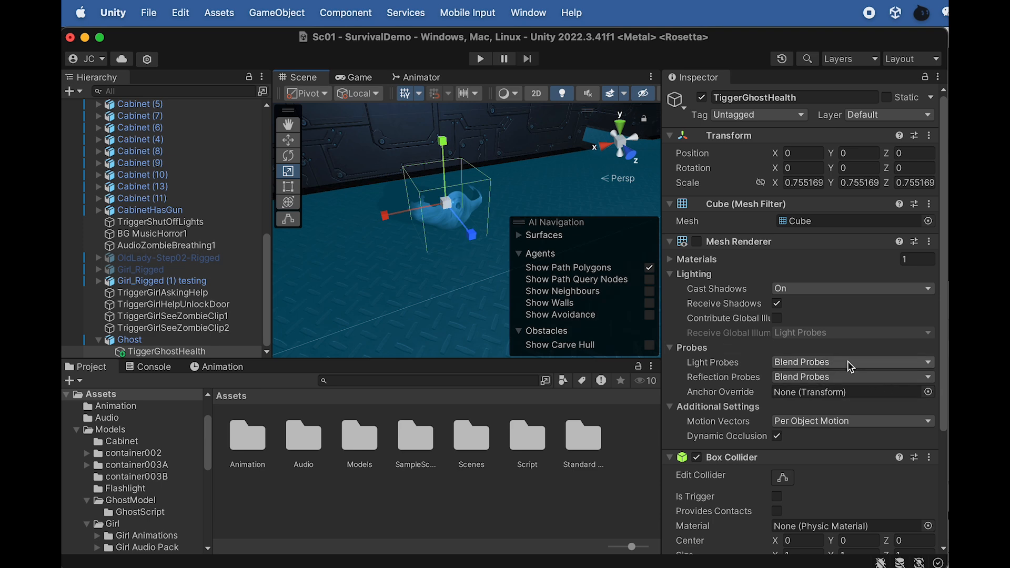
scroll(719, 379, down, 2)
click(777, 451)
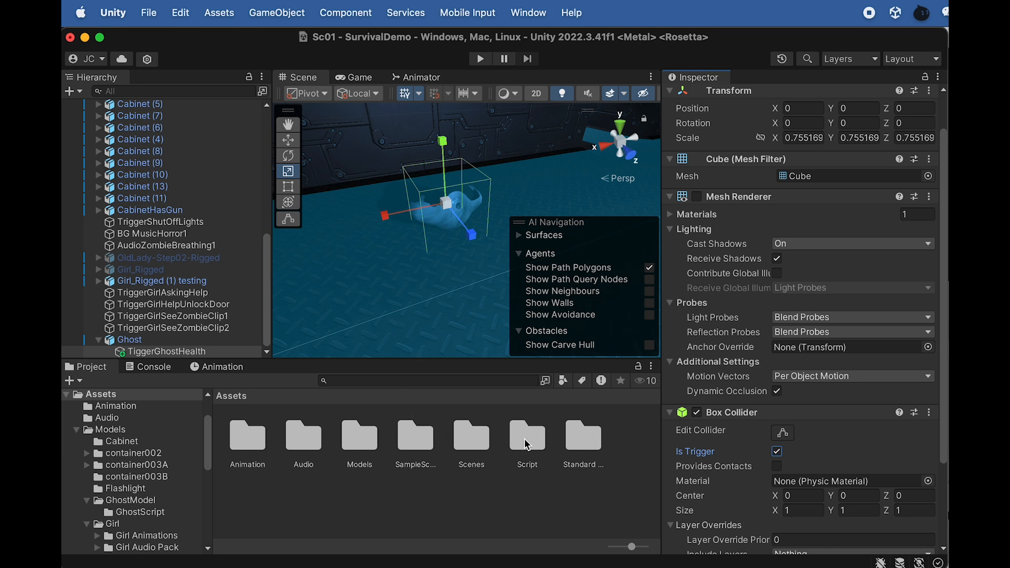
Attach the GhostHealth script from Models/GhostModel/GhostScript to TiggerGhostHealth
double_click(369, 443)
click(603, 445)
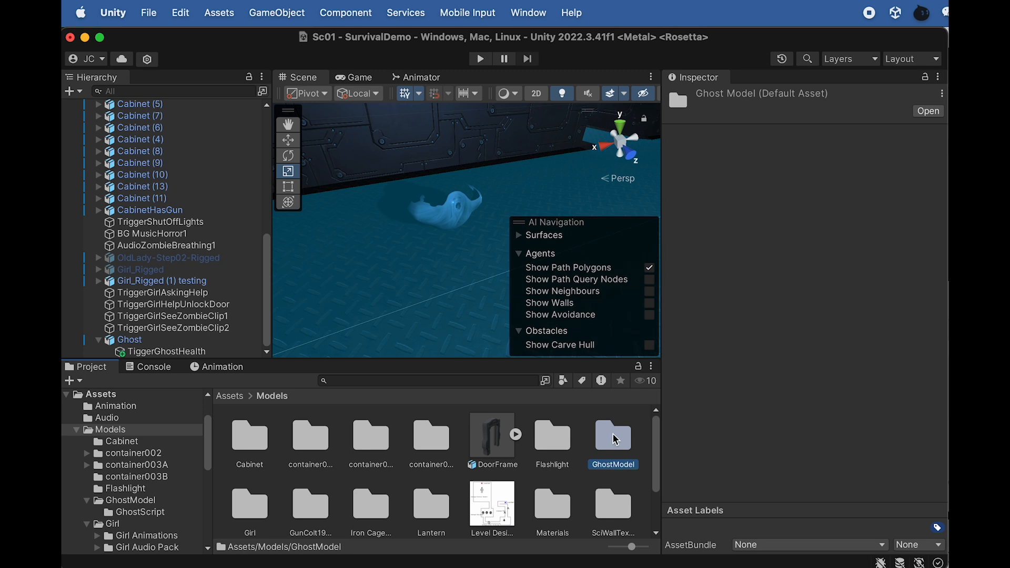
double_click(617, 447)
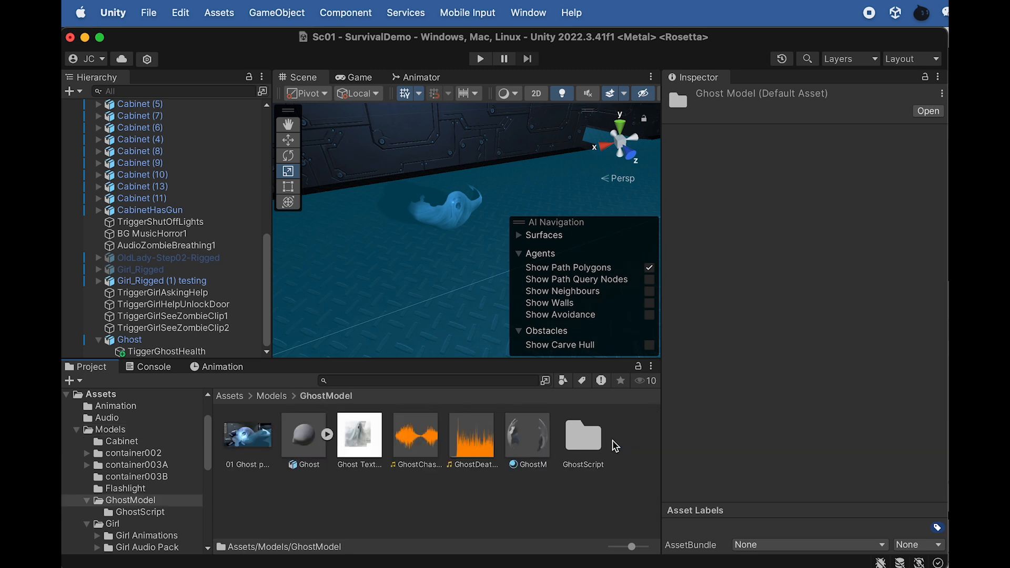
double_click(583, 439)
drag(361, 446, 171, 352)
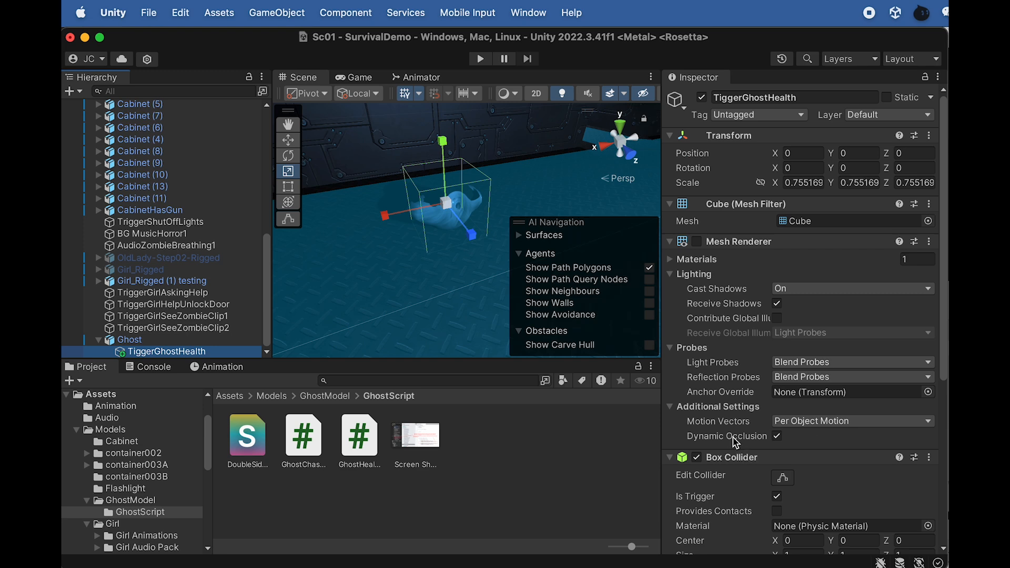
In the Ghost Health script, assign Ghost as the Ghost object and TiggerGhostHealth as This Trigger
scroll(737, 422, down, 10)
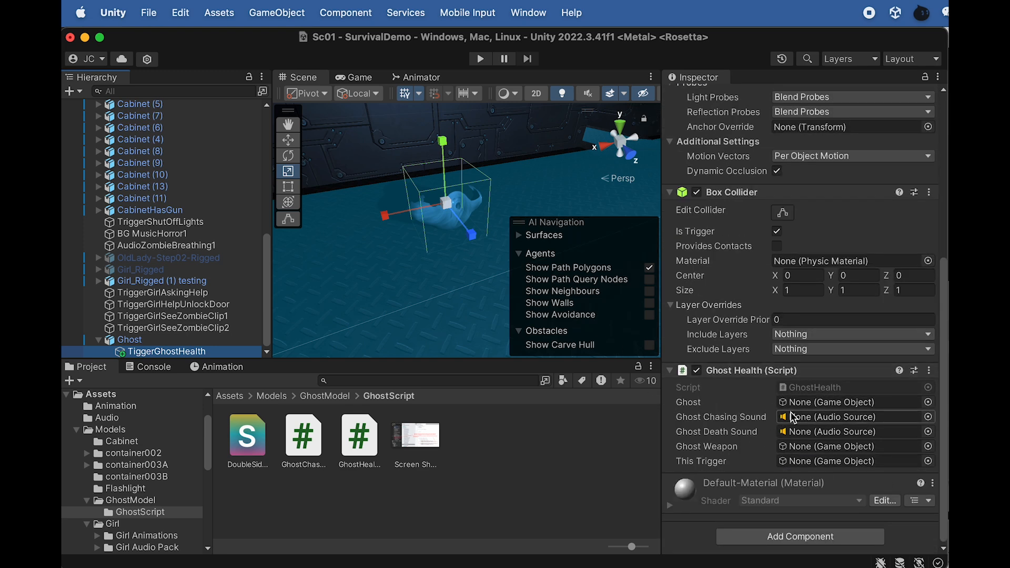
drag(136, 340, 807, 409)
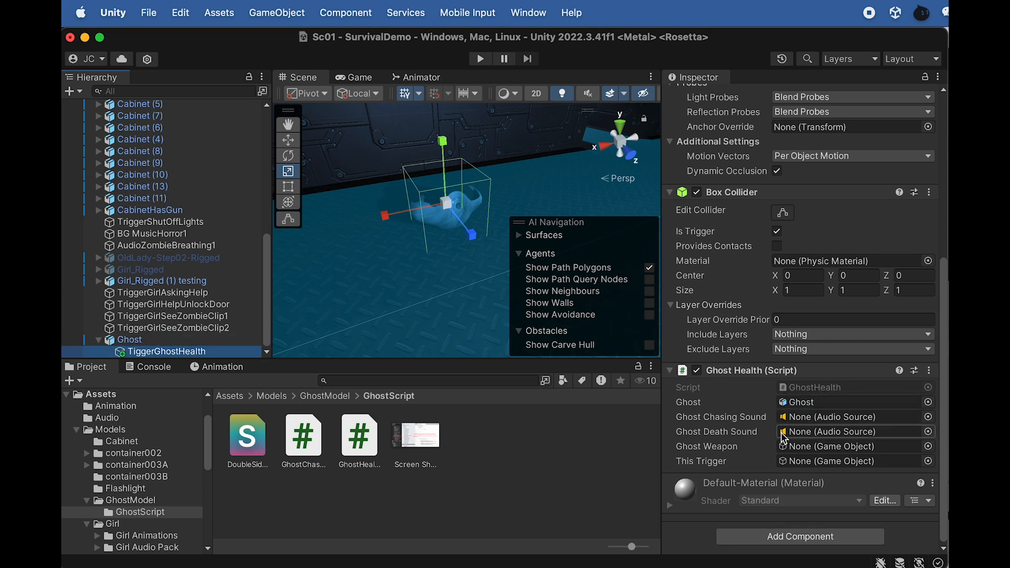
drag(153, 352, 812, 464)
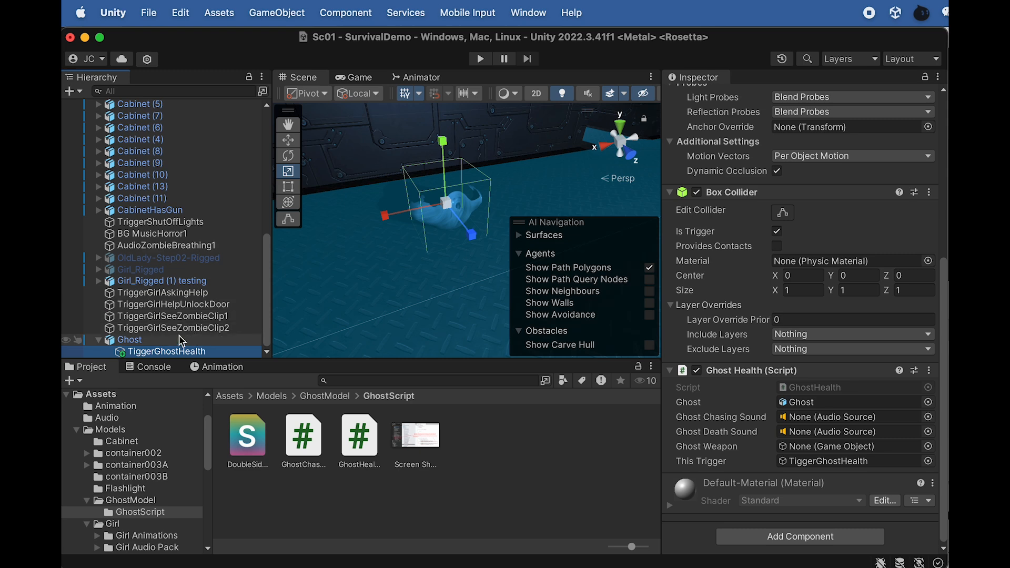
Create an empty child object under Ghost and name it GhostChasingSound
right_click(136, 345)
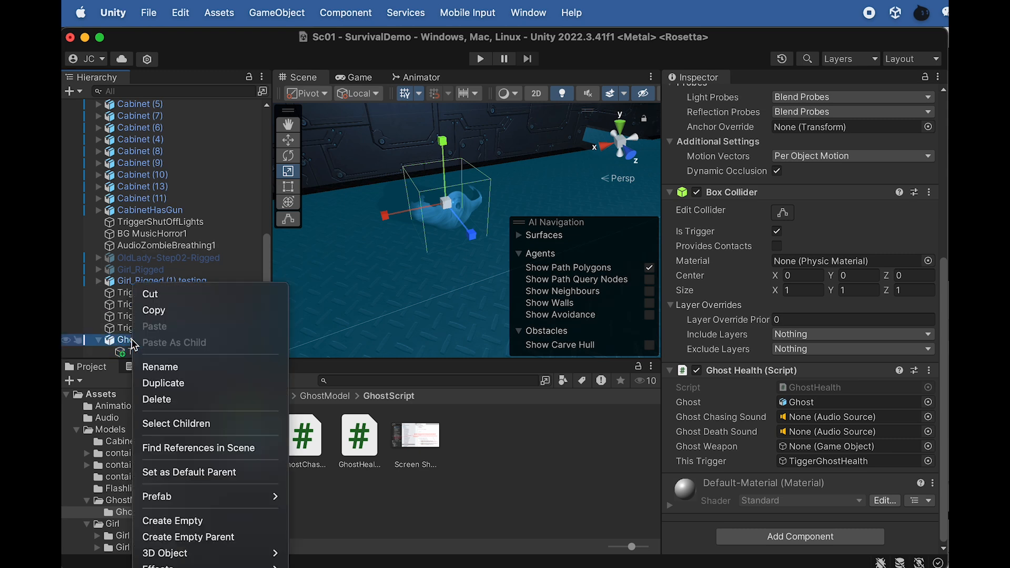
click(192, 521)
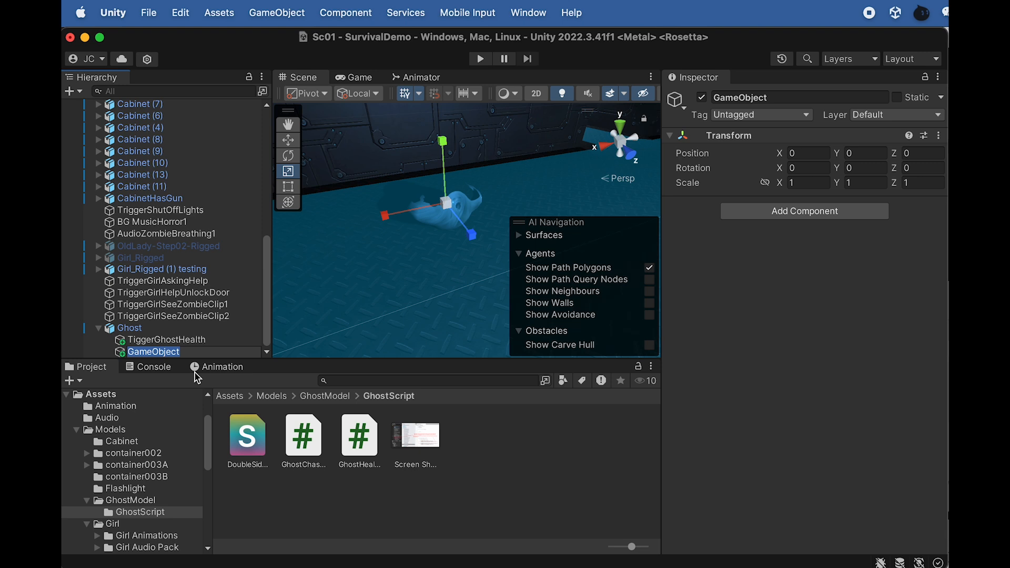
text(GhostChasingSo)
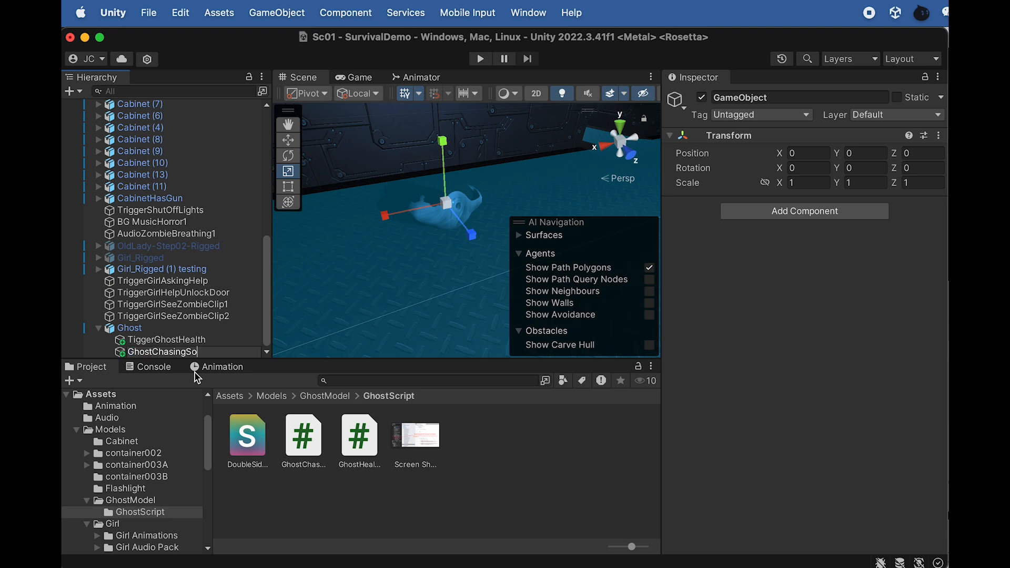
text(und)
key(Return)
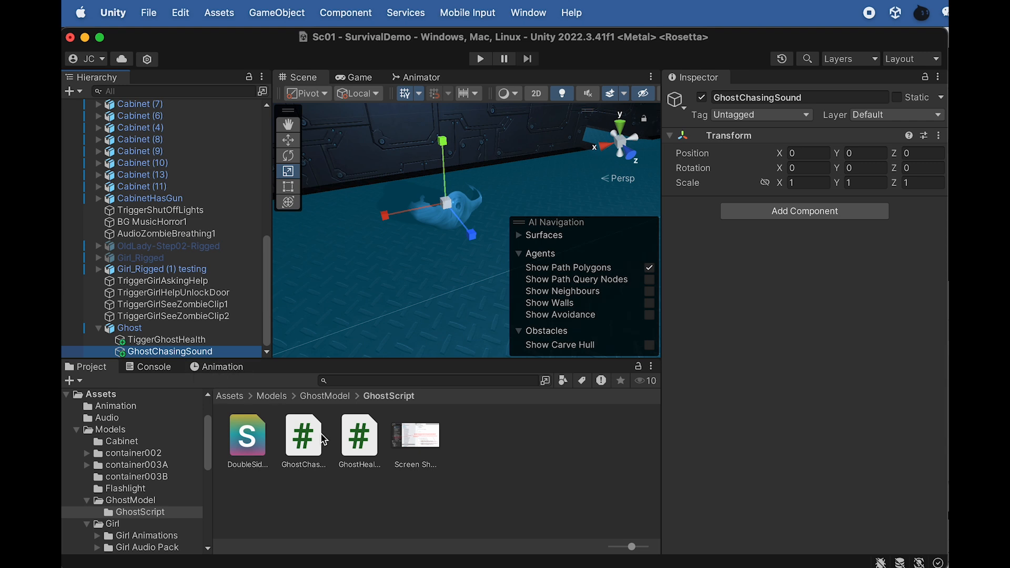
Add the ghost chasing audio clip from the GhostModel folder to the GhostChasingSound object and turn on looping
click(317, 398)
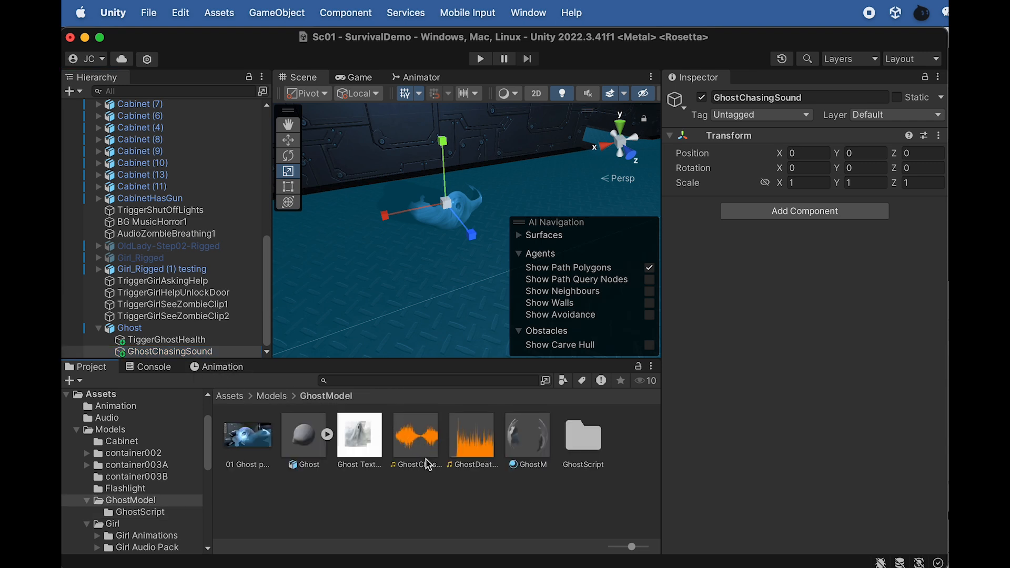
drag(417, 466, 184, 356)
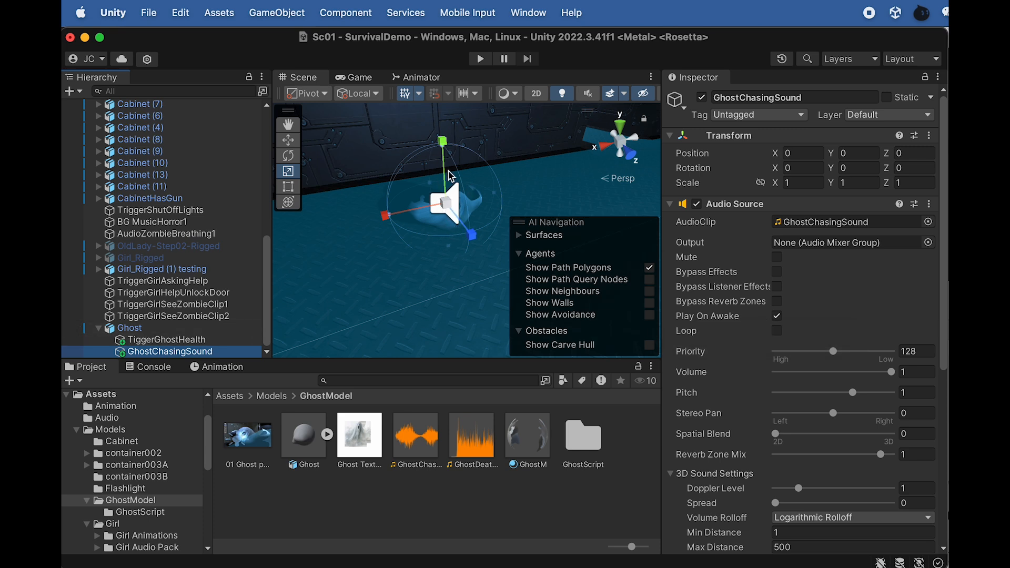
click(777, 331)
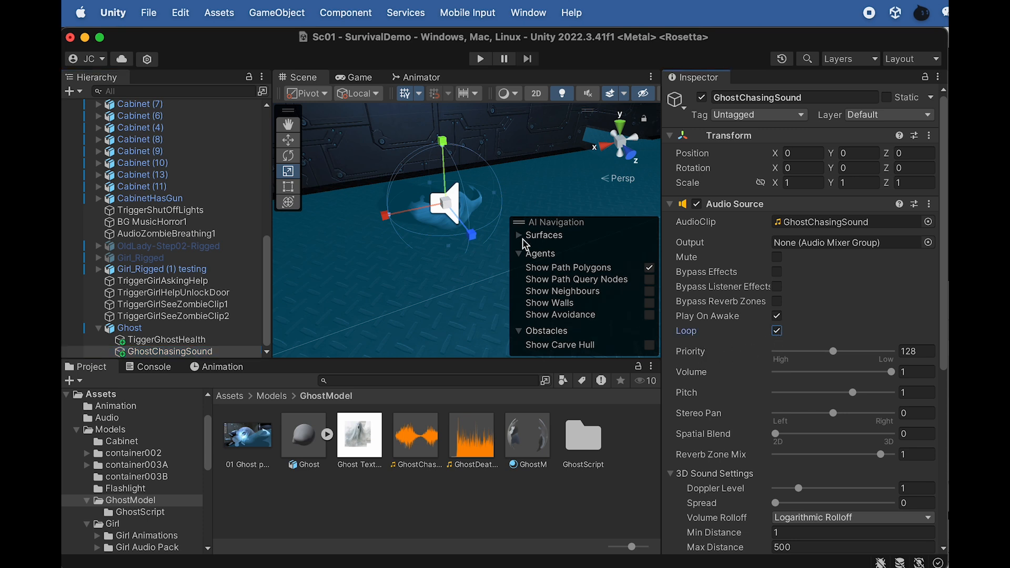
Set the GhostChasingSound audio source's spatial blend to 1, and duplicate the object as GhostDeathSound under Ghost
drag(772, 436, 890, 438)
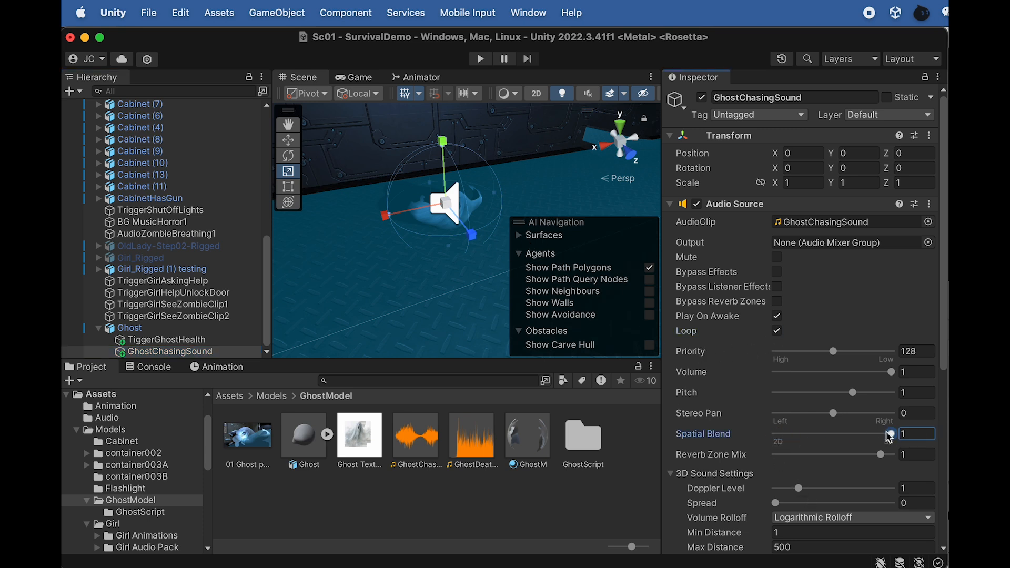
scroll(842, 463, down, 3)
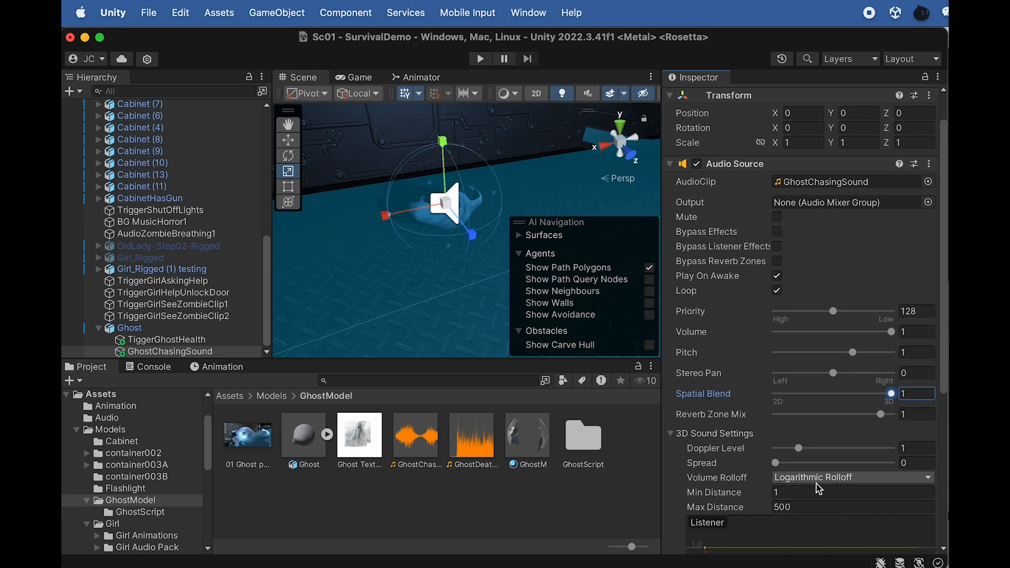
click(191, 353)
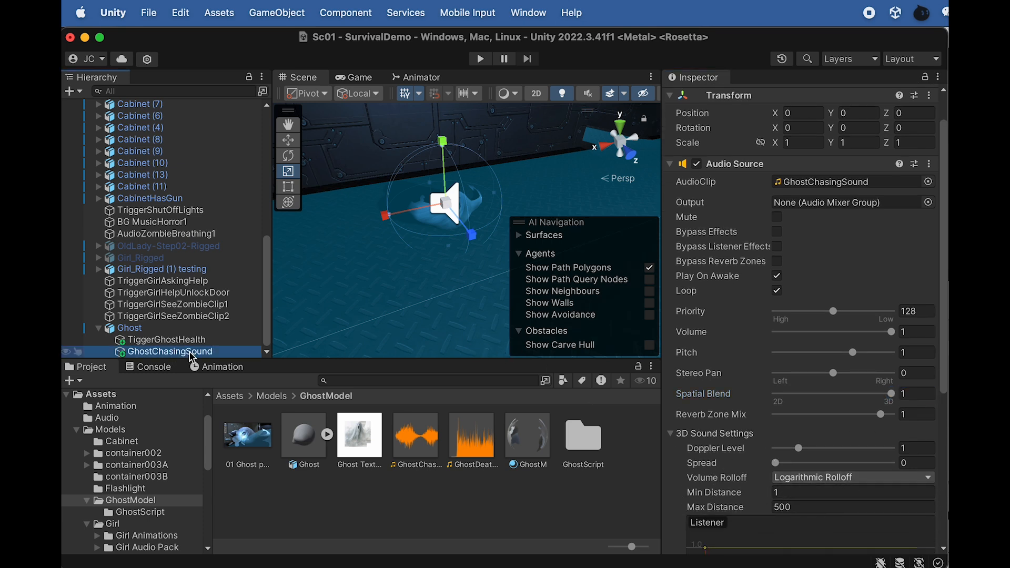
key(super+d)
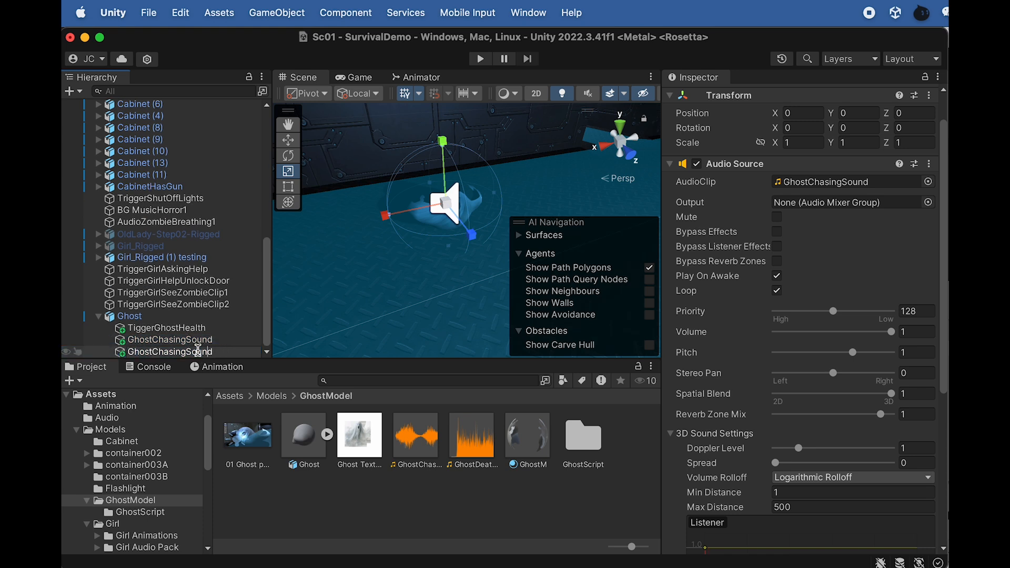
key(BackSpace)
key(BackSpace)
key(BackSpace)
key(BackSpace)
key(BackSpace)
key(BackSpace)
key(BackSpace)
text(Death)
key(Return)
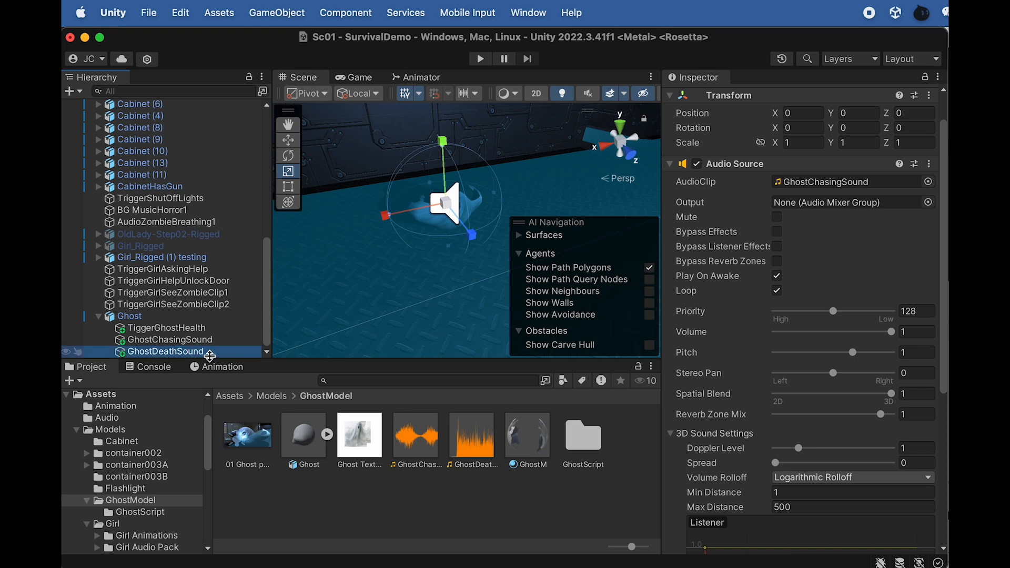
Assign the GhostDeathSound clip to the GhostDeathSound object's audio source, and turn off Play On Awake and Loop
drag(479, 442, 830, 180)
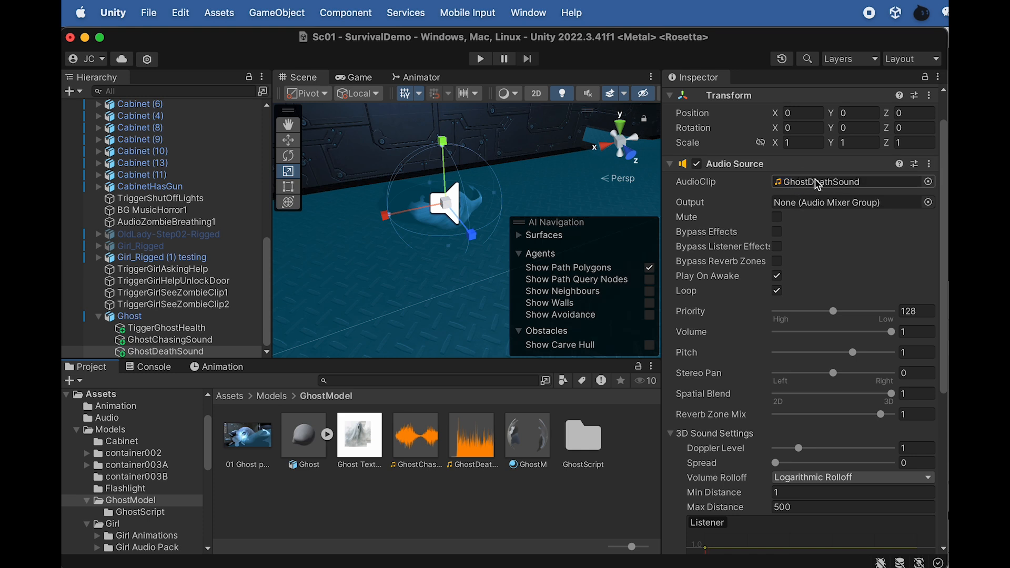
click(778, 277)
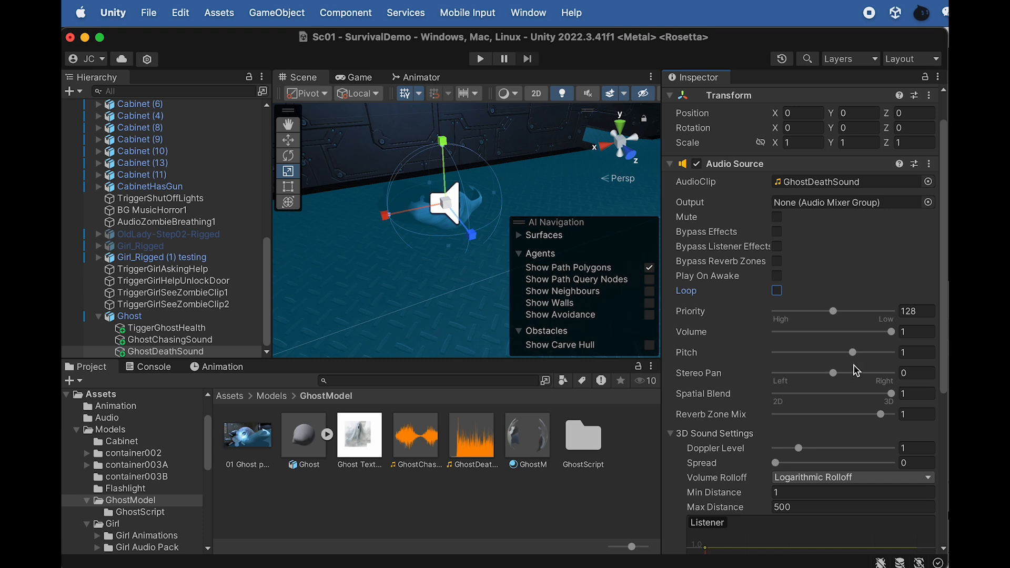
scroll(786, 430, down, 1)
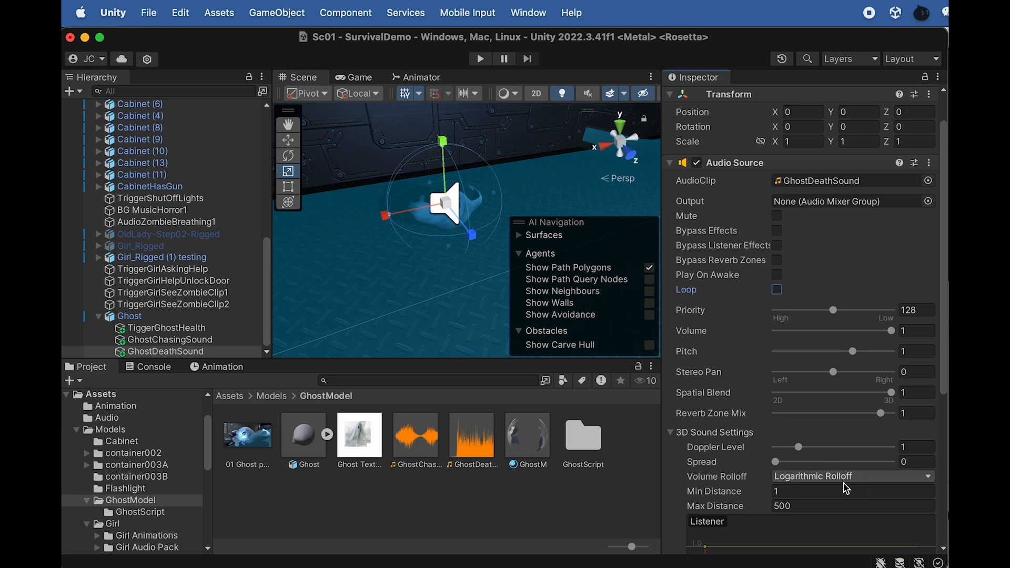
In TiggerGhostHealth's Ghost Health script, assign GhostChasingSound as Ghost Chasing Sound and GhostDeathSound as Ghost Death Sound
click(174, 328)
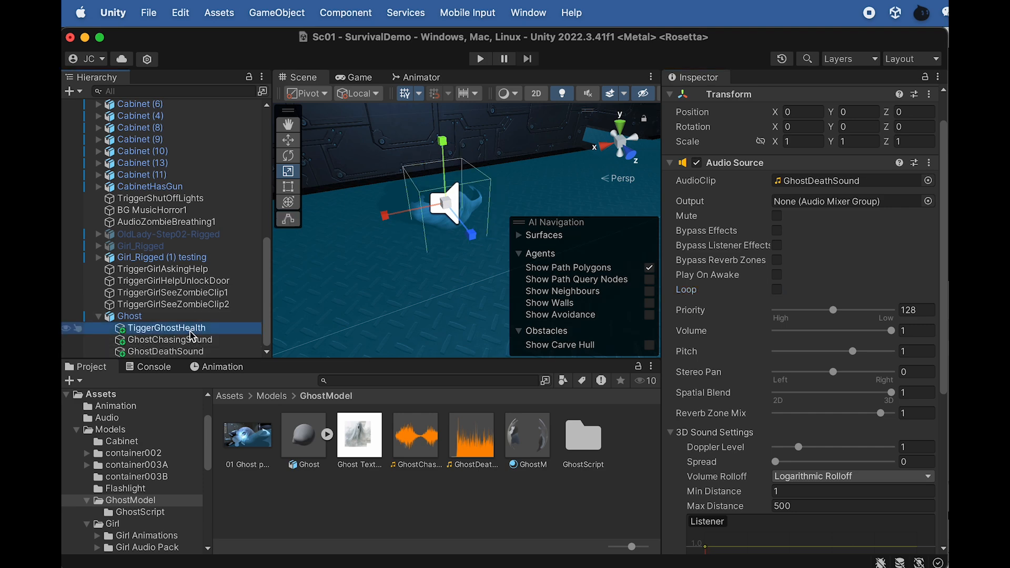
scroll(737, 432, down, 5)
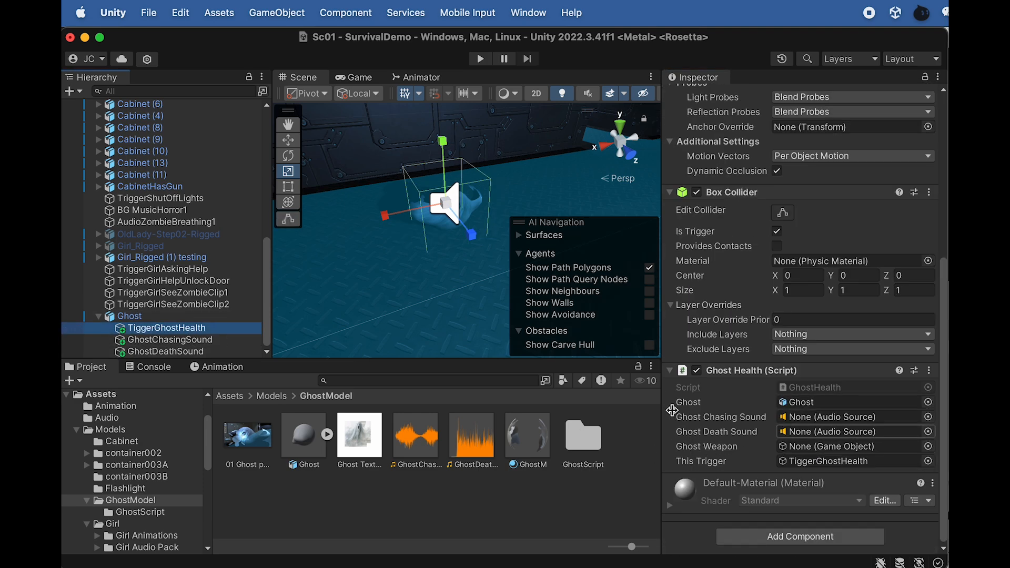
drag(169, 340, 821, 421)
drag(167, 355, 789, 432)
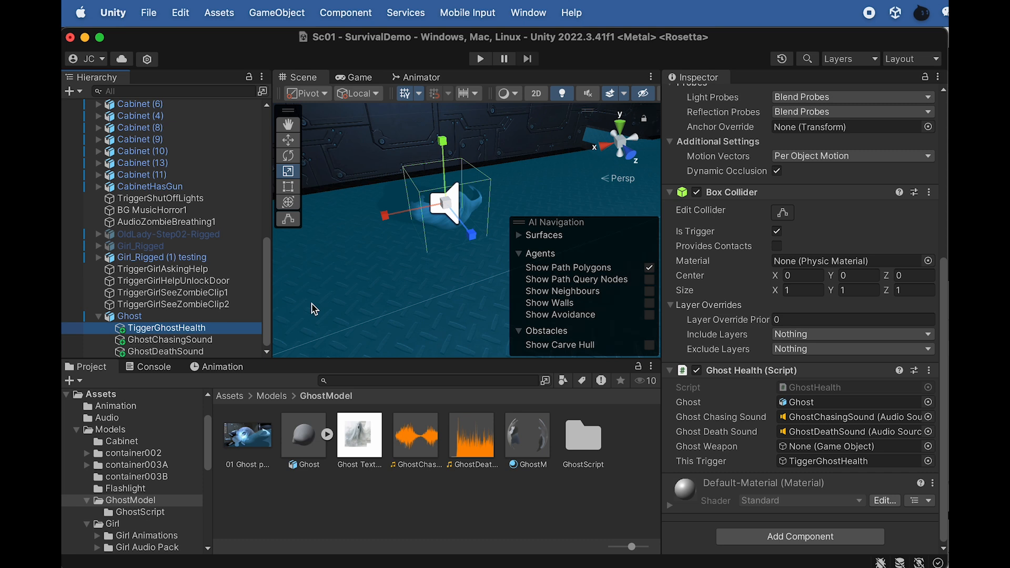
Create a child cube under Ghost, scaled to about 0.33 × 0.3 × 1.2, and move it forward to about Z 0.35
alt+drag(389, 282, 274, 316)
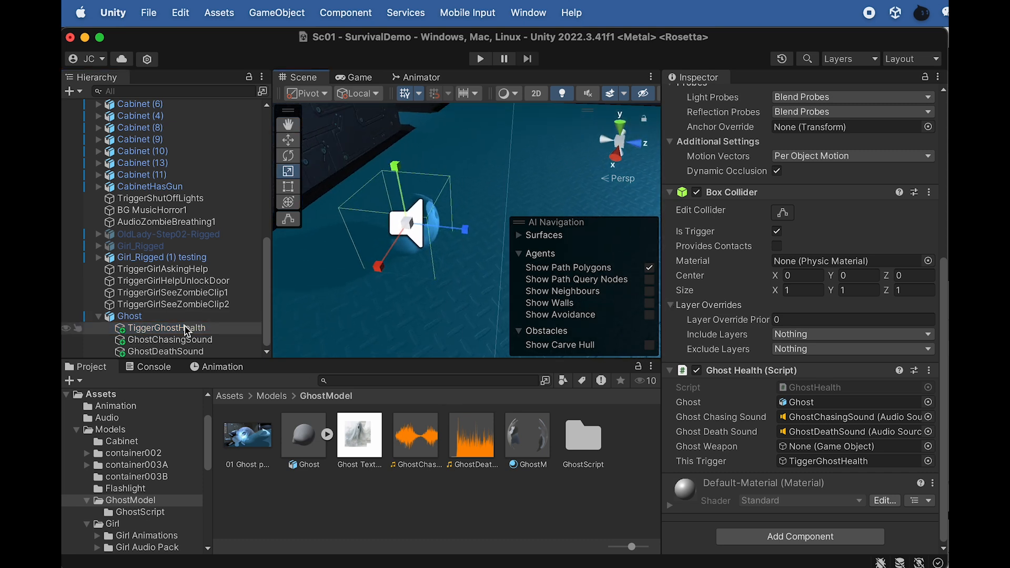
right_click(141, 319)
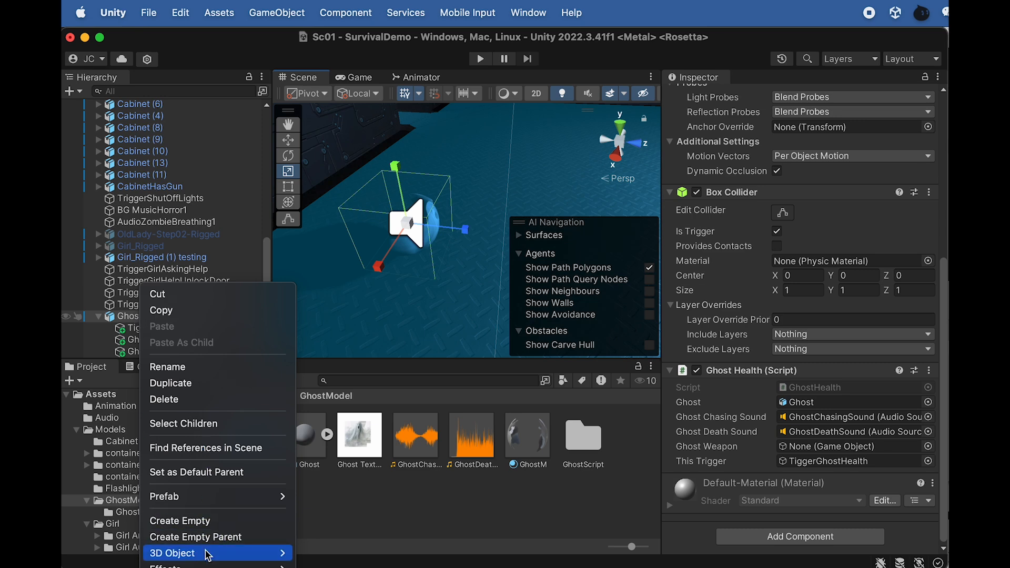
mouse_move(208, 553)
click(354, 554)
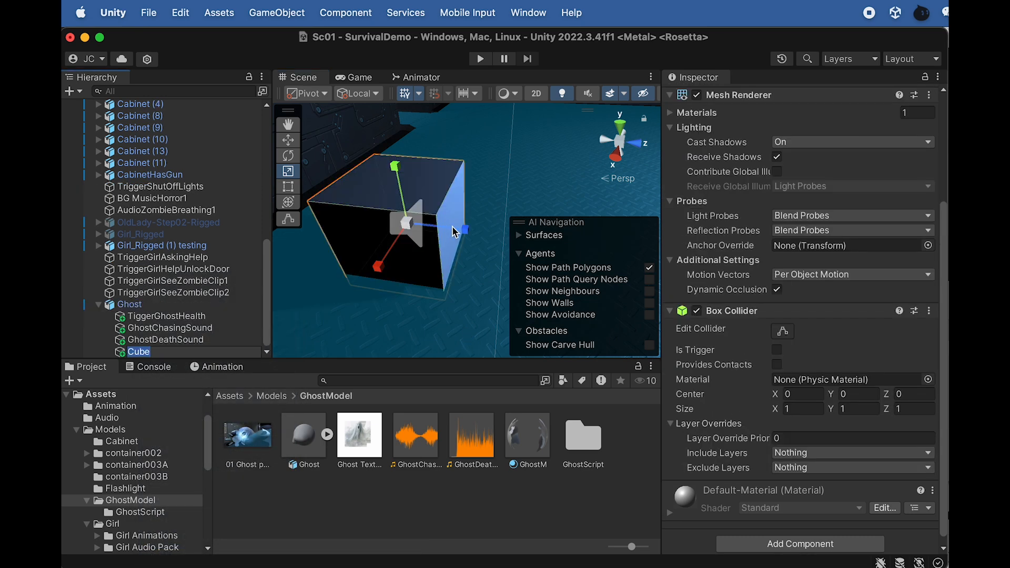
drag(466, 234, 482, 230)
drag(396, 167, 389, 246)
key(w)
drag(467, 230, 499, 241)
key(r)
key(w)
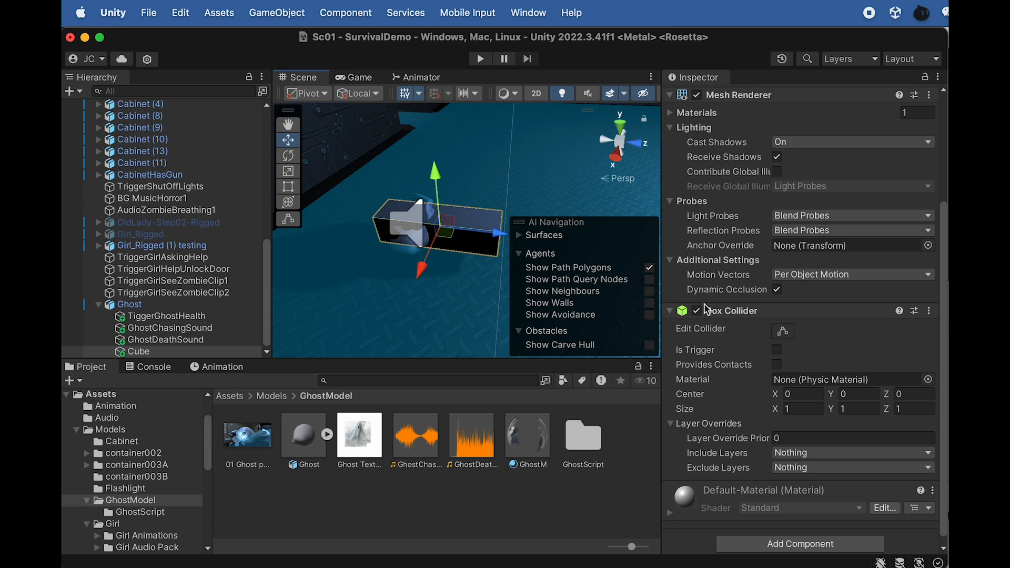
Tag the new cube as Enemy and rename it GhostWeapon
scroll(742, 319, up, 1)
scroll(742, 319, up, 5)
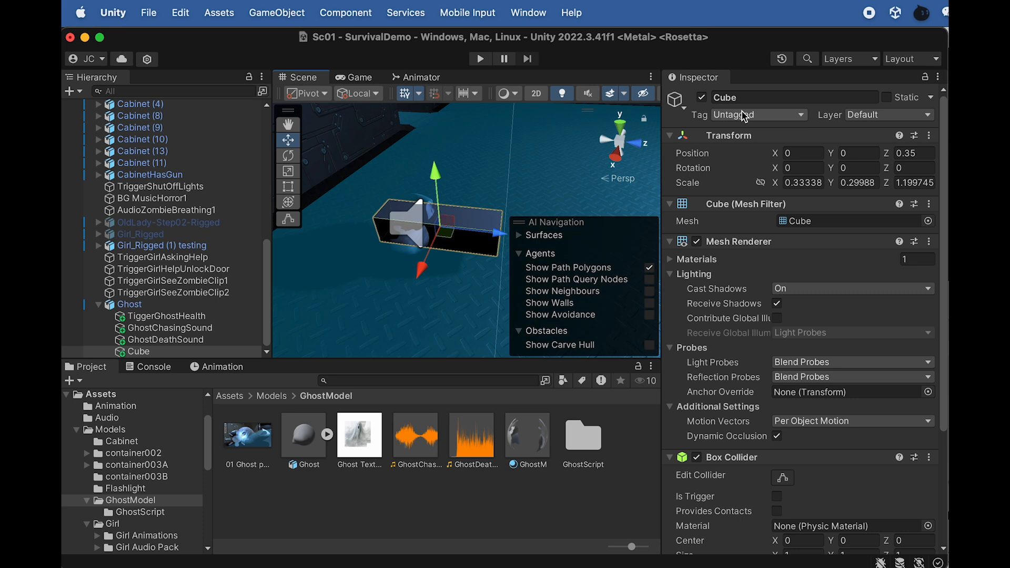
click(745, 116)
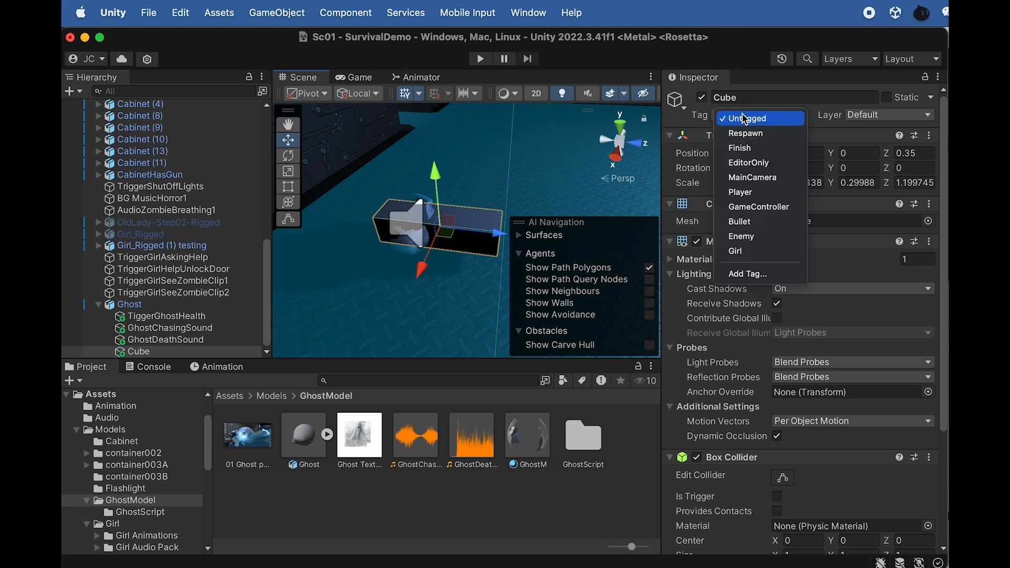
click(763, 240)
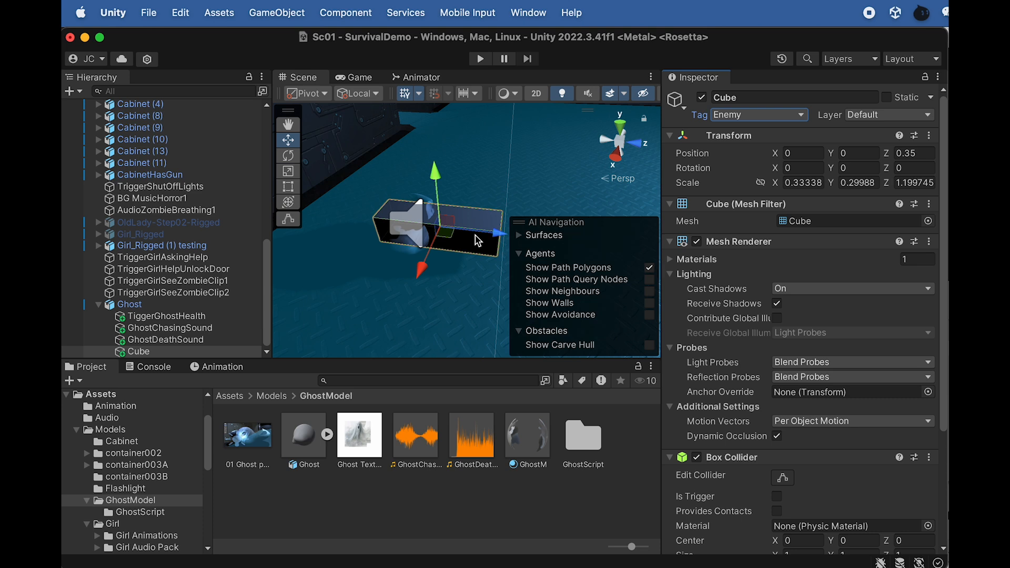
click(138, 352)
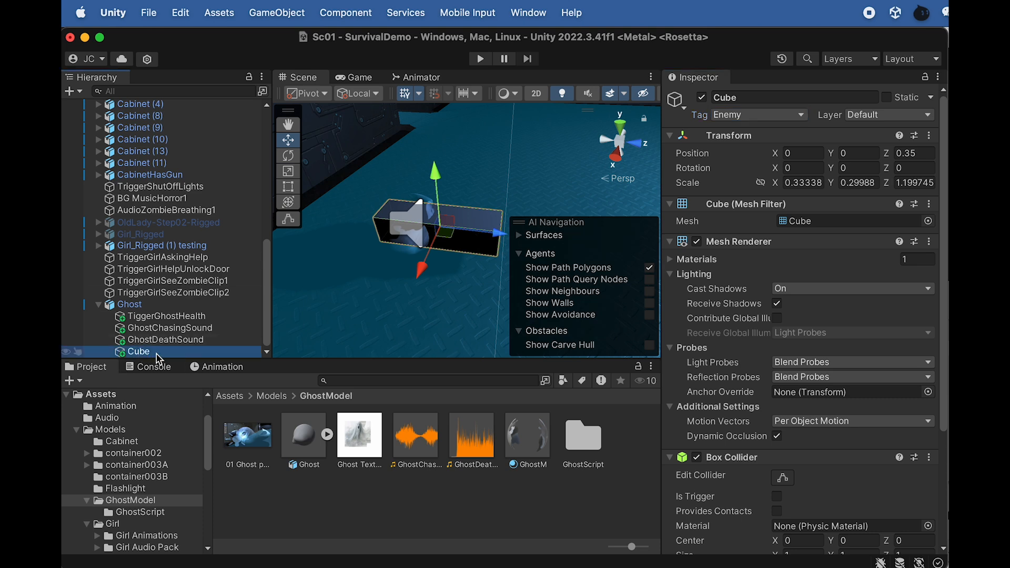
click(155, 352)
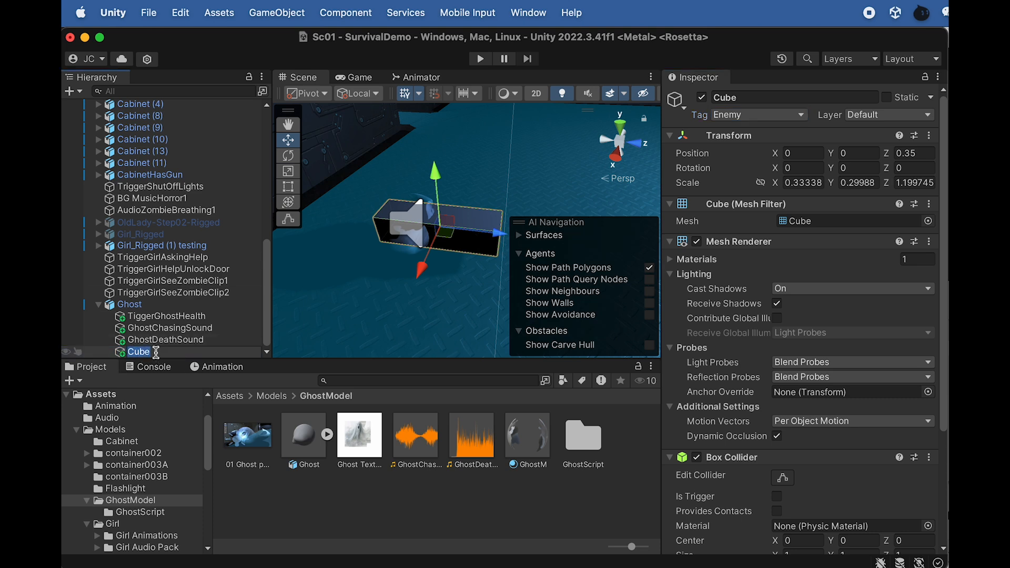
text(GhostWeapon)
key(Return)
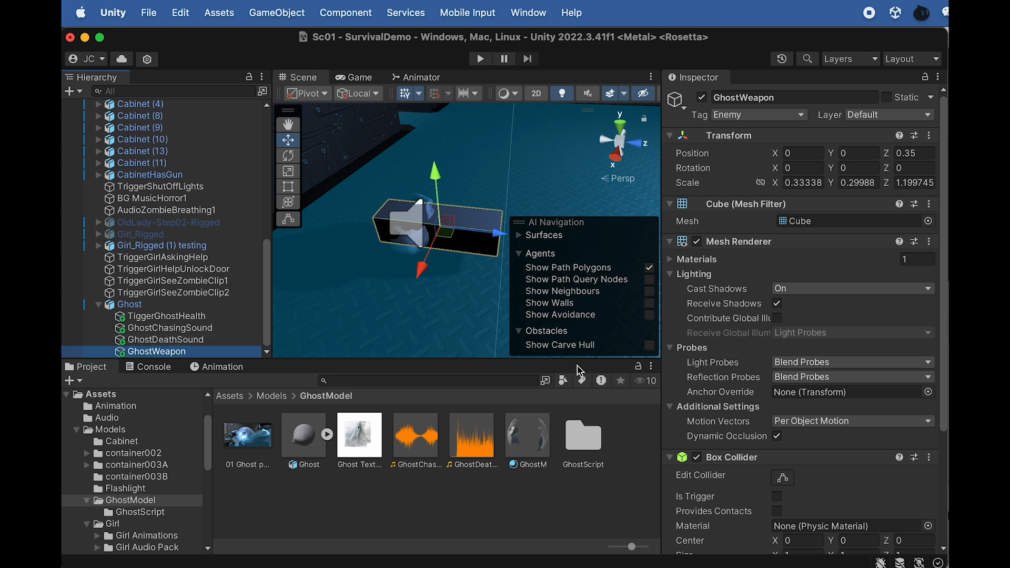
Add a Rigidbody component to GhostWeapon, with Use Gravity turned off and Is Kinematic turned on
scroll(700, 345, down, 5)
scroll(700, 346, down, 1)
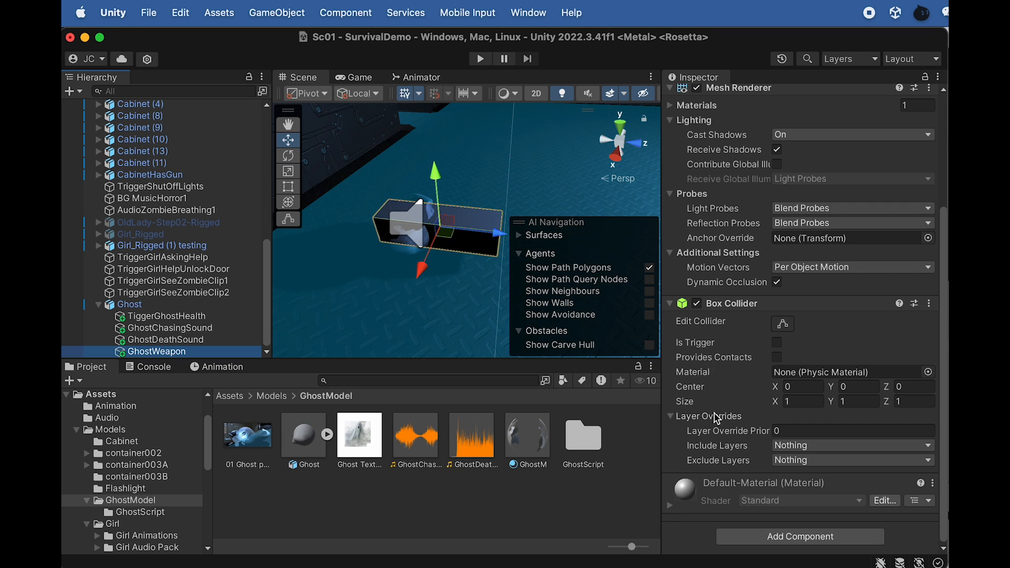
click(736, 535)
text(rigi)
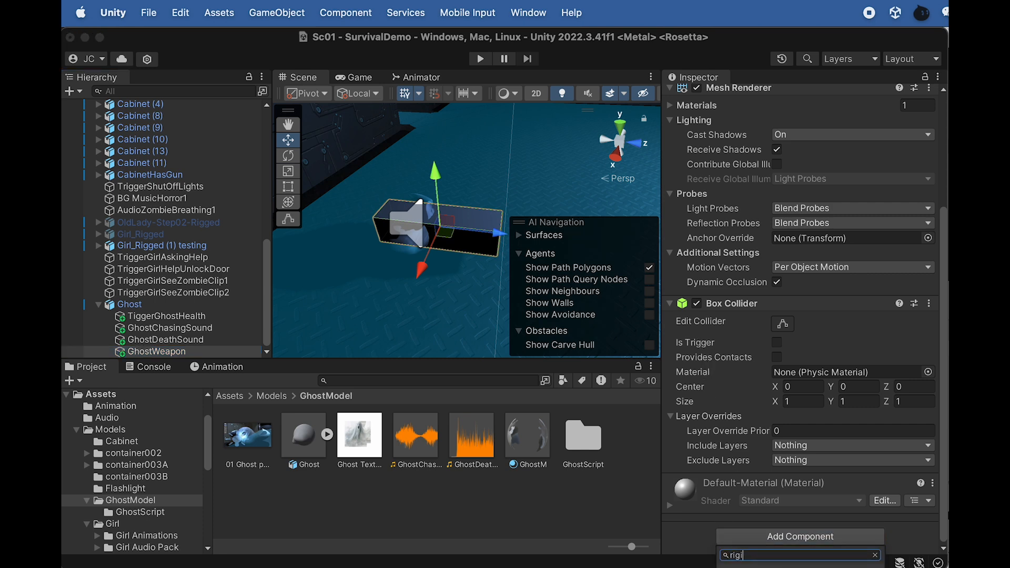
key(Return)
scroll(735, 400, down, 5)
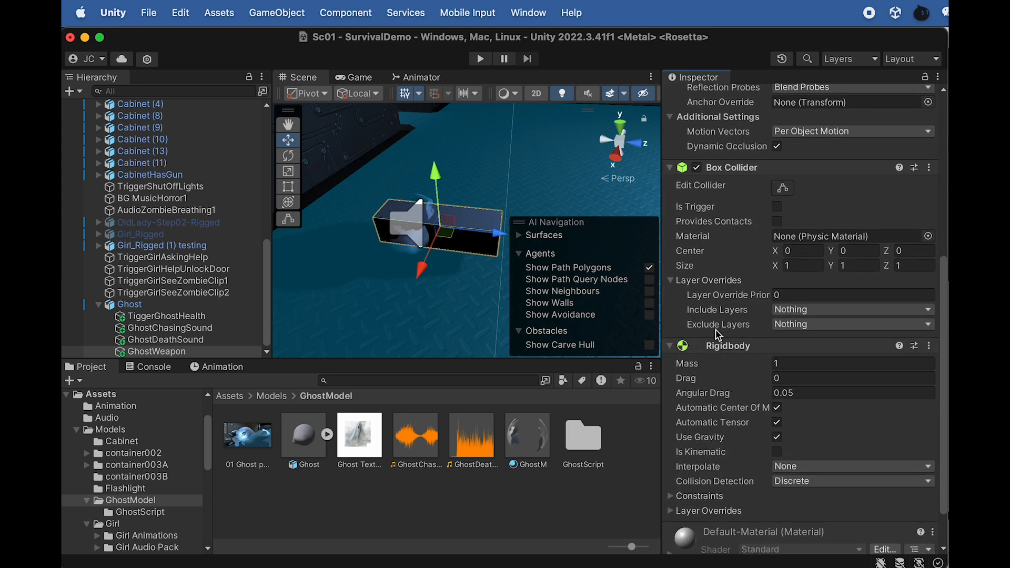
click(777, 438)
click(777, 452)
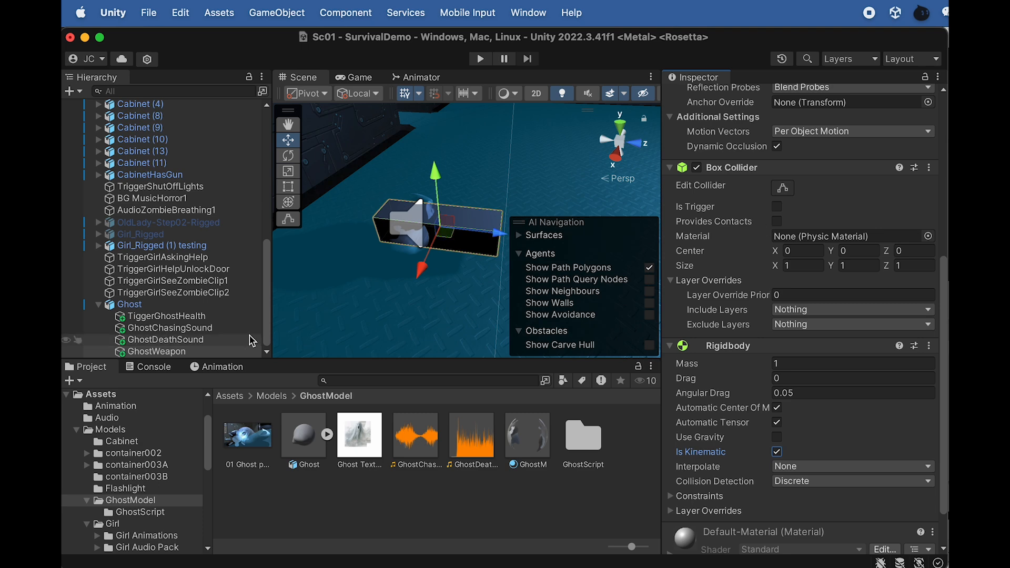
Turn off GhostWeapon's Mesh Renderer, and assign GhostWeapon as the Ghost Weapon in TiggerGhostHealth's Ghost Health script
click(165, 307)
click(175, 318)
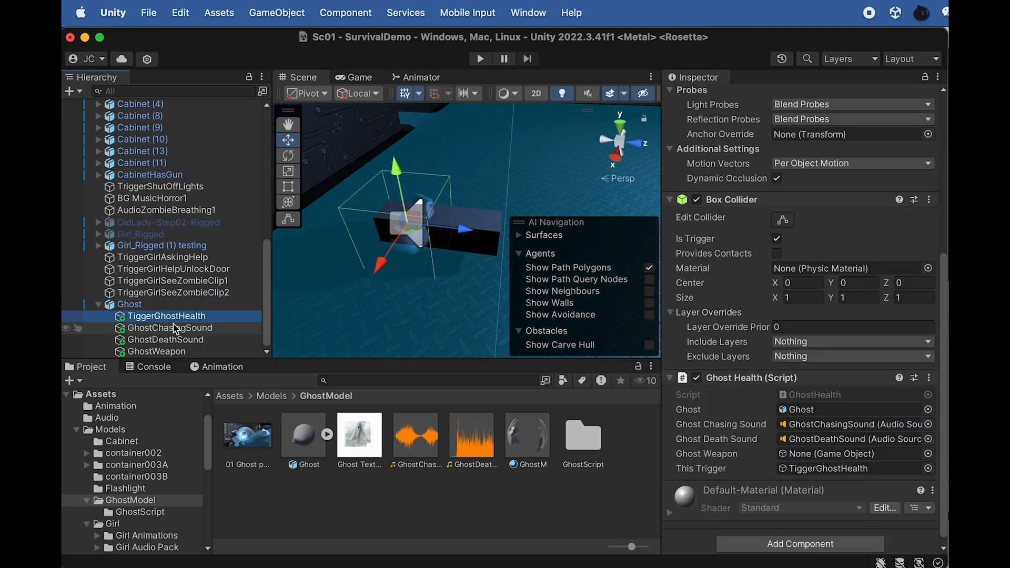
click(178, 329)
click(175, 353)
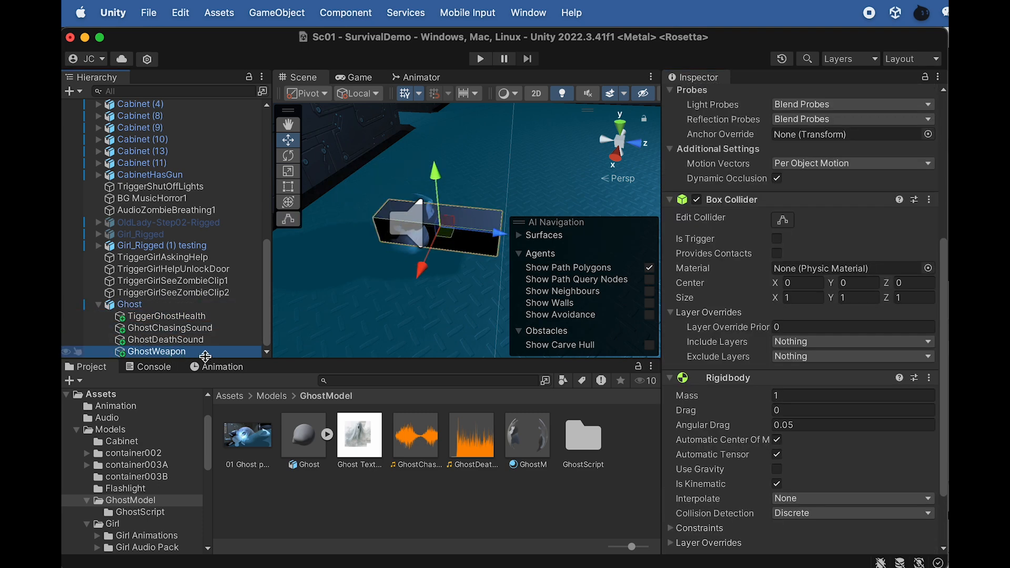
scroll(702, 210, up, 5)
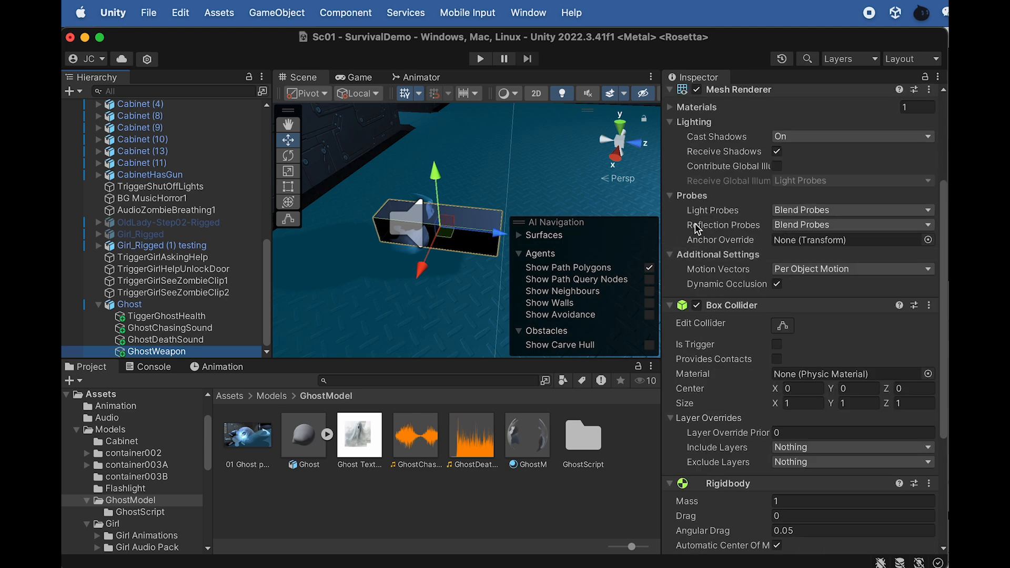
click(698, 132)
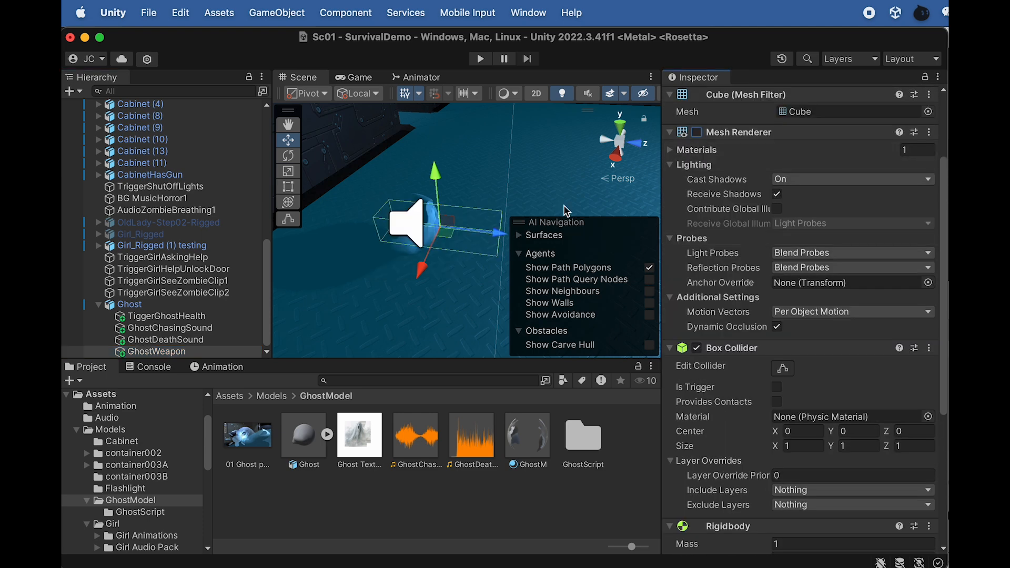
click(179, 317)
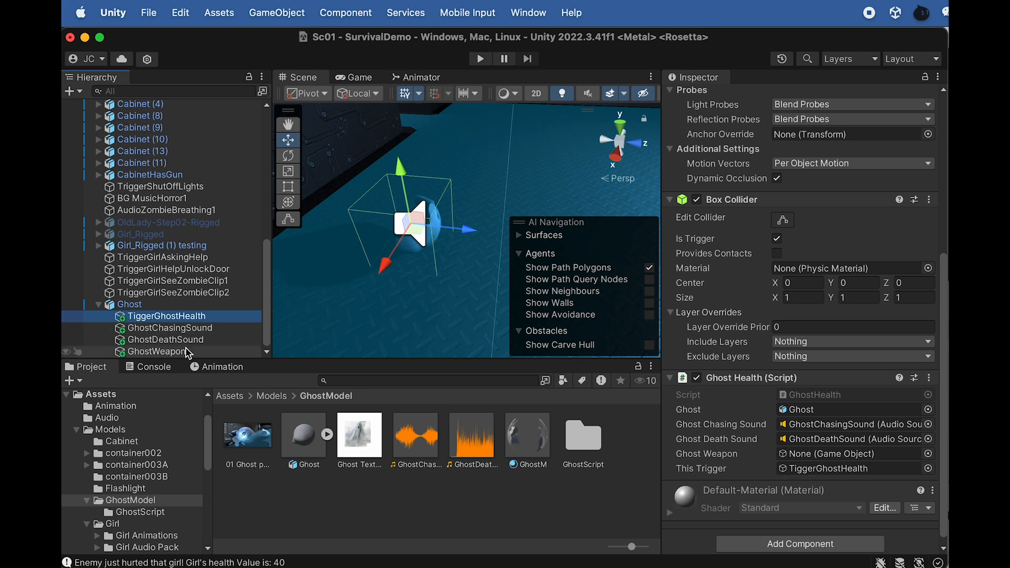
drag(169, 352, 819, 455)
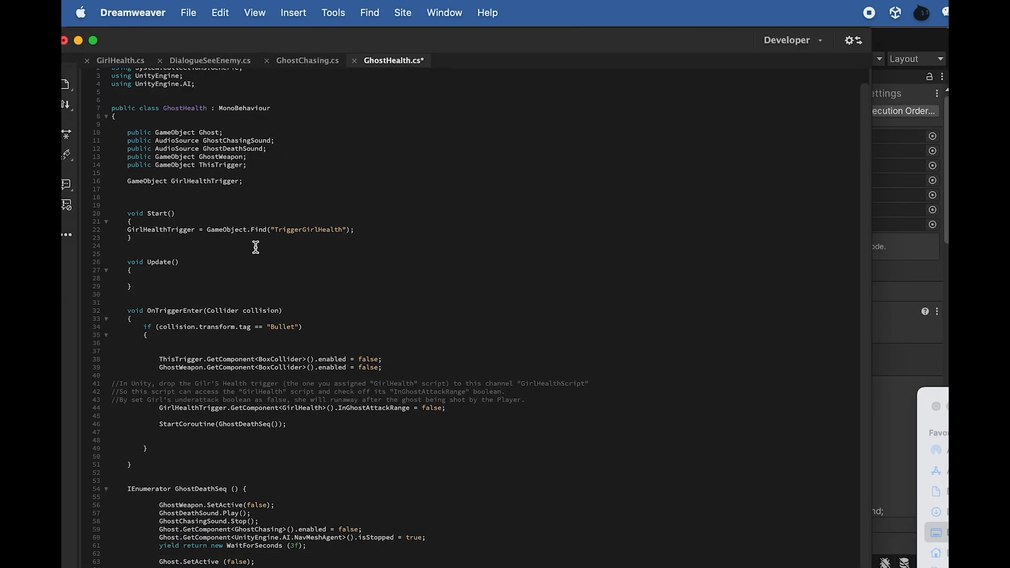
Review the GhostHealth.cs code, highlighting the GirlHealthTrigger declaration and its assignment in the Start function
scroll(295, 392, down, 3)
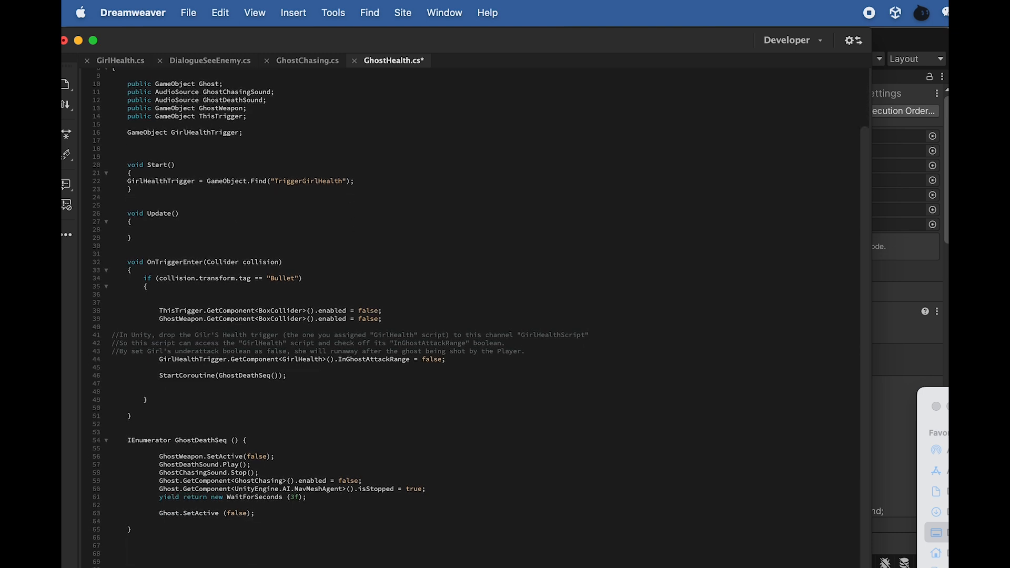
scroll(227, 298, up, 2)
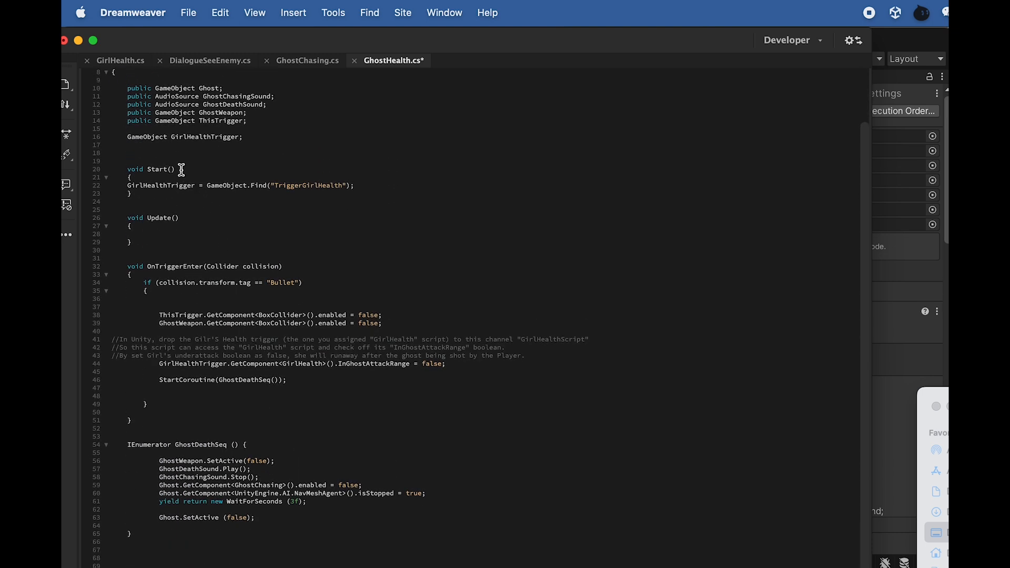
drag(240, 137, 171, 137)
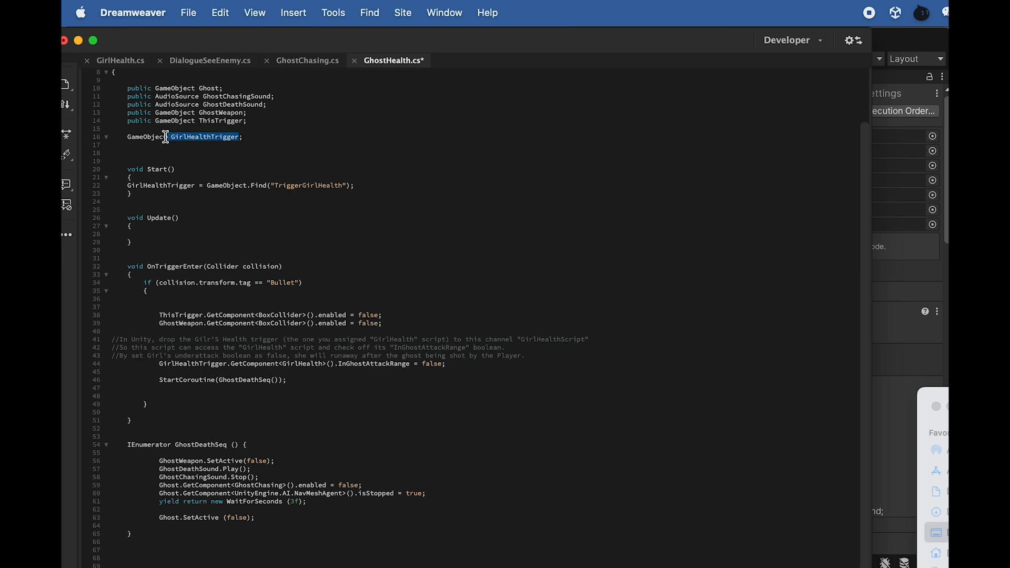
drag(196, 185, 127, 185)
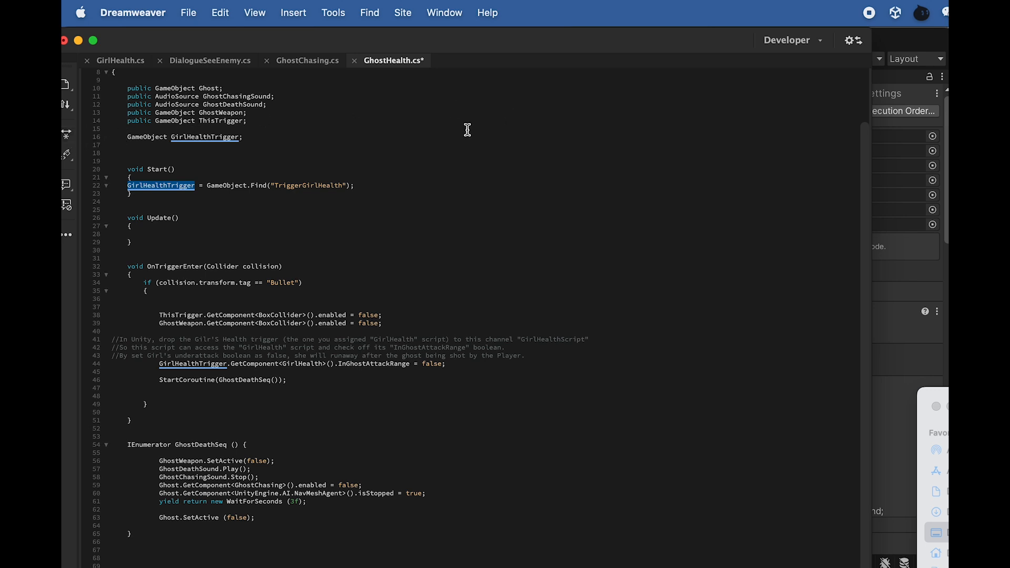
Check the TriggerGirlHealth name in GhostHealth.cs's GameObject.Find call against the object under Girl_Rigged (1) testing in Unity
click(196, 186)
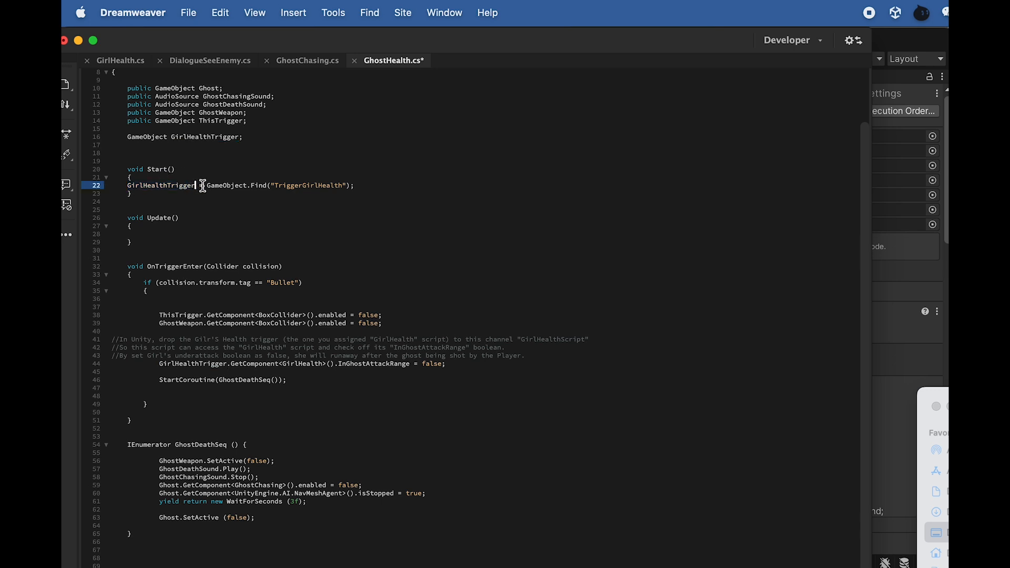
drag(207, 186, 241, 188)
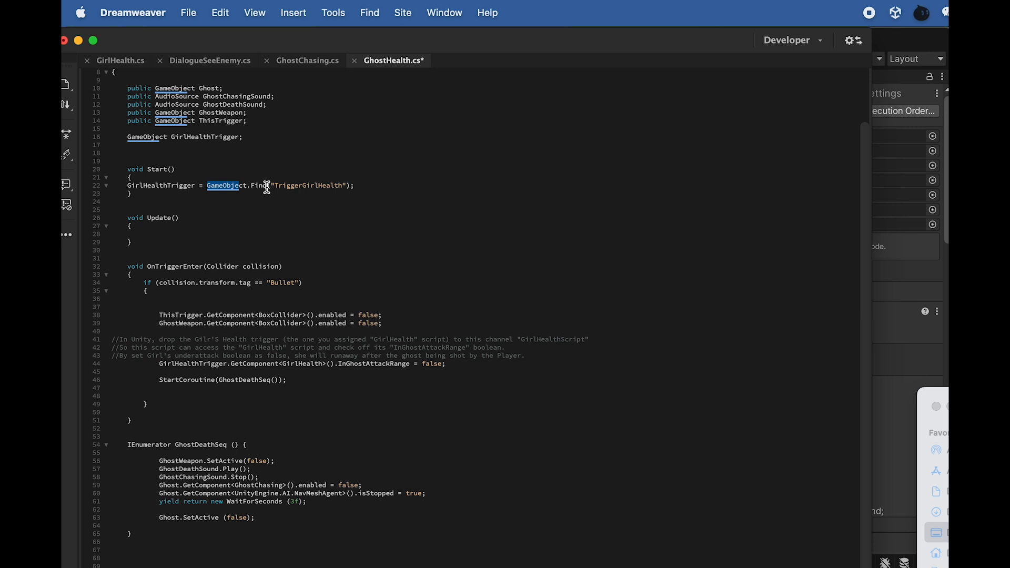
drag(274, 186, 342, 187)
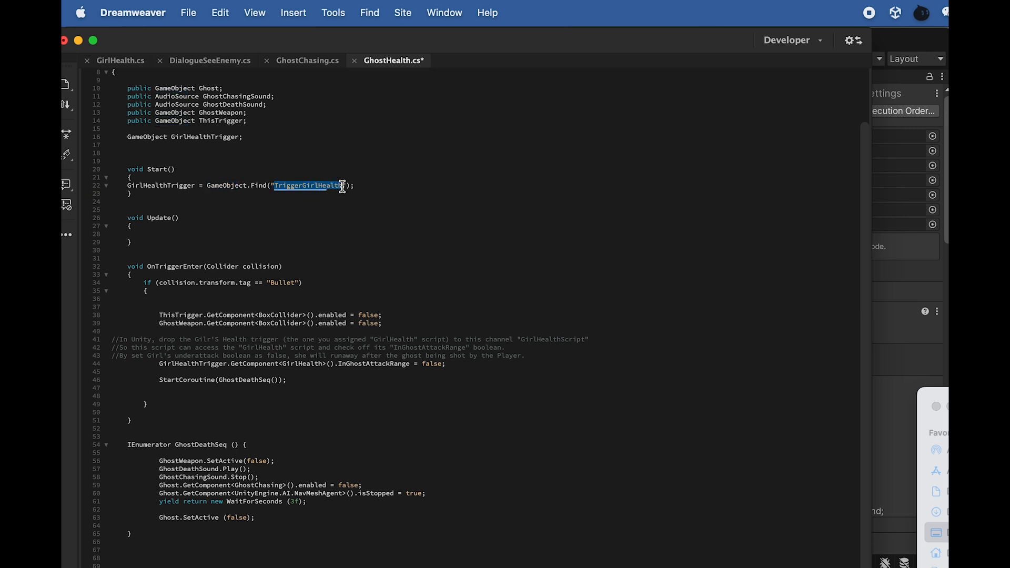
click(885, 38)
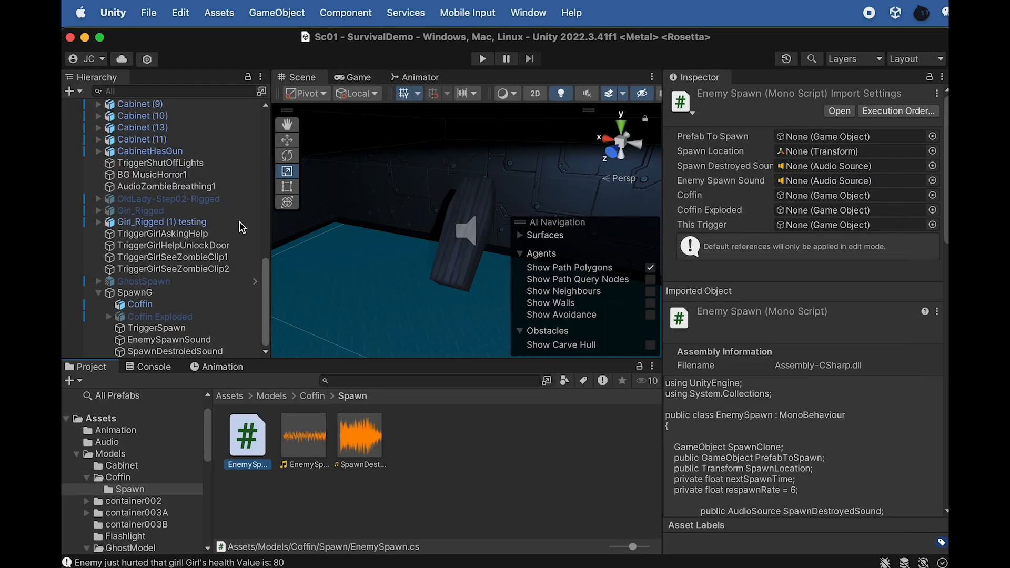
click(97, 222)
scroll(121, 242, down, 5)
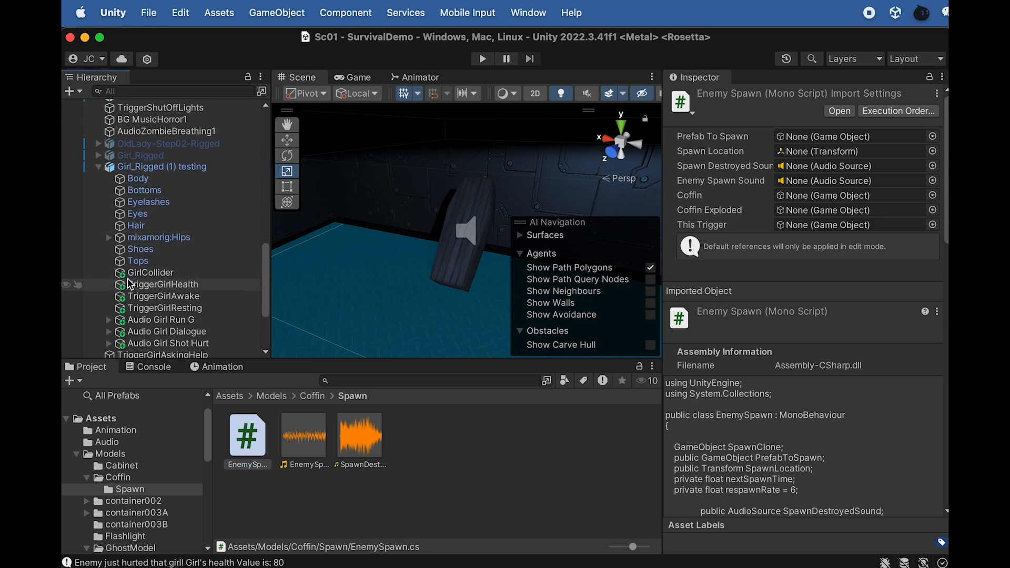
click(135, 285)
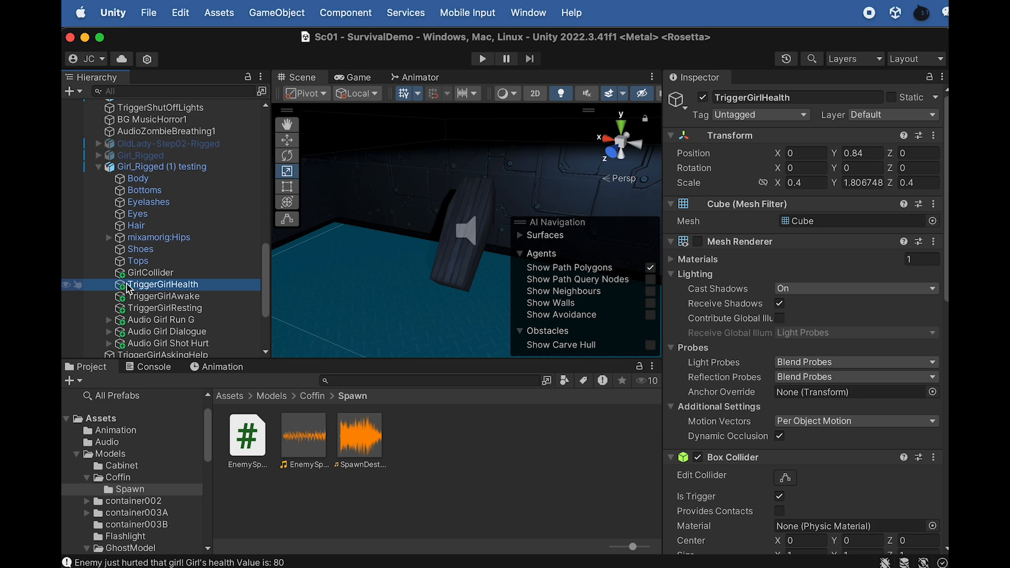
key(super+Tab)
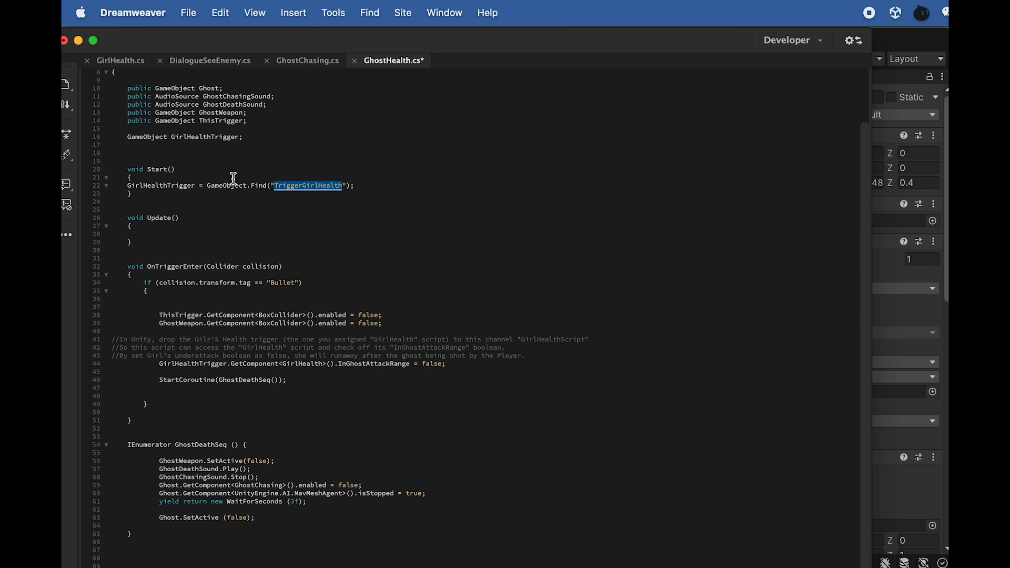
key(super+Tab)
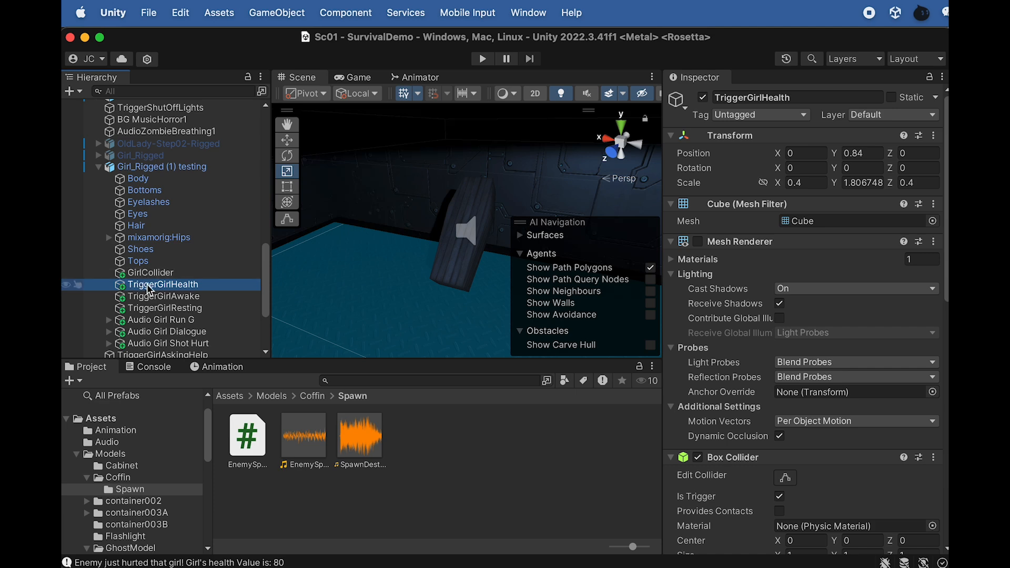
key(super+Tab)
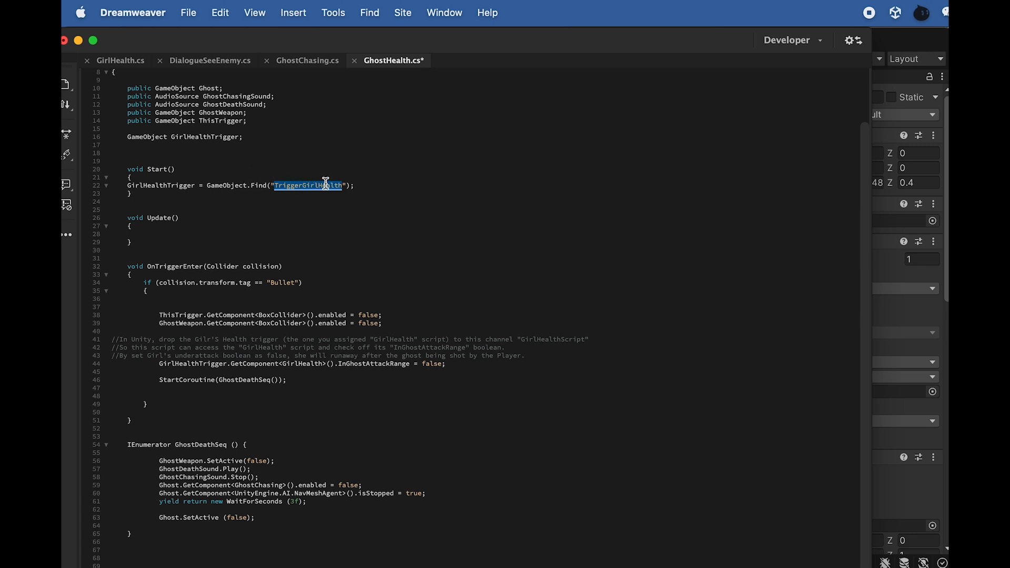
Examine GhostHealth.cs in Dreamweaver, highlighting the GirlHealthTrigger assignment and the line that sets GirlHealth's InGhostAttackRange to false
triple_click(127, 187)
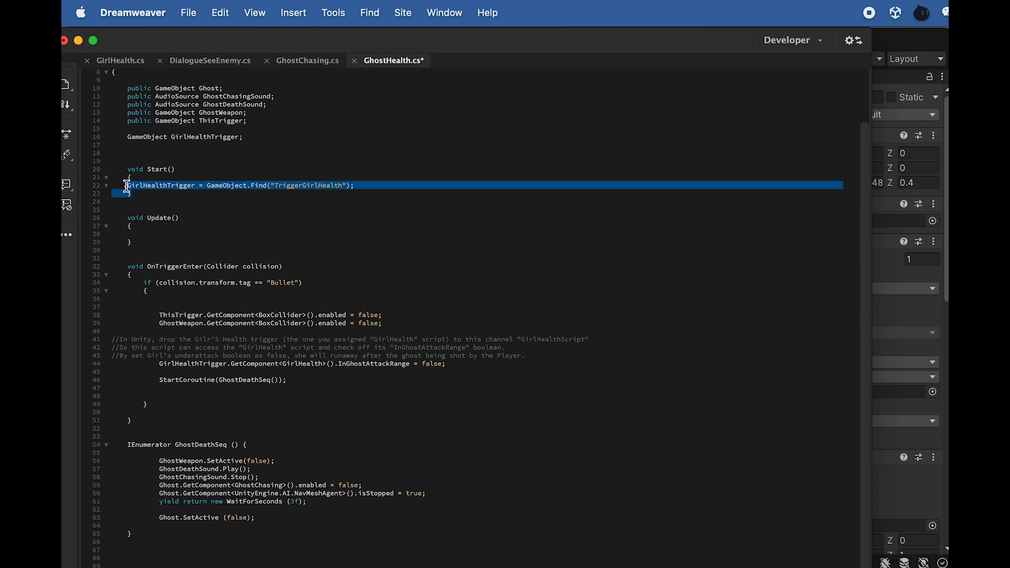
click(131, 187)
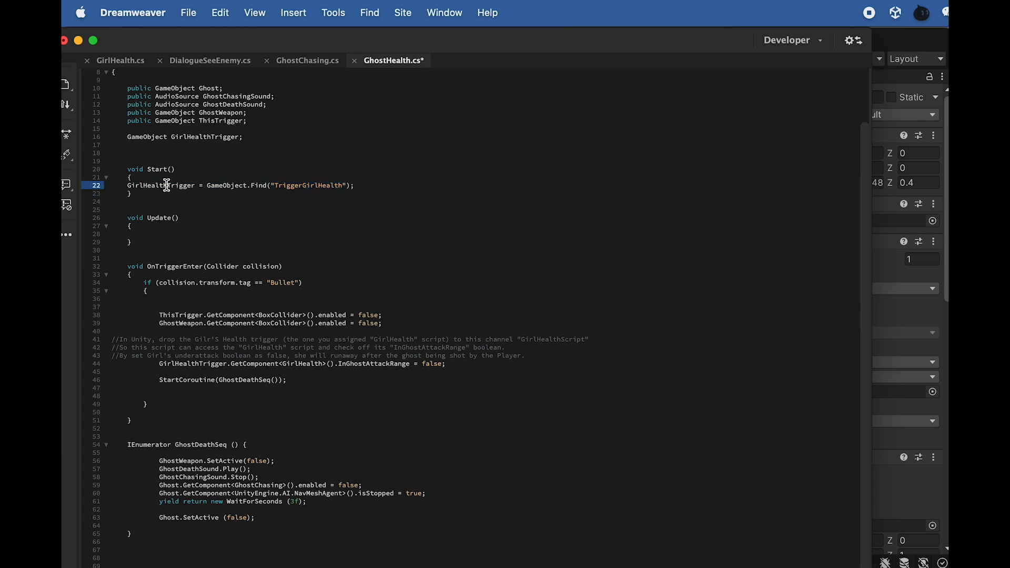
drag(190, 187, 143, 185)
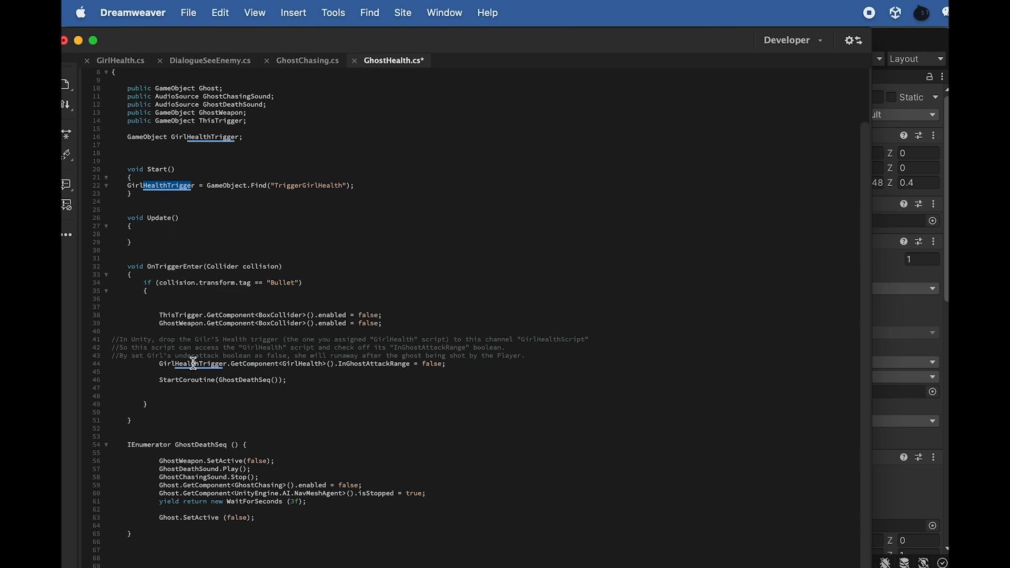
drag(203, 364, 187, 365)
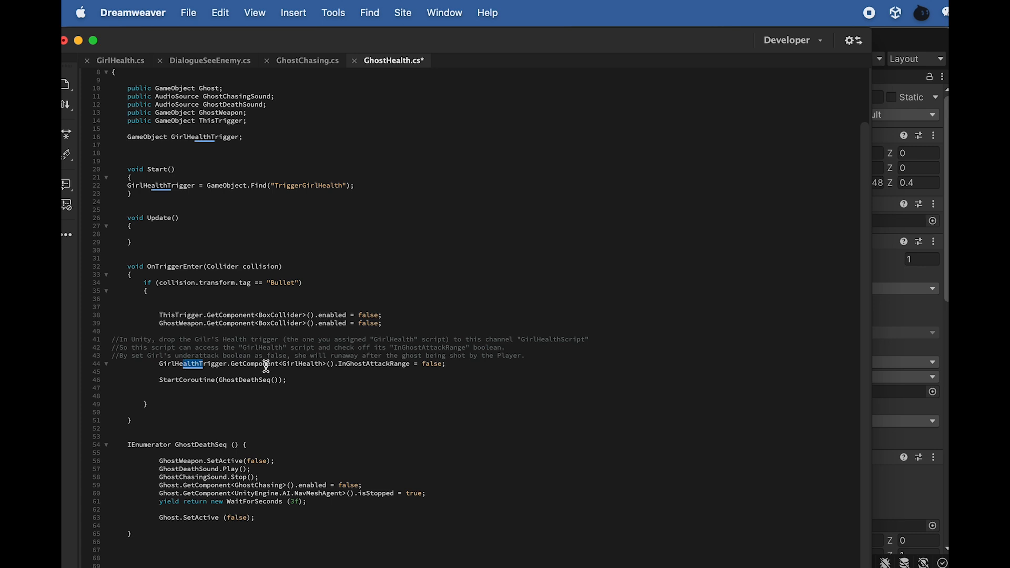
drag(283, 364, 318, 366)
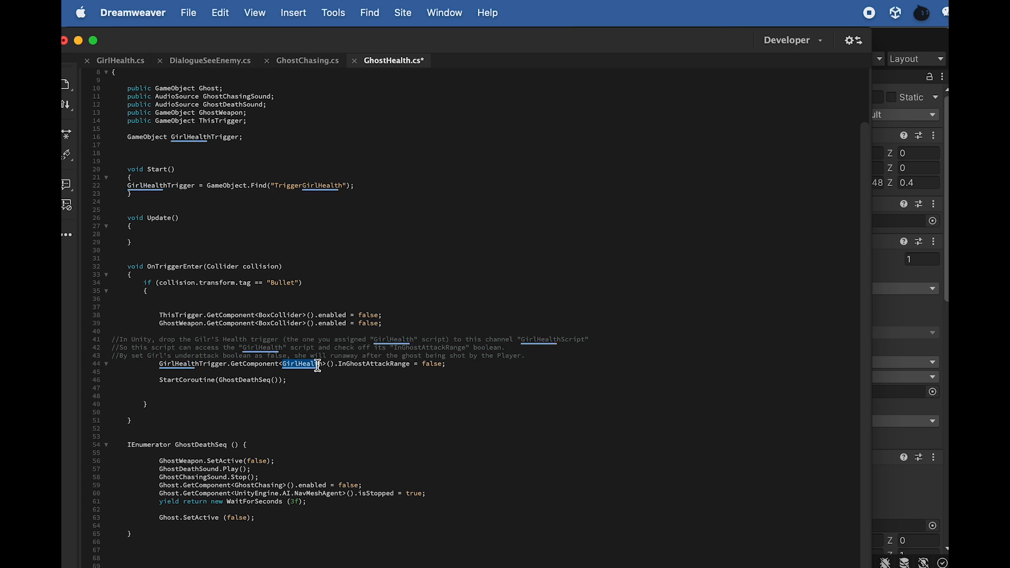
drag(318, 367, 321, 367)
drag(339, 364, 408, 365)
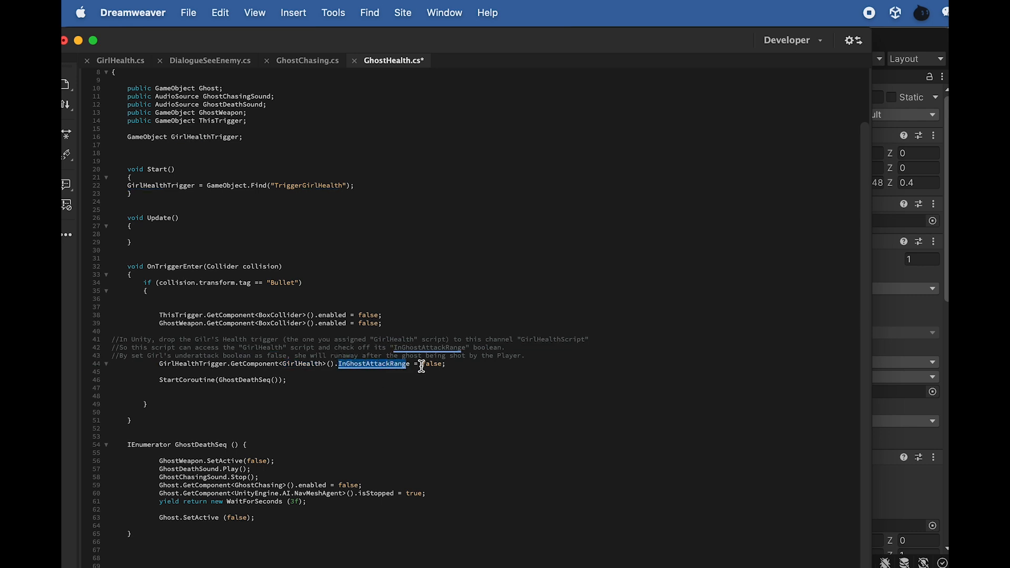
Review how GirlHealth.cs uses InGhostAttackRange in OnTriggerExit and in the while loop of GirlHurtSeq
key(super+Tab)
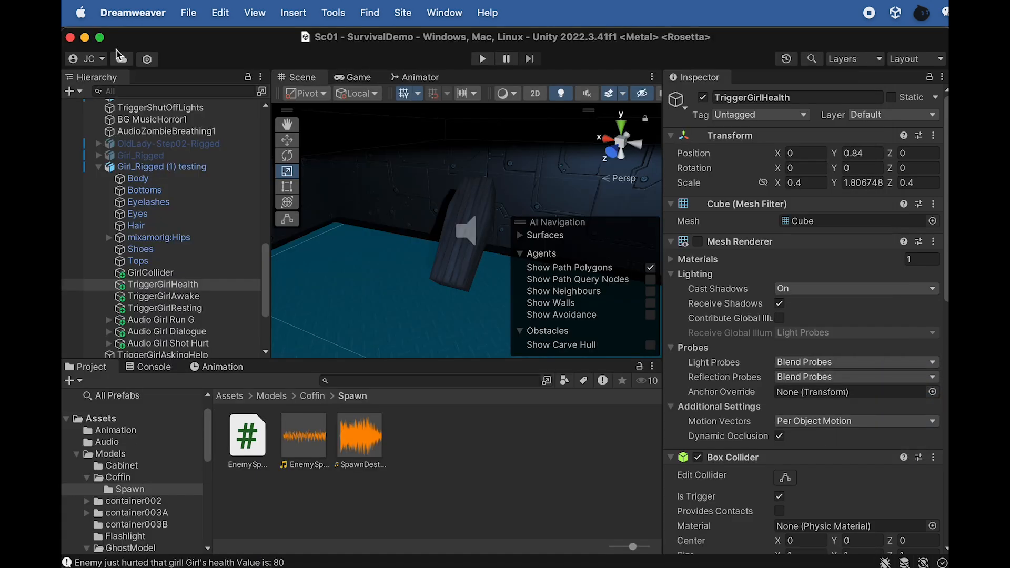
key(super+Tab)
click(108, 60)
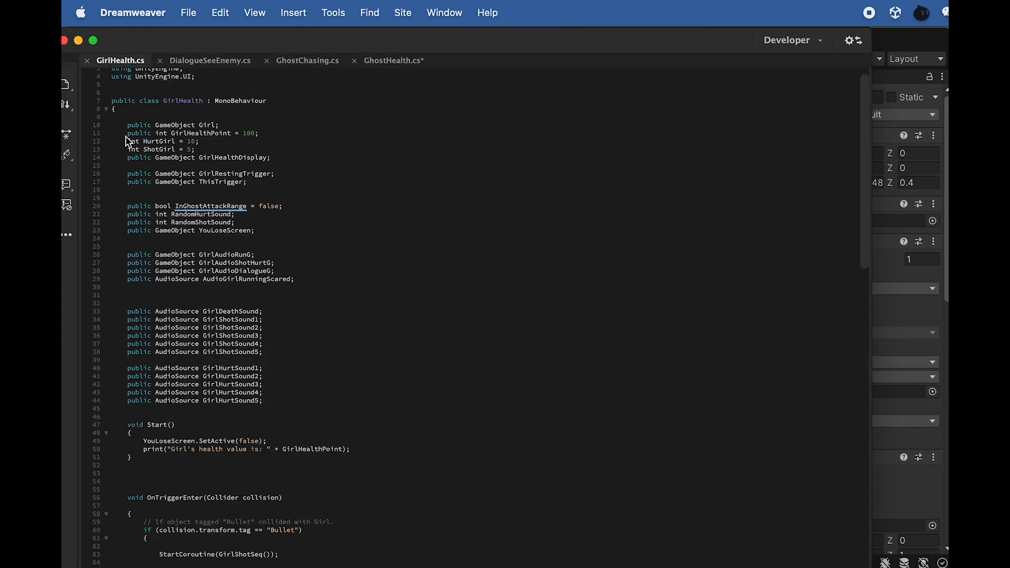
scroll(163, 386, down, 11)
scroll(221, 397, down, 2)
drag(264, 433, 179, 434)
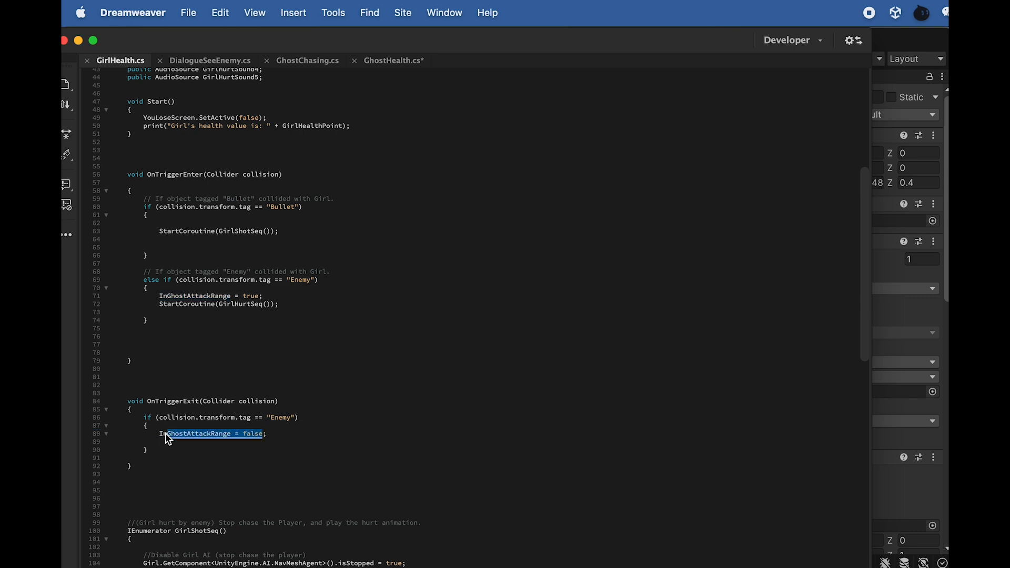
scroll(235, 443, down, 12)
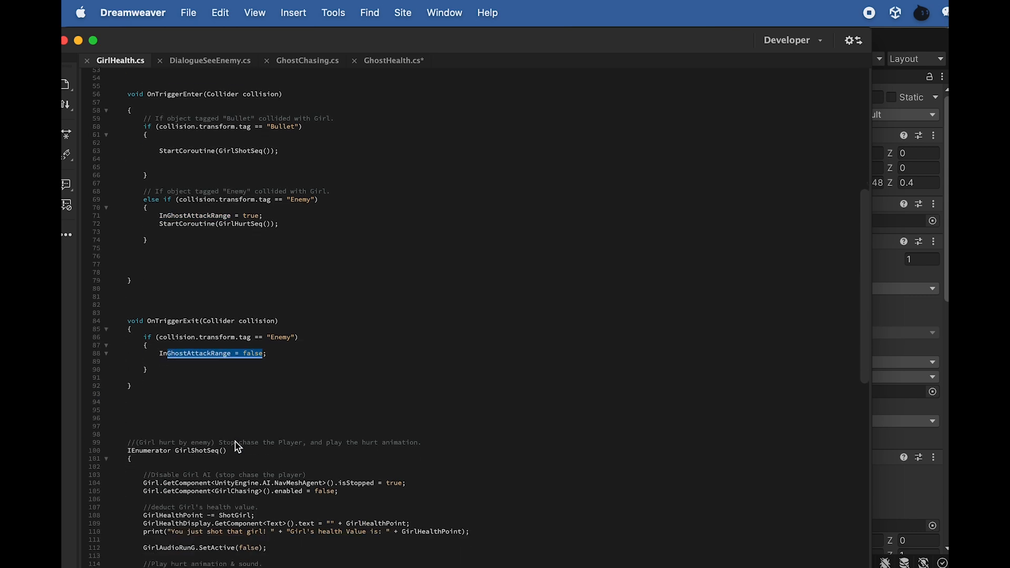
scroll(237, 447, down, 14)
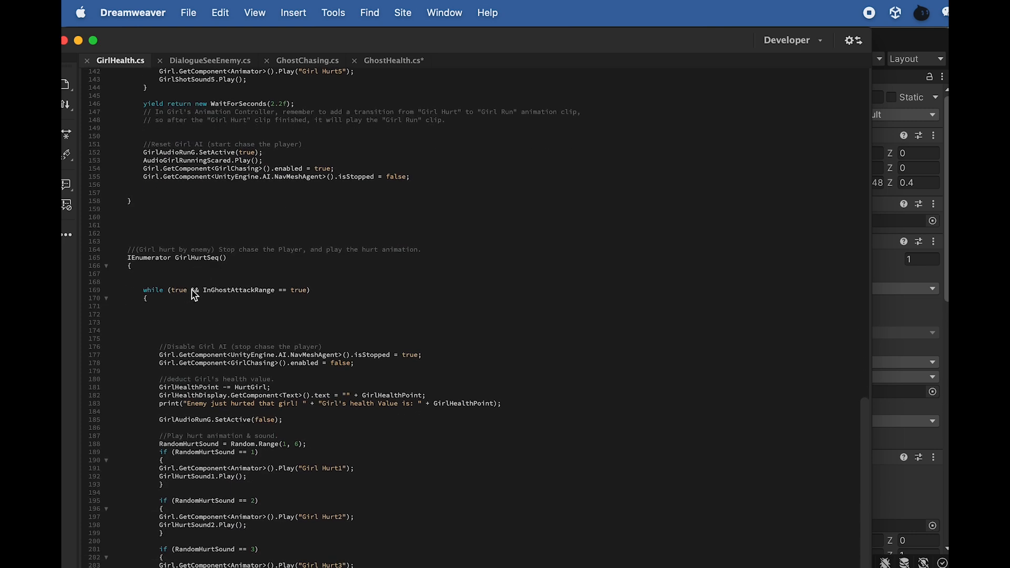
scroll(195, 294, down, 2)
scroll(242, 398, down, 4)
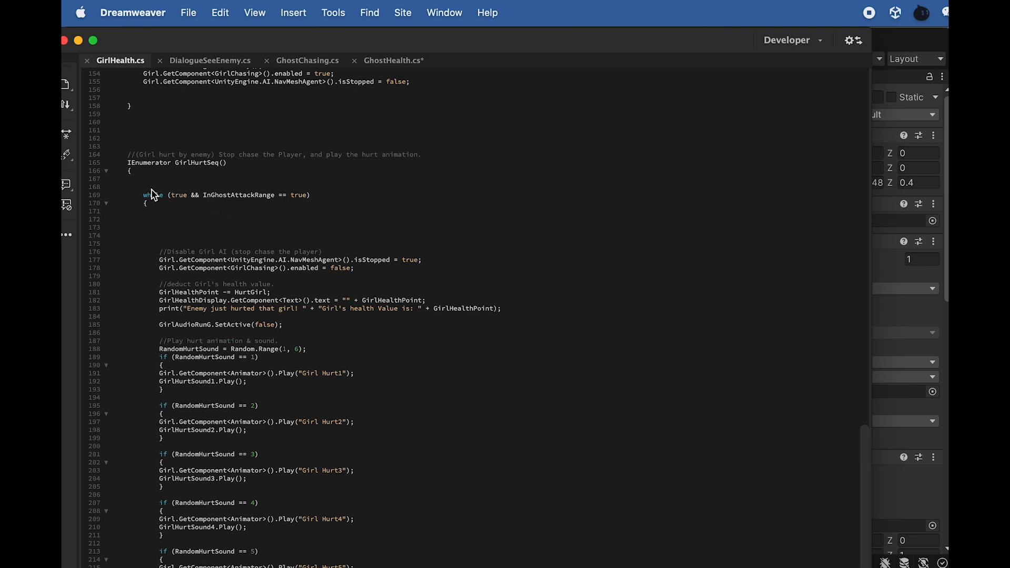
scroll(180, 259, down, 2)
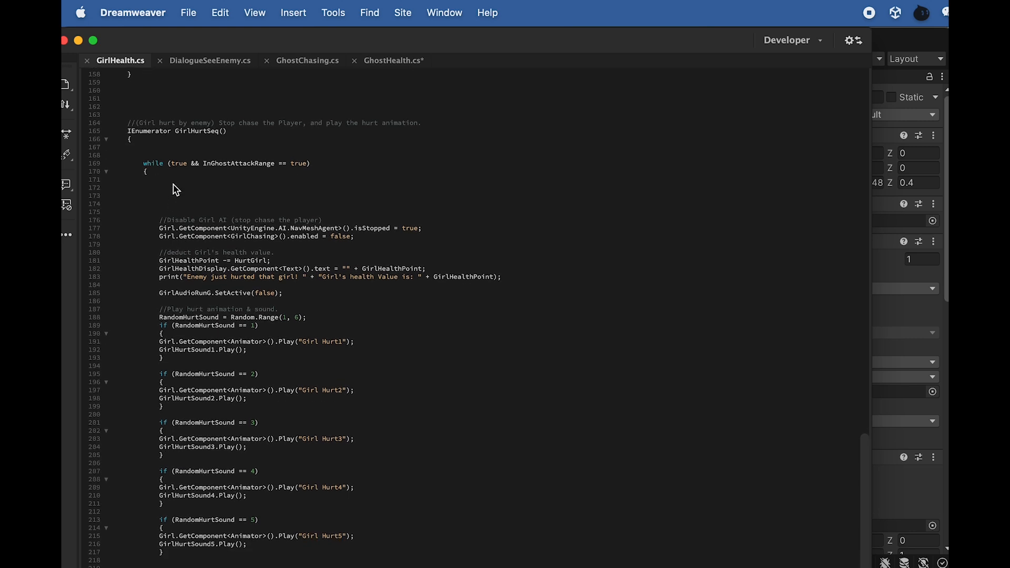
Return to GhostHealth.cs and review the Bullet collision code in OnTriggerEnter and the GhostDeathSeq coroutine
click(382, 63)
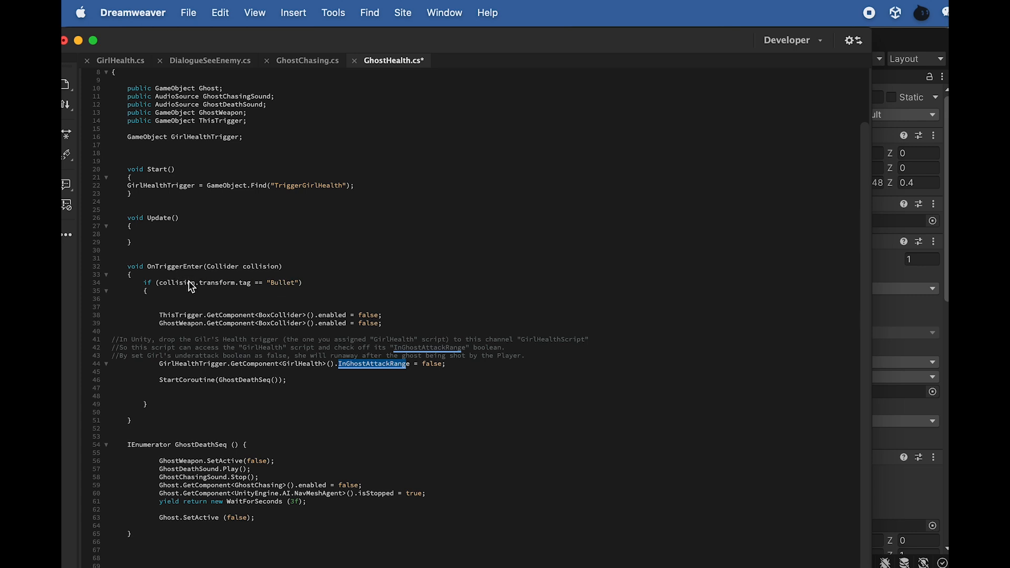
drag(161, 307, 205, 324)
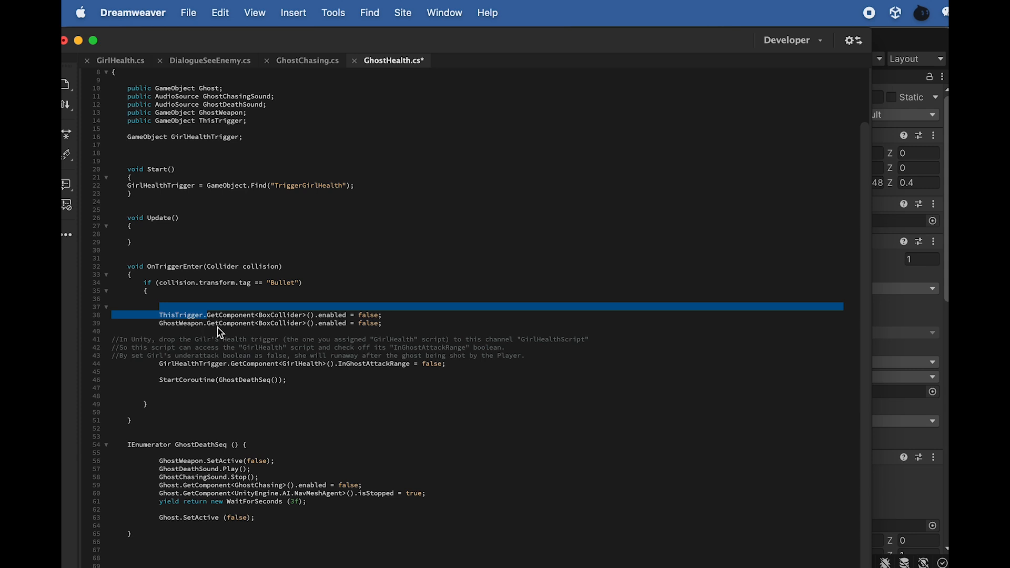
scroll(218, 329, down, 1)
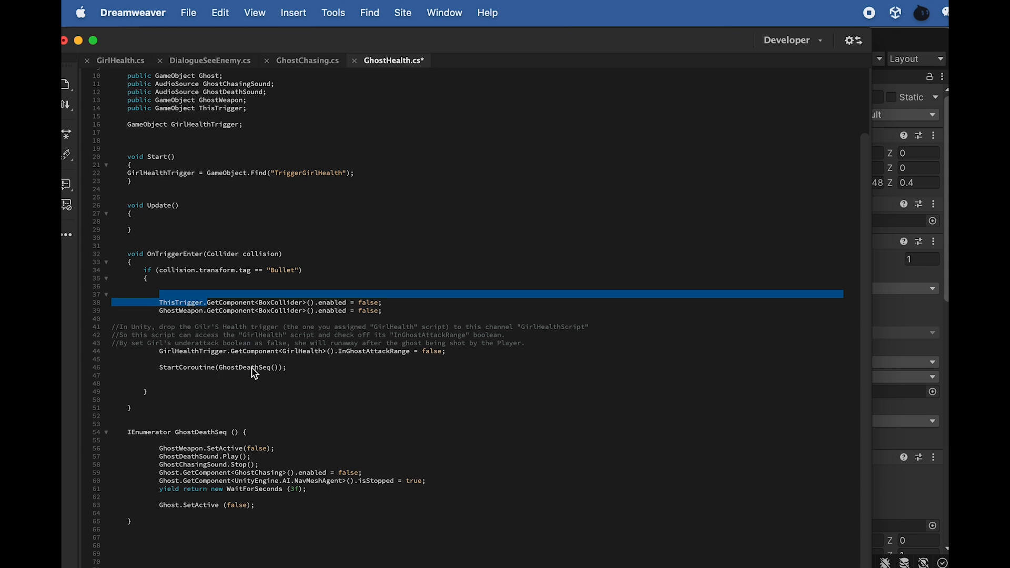
drag(176, 450, 203, 451)
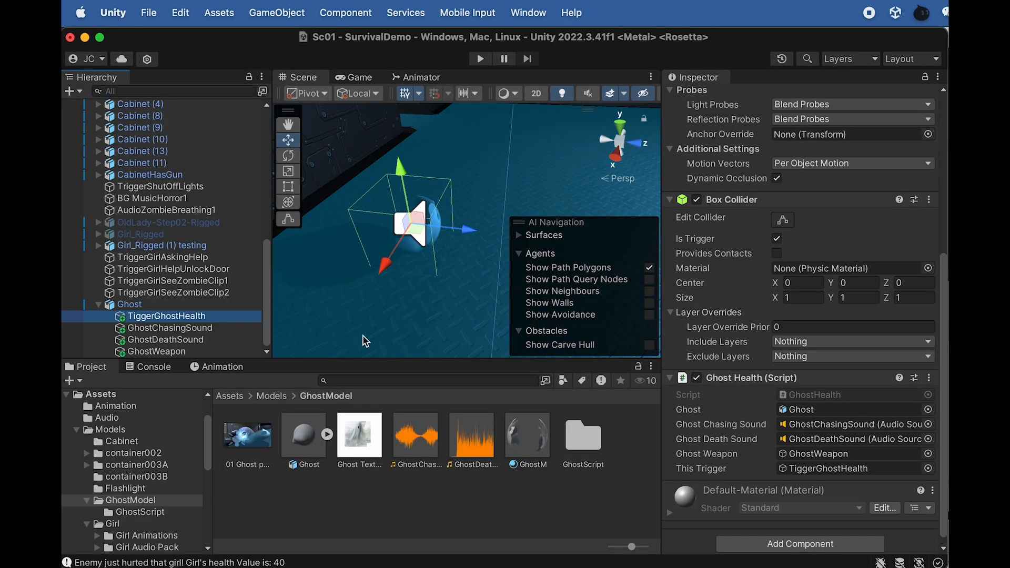
In Unity, activate the Gun-colt1911 (1) object under FPSController's FirstPersonCharacter
scroll(212, 268, up, 10)
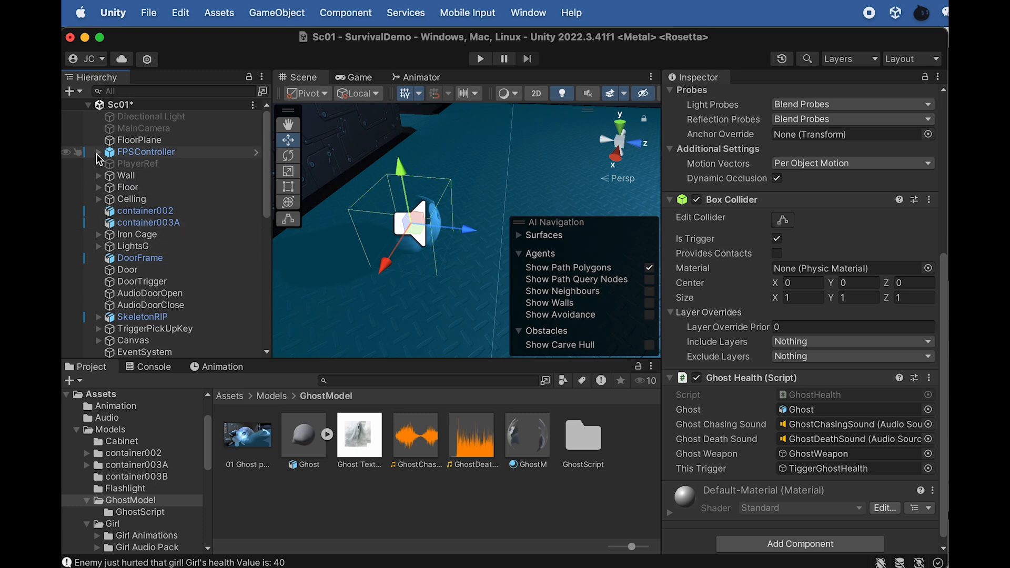
click(98, 152)
click(109, 164)
click(155, 179)
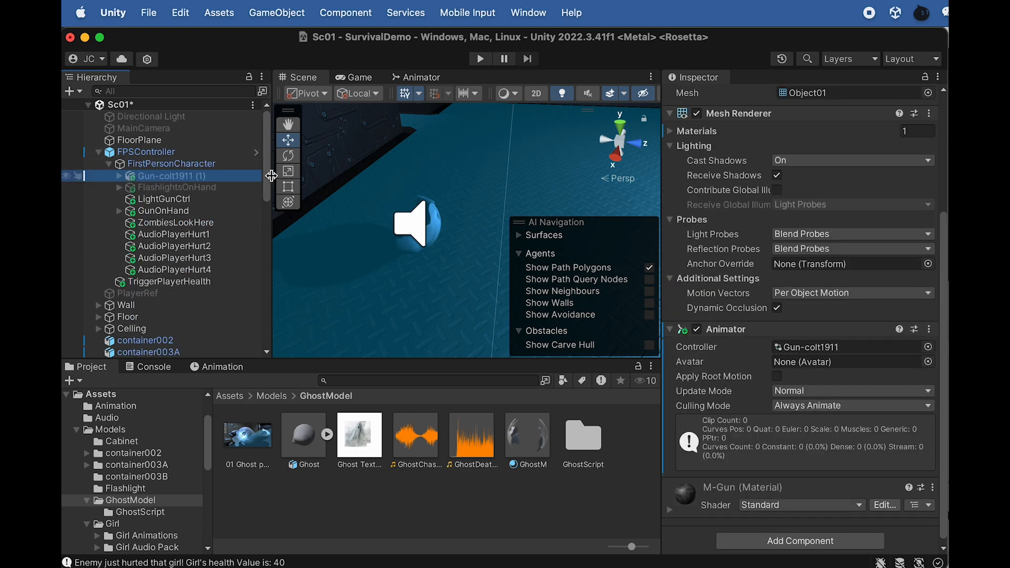
scroll(704, 178, up, 5)
click(702, 97)
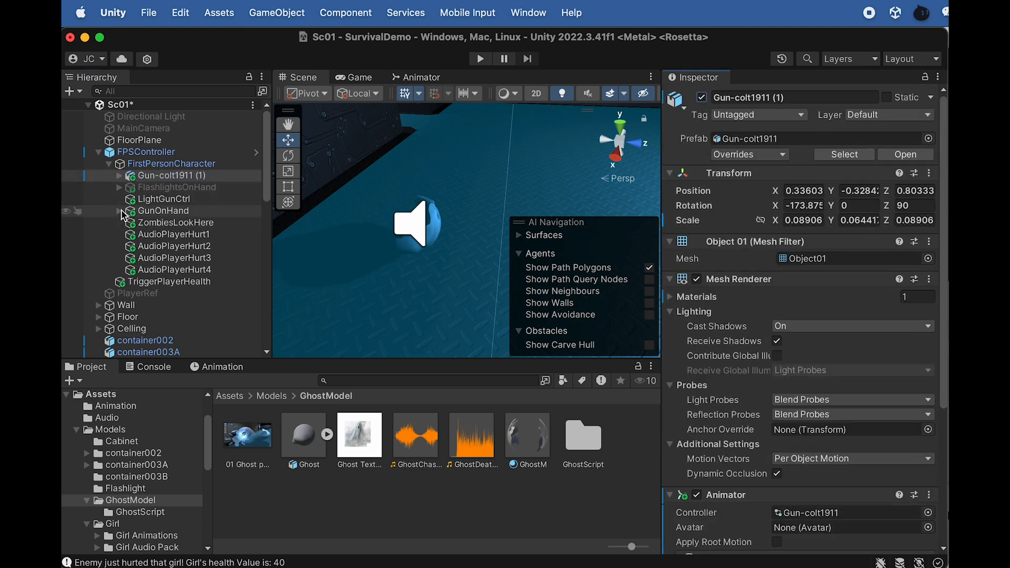
click(119, 211)
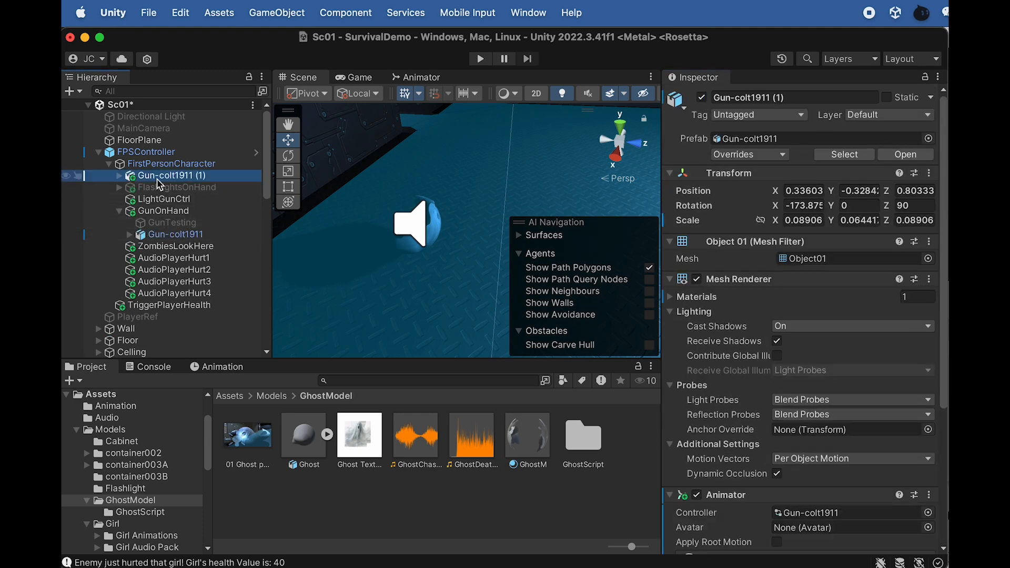
click(119, 211)
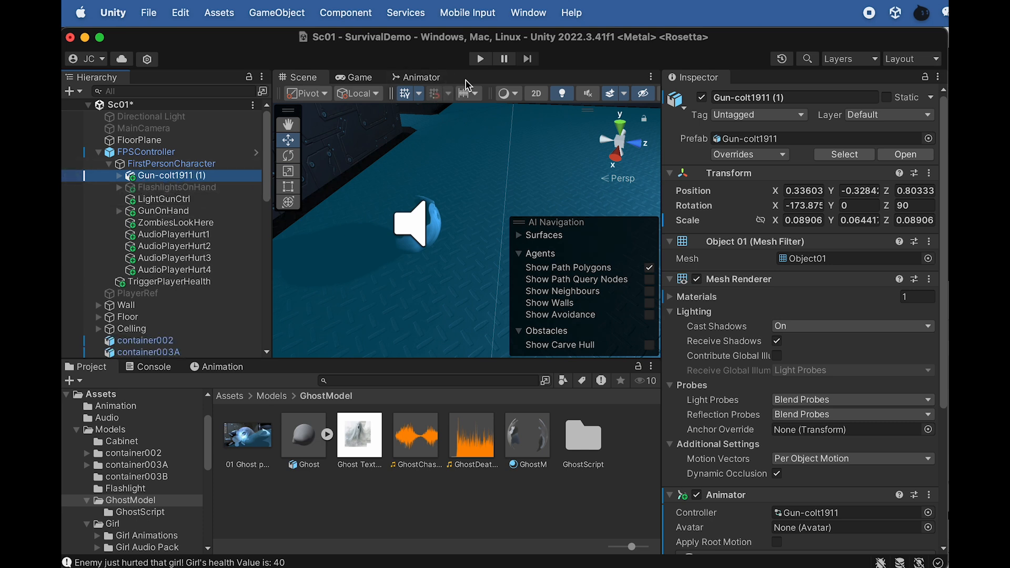
Play-test the scene with the gun in hand, stop the game, and view the ghost in the scene
click(480, 60)
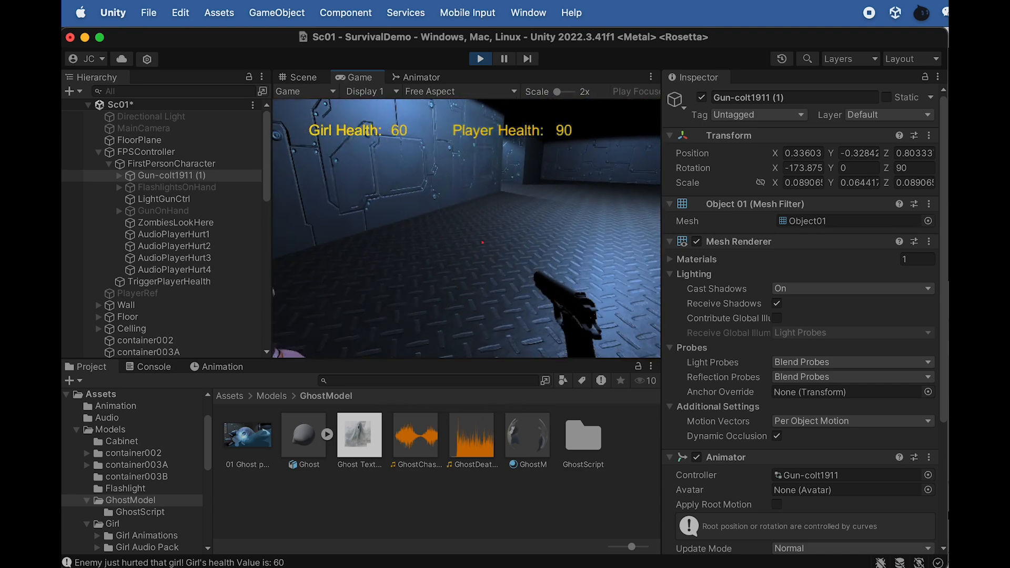
click(480, 58)
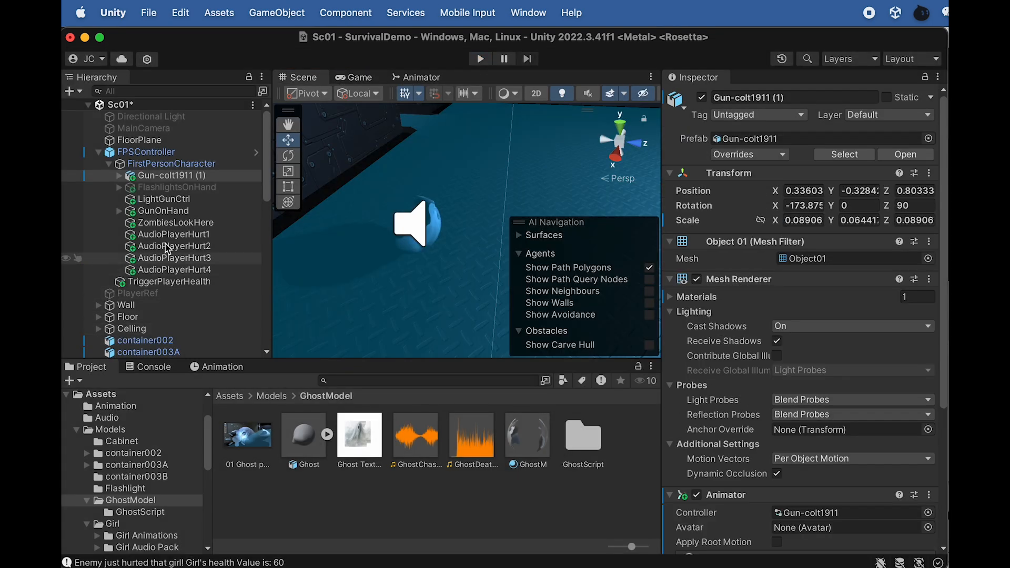
scroll(412, 249, down, 3)
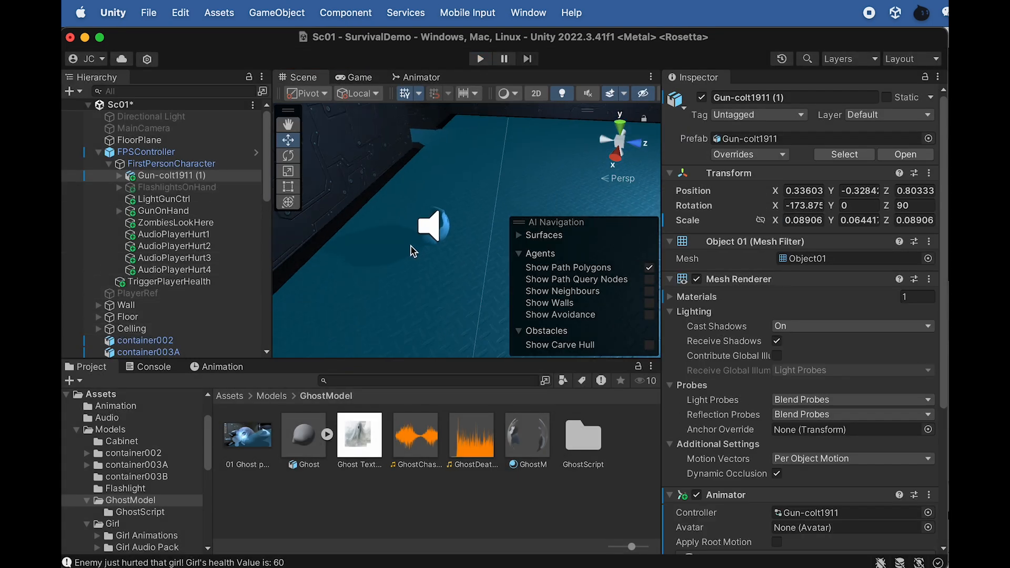
scroll(412, 249, down, 2)
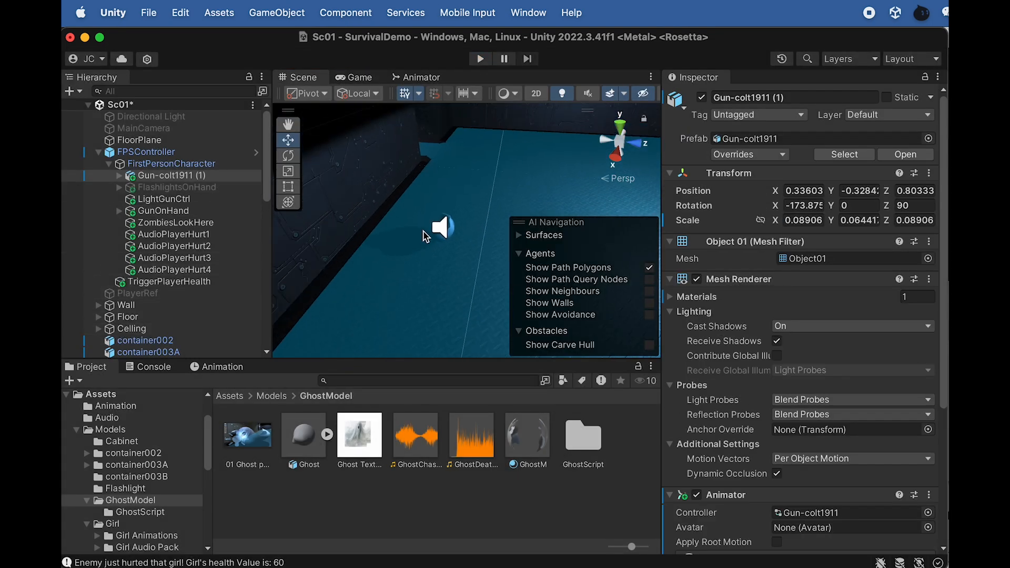
alt+drag(448, 246, 506, 239)
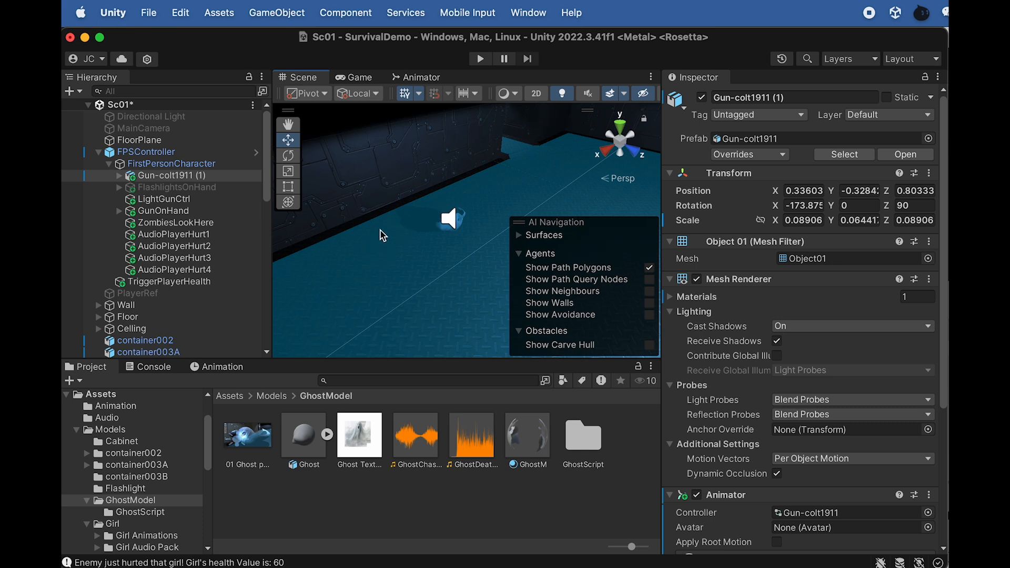
Import the Coffin folder from Finder into the project's Models folder and open it in Unity
click(272, 397)
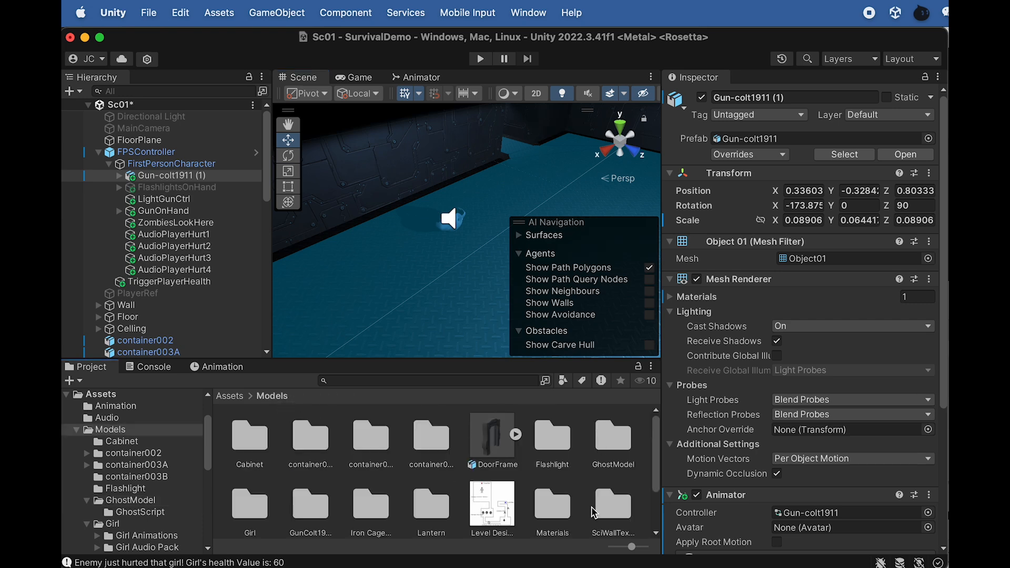
key(super+Tab)
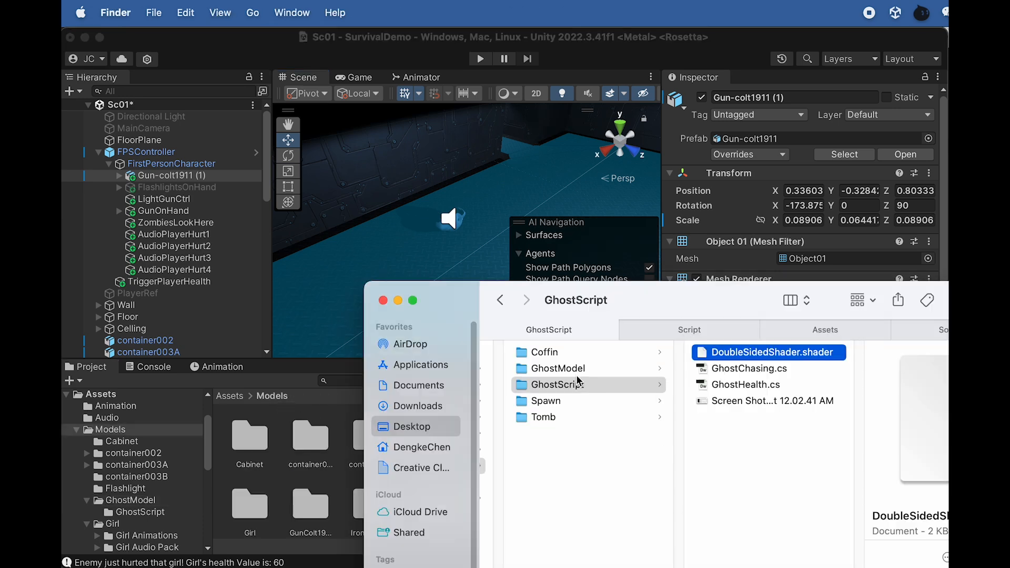
drag(639, 296, 674, 278)
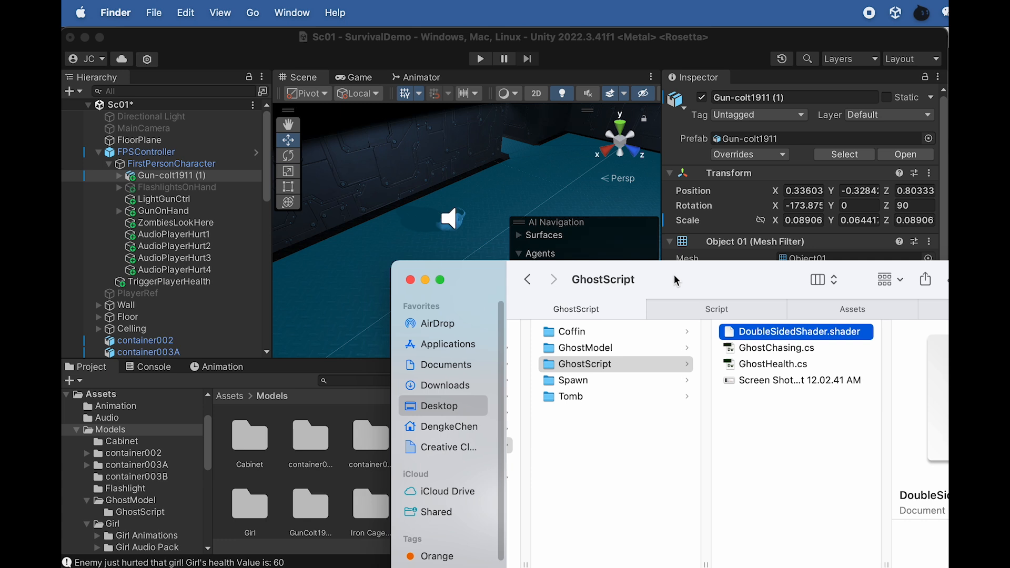
click(616, 355)
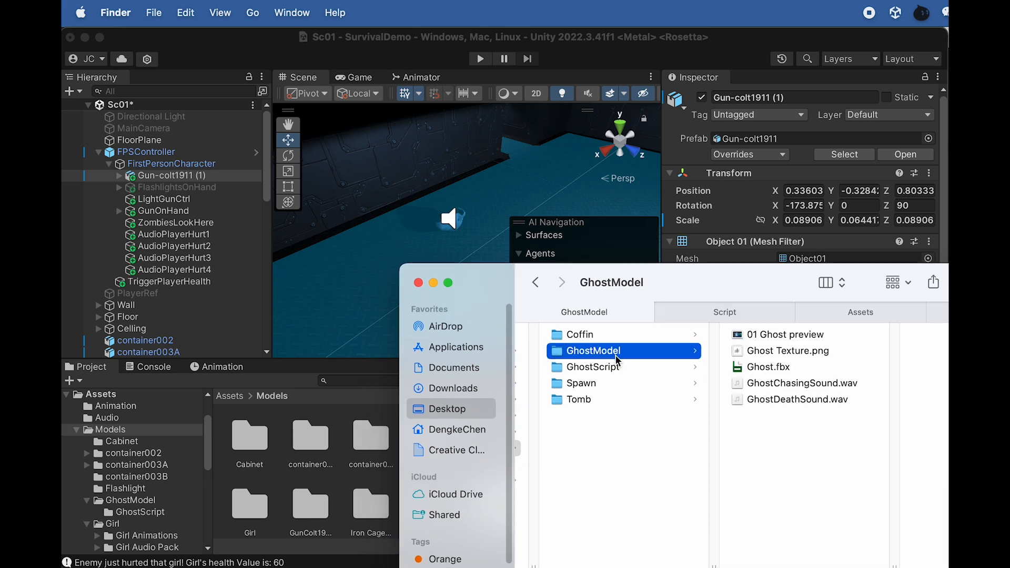
click(596, 339)
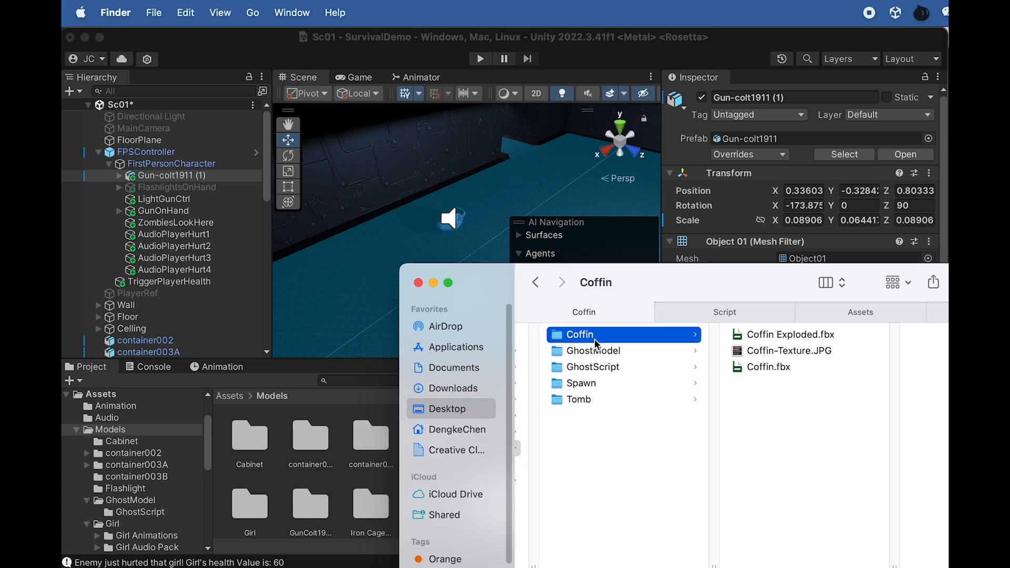
drag(591, 337, 281, 480)
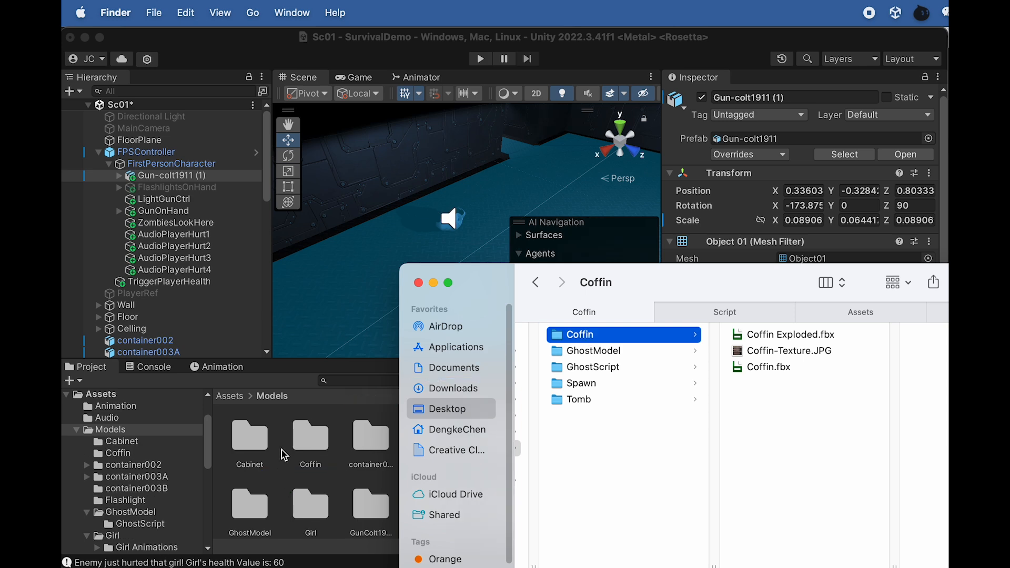
click(308, 446)
double_click(310, 442)
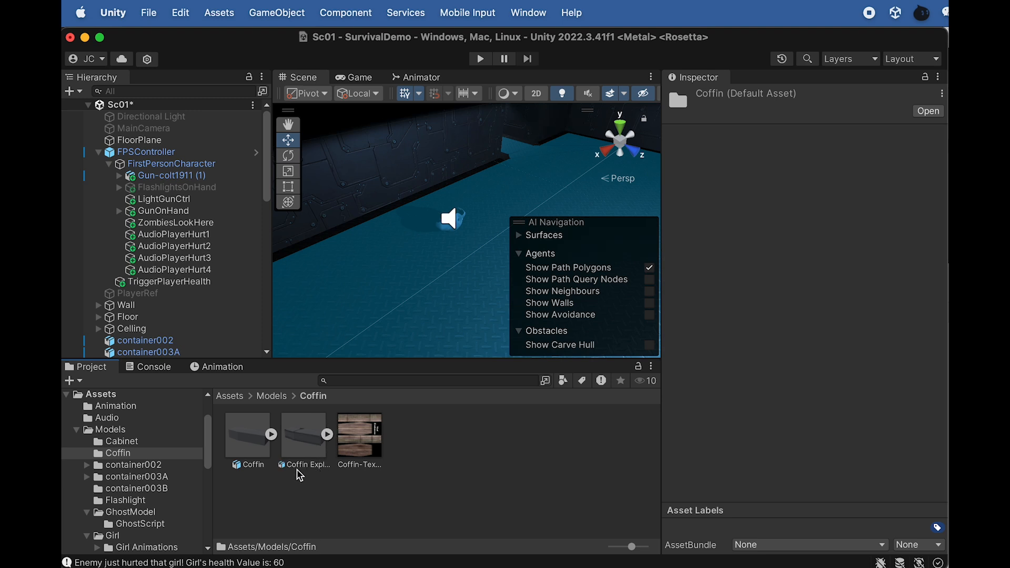
Inspect the Coffin and Coffin Exploded models, then switch to Maya and examine the exploded coffin's separate pieces
click(256, 450)
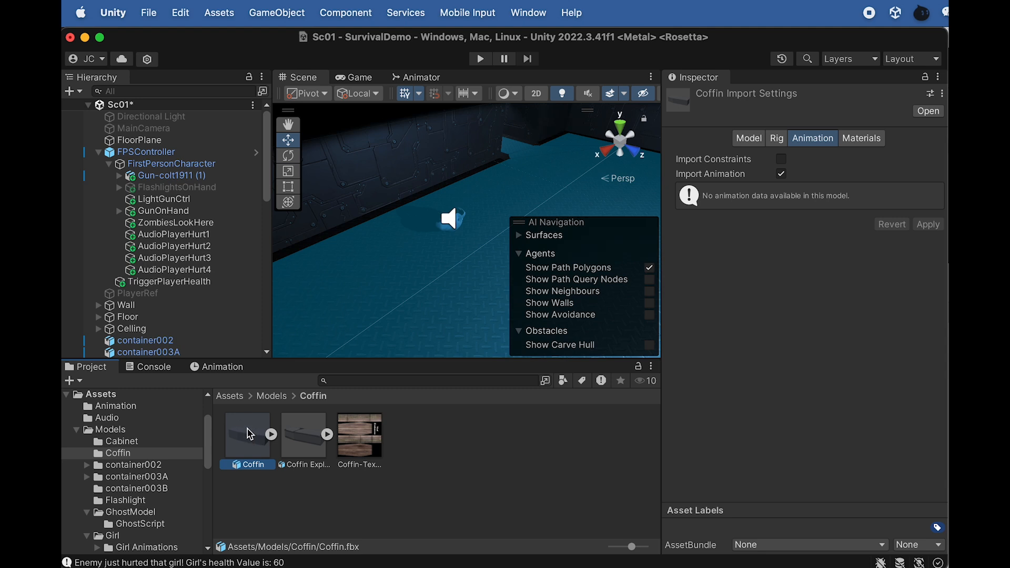
click(297, 439)
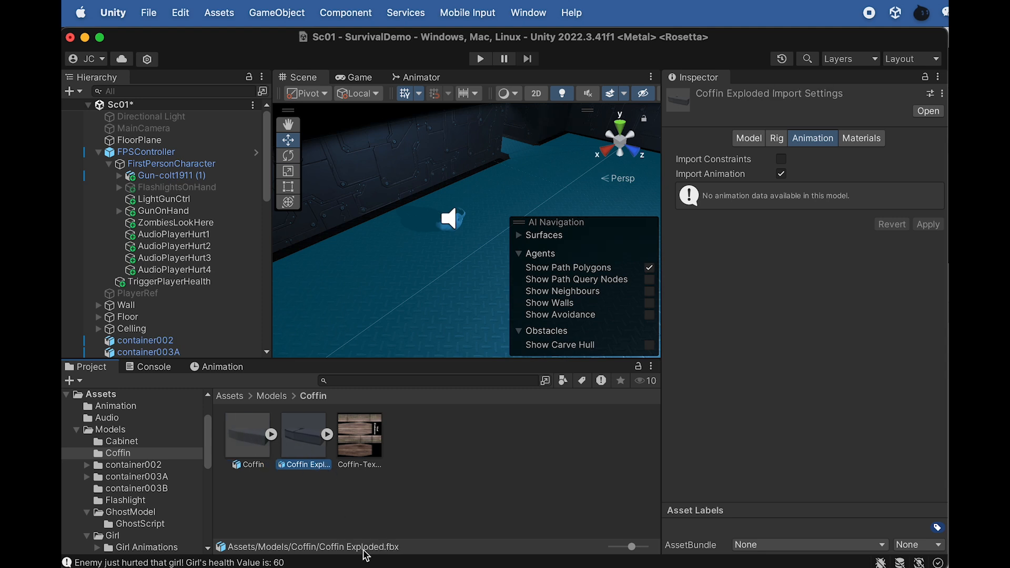
key(super+Tab)
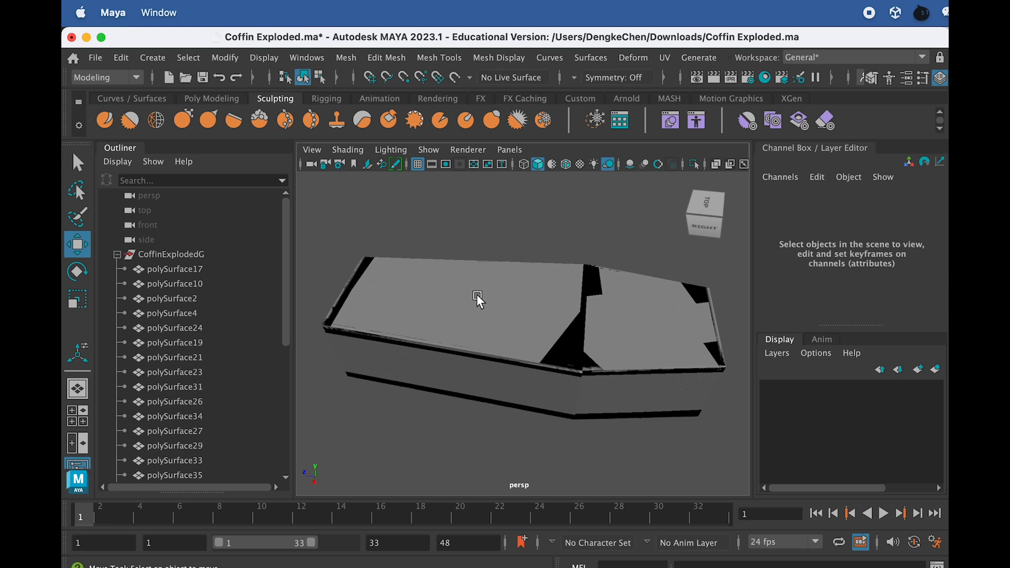
drag(333, 221, 779, 457)
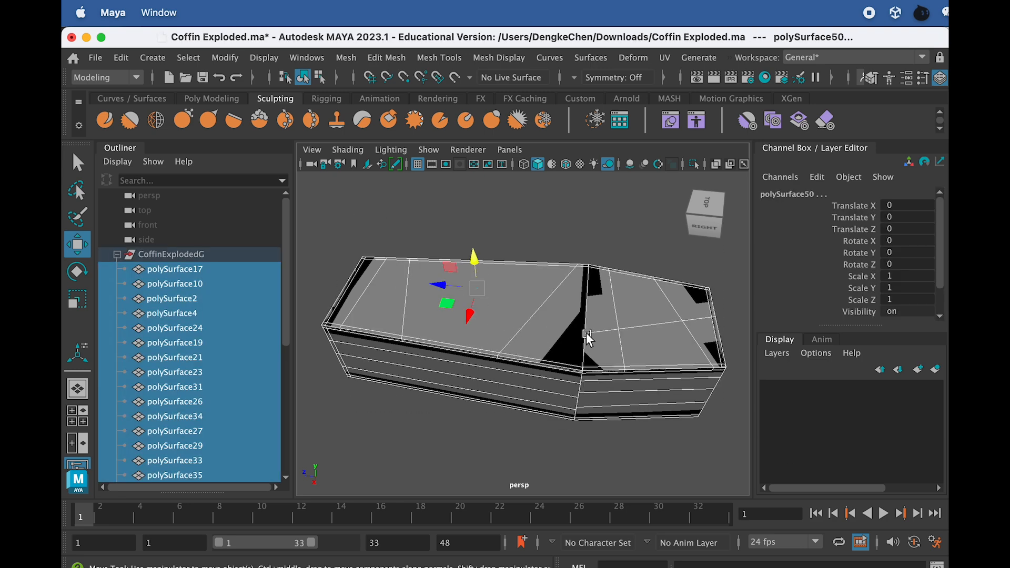
key(3)
key(1)
key(3)
key(1)
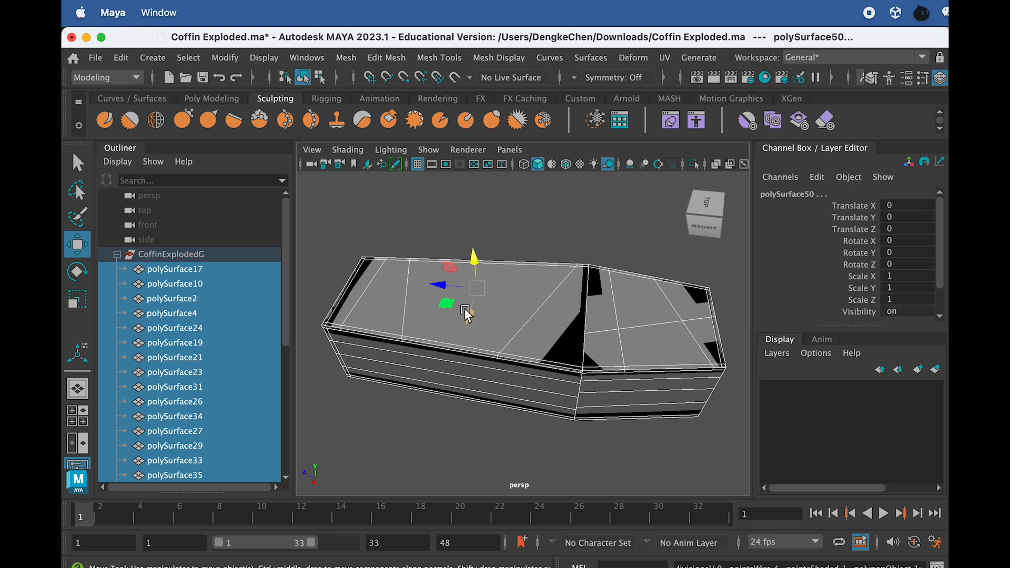
Switch back to Unity and place the Coffin model on the floor near the wall and the ghost
key(super+Tab)
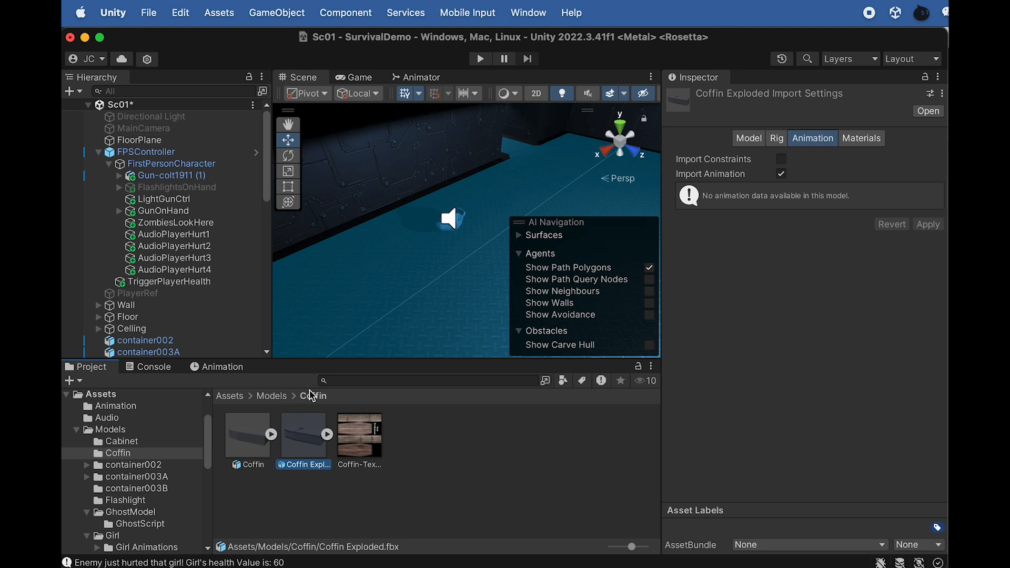
alt+right_drag(445, 249, 361, 263)
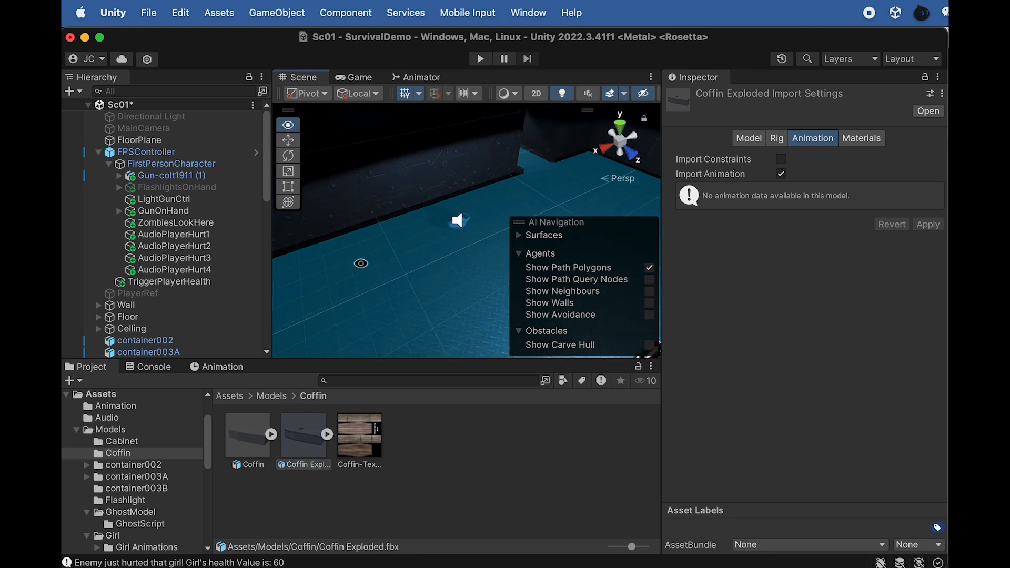
alt+drag(361, 264, 441, 226)
middle_drag(441, 225, 455, 281)
scroll(456, 281, up, 2)
drag(252, 441, 397, 260)
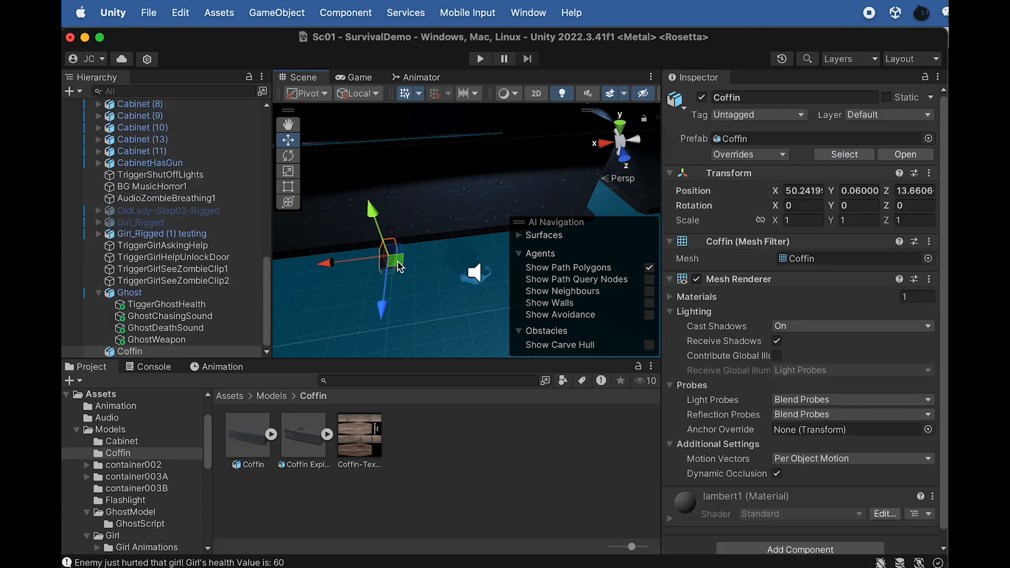
Scale the Coffin to 1.6 on the X, Y and Z axes
key(f)
alt+drag(452, 260, 371, 263)
click(802, 220)
text(1.6)
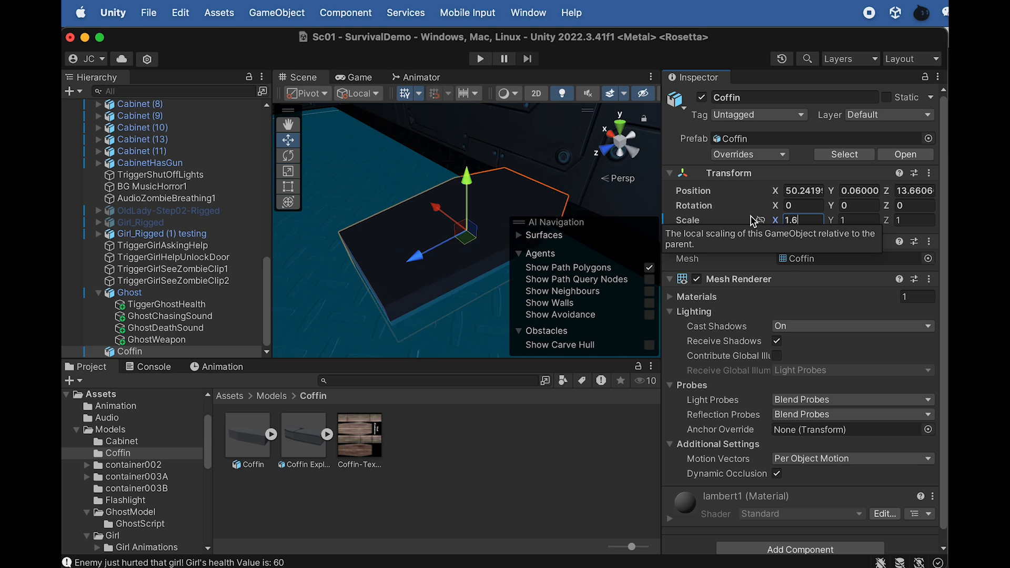
click(855, 220)
text(1.6)
click(923, 221)
text(1.6)
scroll(329, 294, down, 4)
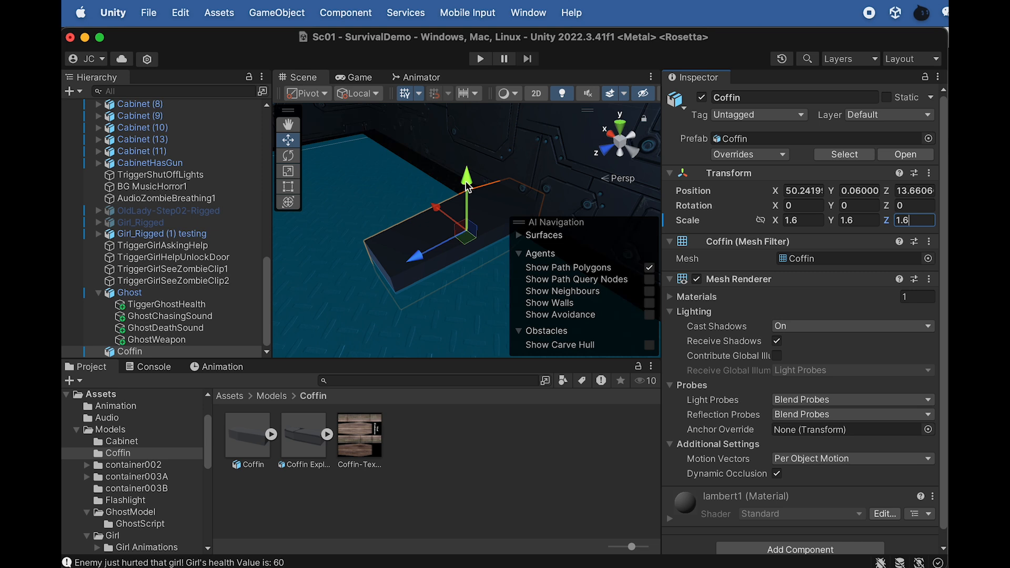
Tilt the Coffin to an X rotation of about 41 and position it against the wall at Y 1.3, Z 14.2
drag(468, 188, 355, 108)
key(e)
key(w)
drag(408, 138, 401, 131)
alt+drag(470, 191, 423, 229)
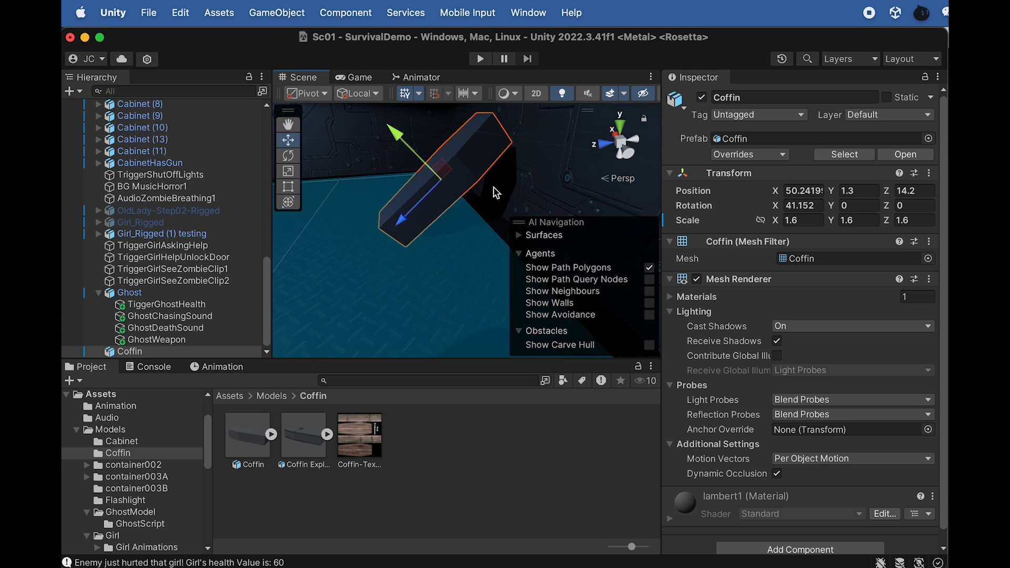
mouse_move(471, 204)
alt+mouse_down()
mouse_move(412, 221)
mouse_move(534, 253)
mouse_move(471, 195)
alt+mouse_up()
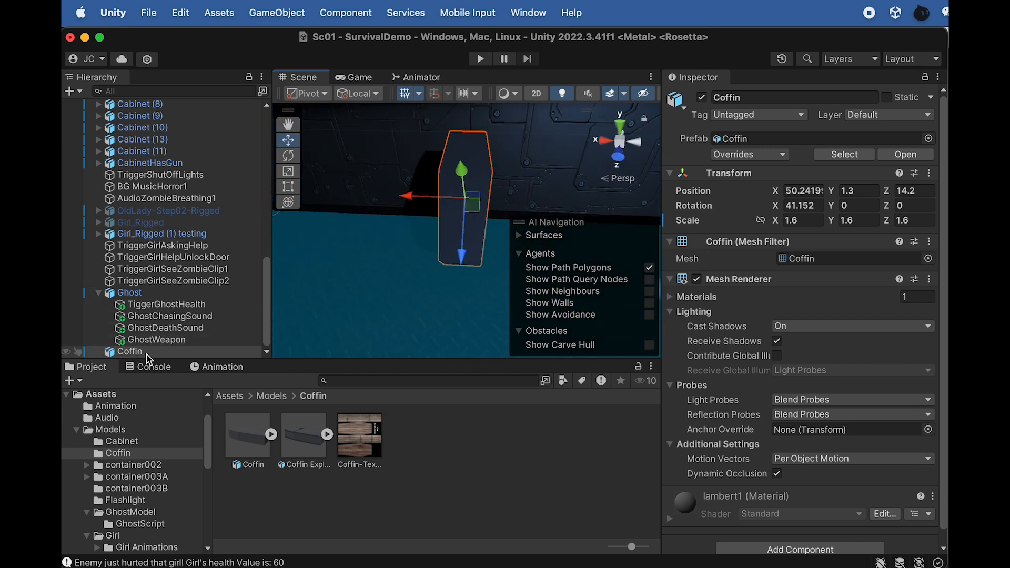
Create a material named CoffinM in the Coffin folder and assign Coffin-Texture.JPG as its albedo map
right_click(416, 454)
mouse_move(444, 347)
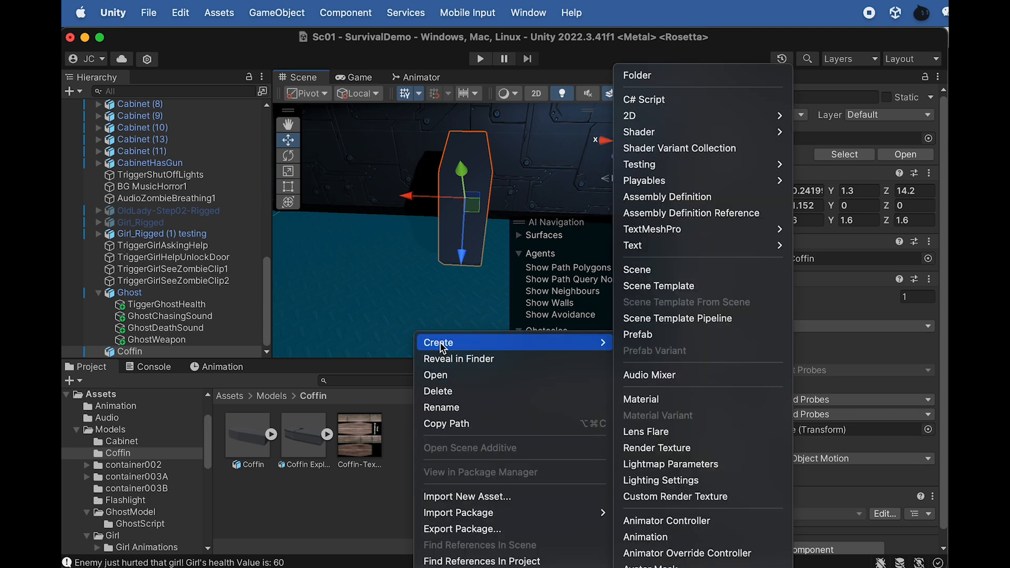
click(692, 398)
text(CoffinM)
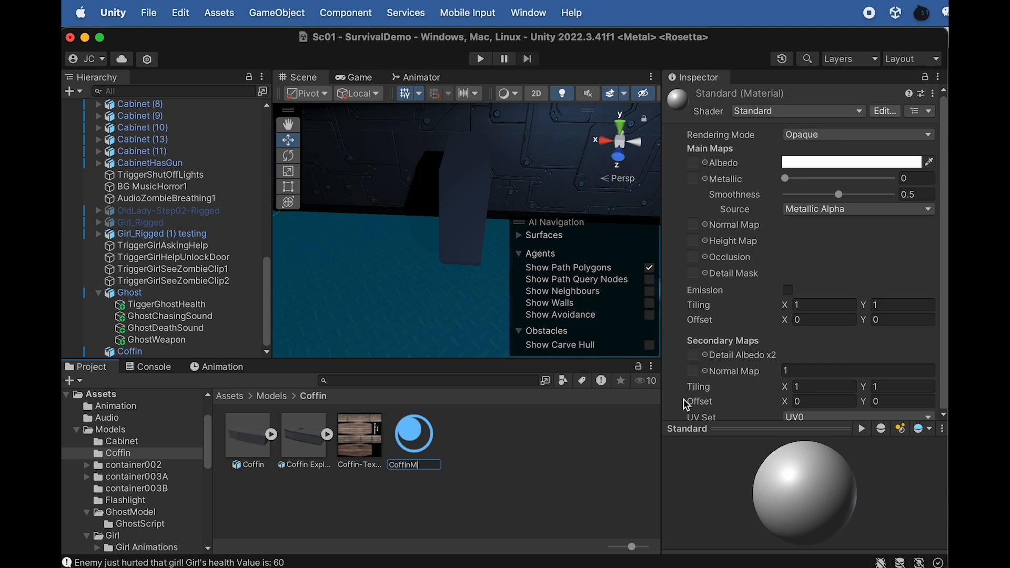
key(Return)
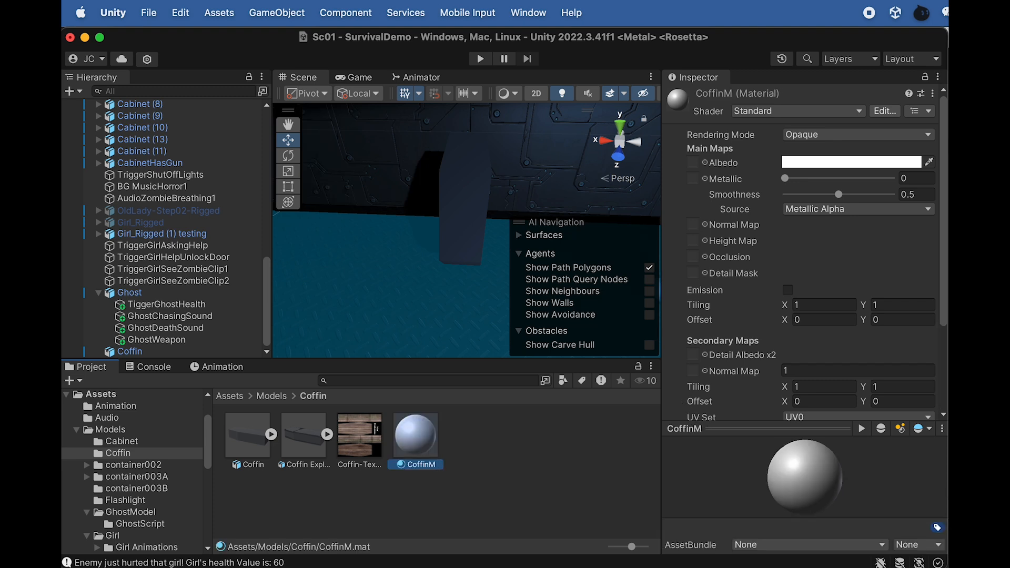
drag(342, 436, 693, 163)
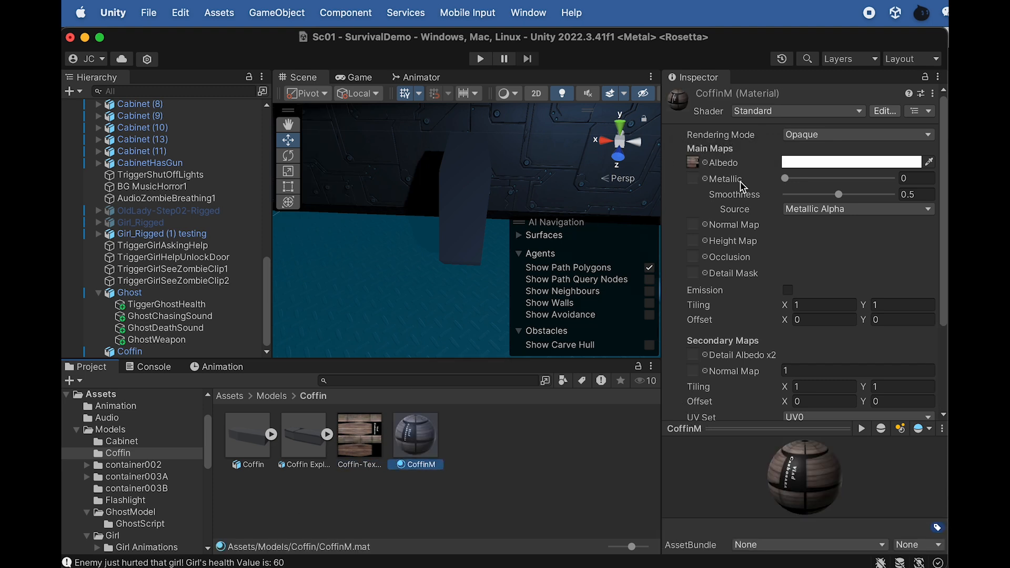
Apply the CoffinM material to the Coffin in the scene and check the textured model up close
drag(421, 435, 469, 226)
click(470, 224)
key(f)
alt+drag(476, 253, 390, 266)
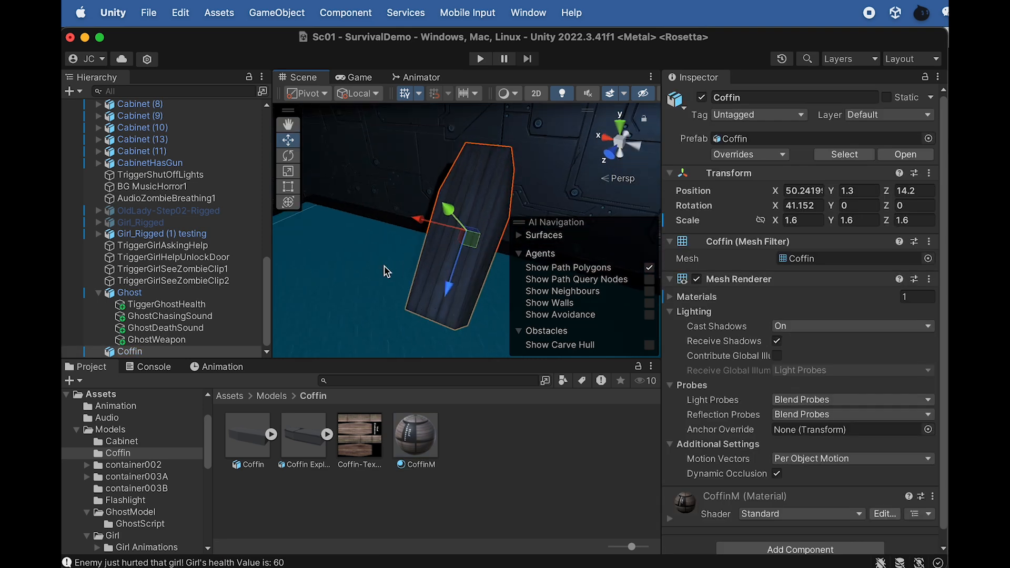
Place the Coffin Exploded model on the floor beside the Coffin
click(358, 290)
alt+drag(386, 307, 439, 269)
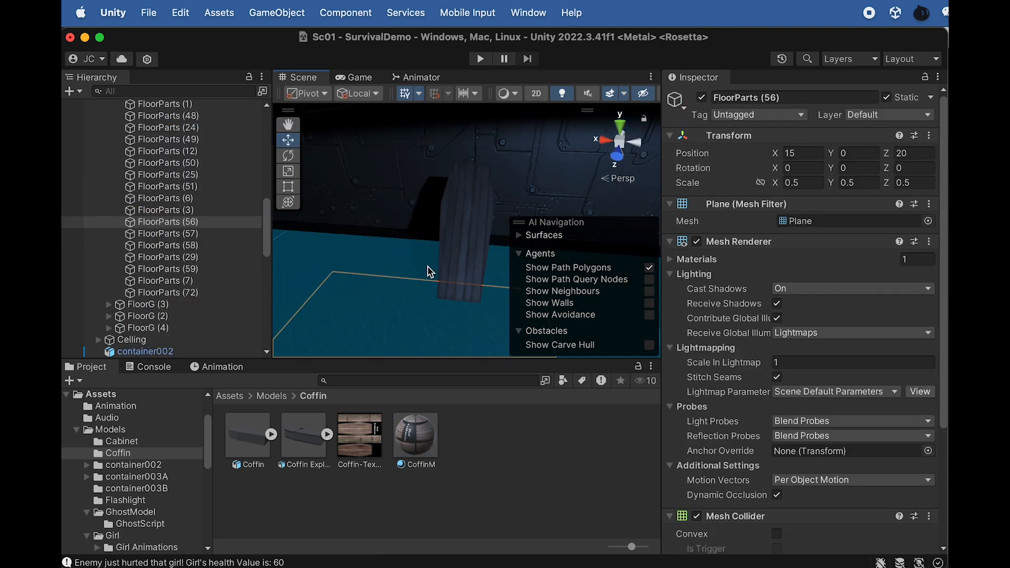
scroll(322, 272, down, 3)
middle_drag(437, 240, 362, 278)
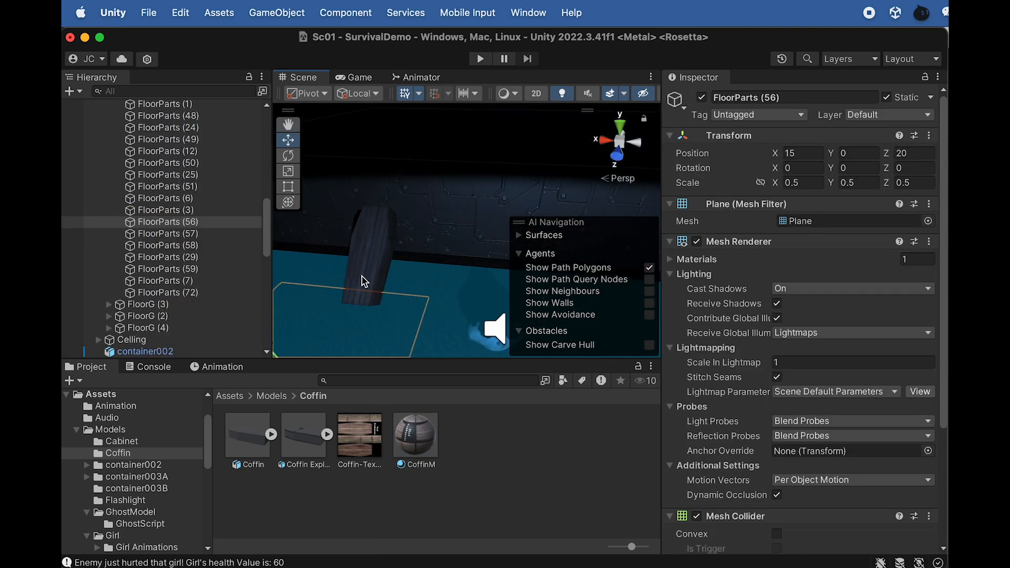
click(308, 439)
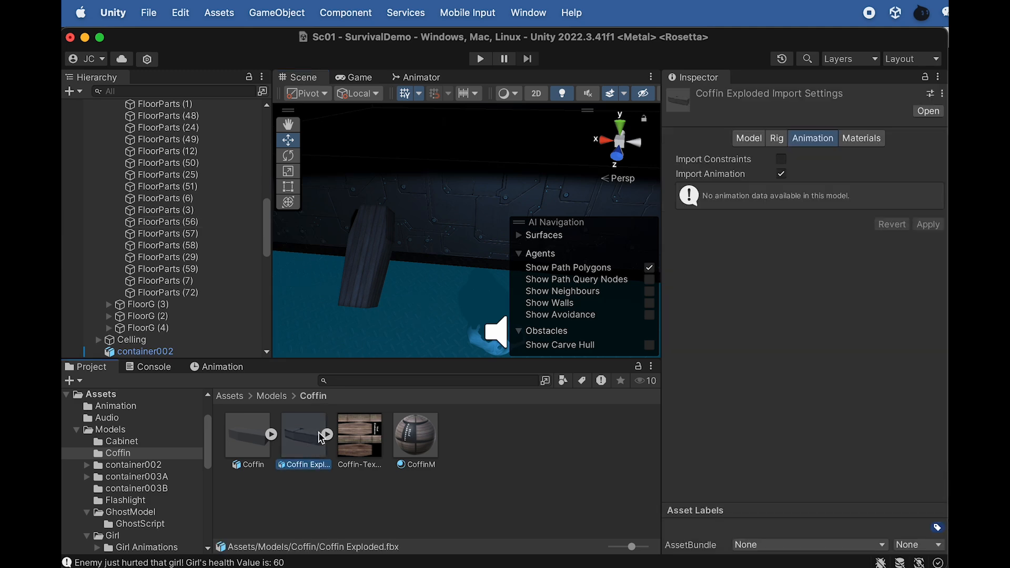
drag(299, 450, 311, 395)
scroll(358, 289, up, 3)
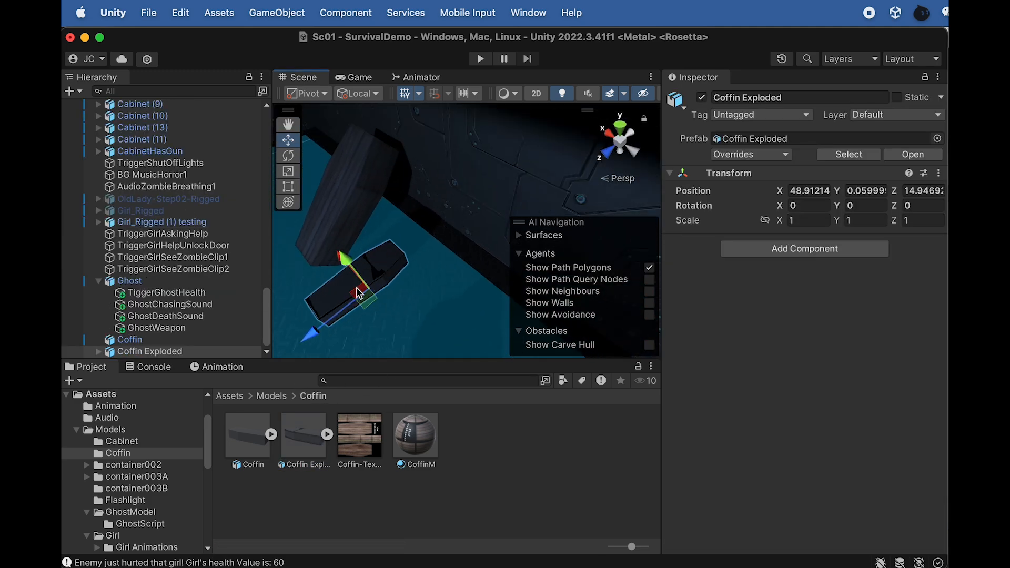
alt+drag(366, 241, 429, 203)
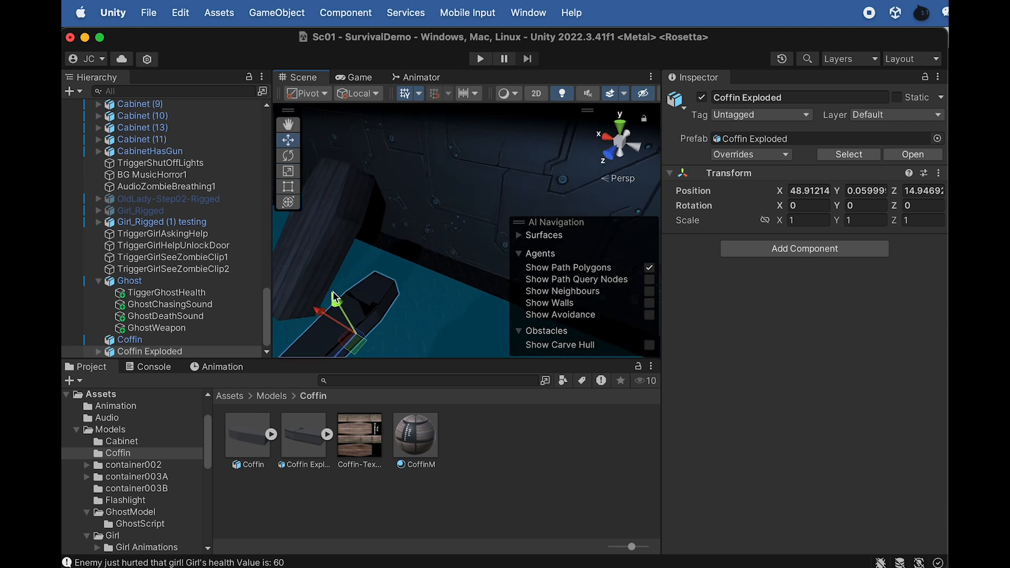
Copy the world transform of the Coffin standing against the wall
click(146, 343)
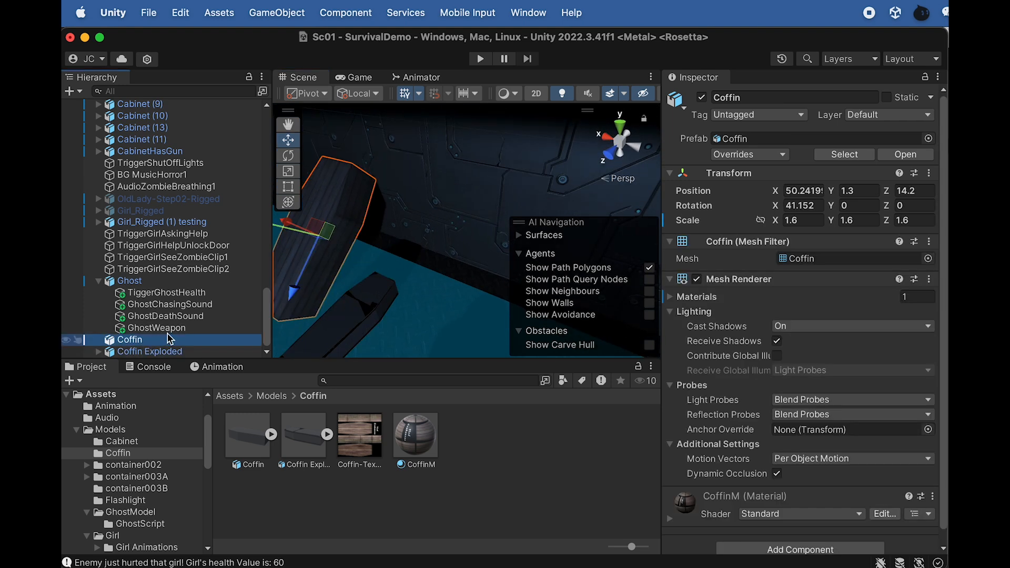
click(929, 173)
click(948, 161)
drag(947, 158, 790, 155)
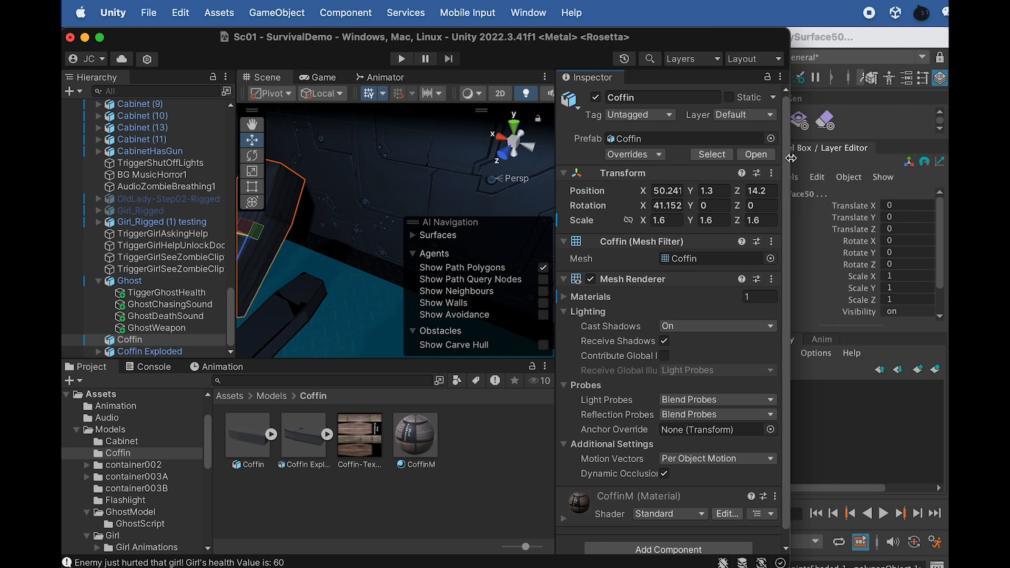
click(772, 173)
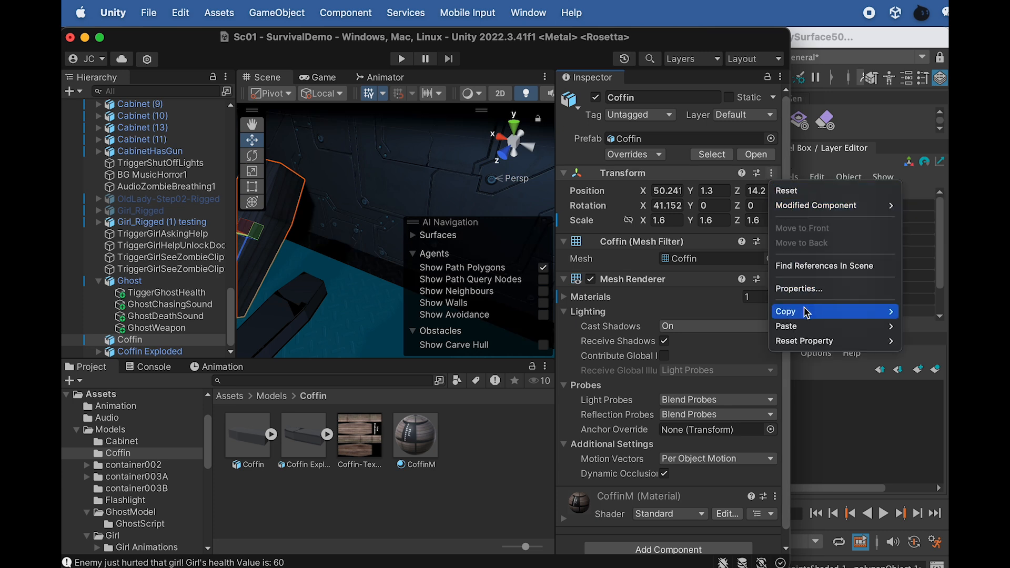
mouse_move(808, 314)
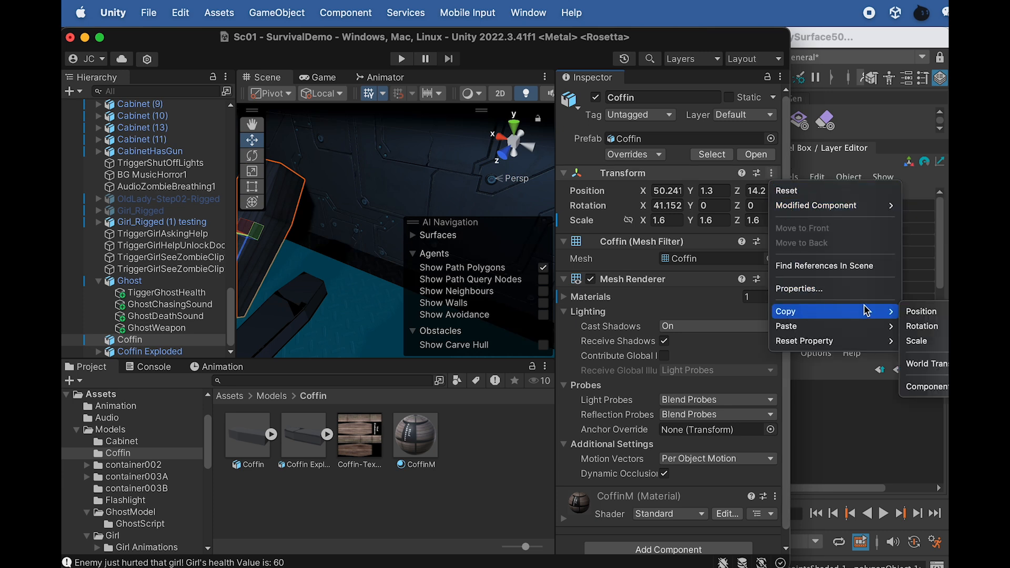
click(924, 365)
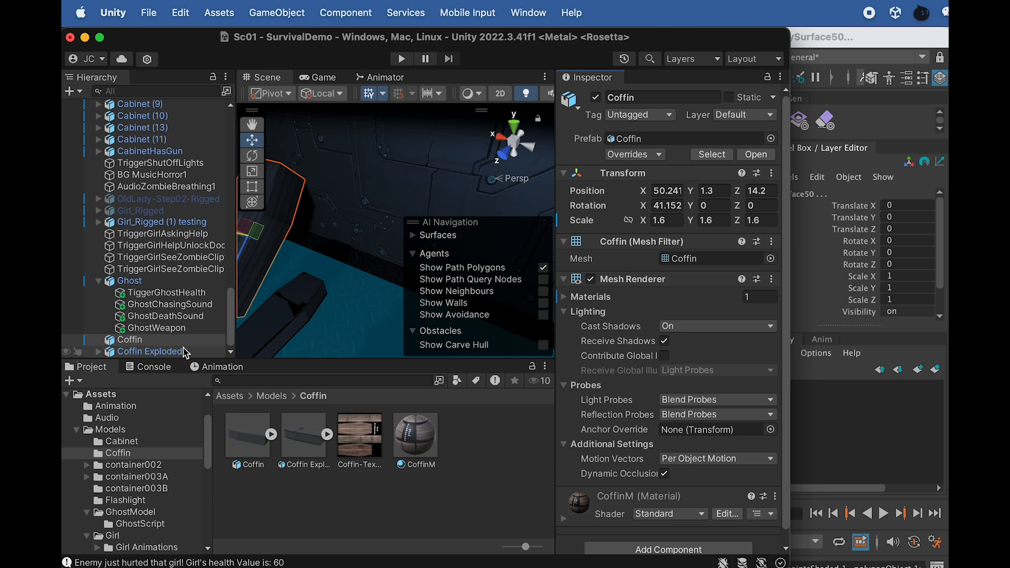
Paste the copied world transform onto Coffin Exploded so it matches the Coffin's placement, tilt and scale
click(158, 351)
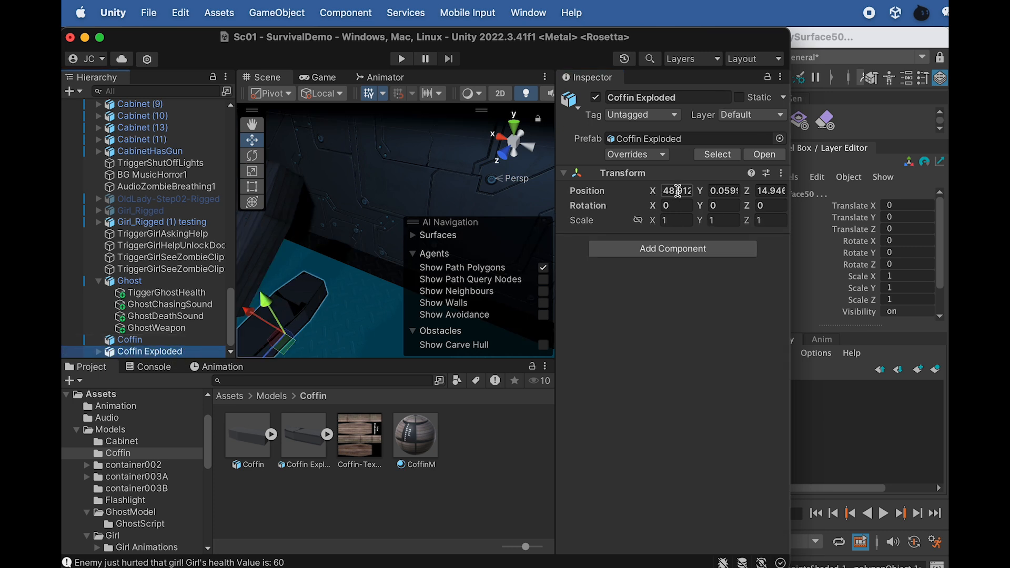
click(782, 174)
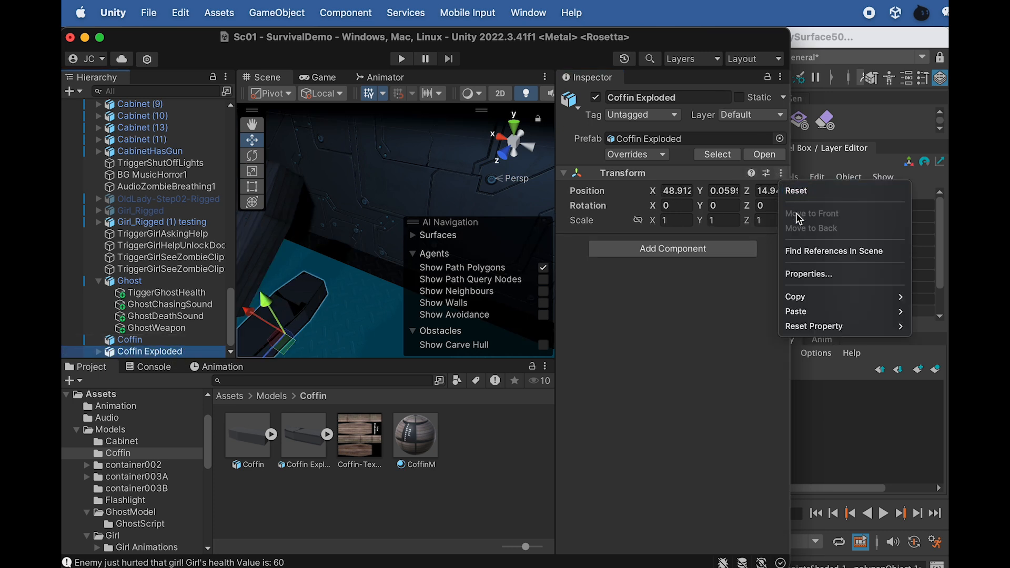
mouse_move(811, 315)
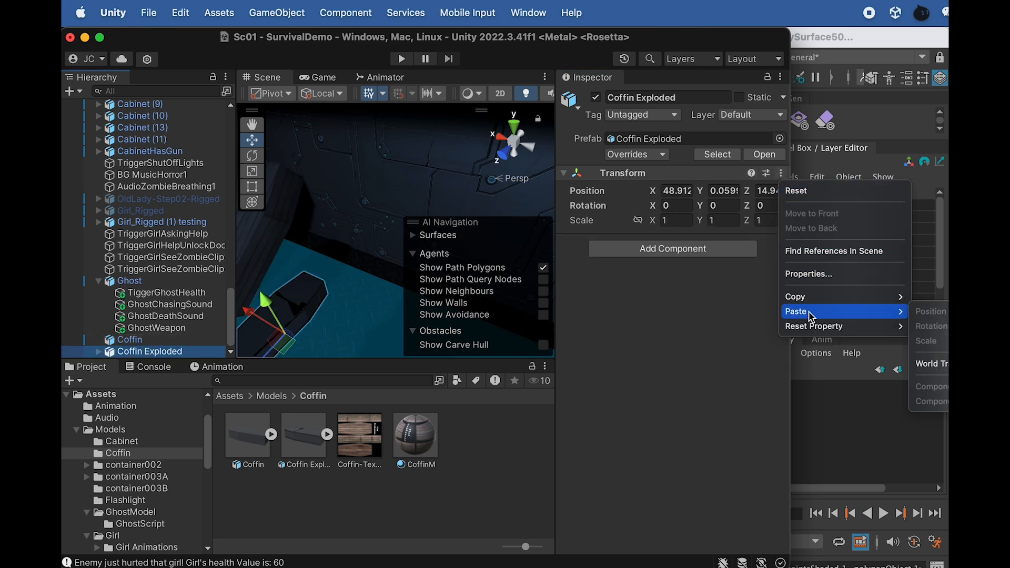
click(933, 366)
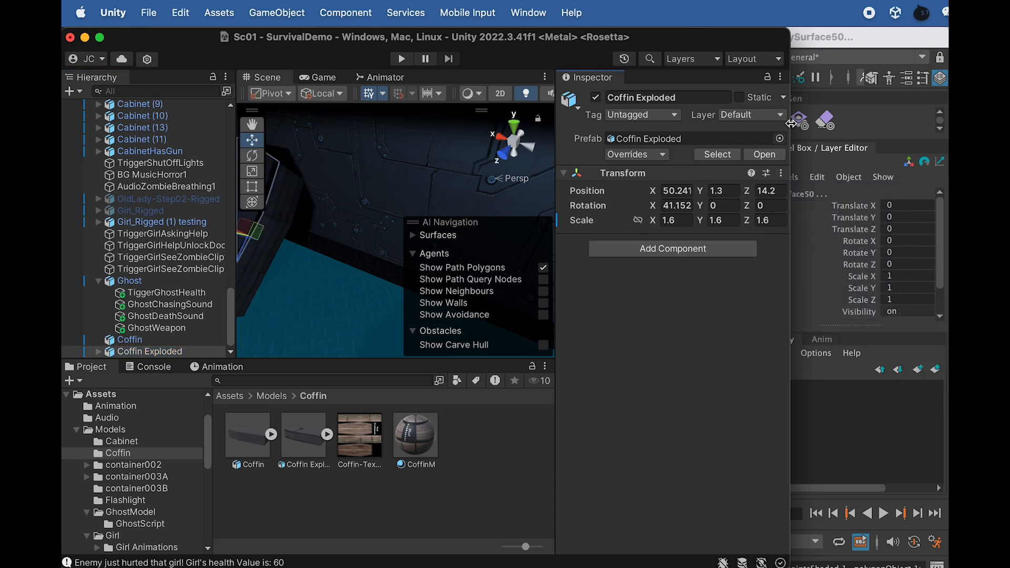
drag(791, 123, 949, 123)
Compare how Coffin and Coffin Exploded line up in the scene, checking each one's outline and pivot
alt+drag(410, 209, 226, 175)
scroll(376, 206, up, 3)
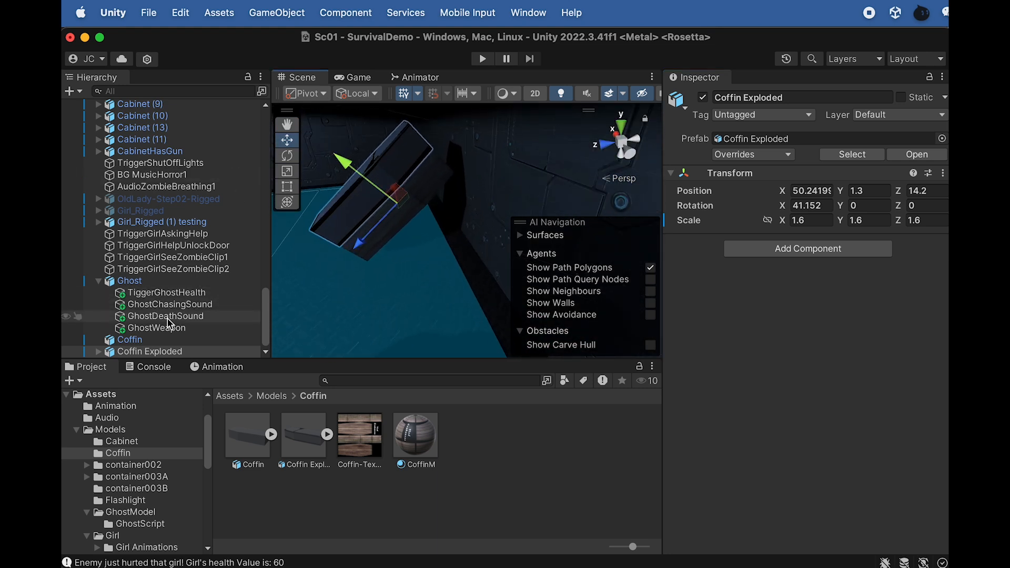
click(144, 341)
key(f)
alt+drag(478, 250, 442, 228)
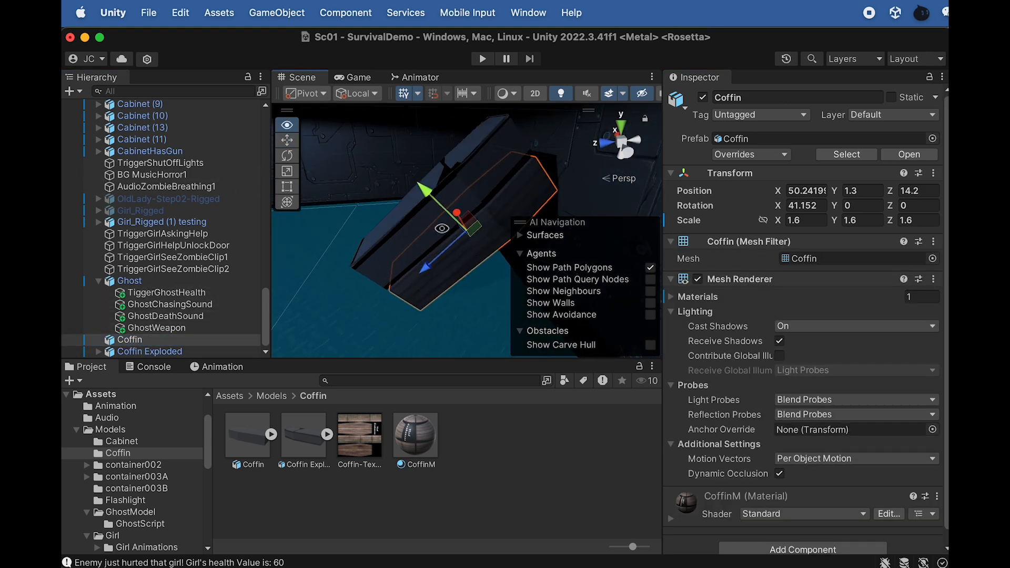
click(154, 351)
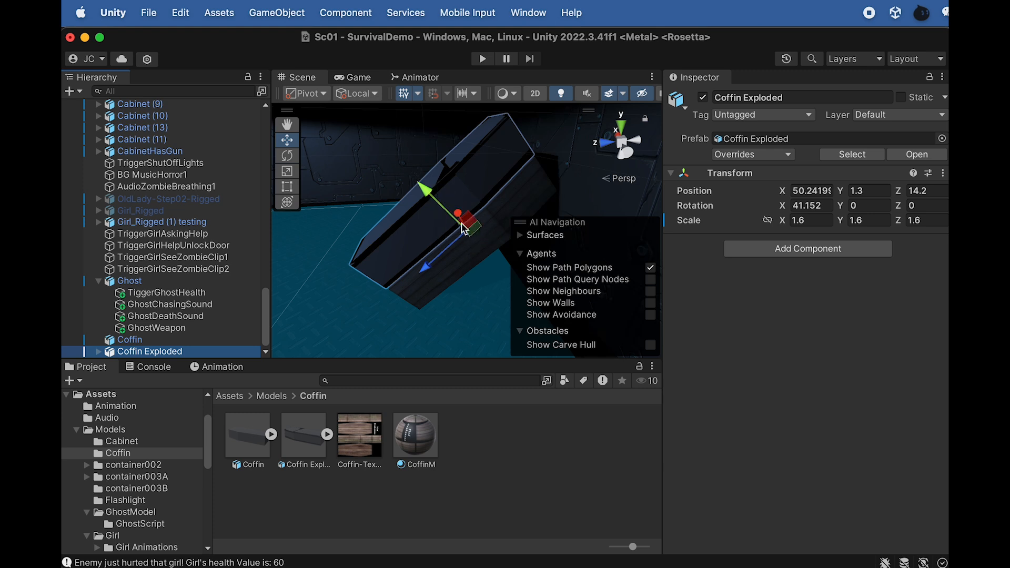
click(172, 340)
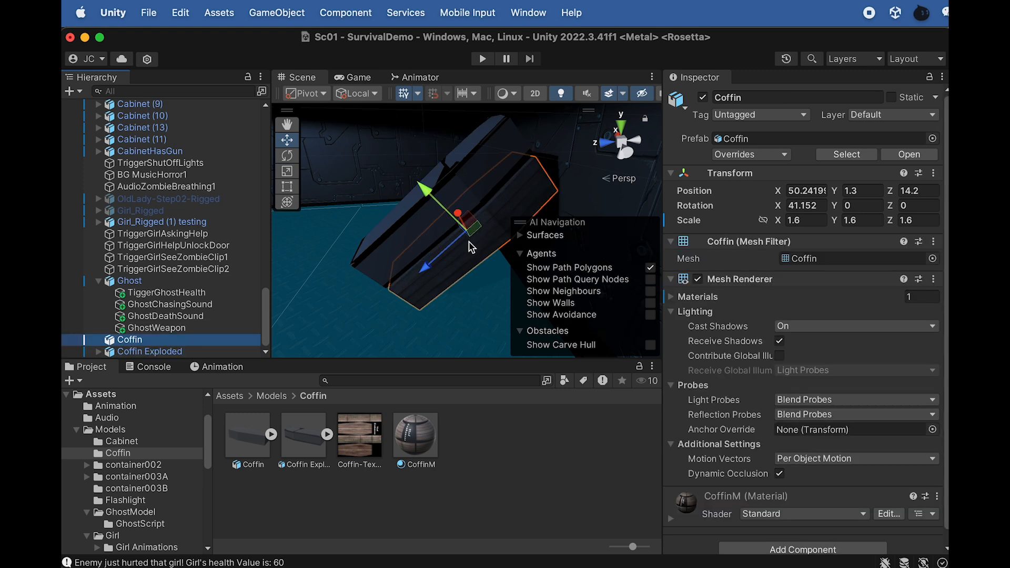
click(152, 351)
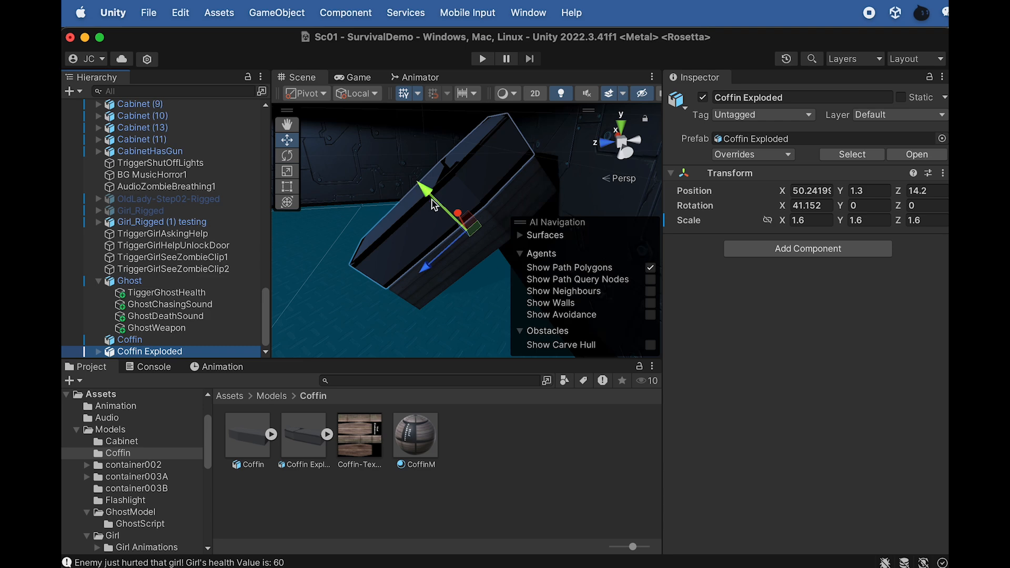
key(super+Tab)
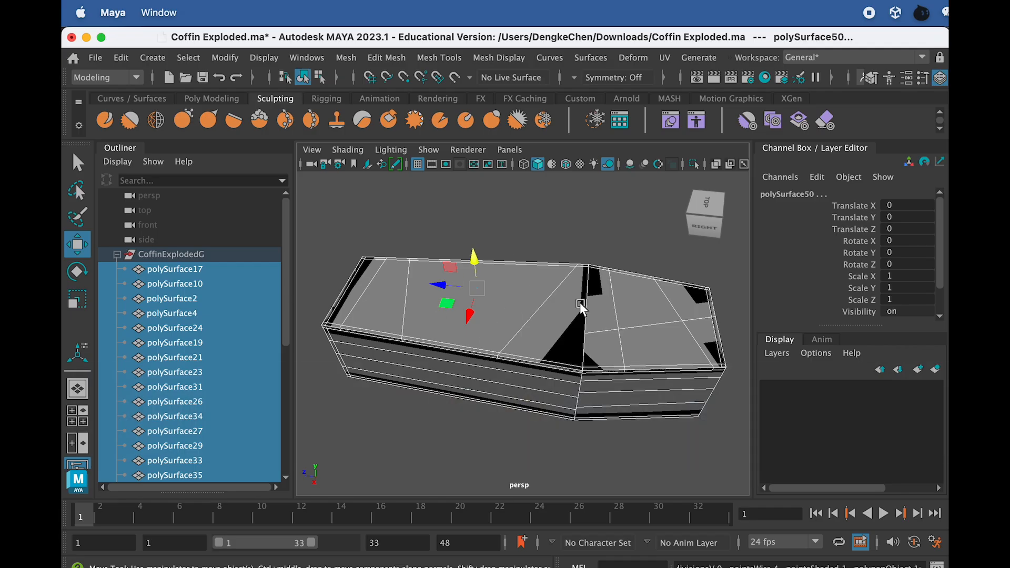
alt+drag(501, 334, 513, 309)
key(super+Tab)
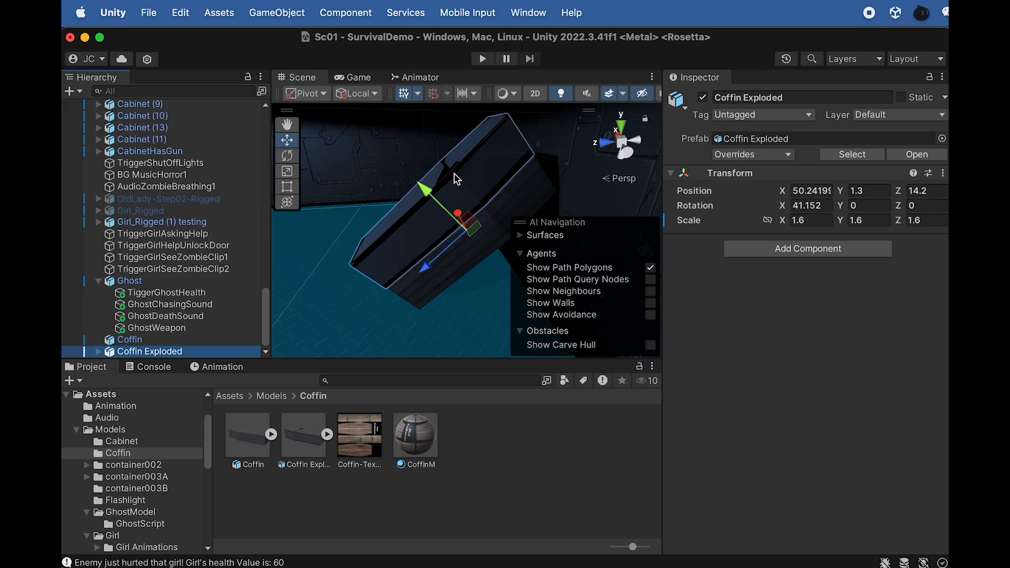
key(super+Tab)
key(super+Tab)
Shift Coffin Exploded along its local Y axis over the Coffin, to about Y 0.81, Z 13.77
drag(430, 185, 441, 196)
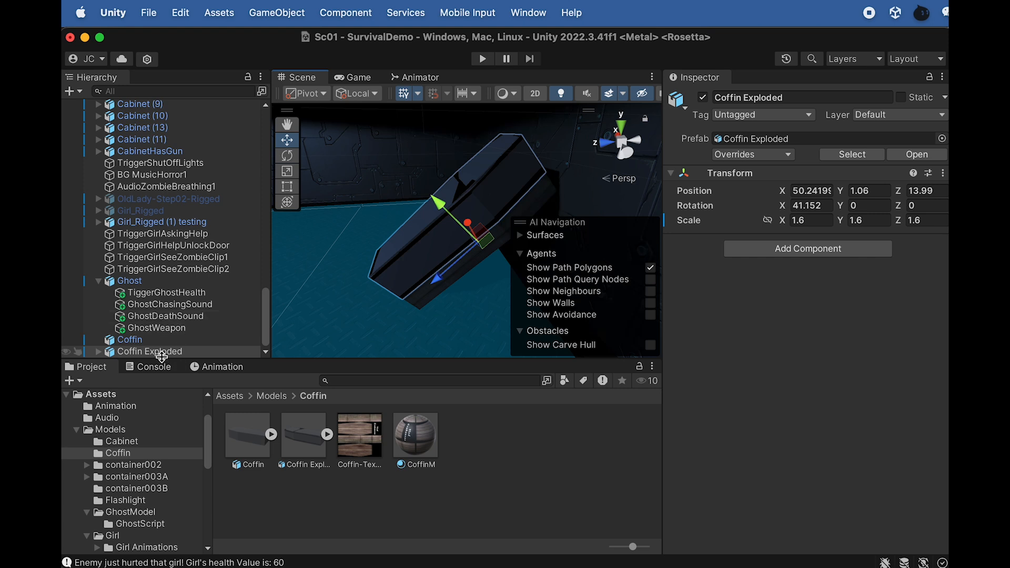
drag(439, 202, 426, 115)
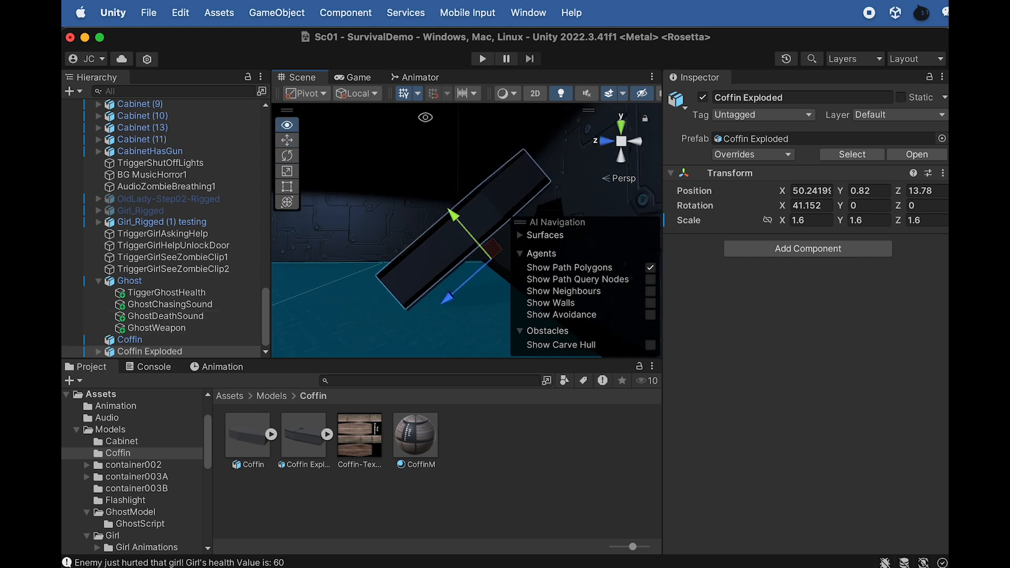
drag(452, 225, 457, 216)
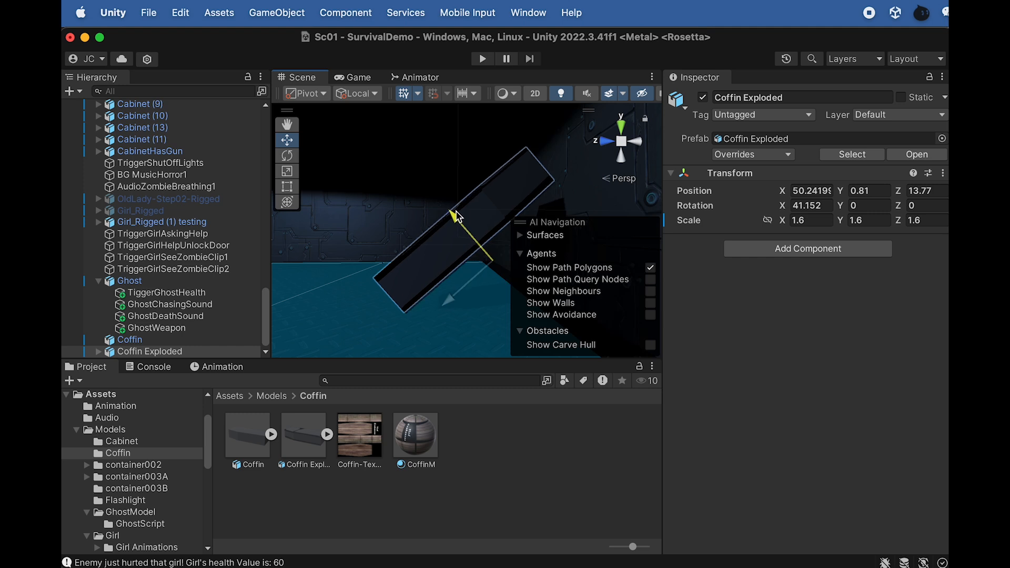
alt+drag(389, 232, 408, 316)
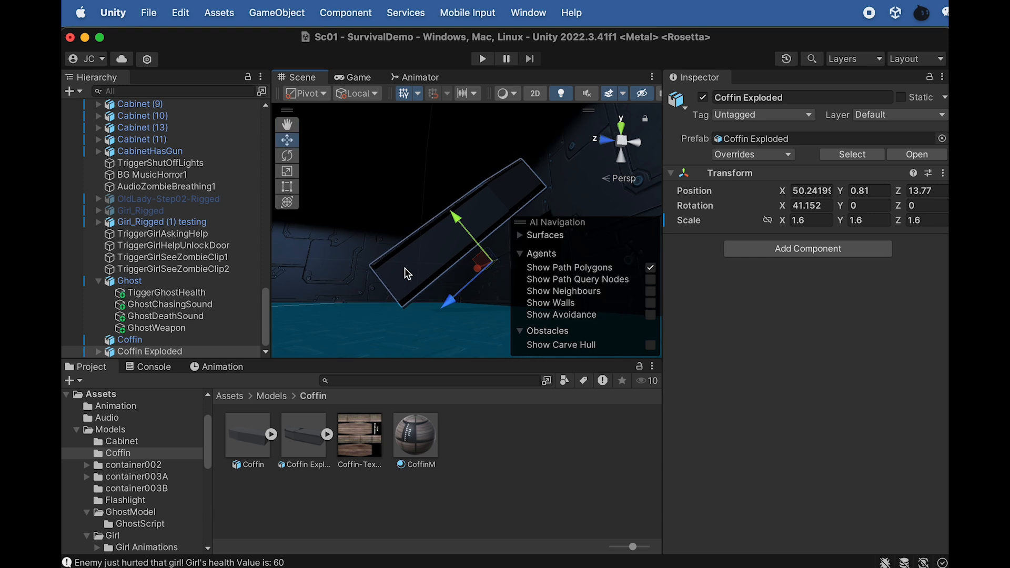
alt+drag(412, 230, 450, 292)
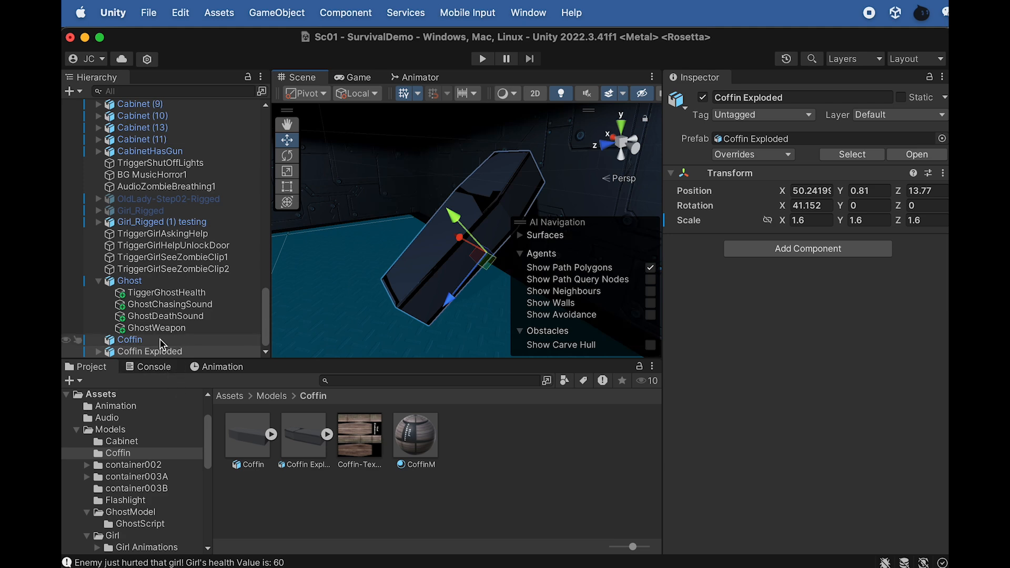
Assign the CoffinM material to all Coffin Exploded pieces, from polySurface2 to polySurface54
click(97, 352)
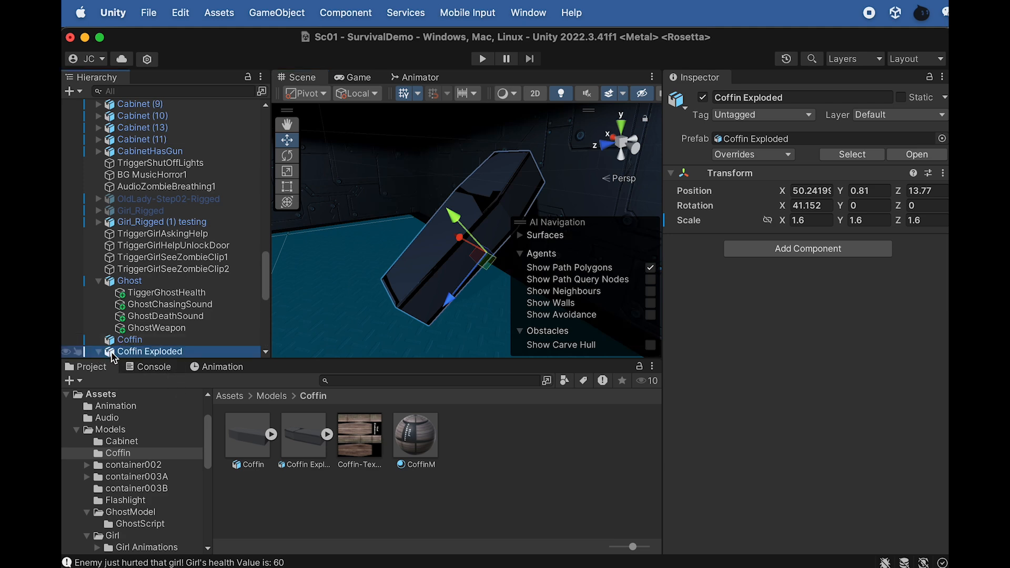
scroll(152, 348, down, 5)
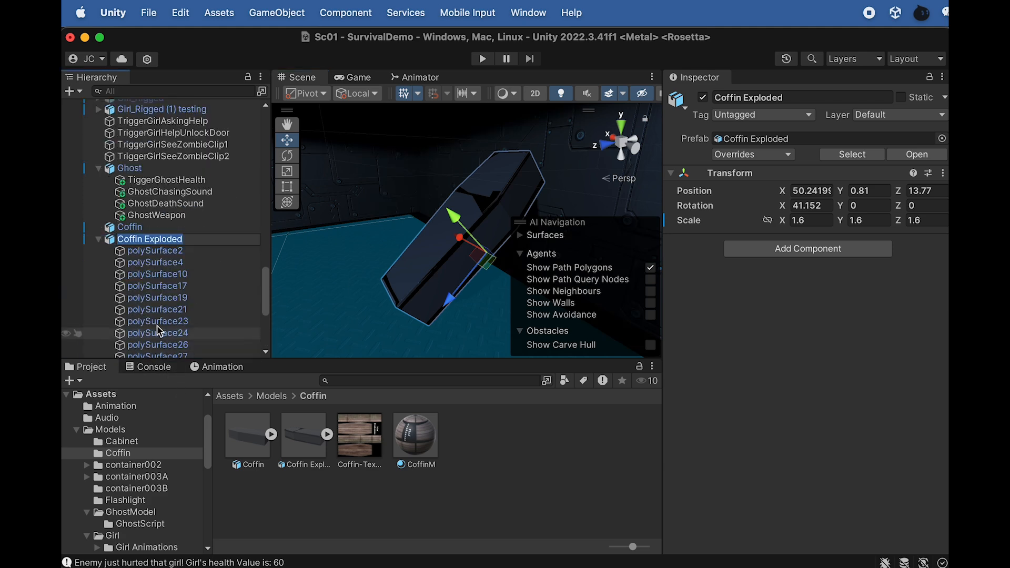
click(158, 249)
scroll(174, 316, down, 10)
shift+click(174, 352)
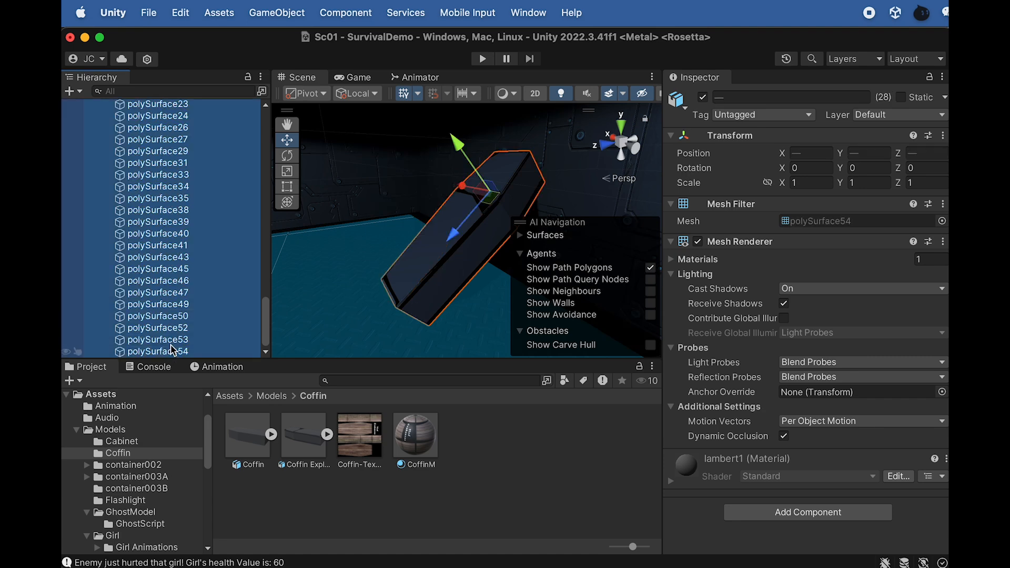
scroll(171, 337, up, 10)
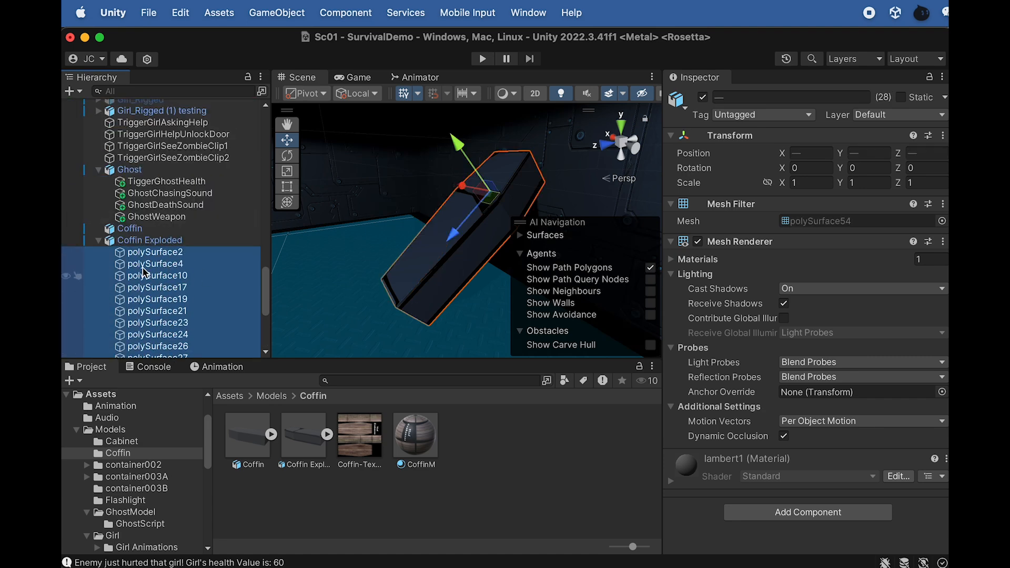
drag(413, 446, 713, 494)
drag(407, 442, 737, 459)
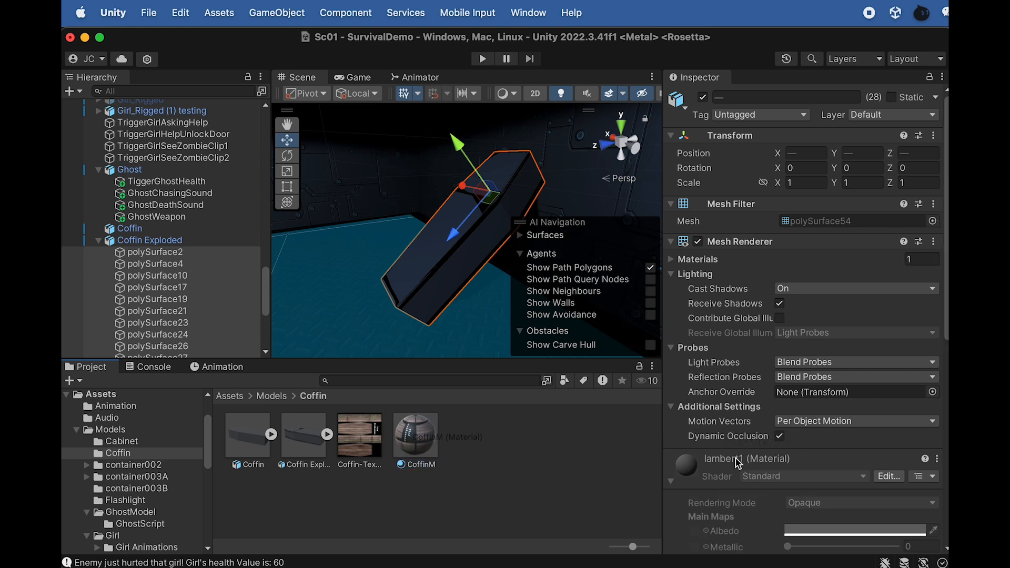
click(673, 482)
drag(414, 447, 703, 534)
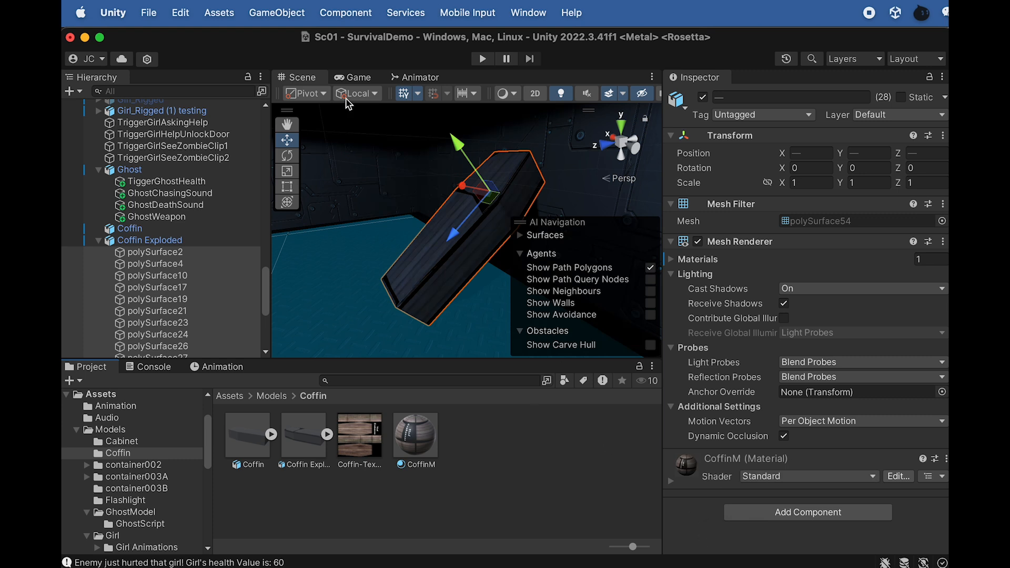
Examine the textured Coffin Exploded up close and check several of its individual polySurface pieces
scroll(453, 254, up, 2)
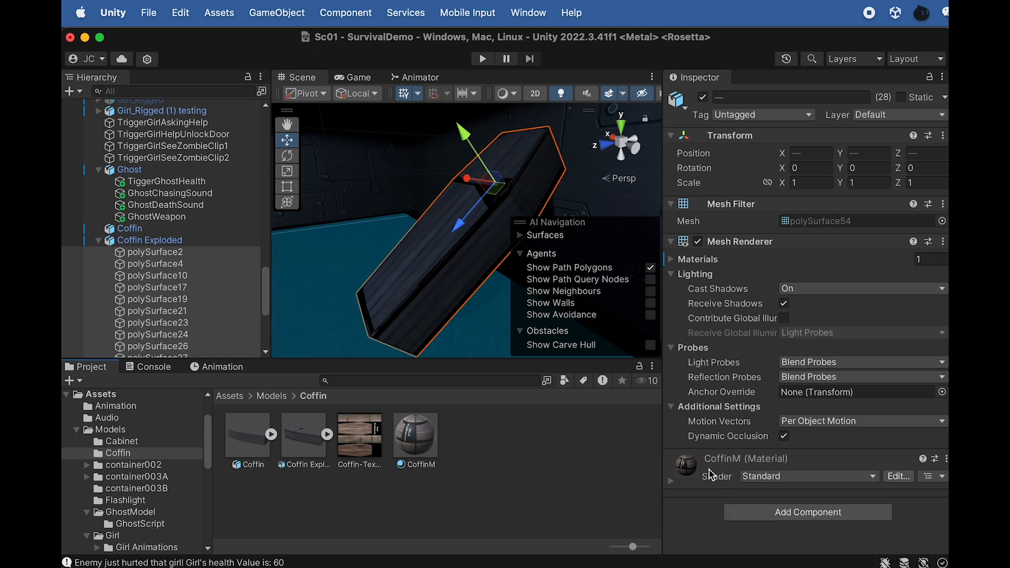
alt+drag(345, 247, 401, 311)
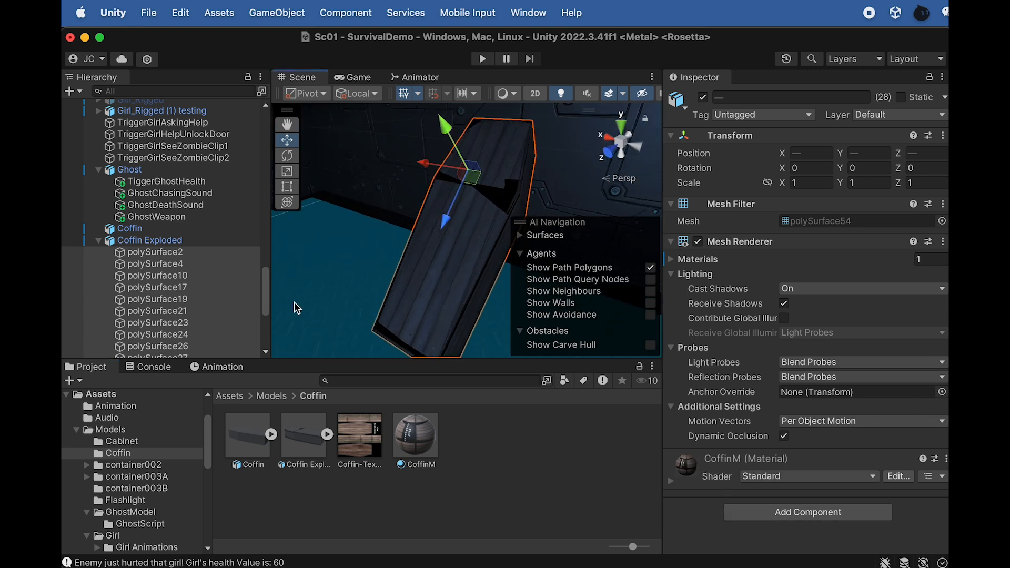
click(197, 265)
click(187, 287)
click(184, 300)
click(186, 311)
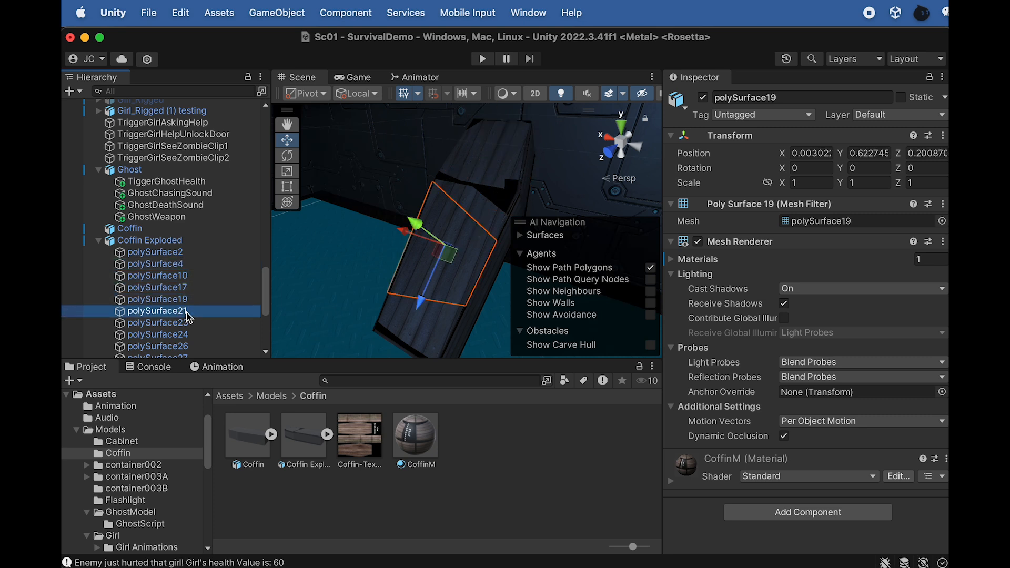
click(180, 274)
Add a convex Mesh Collider to all Coffin Exploded pieces, from polySurface2 to polySurface54
click(182, 253)
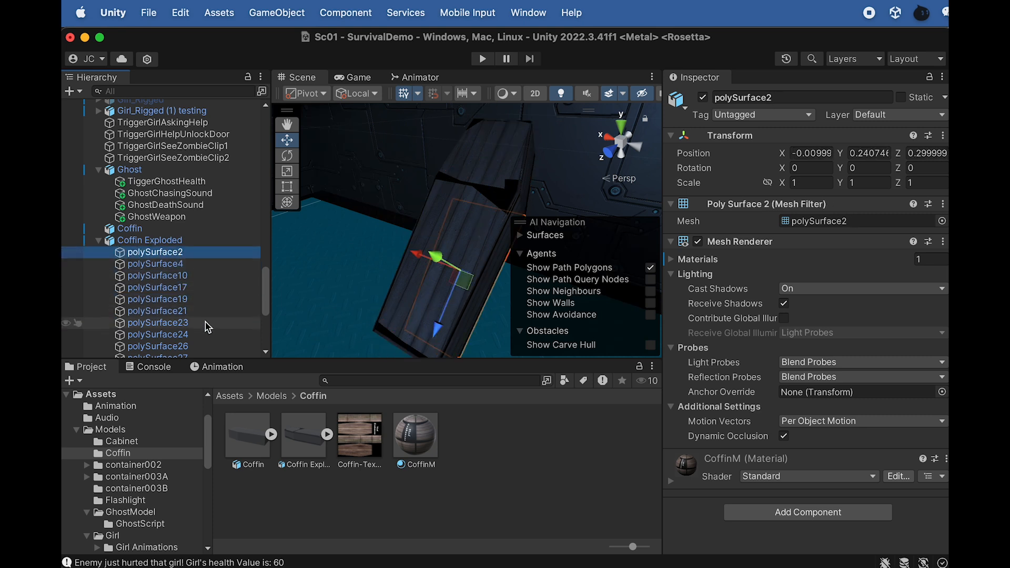
scroll(207, 322, down, 6)
scroll(204, 339, down, 1)
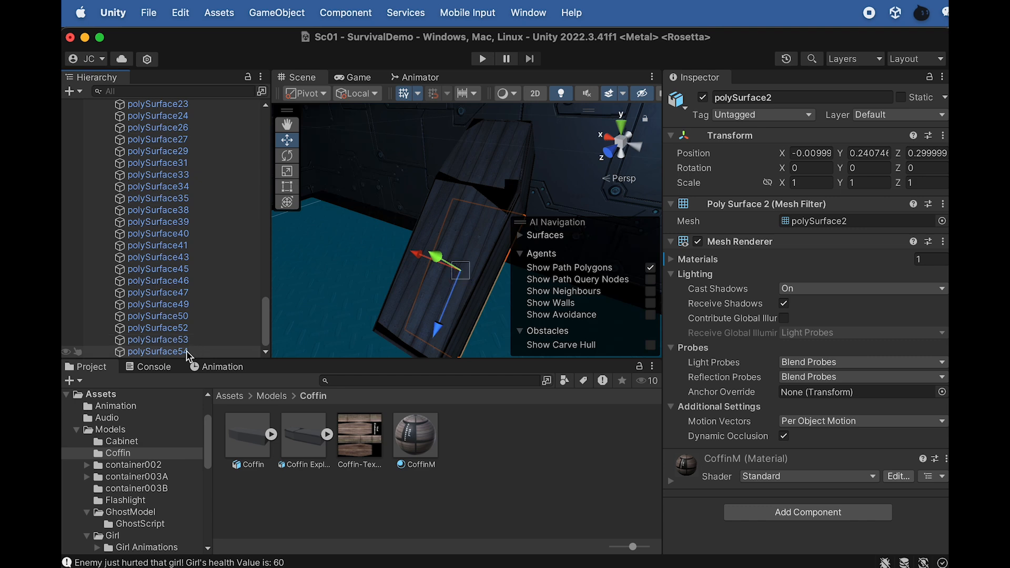
shift+click(187, 350)
drag(267, 327, 286, 336)
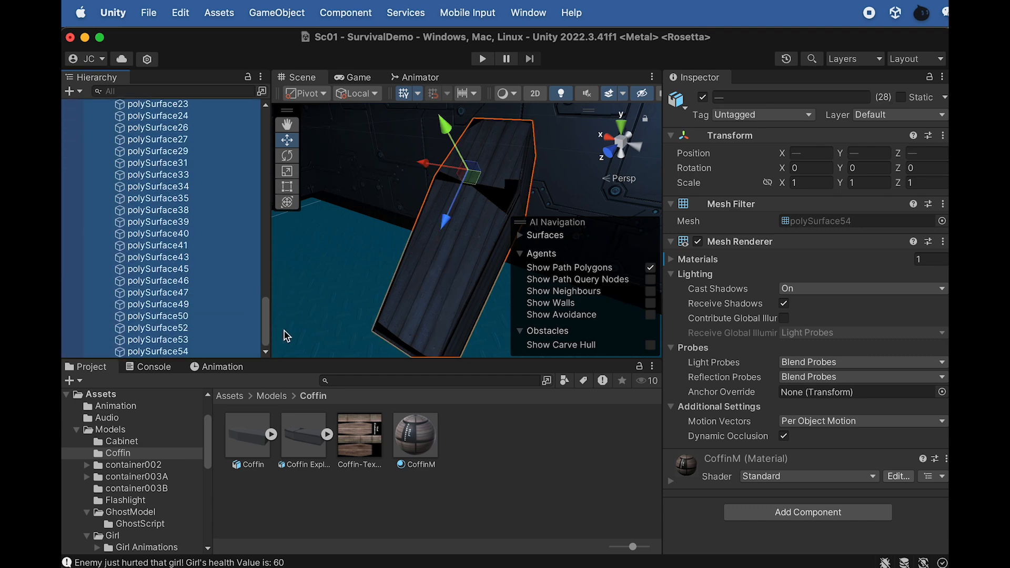
click(805, 513)
text(MESH)
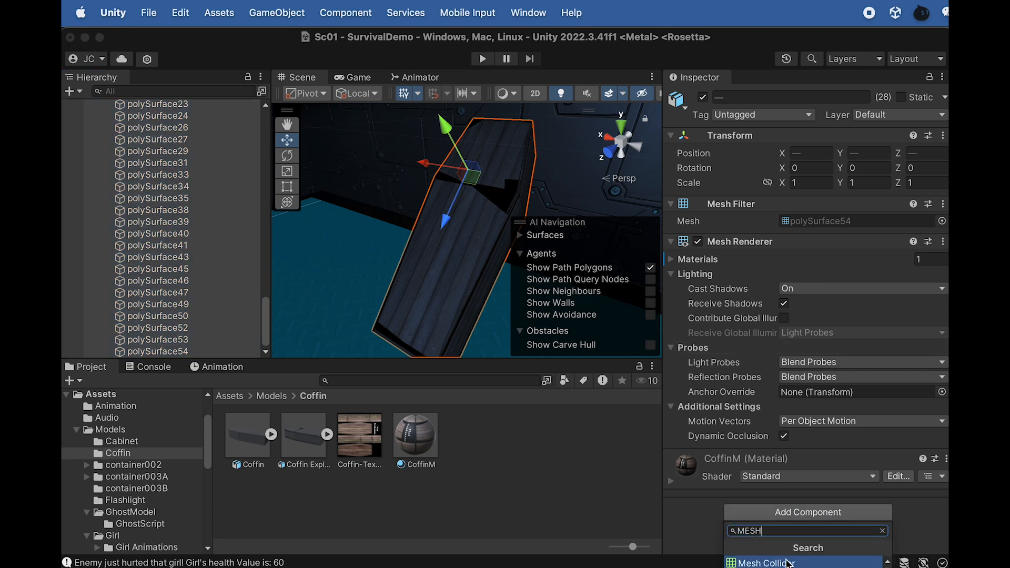
click(788, 563)
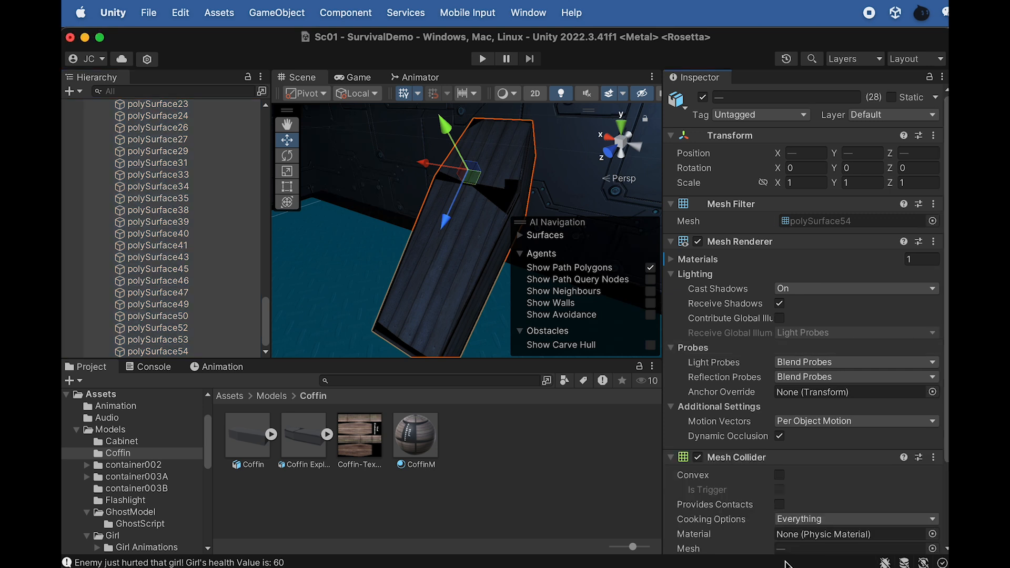
scroll(732, 473, down, 4)
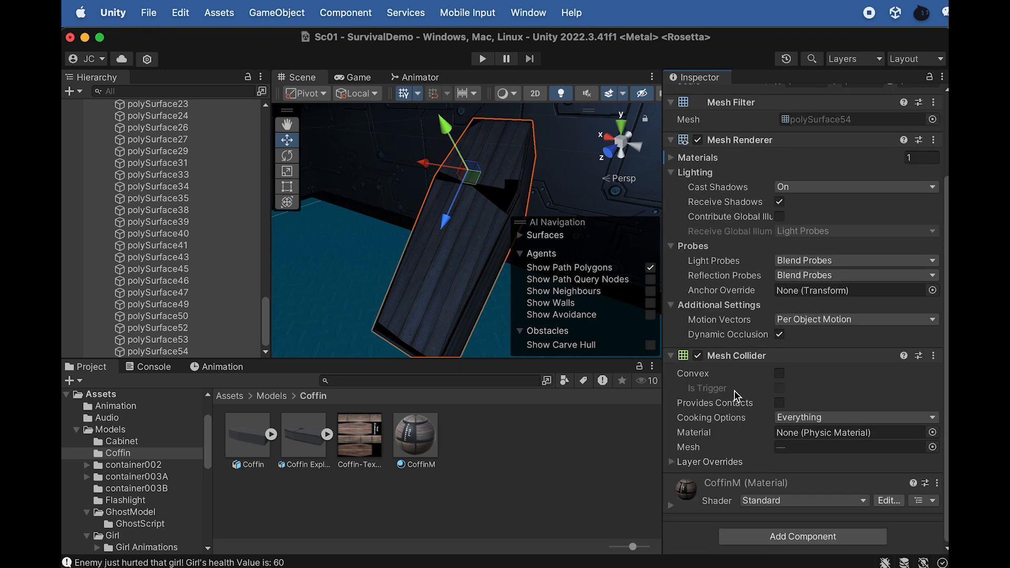
click(780, 374)
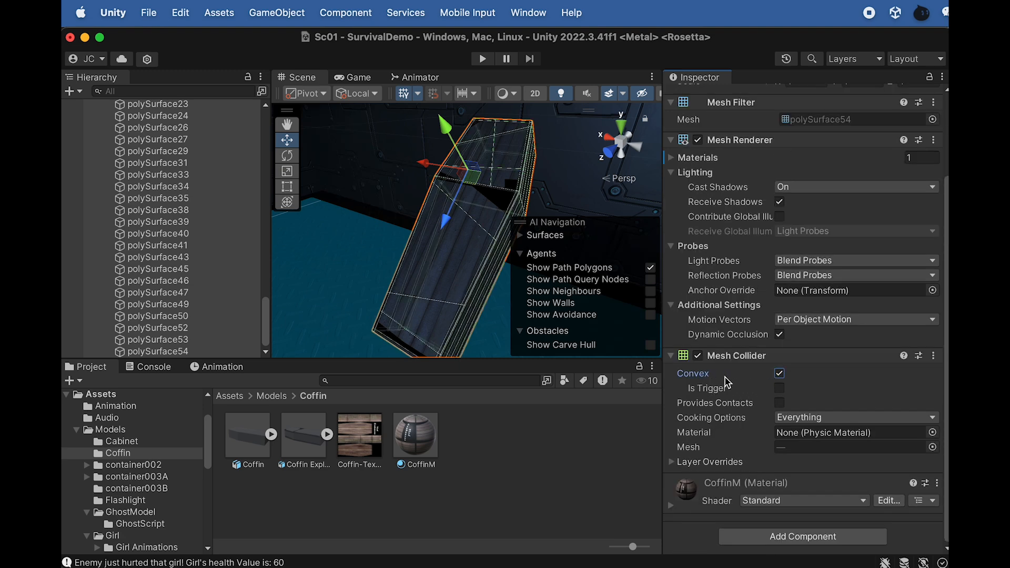
Add a Rigidbody to all the selected Coffin Exploded pieces and review its settings
click(789, 539)
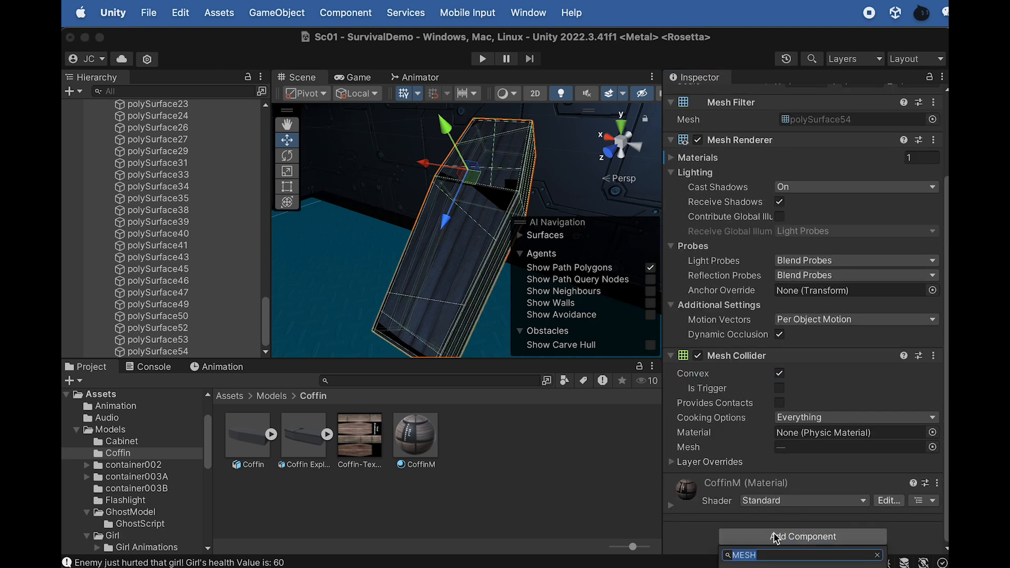
text(RIGI)
key(Return)
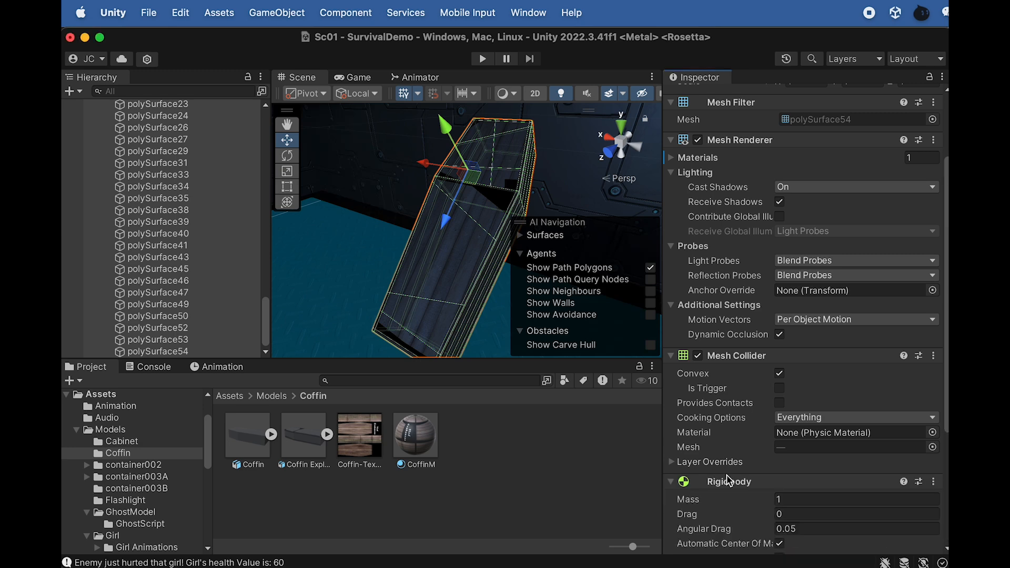
scroll(749, 340, down, 5)
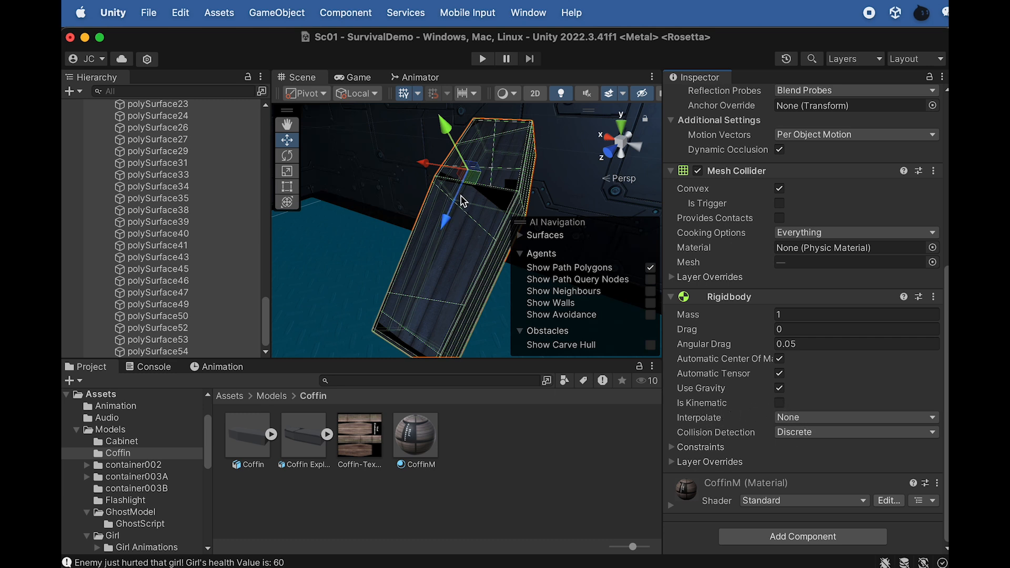
Deactivate the intact Coffin so that only Coffin Exploded is active in the scene
scroll(206, 246, up, 5)
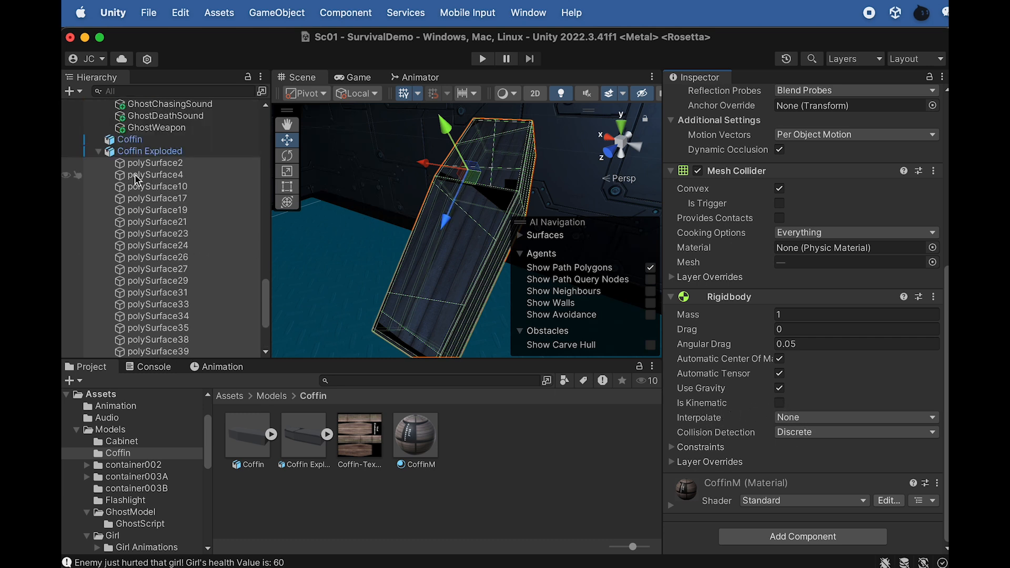
click(98, 153)
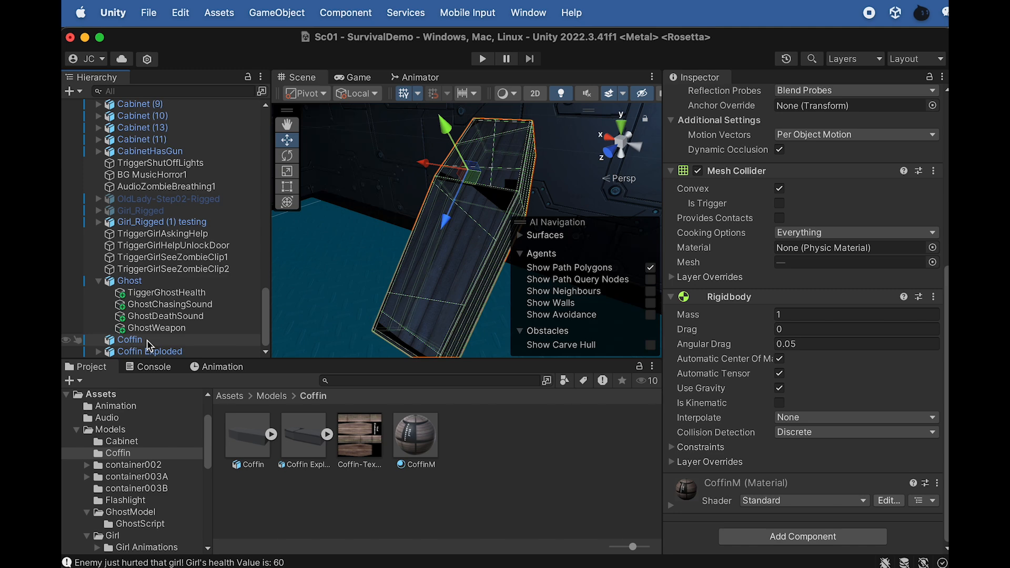
click(128, 343)
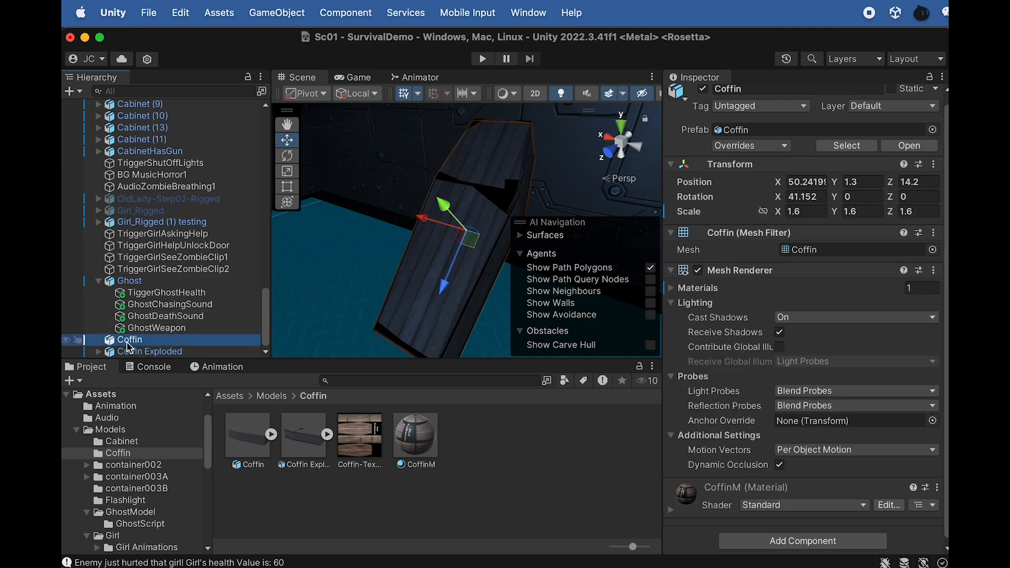
click(145, 352)
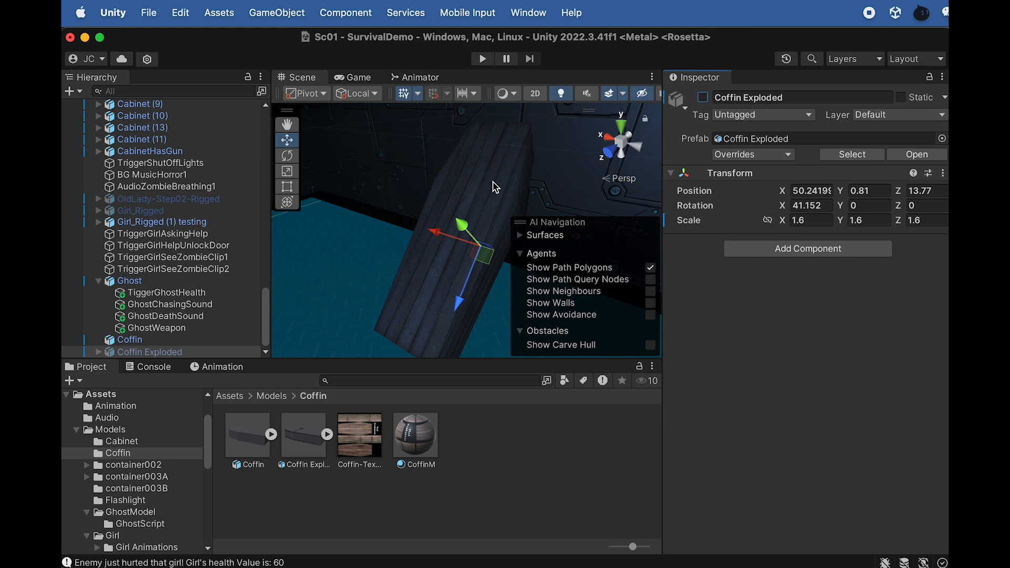
click(704, 97)
click(130, 340)
click(704, 97)
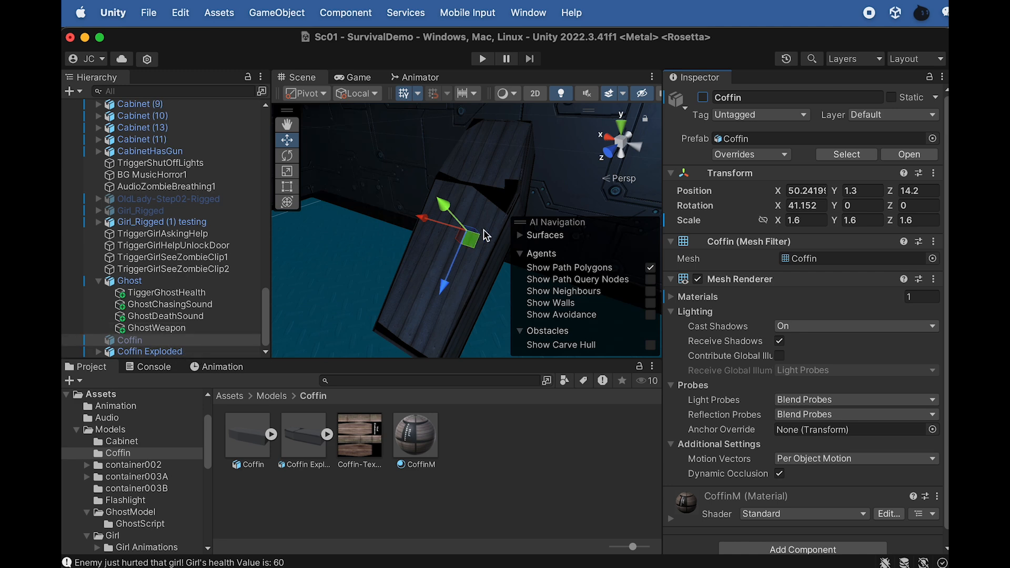
Run the game, pause it to inspect how the Coffin Exploded pieces behave in the scene, and end play mode
click(484, 59)
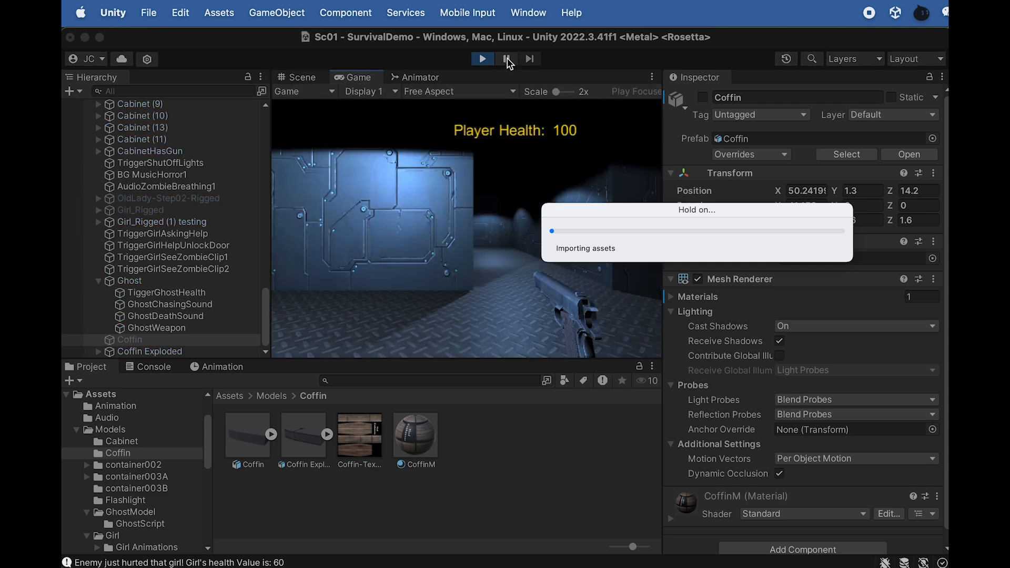
click(298, 77)
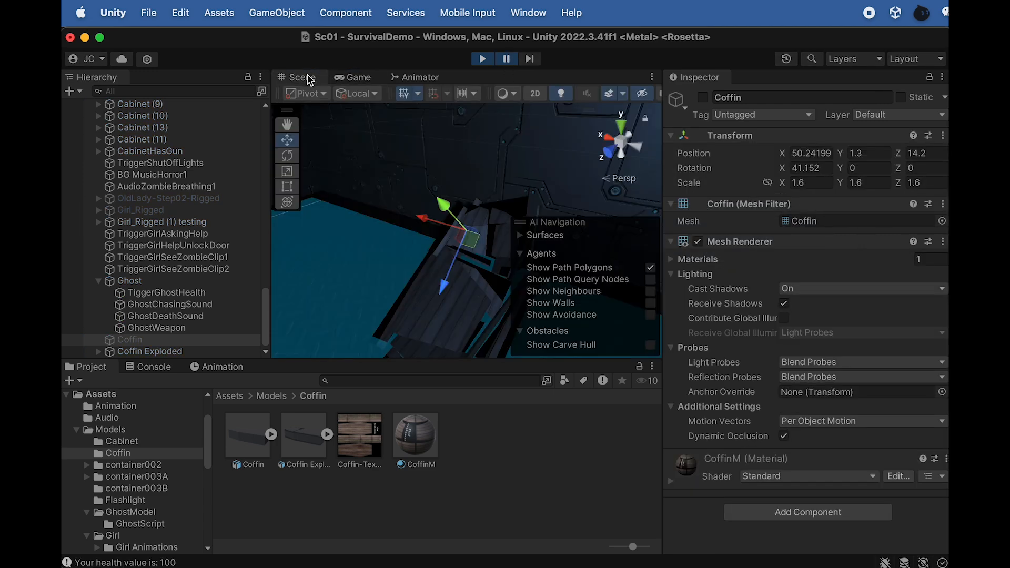
alt+drag(465, 210, 496, 258)
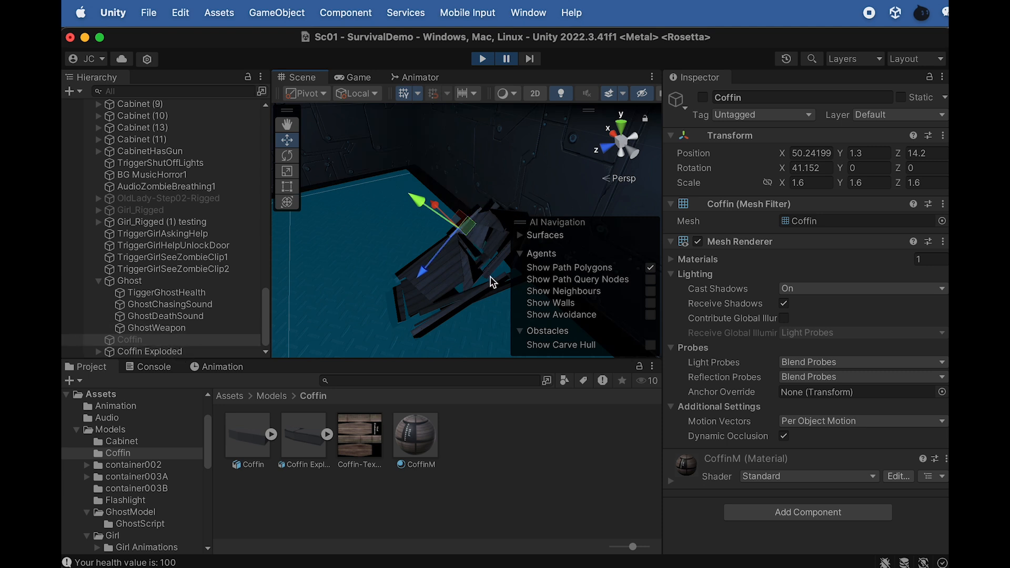
click(483, 58)
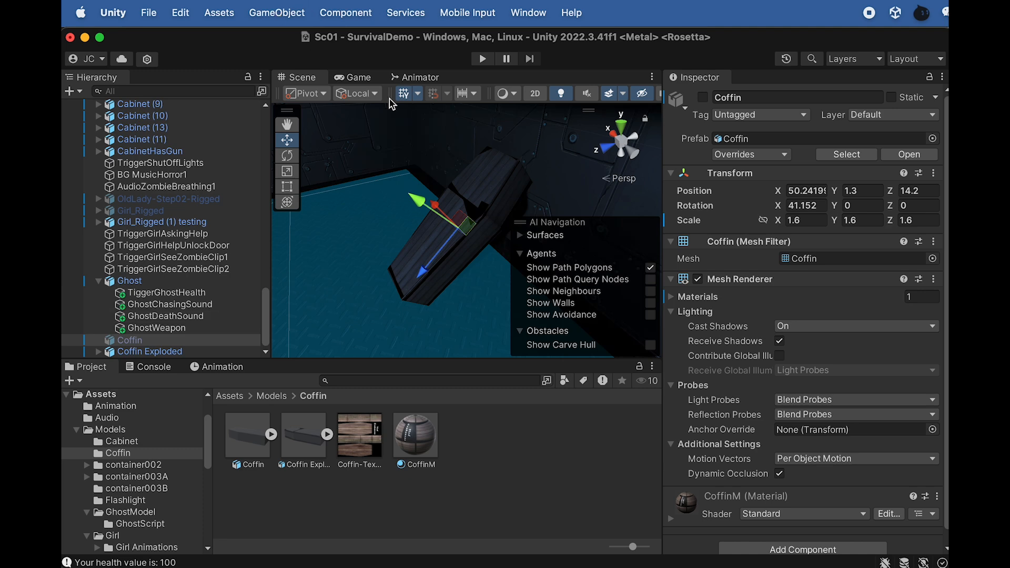
Create an empty GameObject at the coffin's position and name it SpawnG
scroll(470, 249, down, 5)
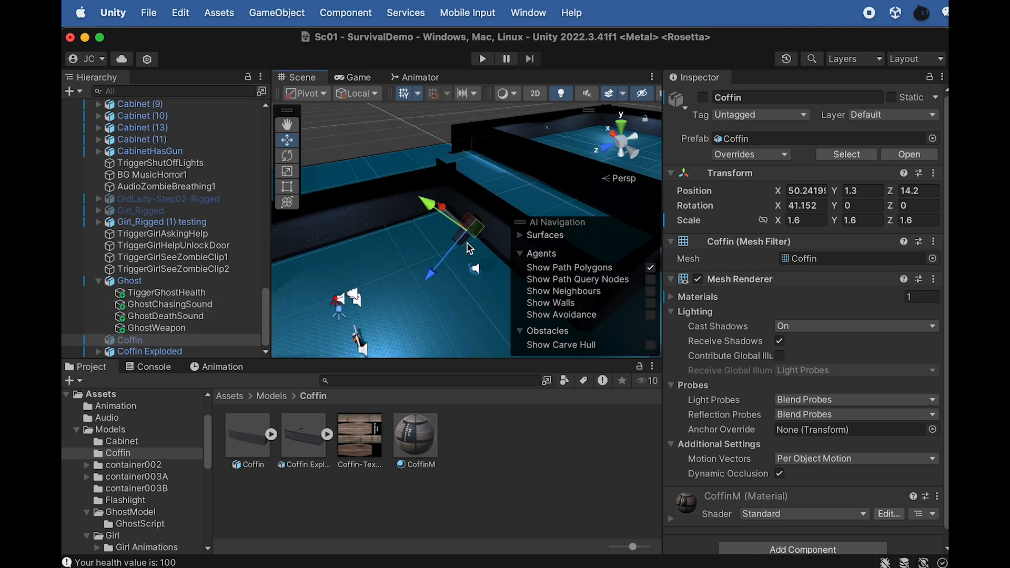
scroll(470, 248, up, 5)
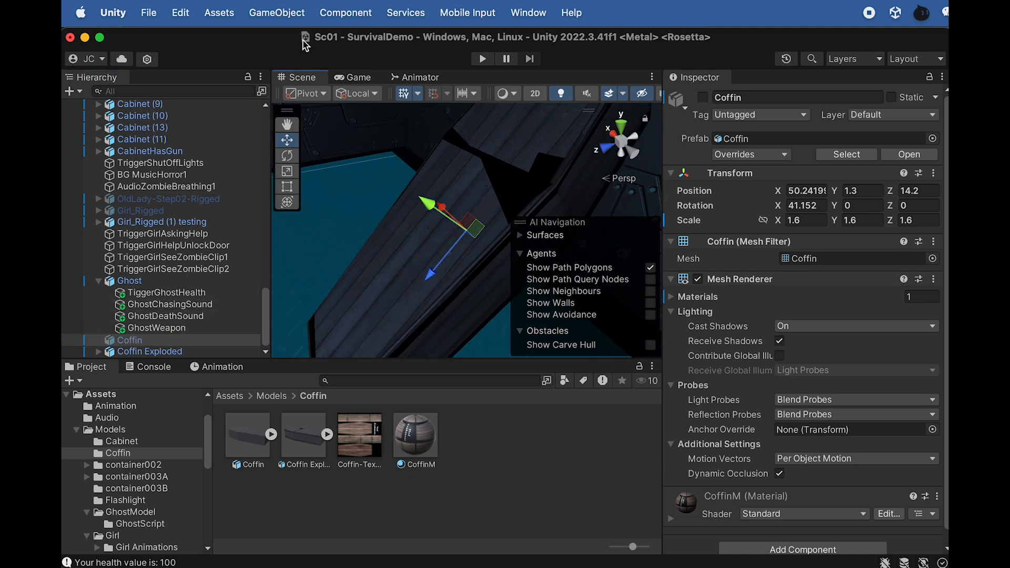
click(276, 14)
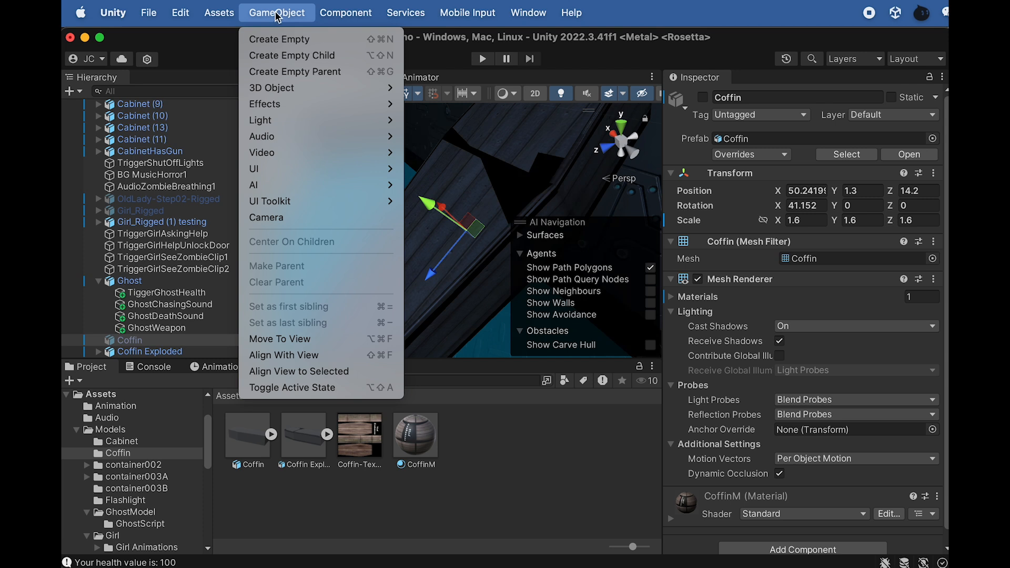
mouse_move(285, 92)
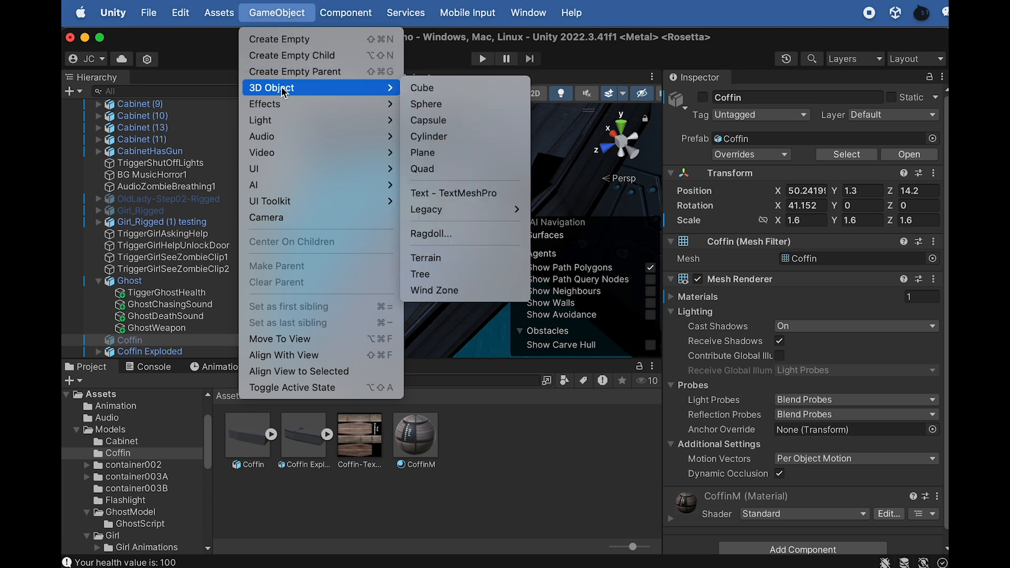
click(287, 39)
text(s)
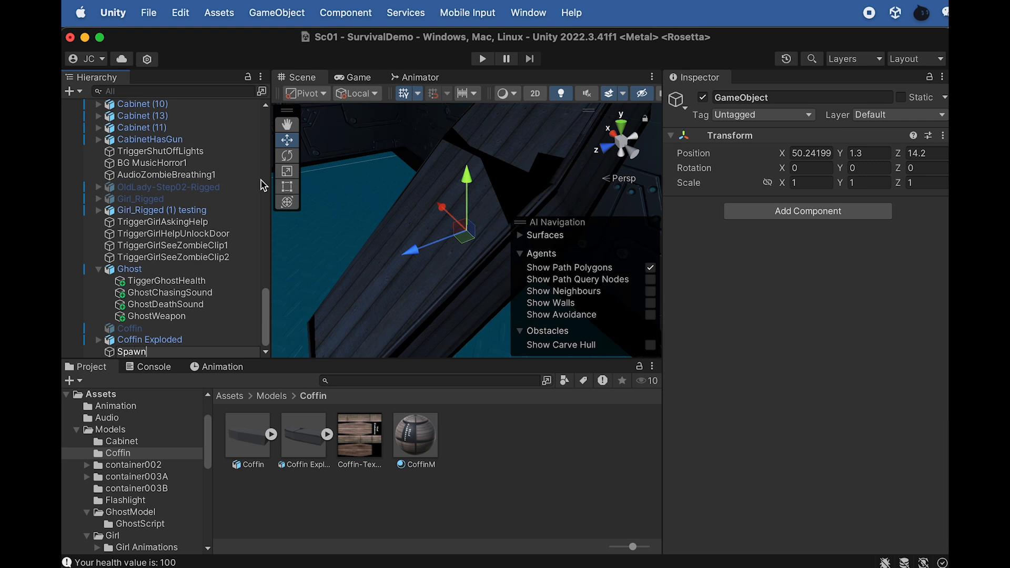
key(Return)
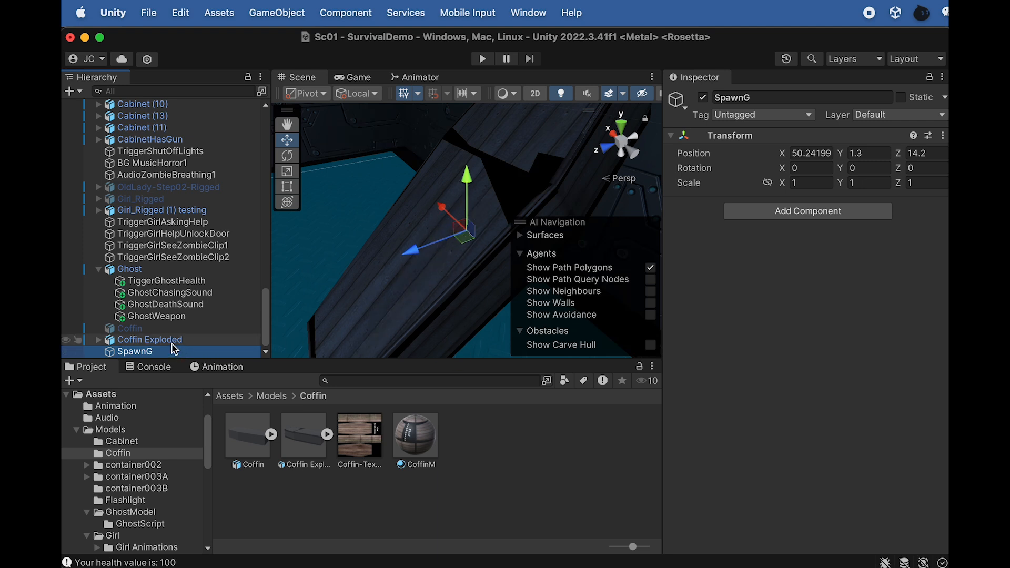
Make Coffin and Coffin Exploded children of SpawnG
click(148, 342)
shift+click(132, 329)
drag(134, 334, 136, 354)
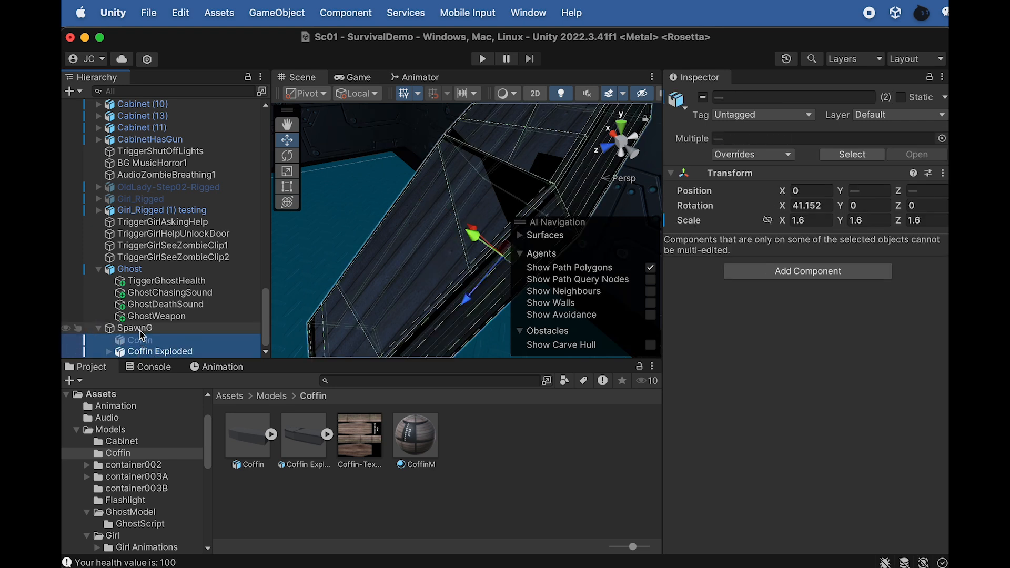
Add a 3D Cube as a child of SpawnG and name it TriggerSpawn
click(141, 330)
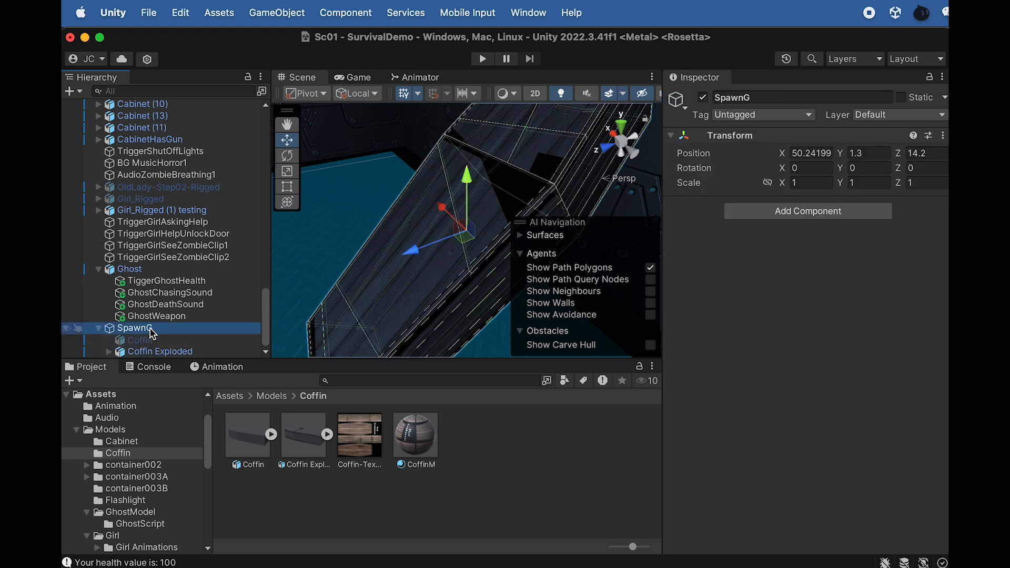
click(146, 331)
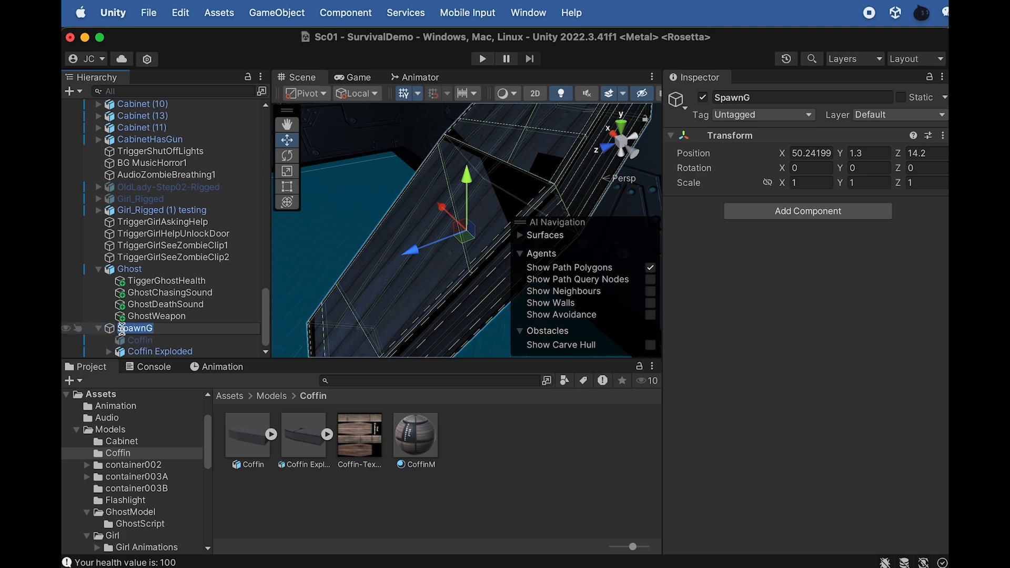
click(159, 352)
click(144, 340)
click(139, 332)
right_click(138, 335)
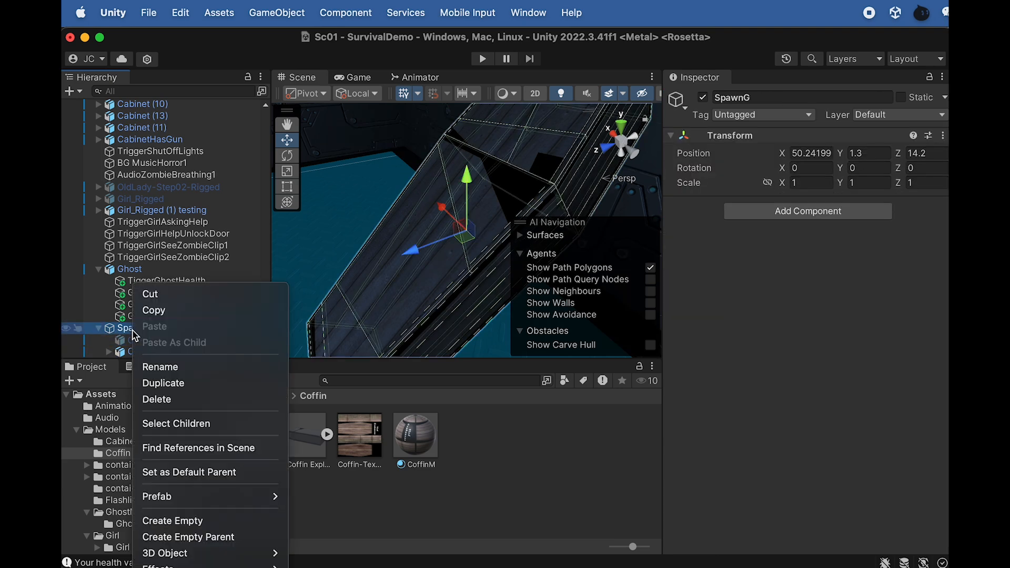
mouse_move(182, 553)
click(307, 554)
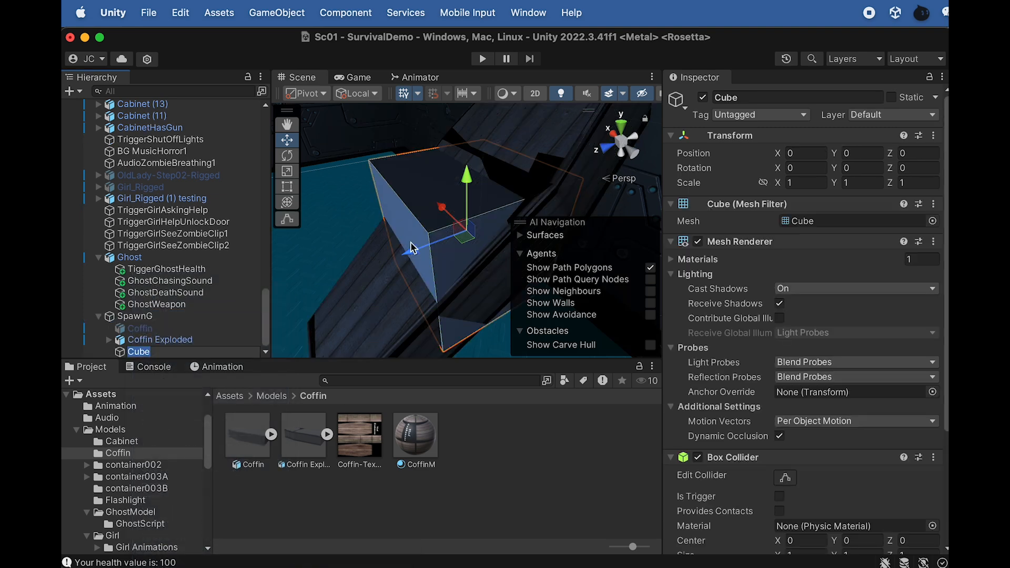
key(f)
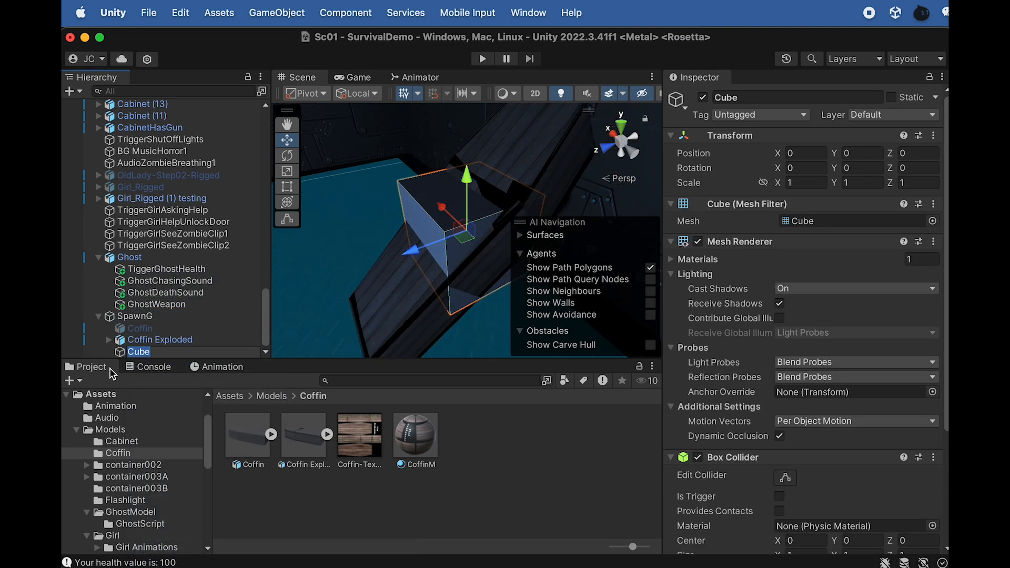
text(TriggerSpawn)
key(Return)
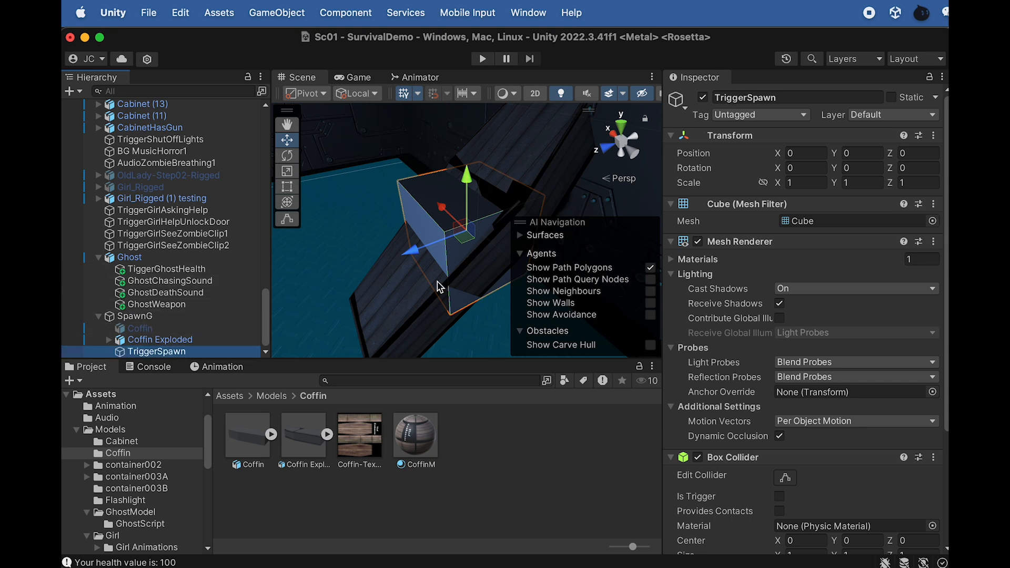
Scale the TriggerSpawn cube to about 0.92 × 2.01 × 2.65 around the coffin and deactivate it
key(r)
drag(466, 232, 567, 249)
alt+drag(414, 255, 625, 281)
mouse_move(409, 227)
mouse_down()
mouse_move(456, 227)
mouse_move(395, 260)
mouse_move(426, 220)
mouse_move(415, 214)
mouse_up()
click(703, 98)
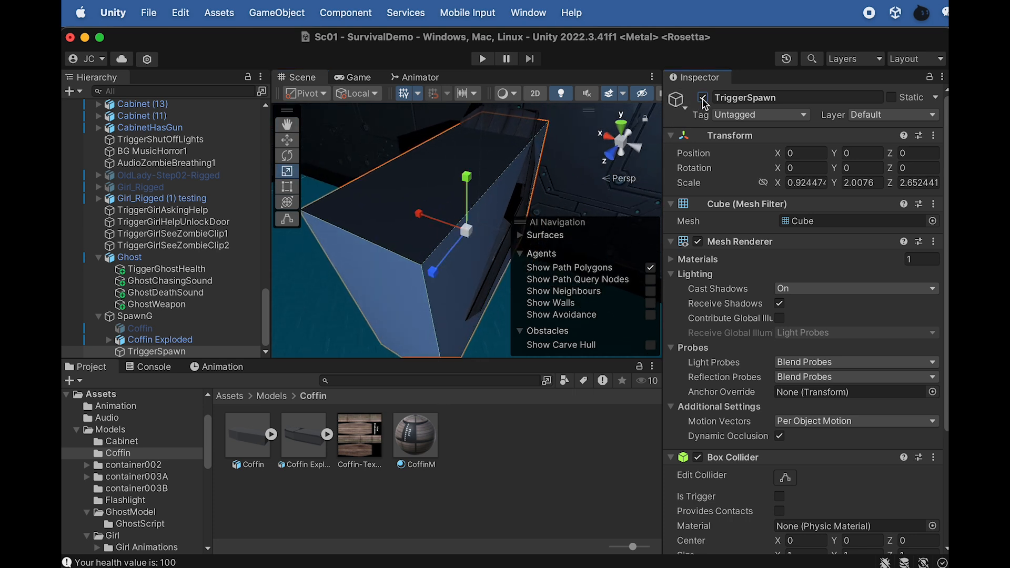
Check the Mesh Collider and Rigidbody components on polySurface2 inside Coffin Exploded
click(158, 339)
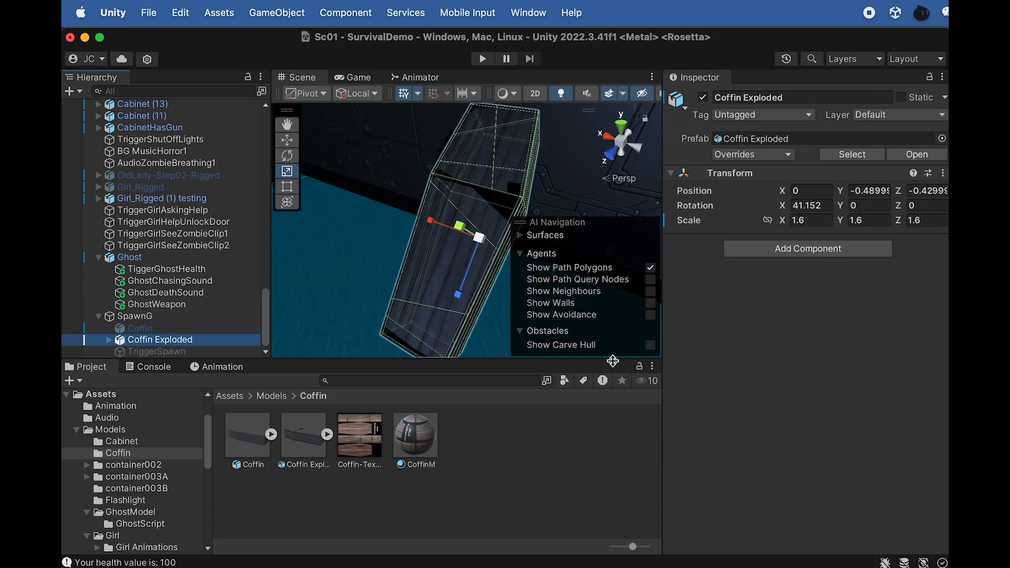
click(109, 340)
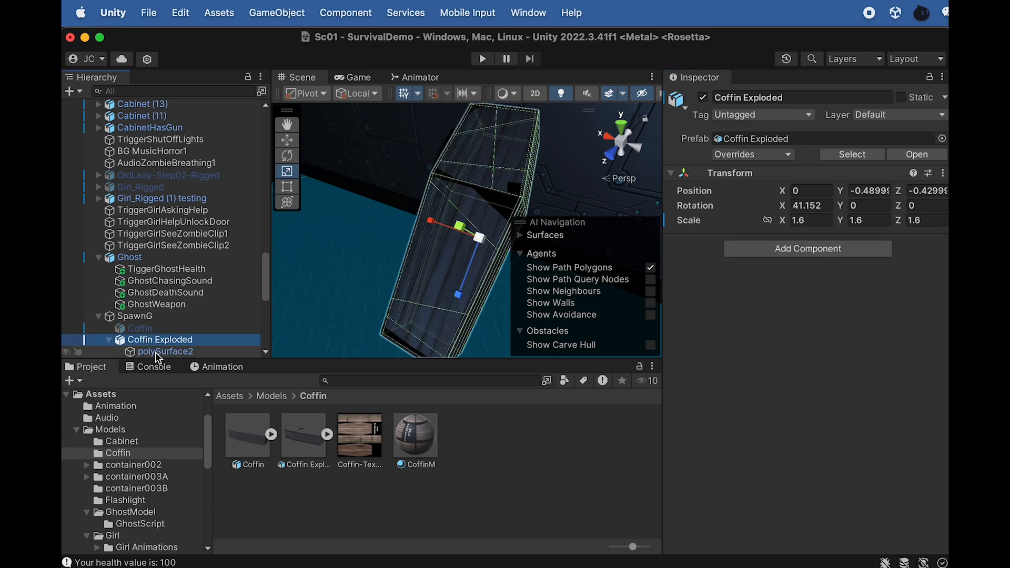
click(160, 352)
scroll(727, 427, down, 5)
scroll(727, 423, down, 2)
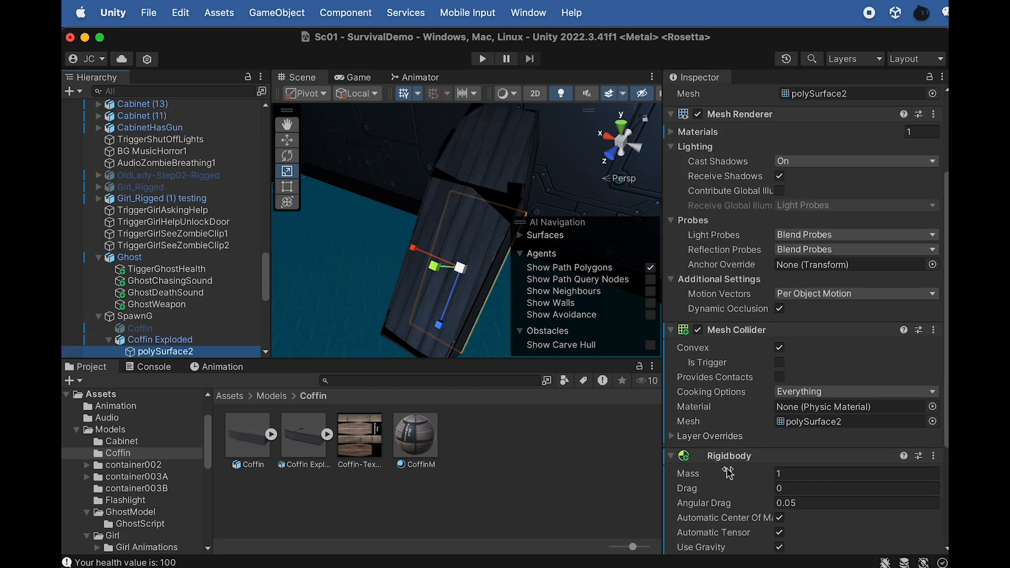
scroll(168, 326, down, 3)
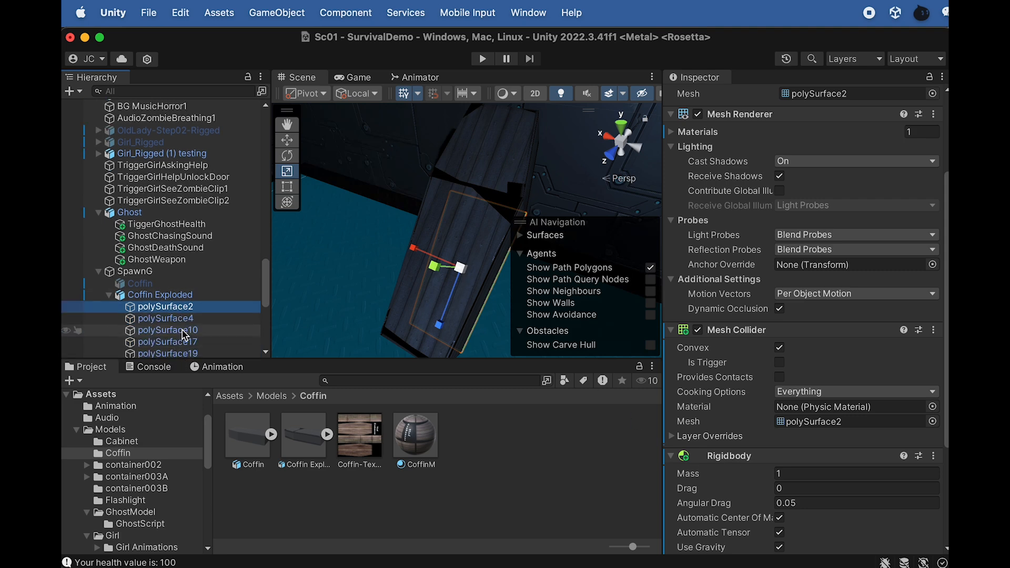
click(109, 296)
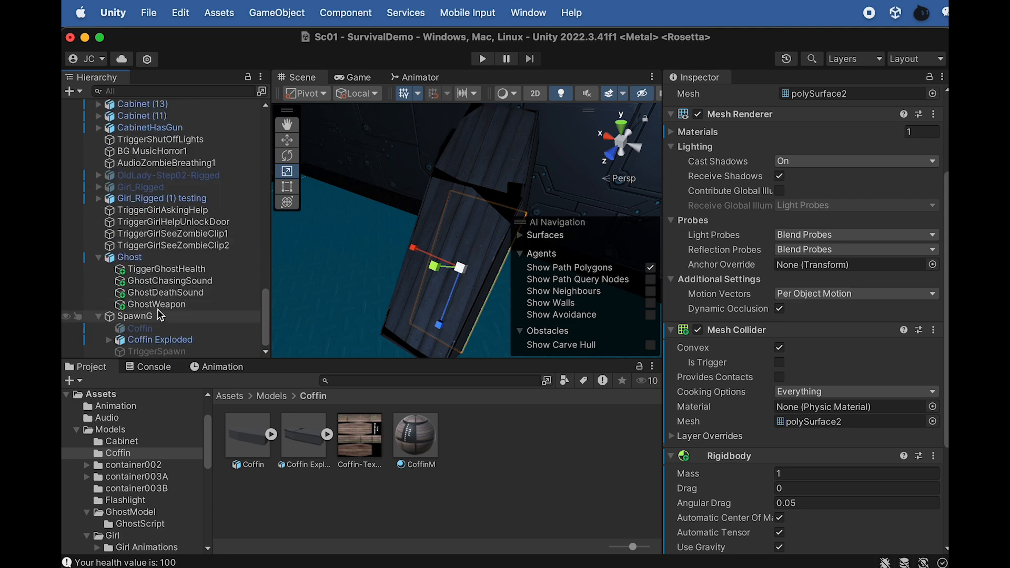
Deactivate Coffin Exploded and activate the intact Coffin
click(153, 341)
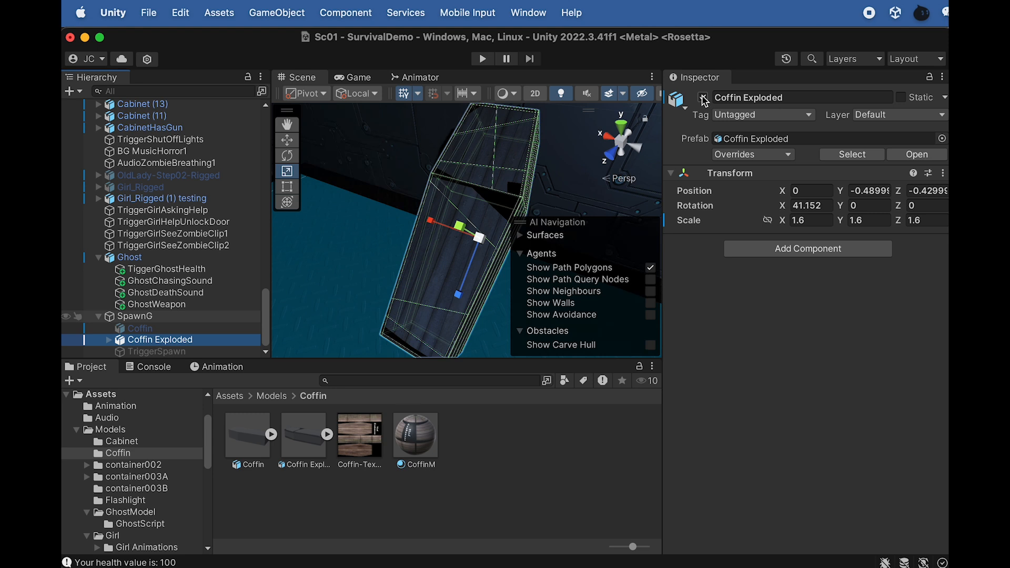
click(140, 329)
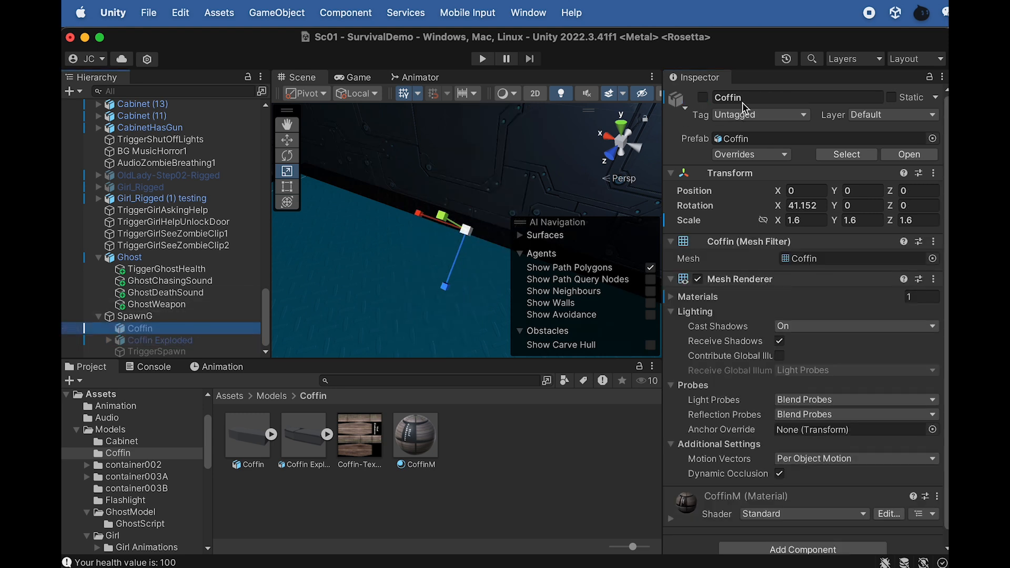
click(704, 99)
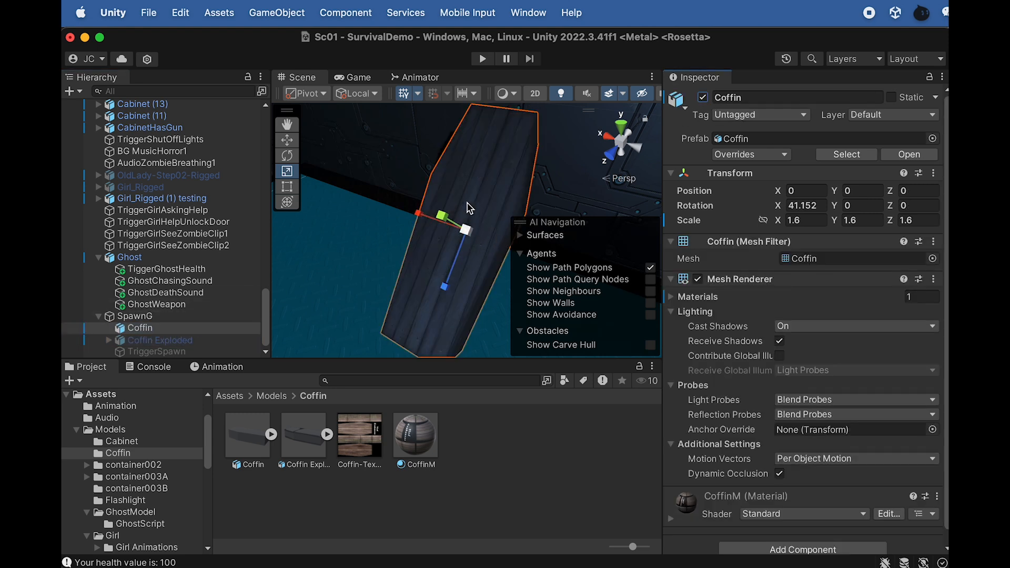
Add a Mesh Collider to the intact Coffin and make it convex
scroll(742, 492, down, 1)
click(777, 537)
text(mesh)
click(758, 567)
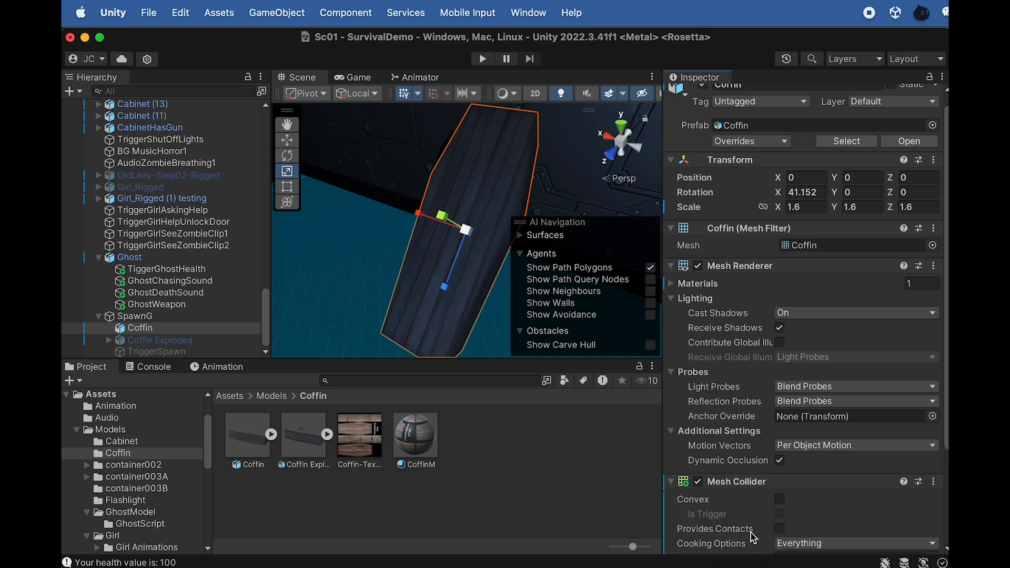
scroll(739, 518, down, 1)
scroll(750, 526, down, 8)
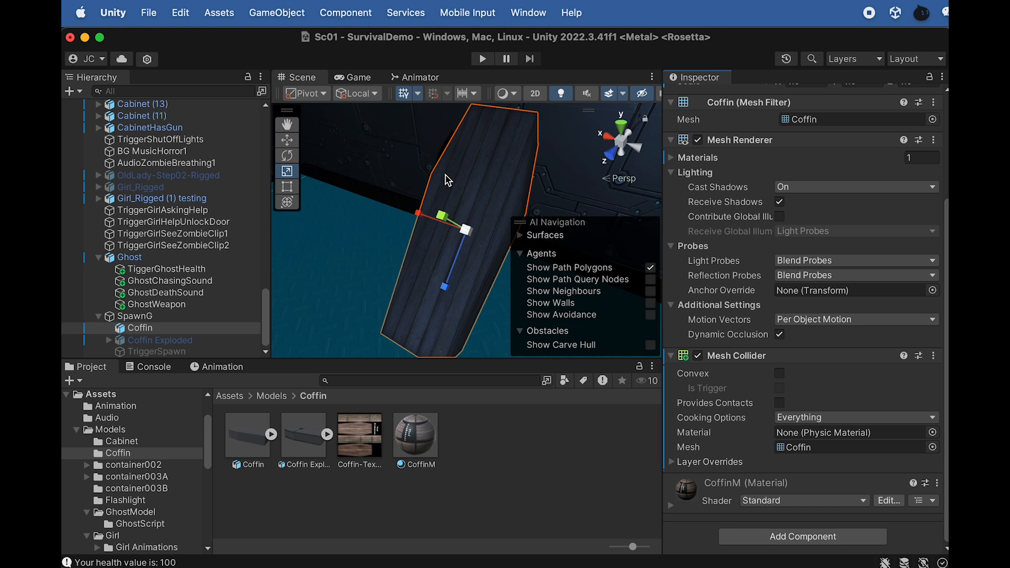
click(780, 375)
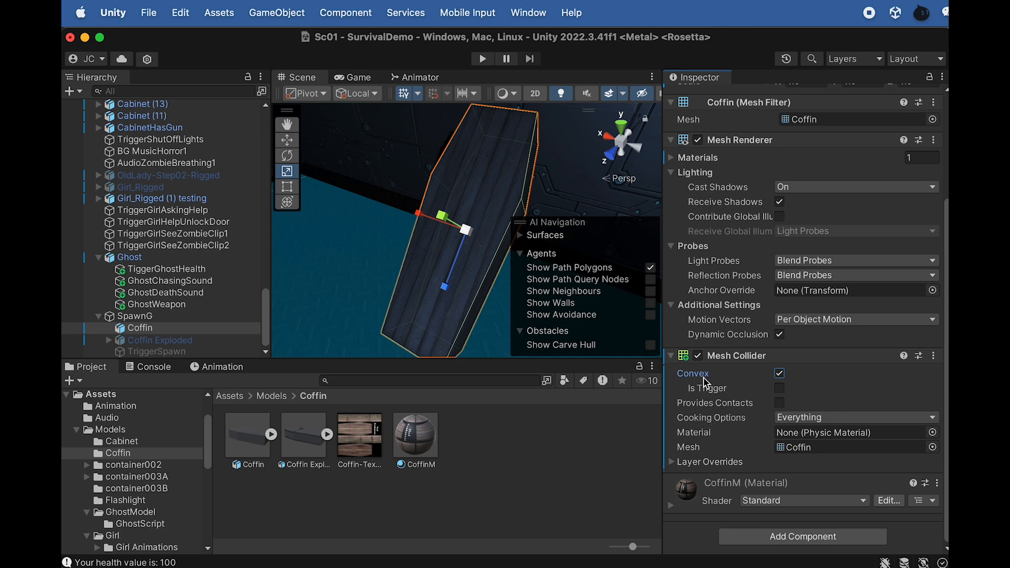
scroll(763, 158, up, 5)
click(703, 98)
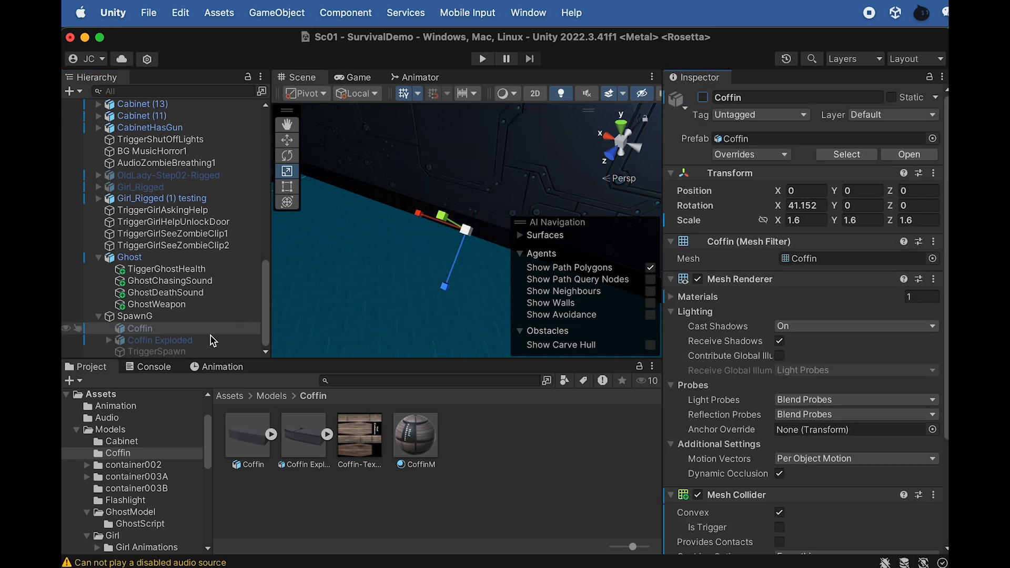
click(704, 98)
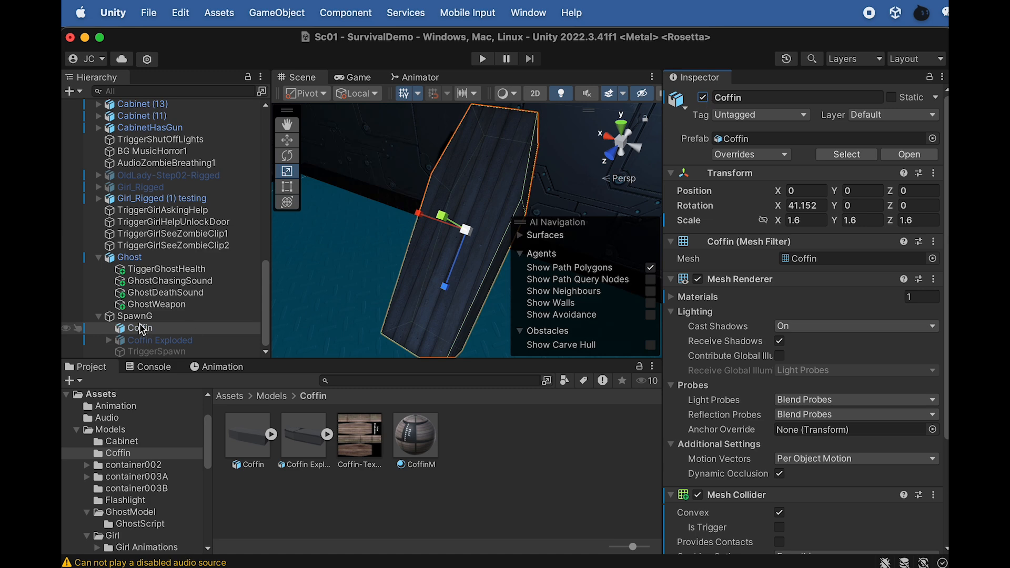
Reactivate the TriggerSpawn cube around the coffin
click(168, 341)
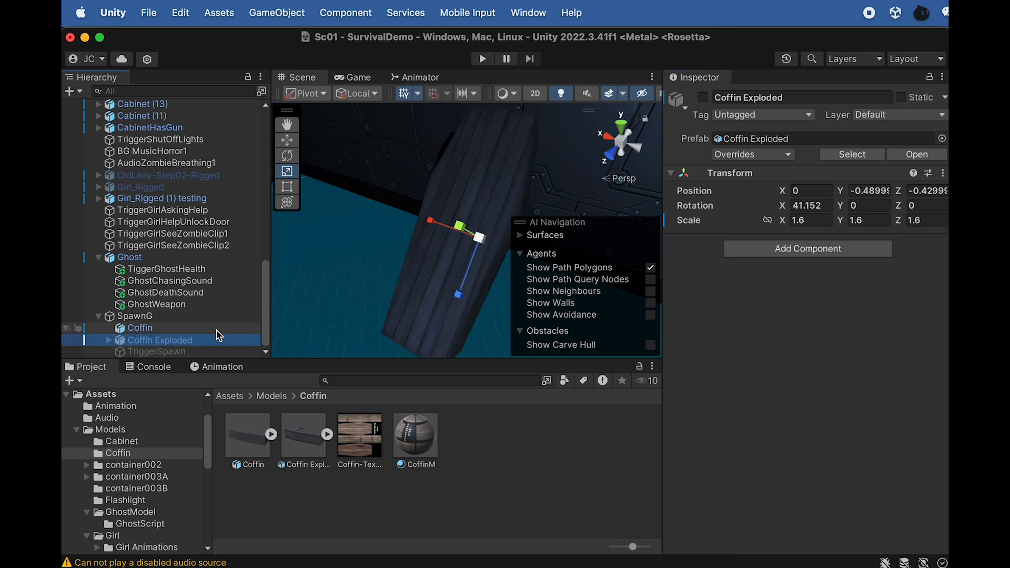
click(162, 350)
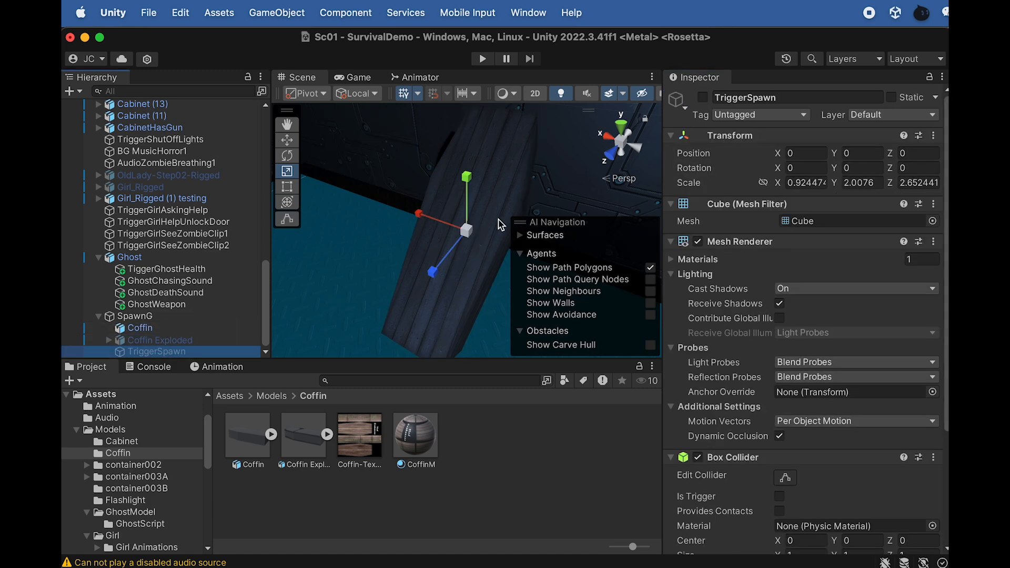
click(703, 98)
alt+drag(429, 249, 445, 187)
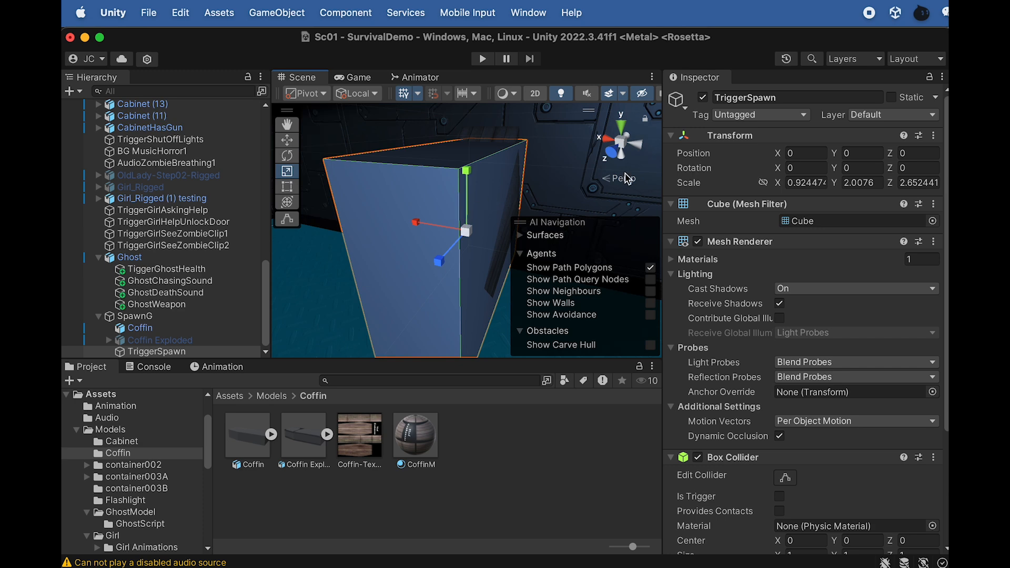
Make TriggerSpawn's Box Collider a trigger and disable its Mesh Renderer
scroll(726, 368, down, 3)
click(780, 439)
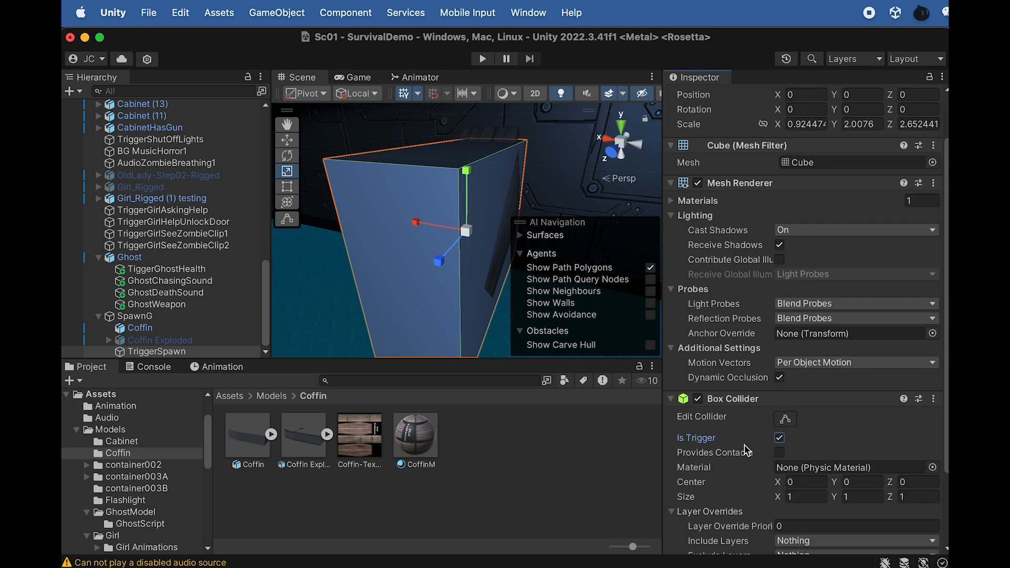
click(698, 183)
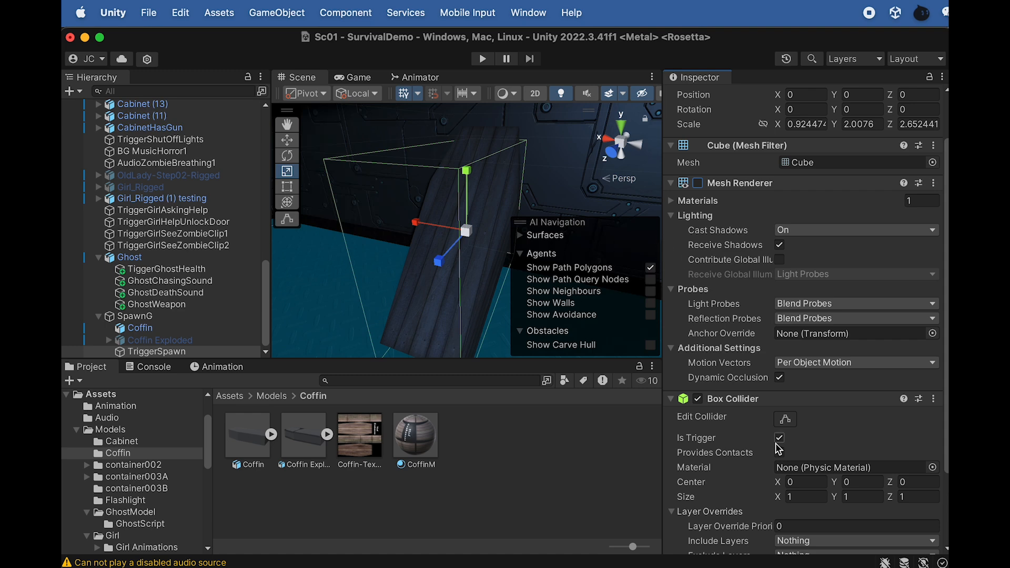
scroll(760, 458, down, 3)
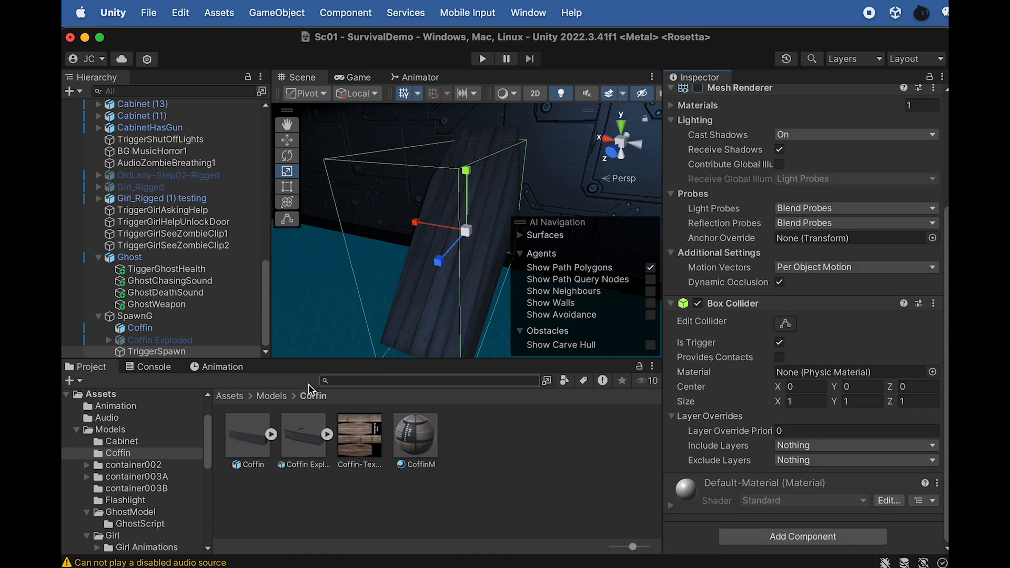
Import the Spawn folder from Finder into Assets/Models/Coffin in the Unity project
click(272, 397)
double_click(312, 439)
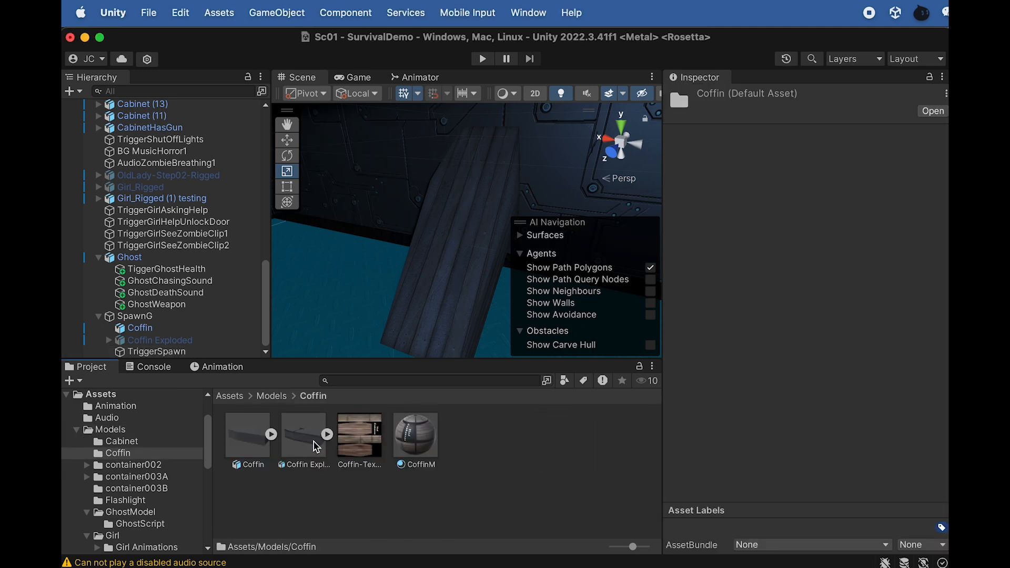
key(super+Tab)
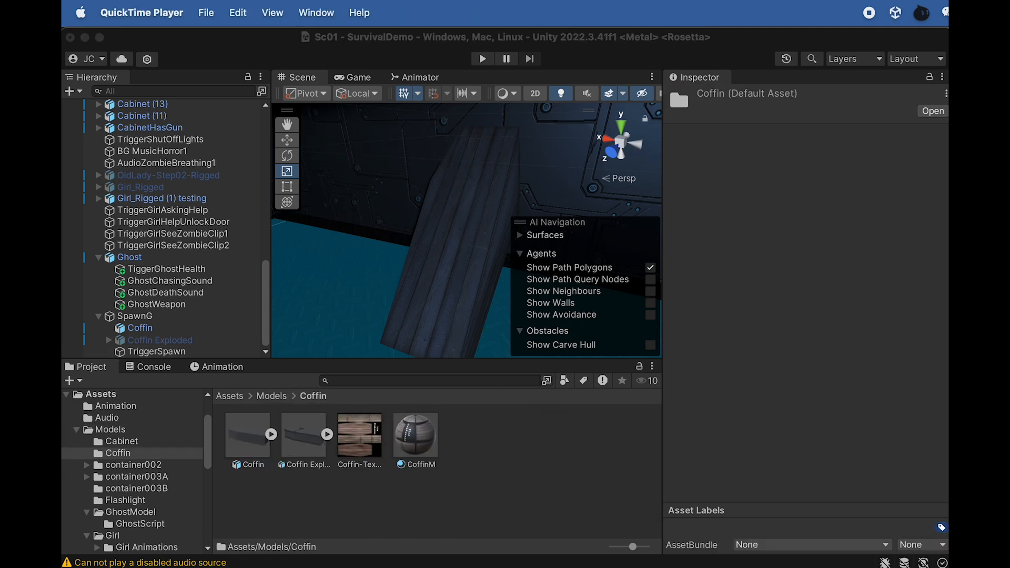
key(super+Tab)
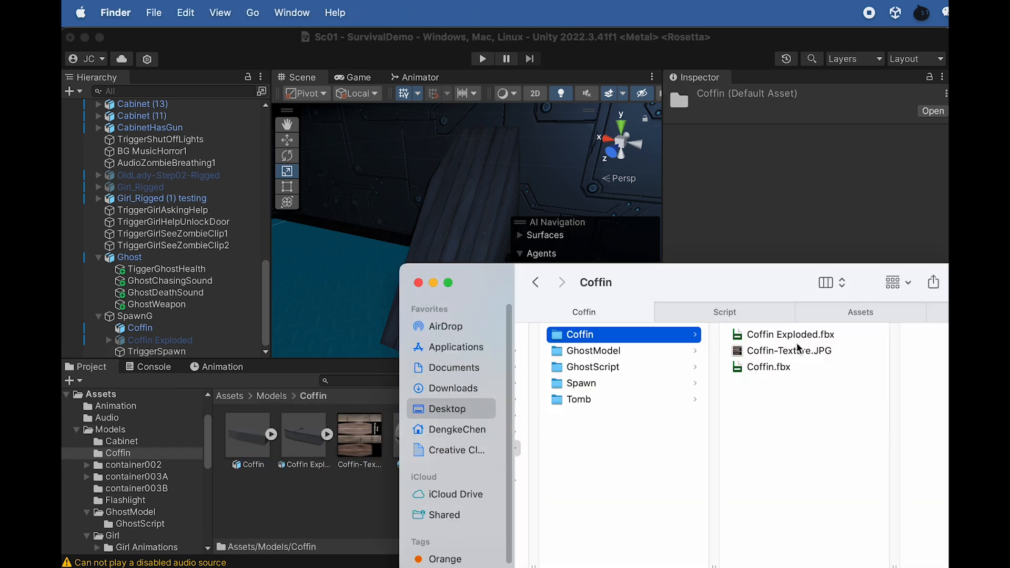
click(593, 386)
drag(691, 278, 786, 294)
drag(682, 403, 380, 496)
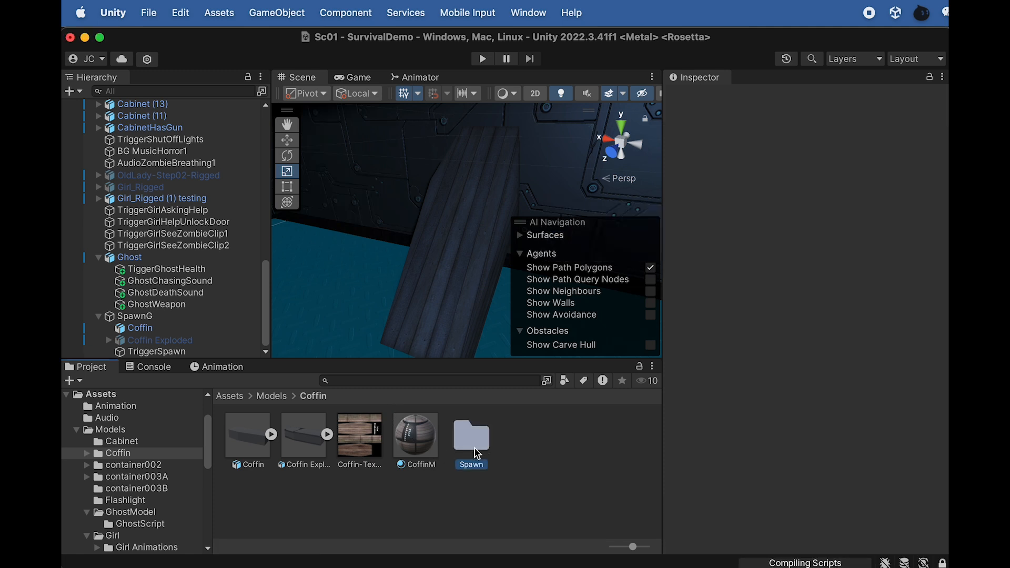
Attach the EnemySpawn script from the imported Spawn folder to TriggerSpawn
double_click(477, 454)
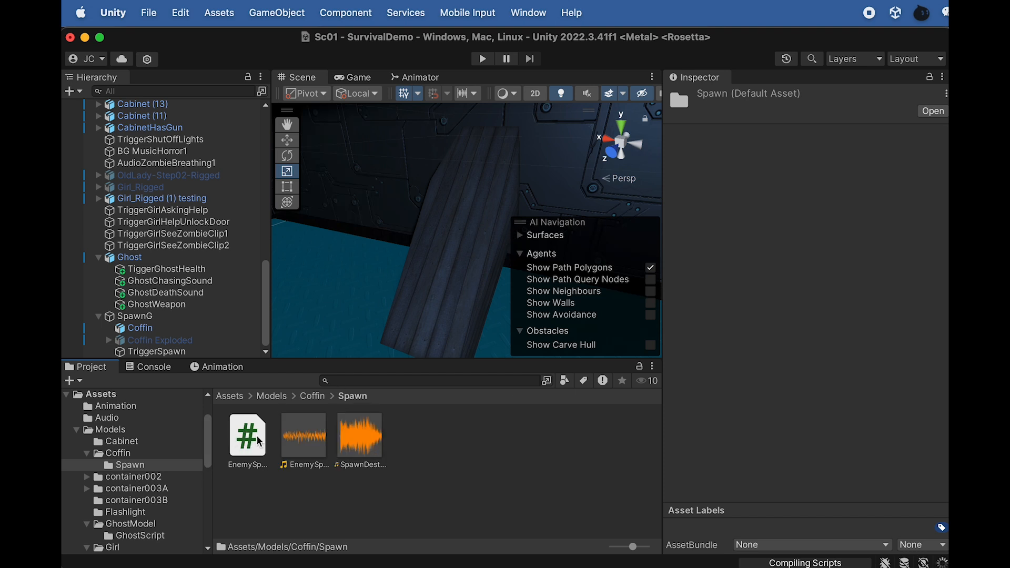
drag(251, 446, 162, 362)
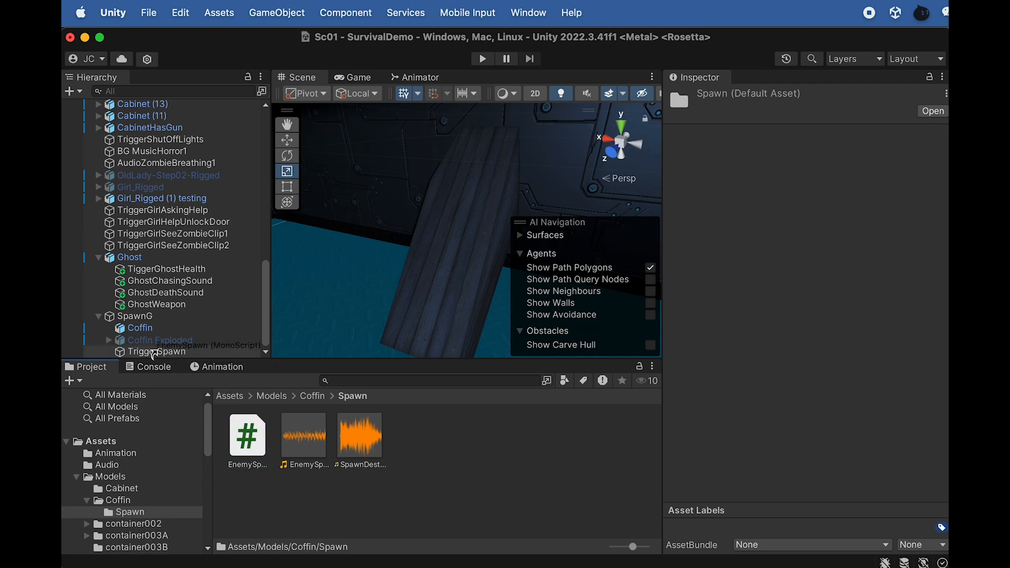
click(158, 353)
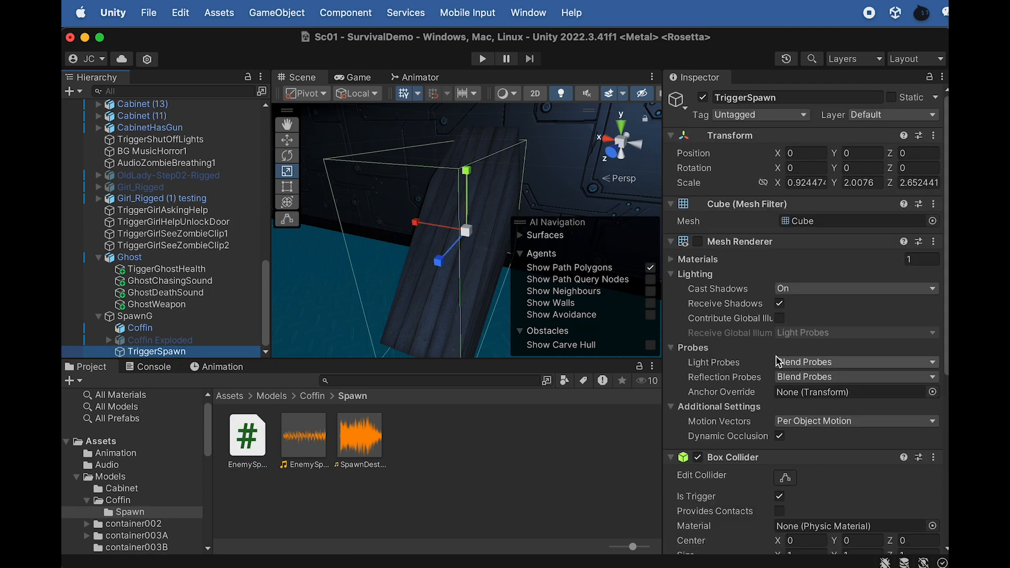
scroll(733, 415, down, 10)
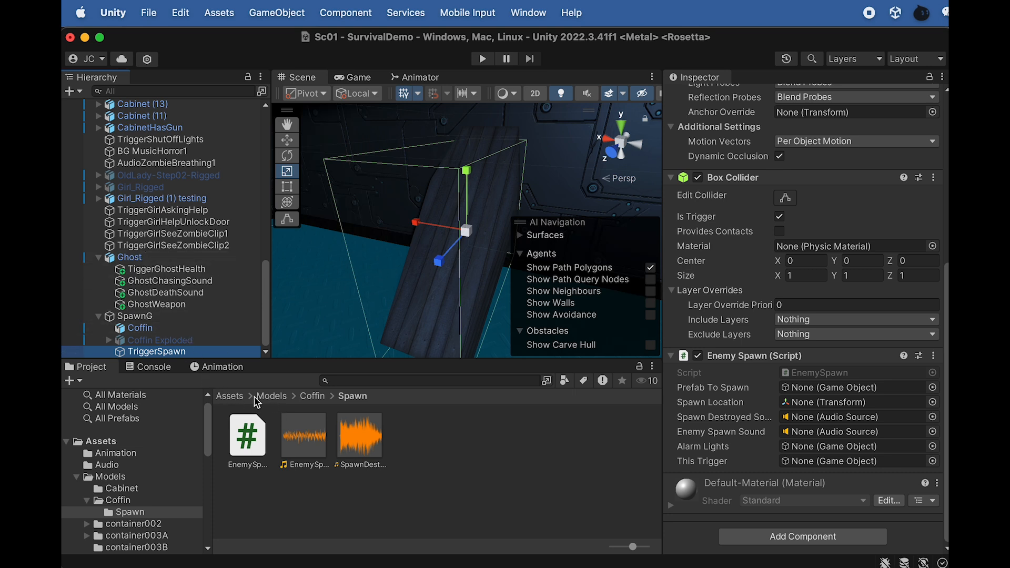
Open the GhostModel folder under Assets/Models in the project files
click(274, 397)
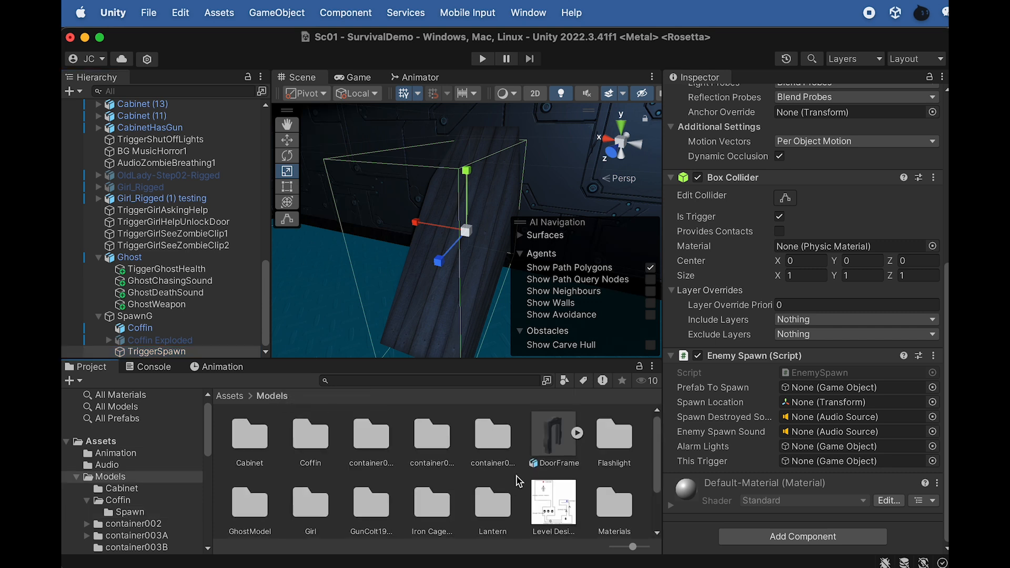
scroll(498, 500, down, 1)
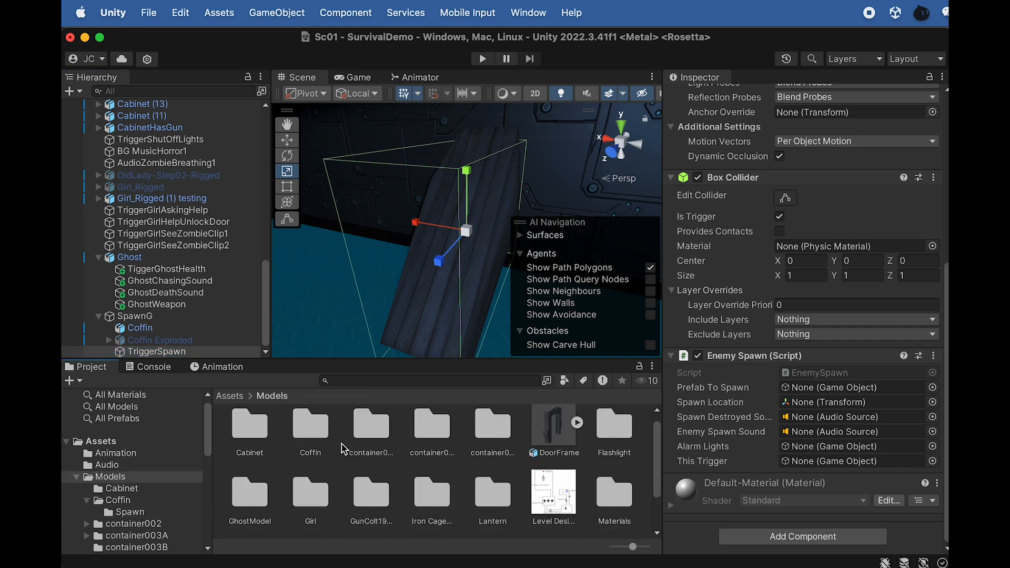
scroll(250, 492, down, 1)
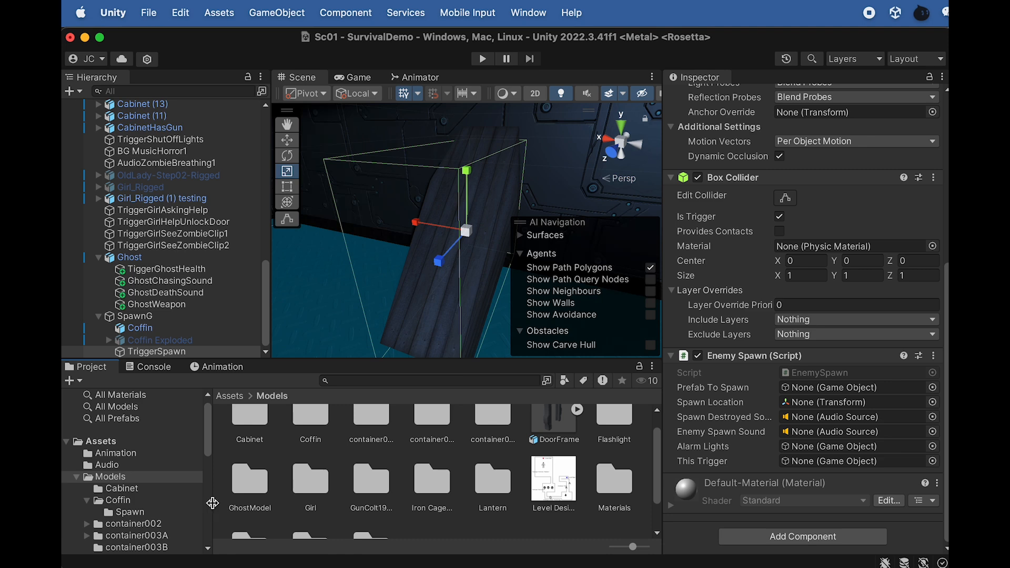
double_click(248, 487)
Rename the Ghost object in the scene to GhostSpawn
click(131, 257)
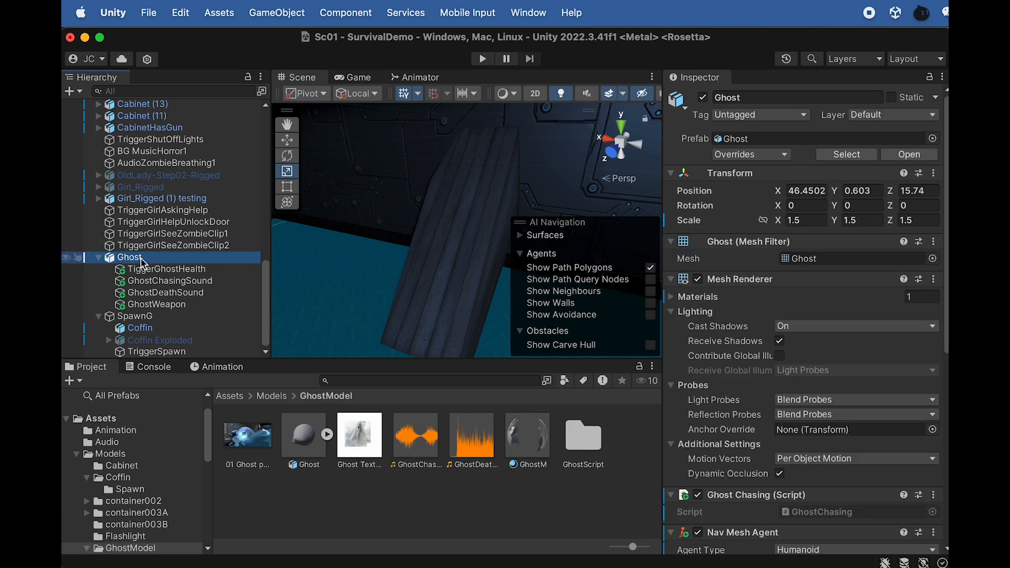
key(f)
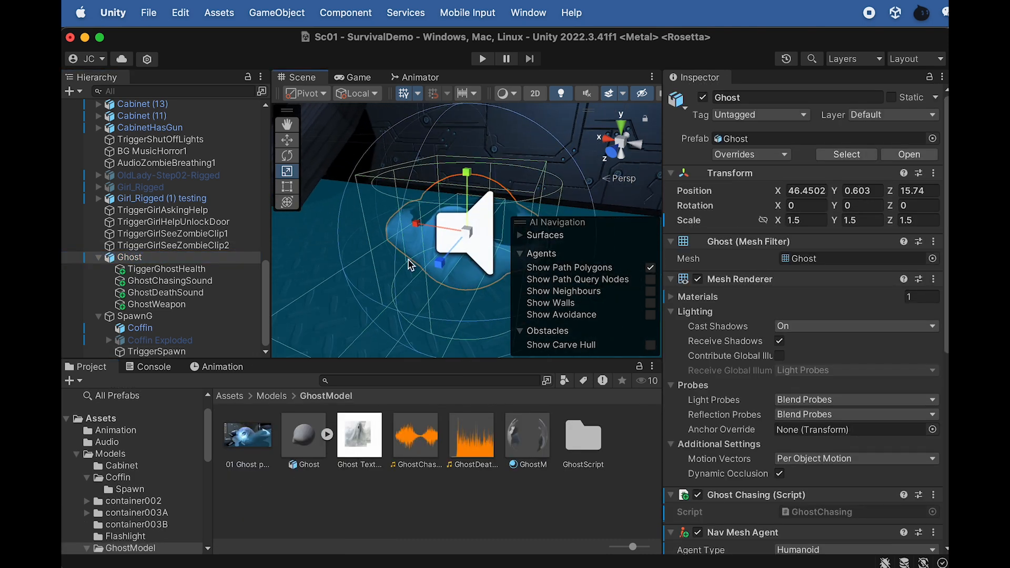
click(143, 258)
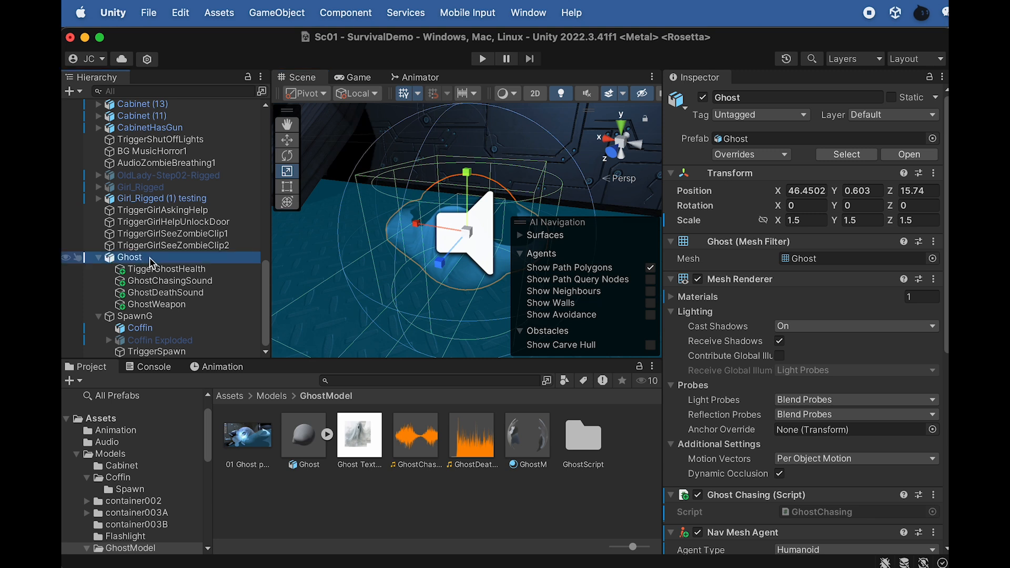
click(151, 260)
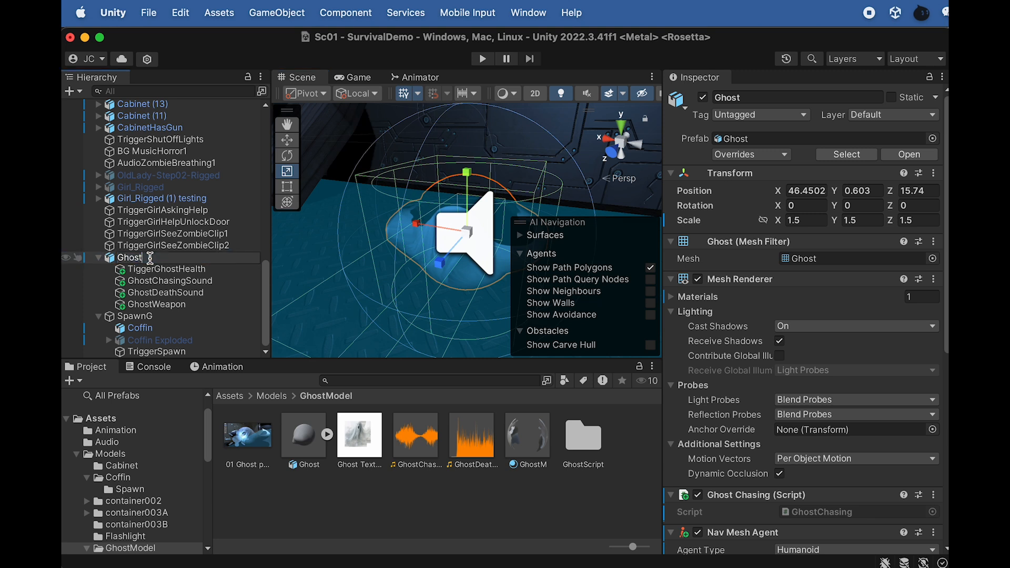
key(Return)
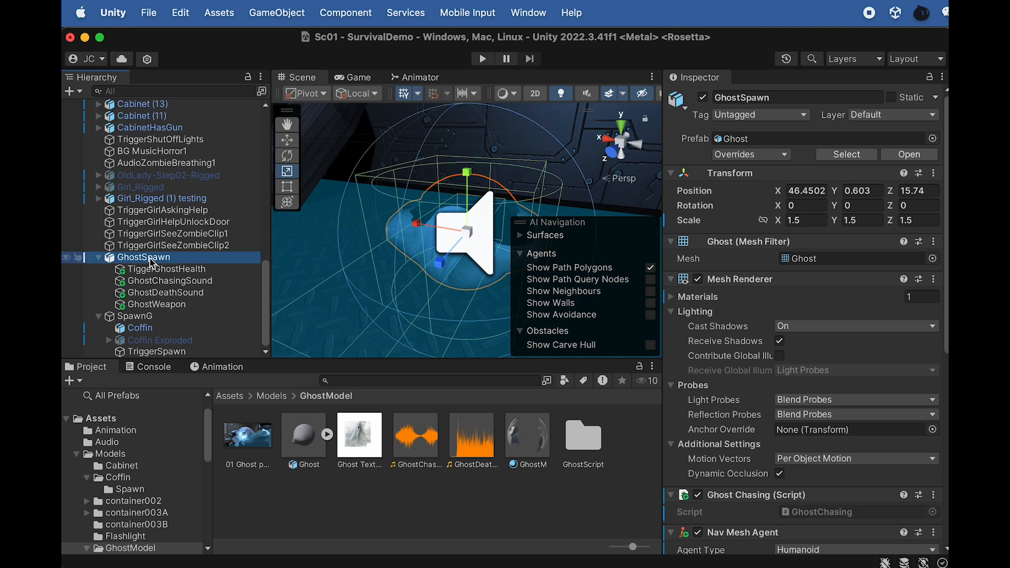
Collapse GhostSpawn's hierarchy and save the object as a prefab variant in Assets/Models/GhostModel
click(98, 257)
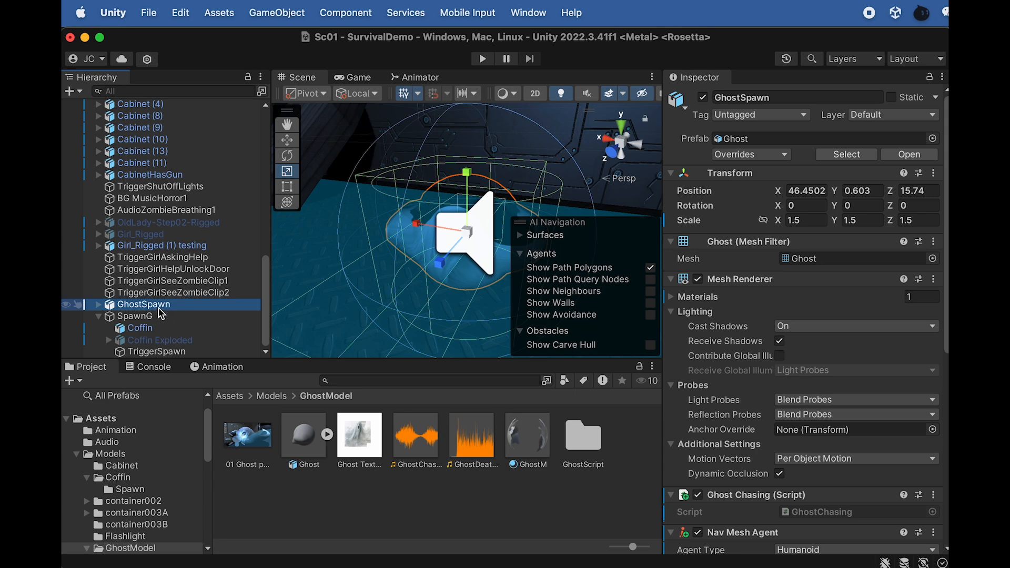
drag(141, 307, 314, 403)
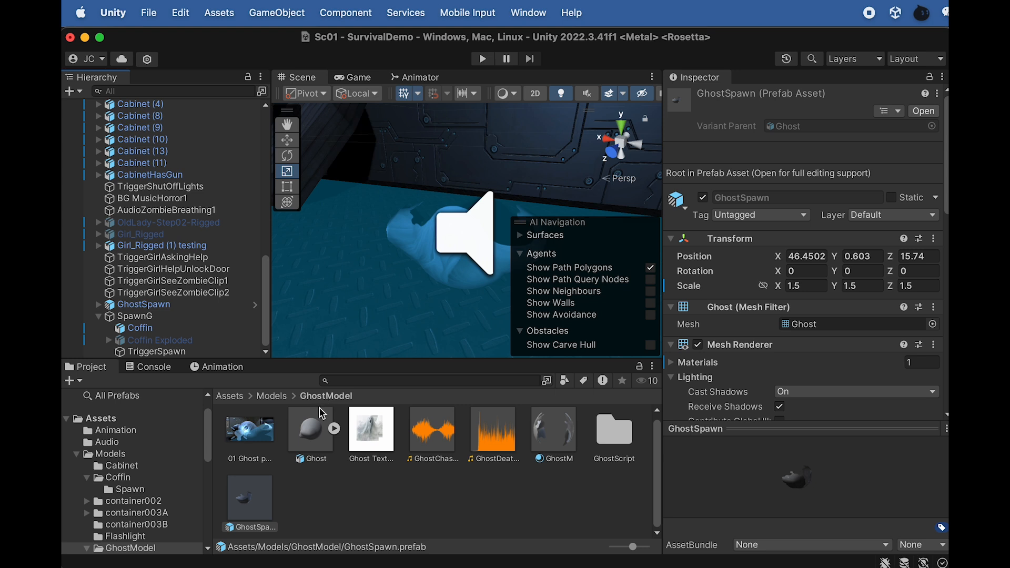
click(260, 518)
Open the GhostSpawn prefab and check TiggerGhostHealth's Ghost Health script references and GhostChasingSound's audio settings
double_click(252, 503)
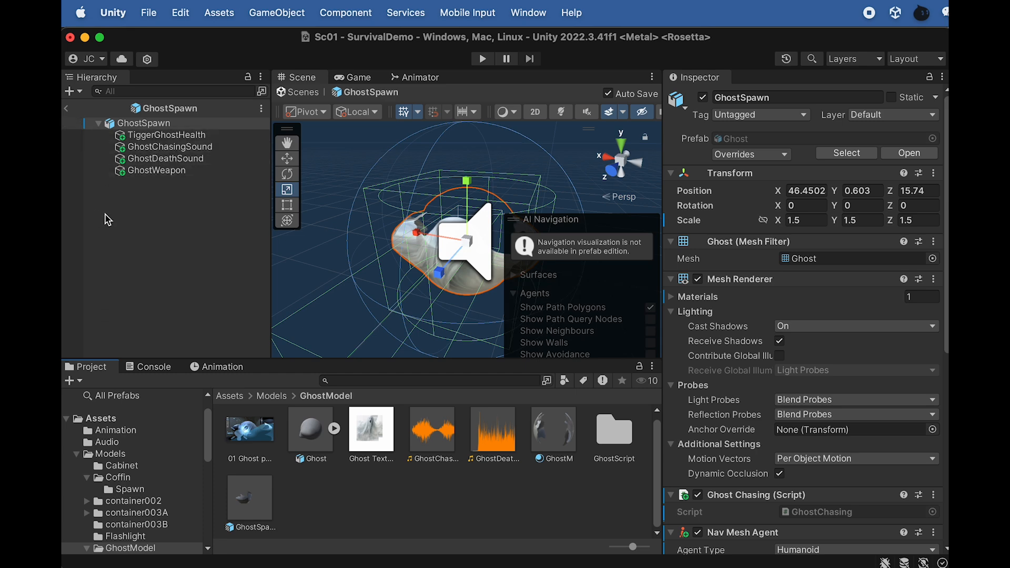
click(165, 135)
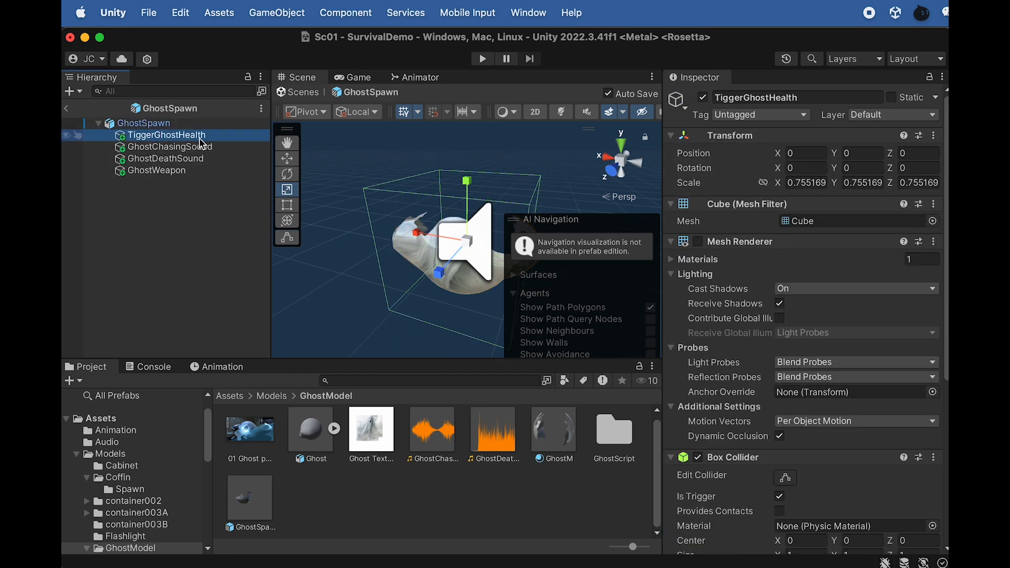
scroll(736, 389, down, 5)
scroll(745, 399, down, 1)
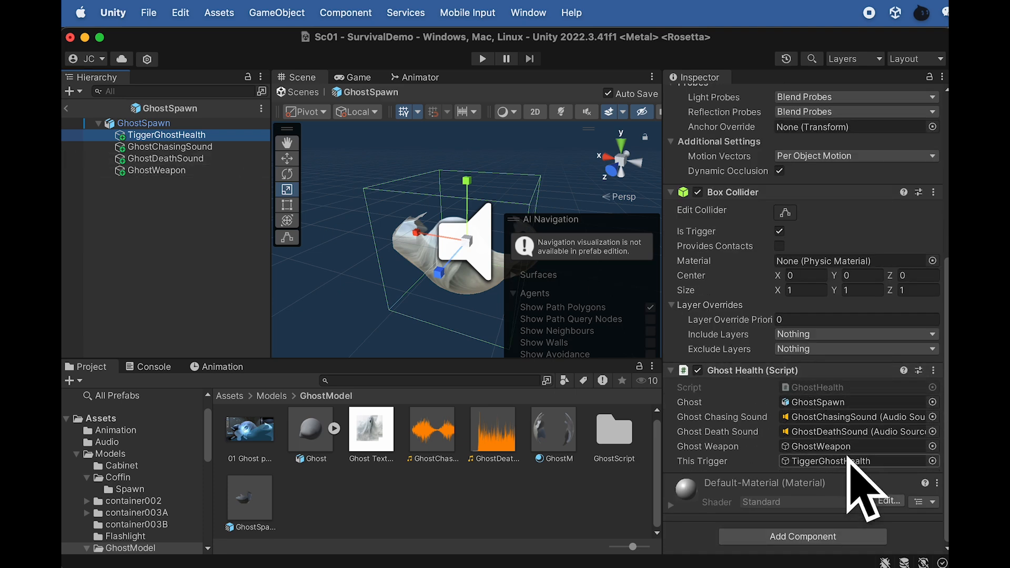
click(174, 147)
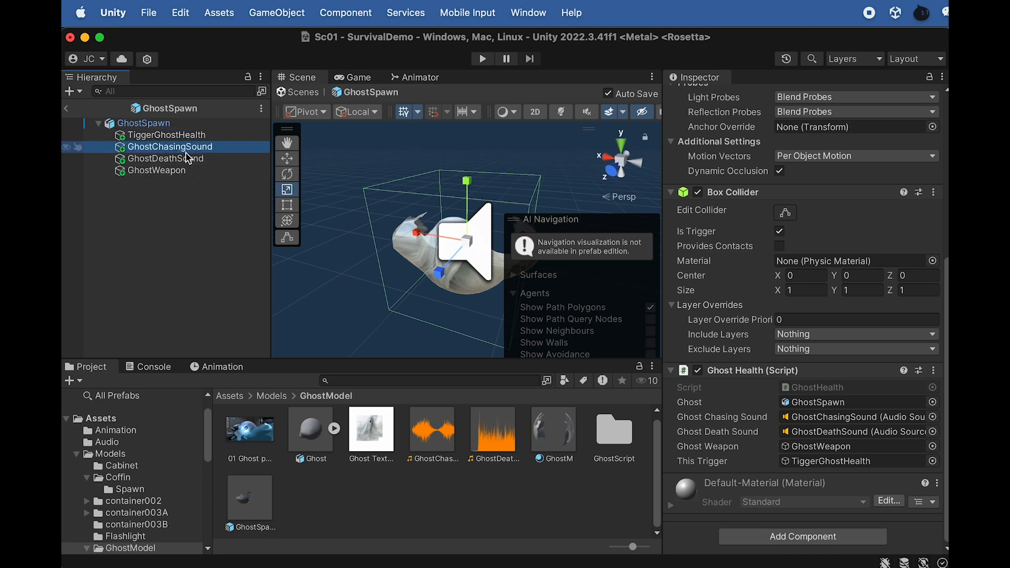
scroll(734, 115, up, 5)
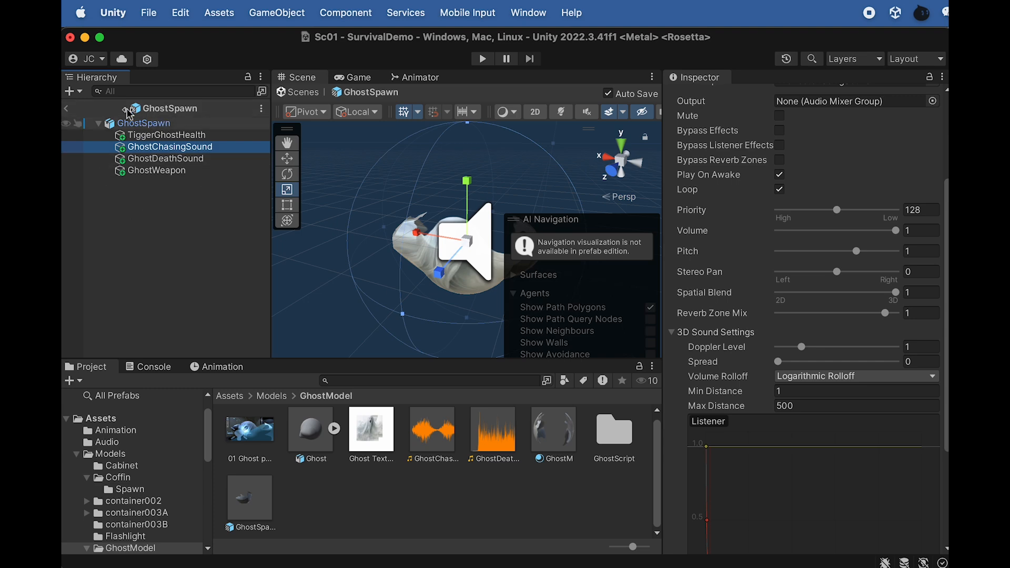
Leave prefab editing and deactivate the GhostSpawn instance in the scene
click(66, 108)
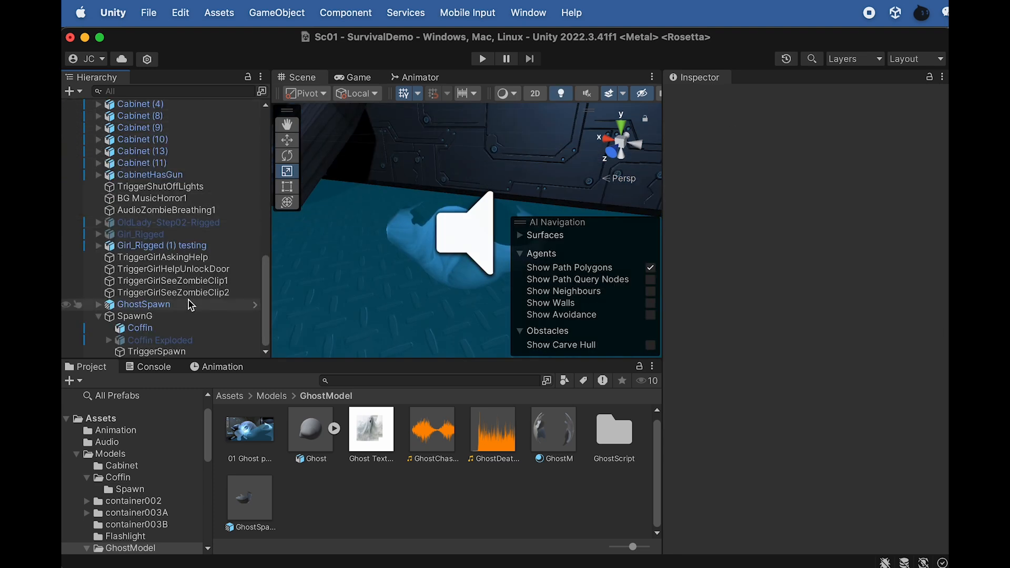
click(160, 306)
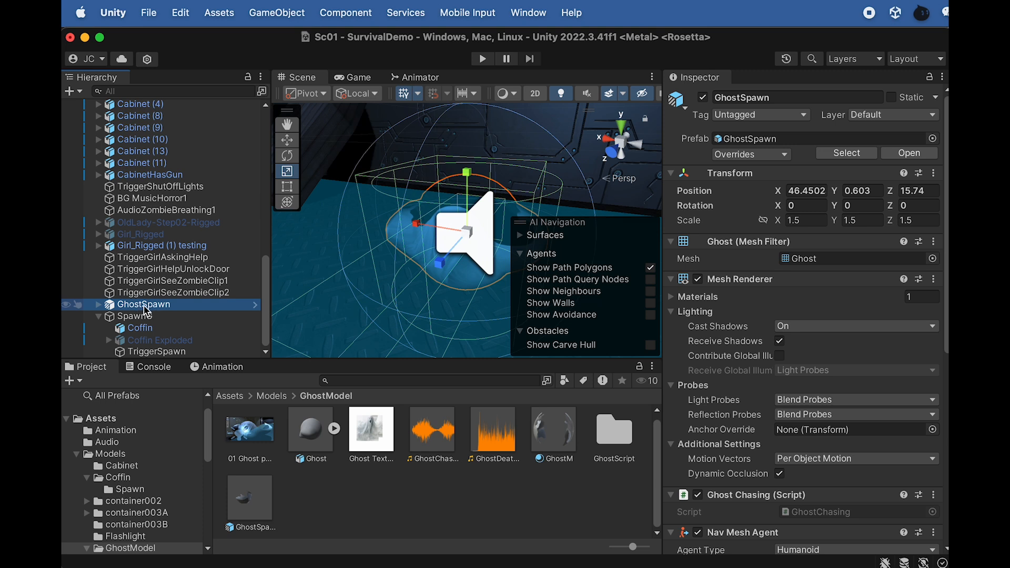
click(703, 98)
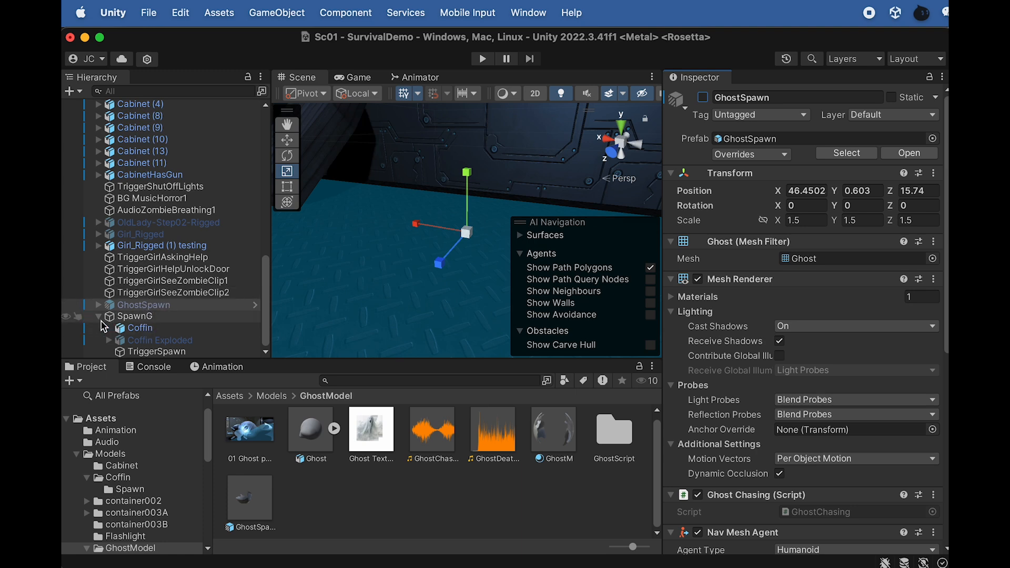
In TriggerSpawn's Enemy Spawn script, assign the GhostSpawn prefab as Prefab To Spawn and TriggerSpawn as the Spawn Location
click(153, 353)
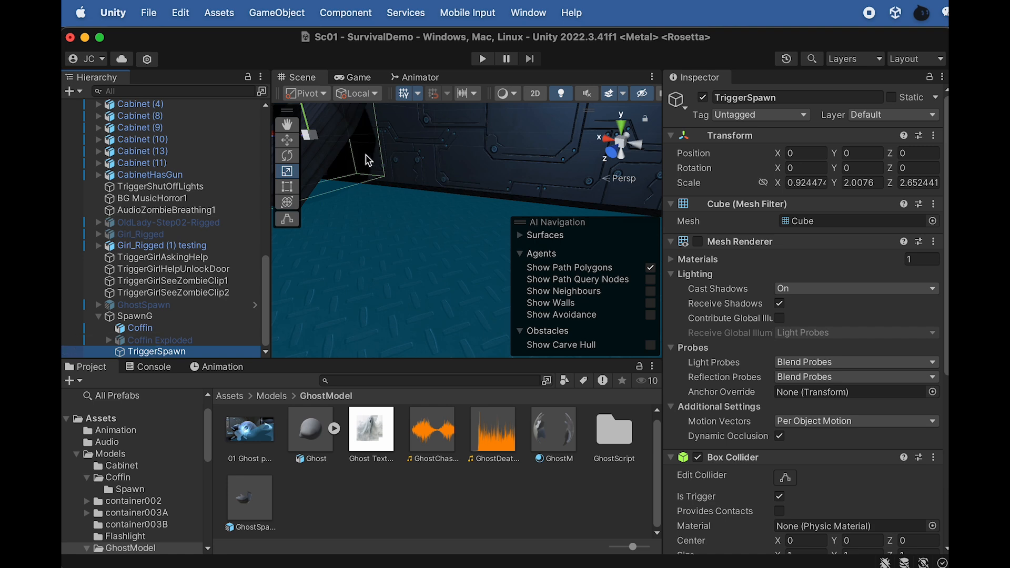
key(f)
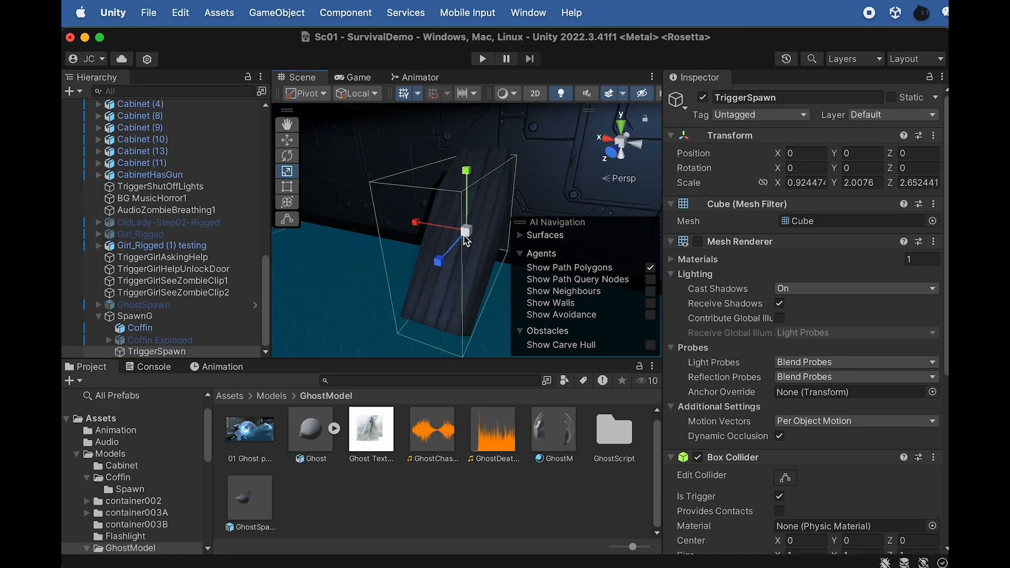
scroll(748, 405, down, 10)
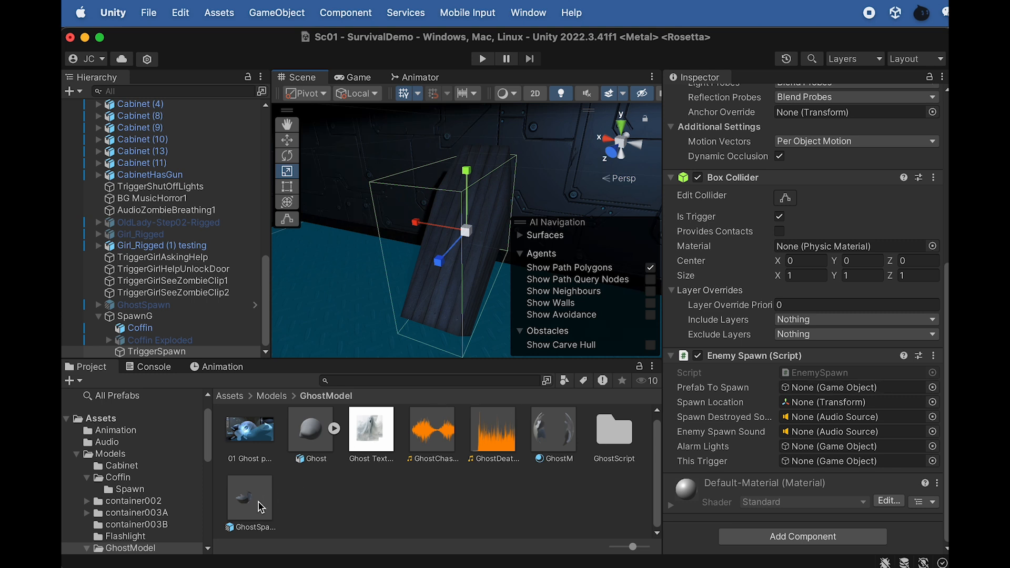
drag(248, 515, 811, 410)
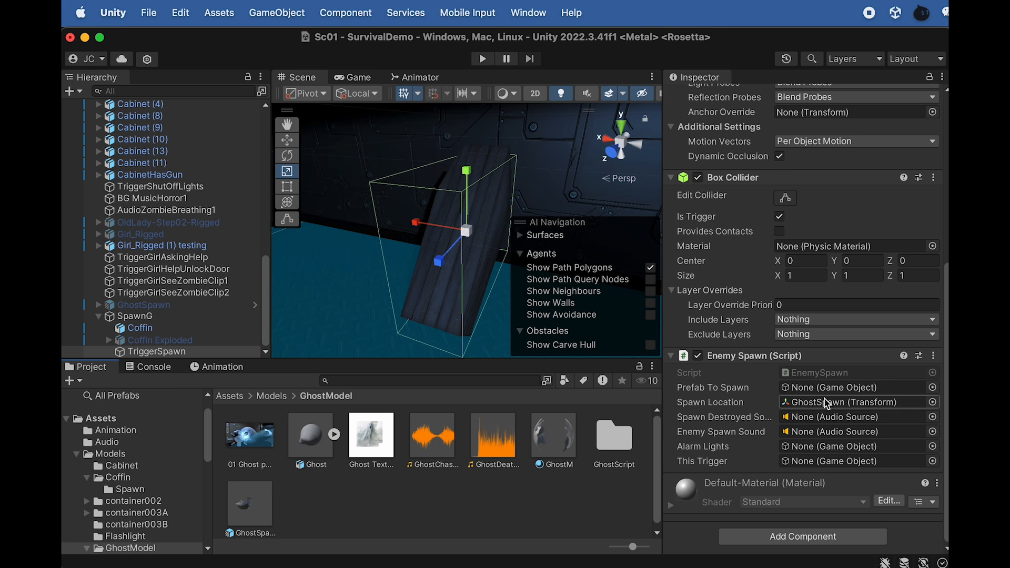
drag(252, 511, 807, 392)
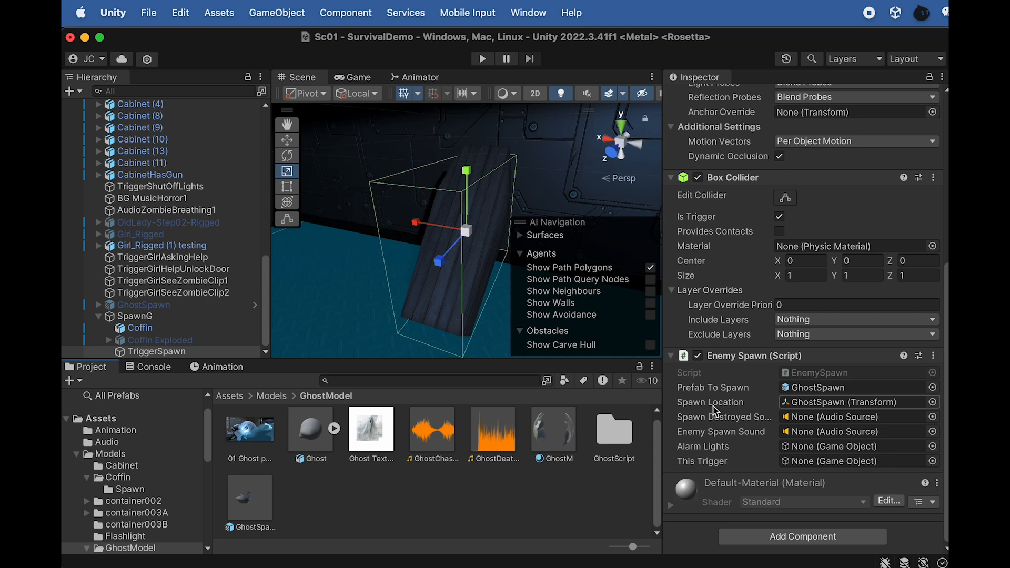
drag(153, 351, 827, 407)
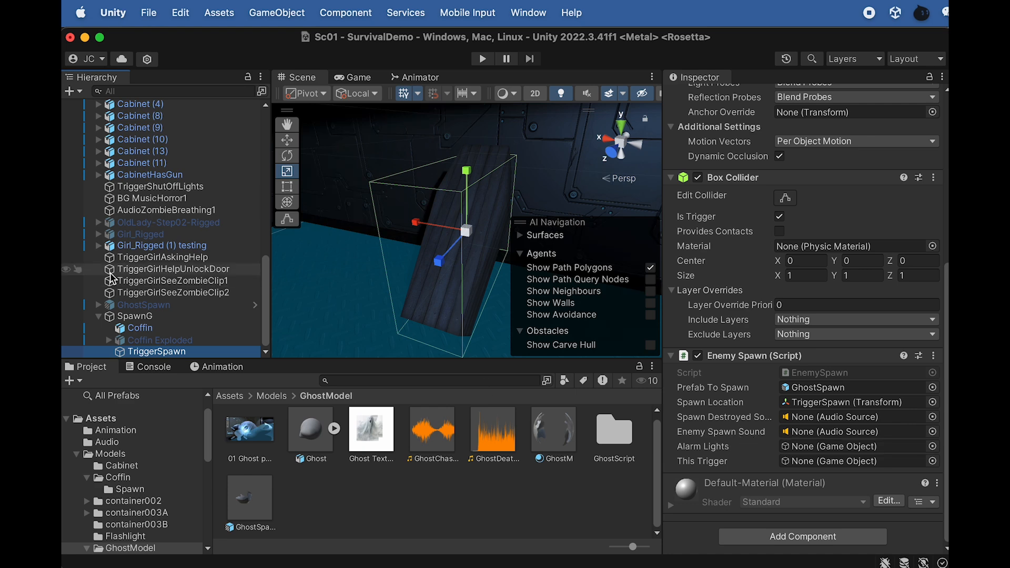
Create an empty child object under SpawnG and name it EnemySpawnSound
right_click(136, 316)
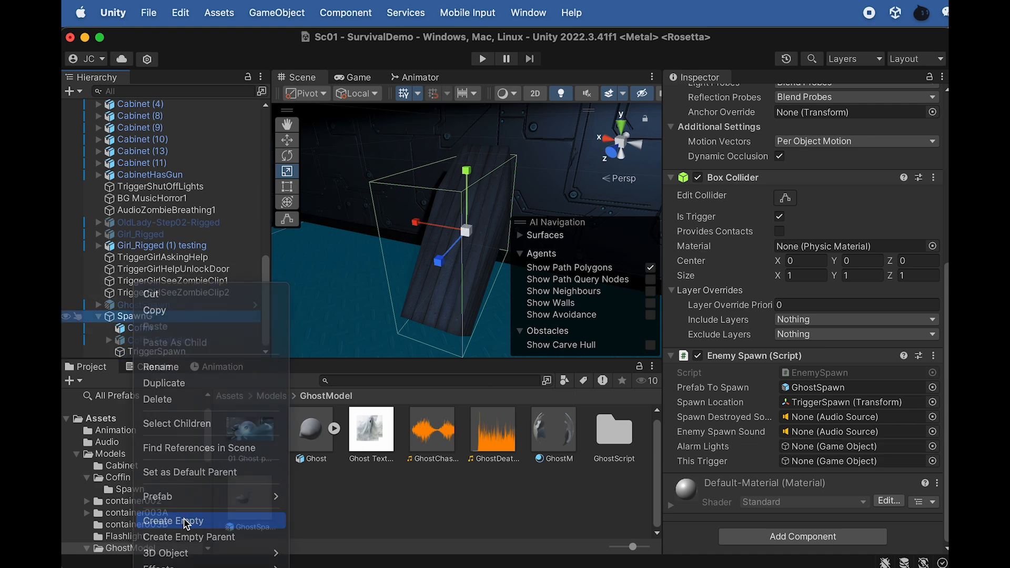
click(187, 522)
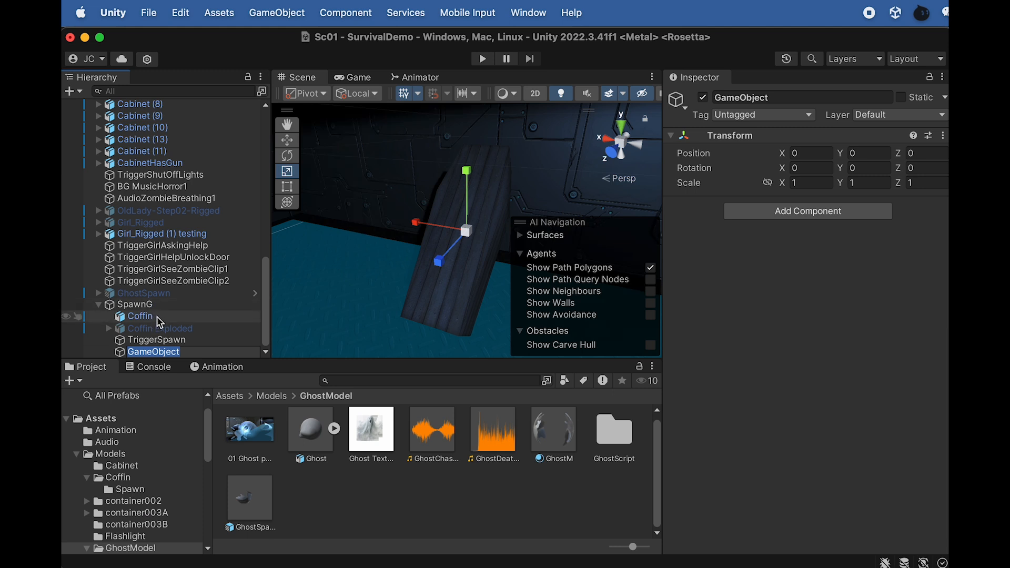
text(EnemySpawnSound)
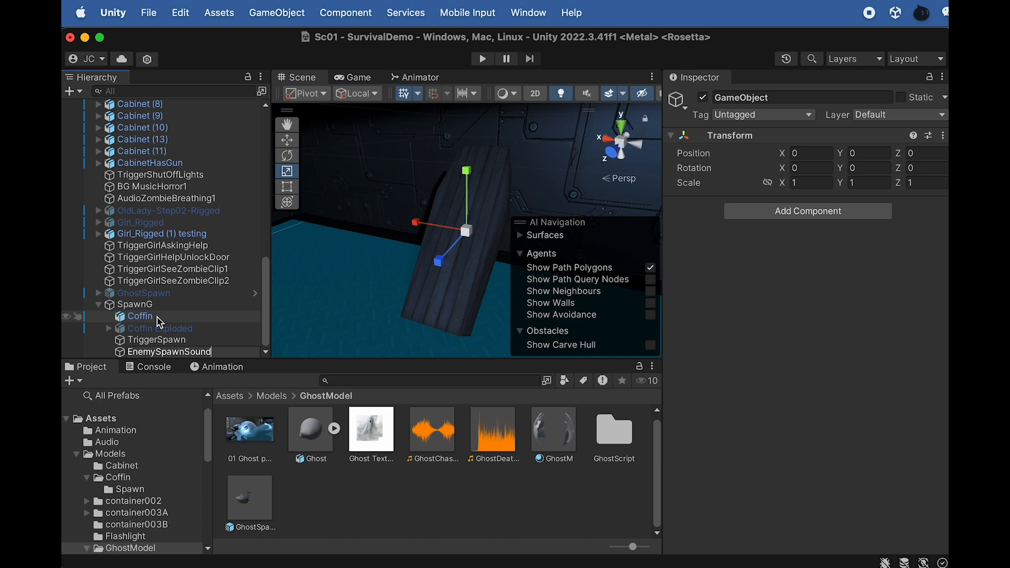
key(Return)
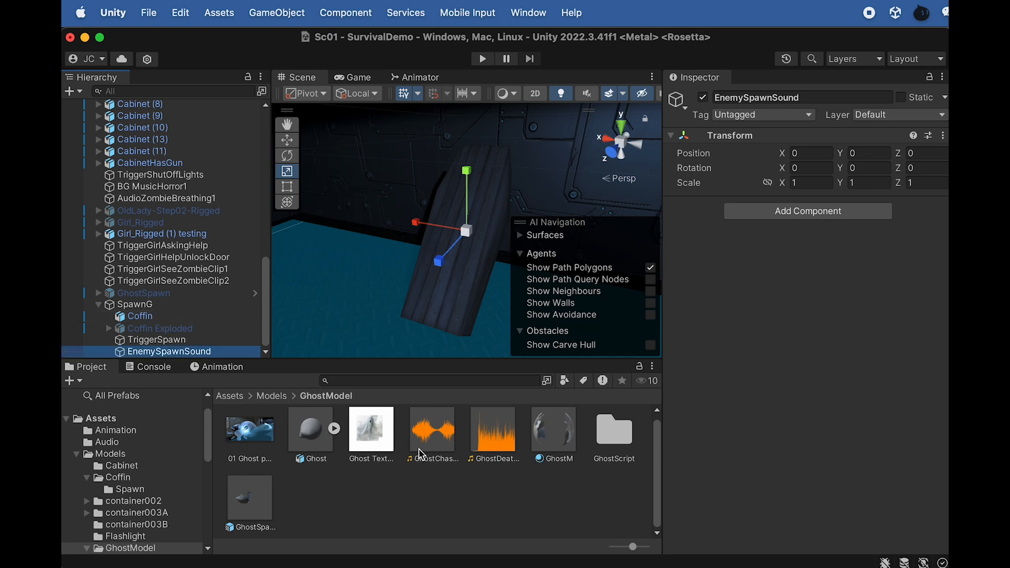
Add the EnemySpawnSound audio clip from Assets/Models/Coffin/Spawn to the EnemySpawnSound object as an audio source
scroll(467, 459, up, 1)
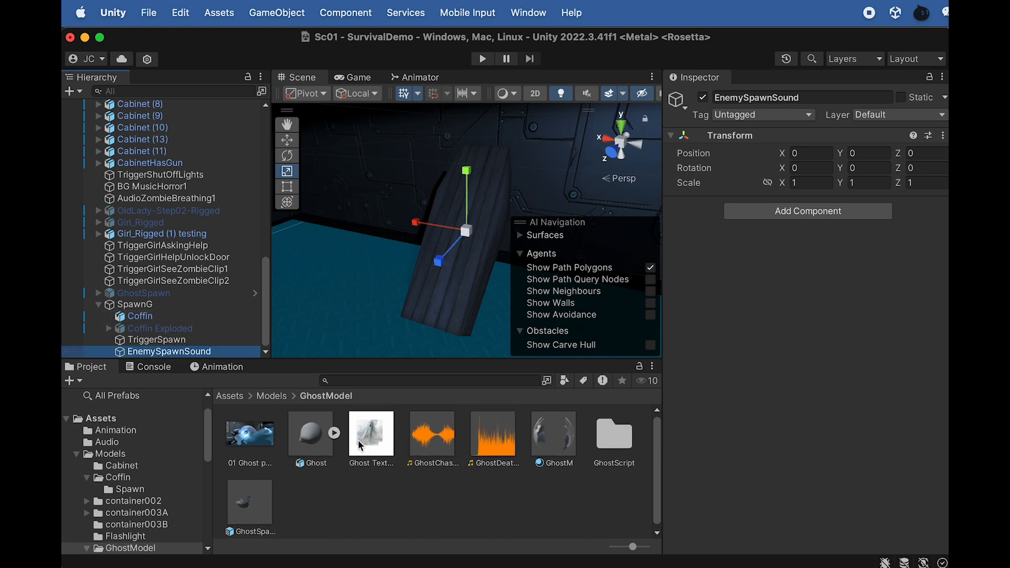
scroll(351, 434, up, 1)
click(619, 442)
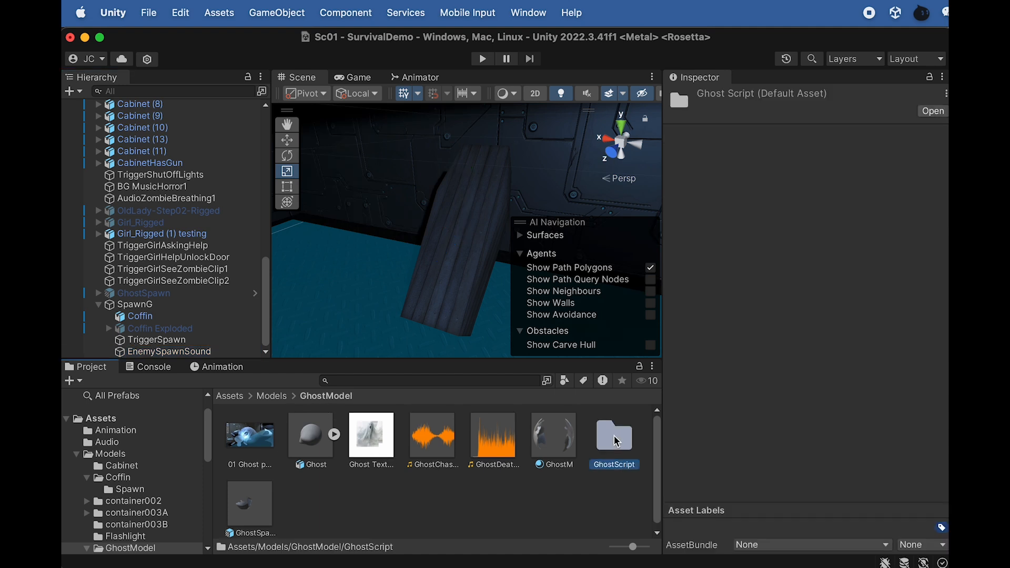
click(279, 396)
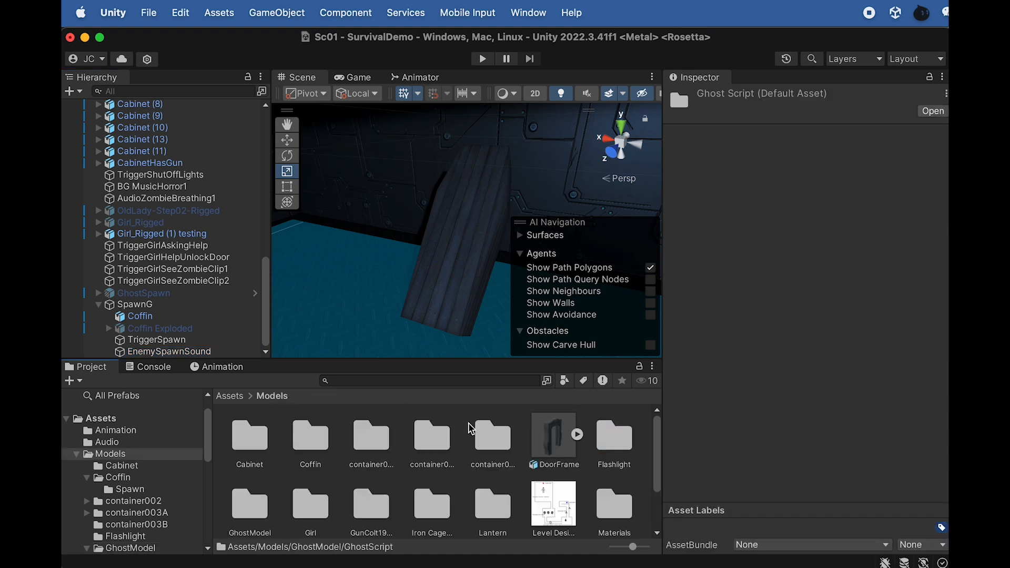
double_click(315, 453)
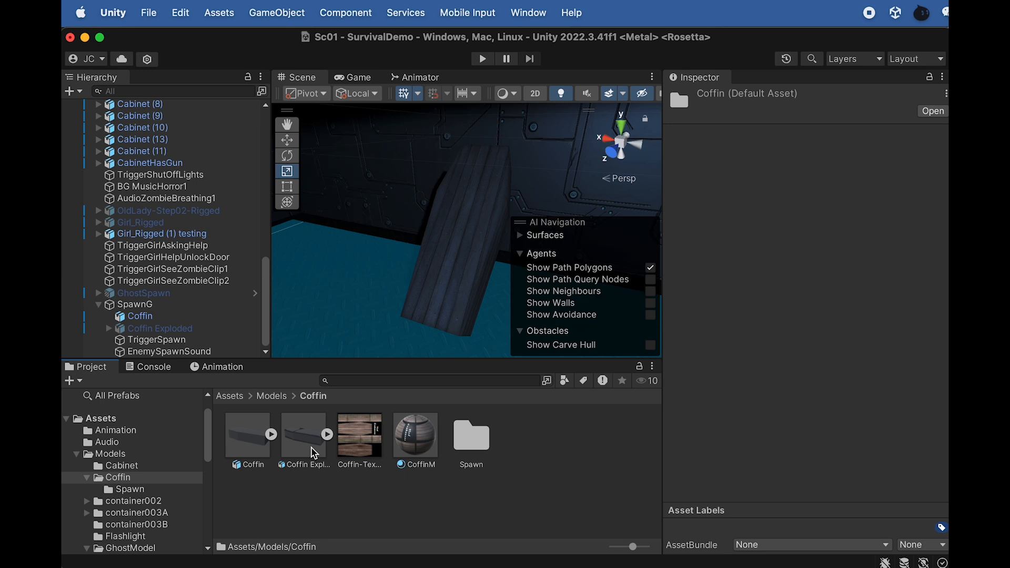
click(491, 443)
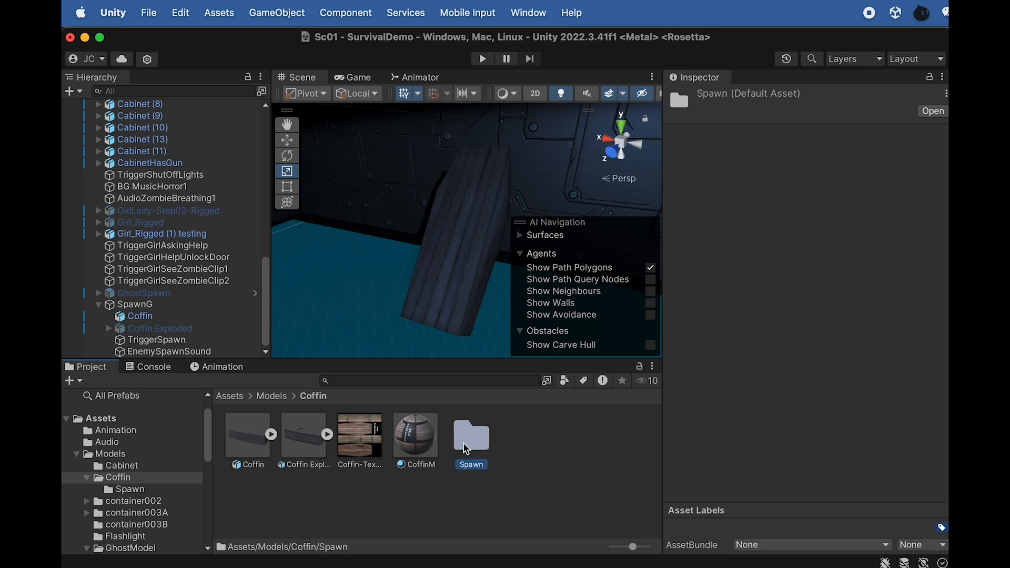
double_click(471, 437)
drag(304, 441, 172, 351)
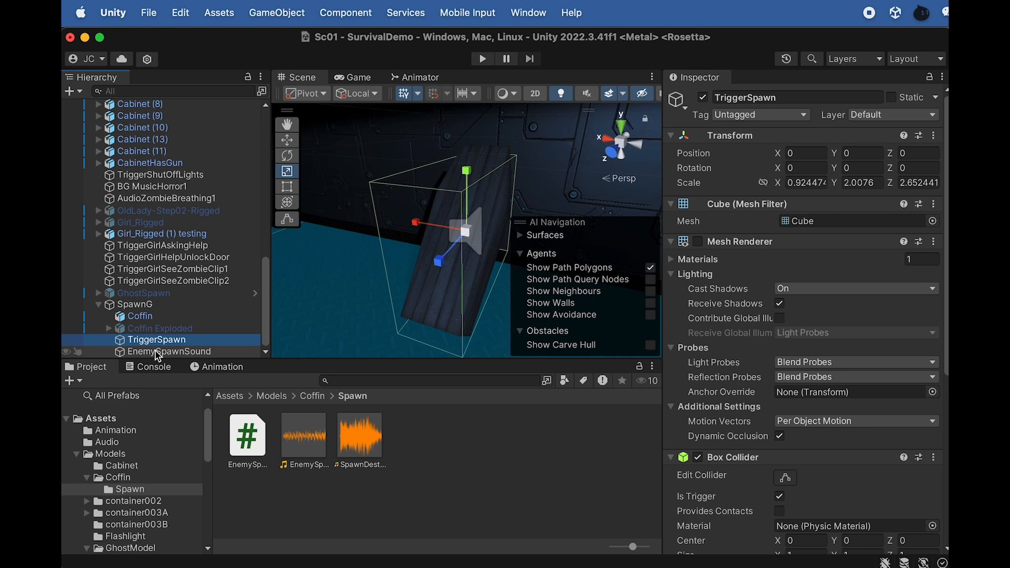
Turn off Play On Awake for EnemySpawnSound's Audio Source and set its Spatial Blend to 1
scroll(756, 326, down, 2)
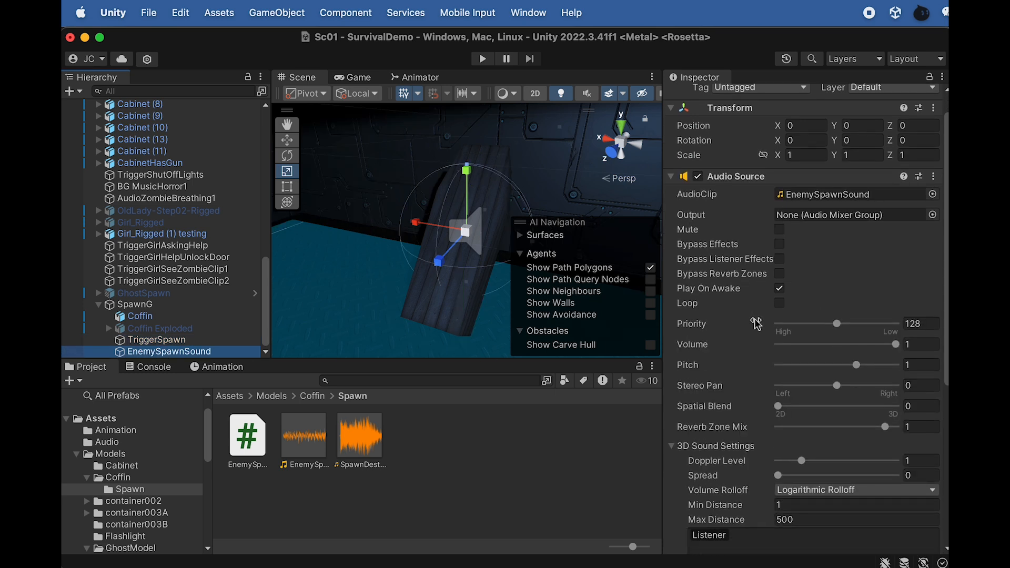
scroll(756, 324, down, 1)
click(780, 284)
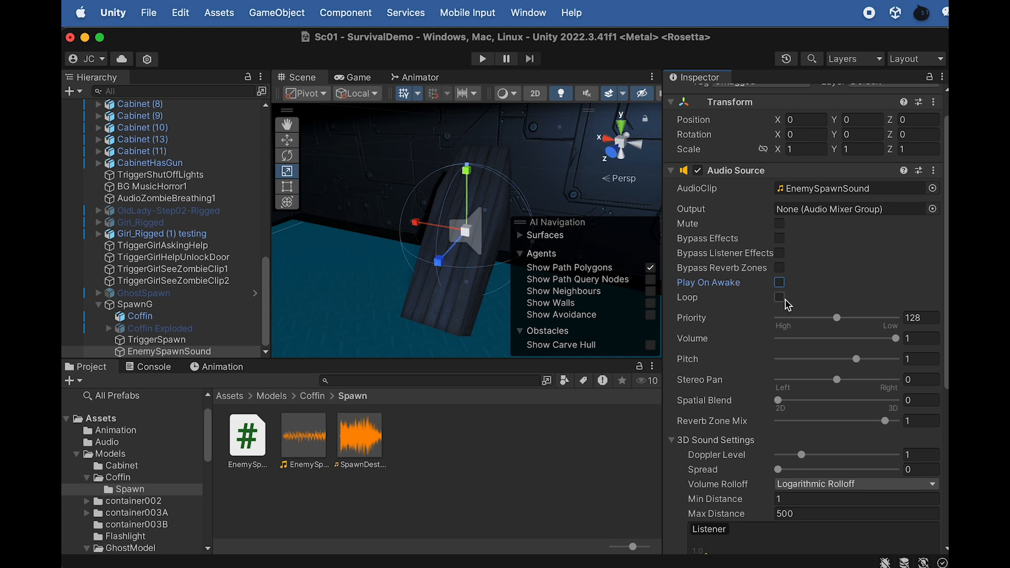
drag(778, 400, 912, 404)
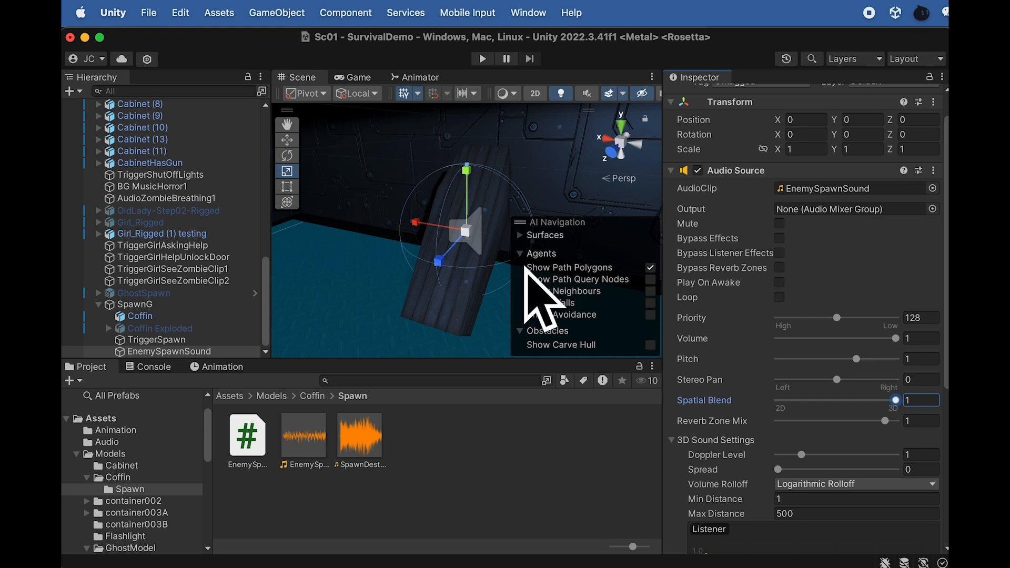
Duplicate EnemySpawnSound as SpawnDestroiedSound and give the copy the spawn-destroyed audio clip from the Spawn folder
click(172, 352)
key(super+d)
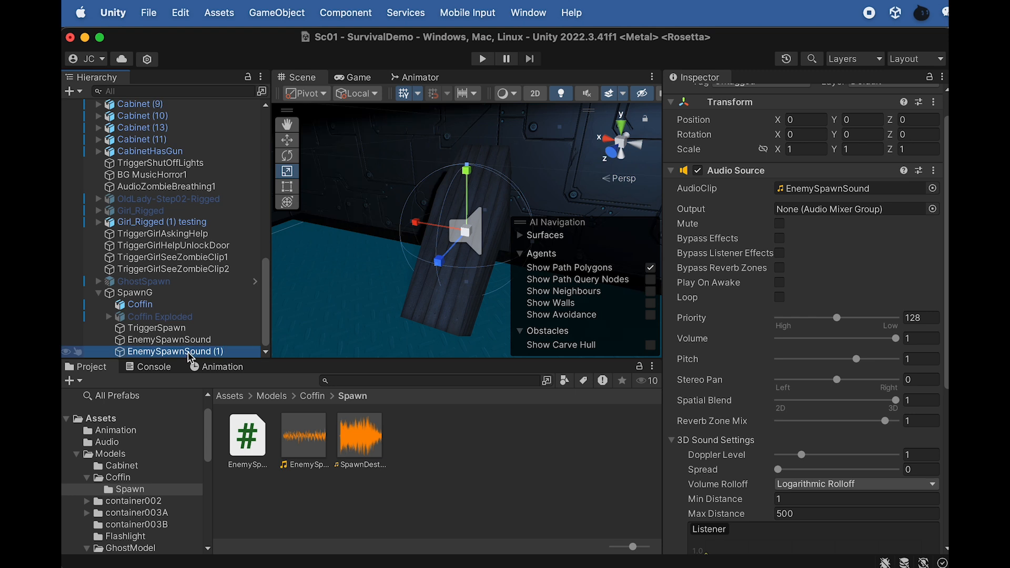
click(191, 352)
key(super+a)
text(S)
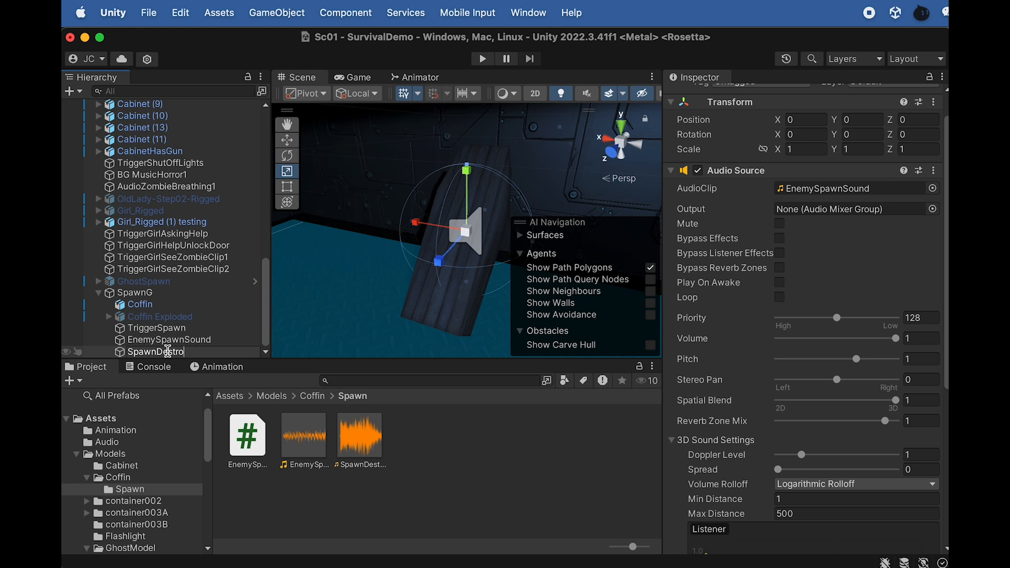
text(pawnDestroiedSound)
key(Return)
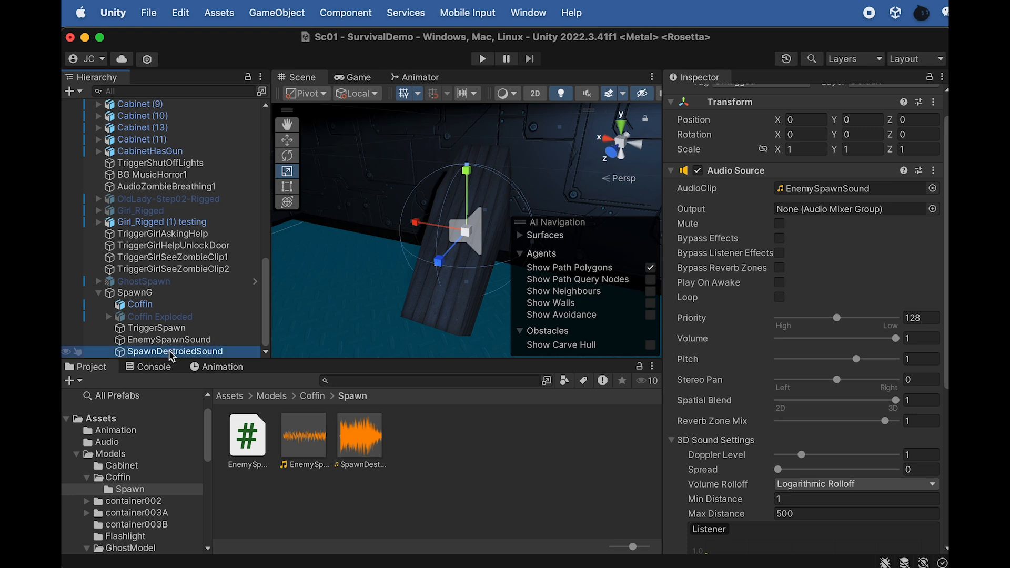
drag(369, 454, 805, 199)
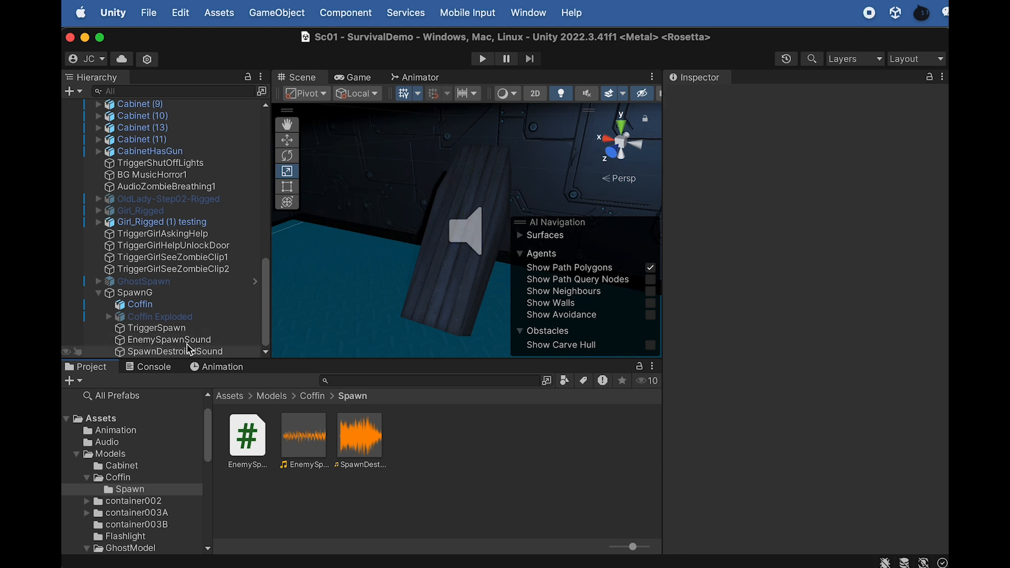
Assign EnemySpawnSound as Enemy Spawn Sound and SpawnDestroiedSound as the spawn-destroyed sound in TriggerSpawn's Enemy Spawn script
click(158, 328)
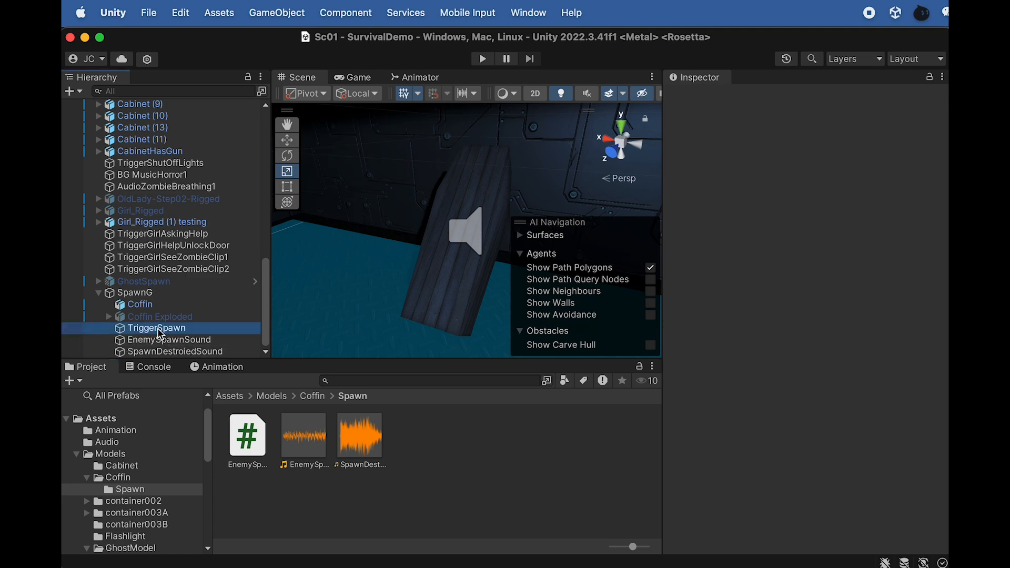
scroll(804, 461, down, 10)
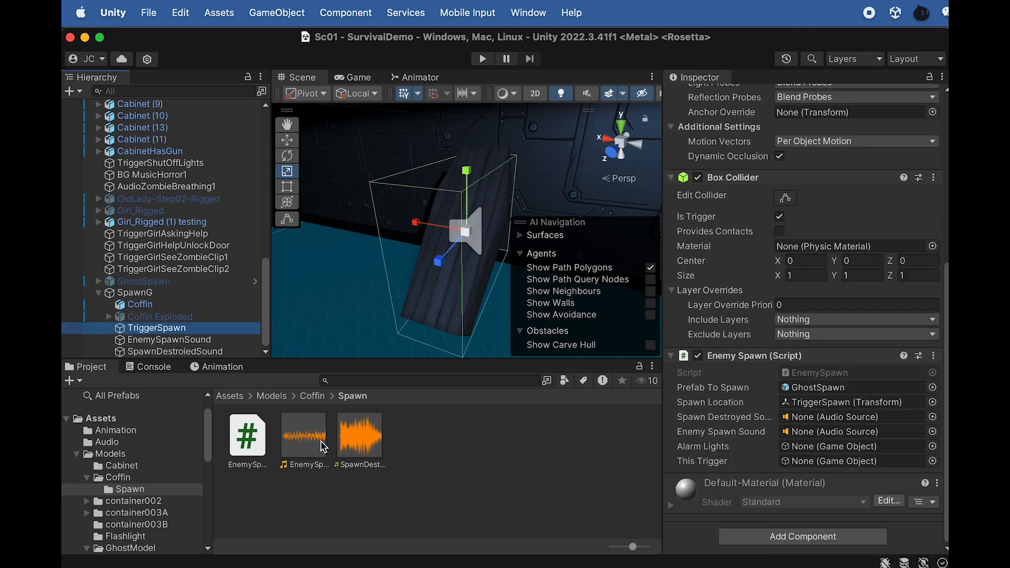
drag(189, 341, 826, 438)
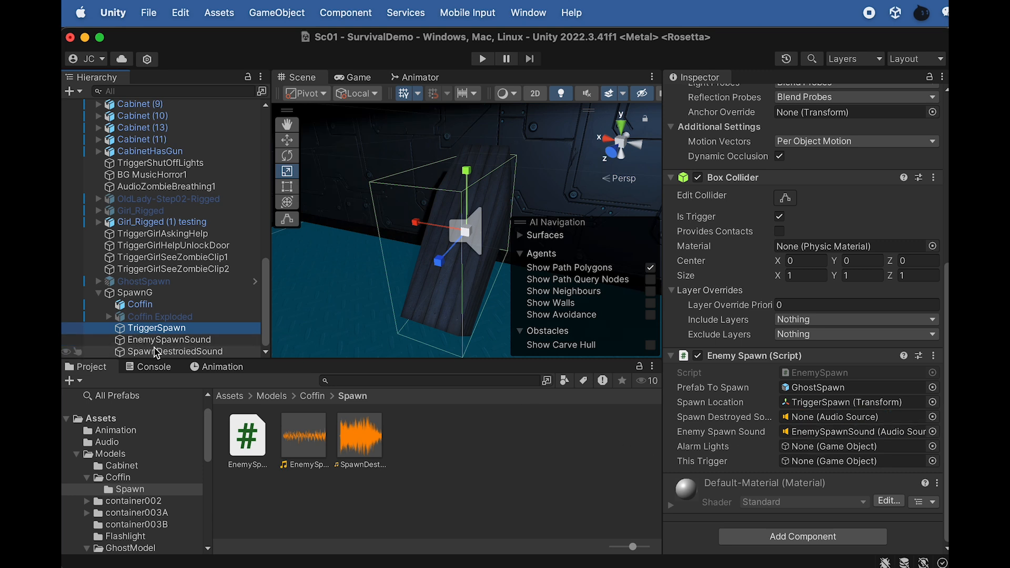
drag(162, 353, 813, 426)
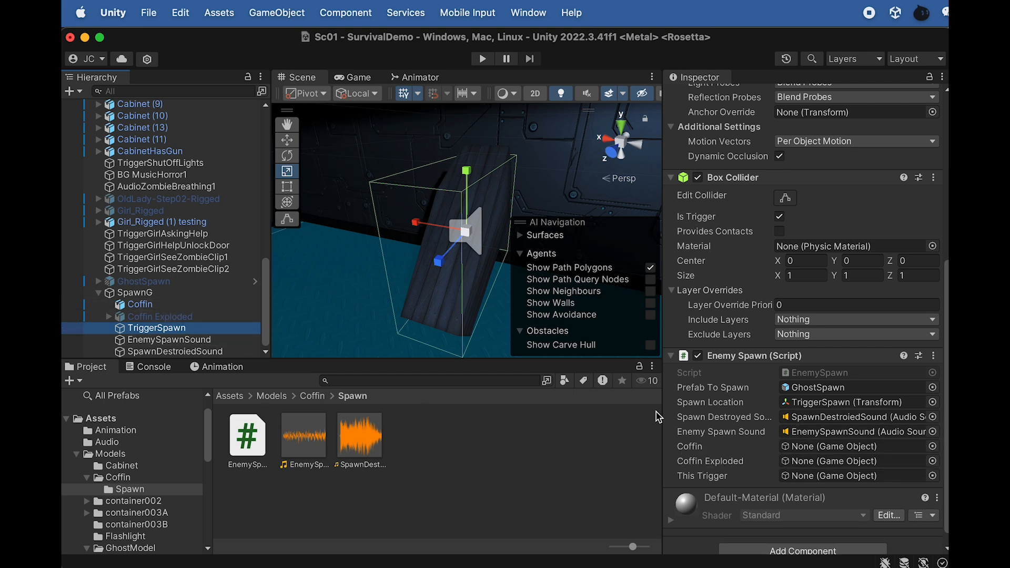
Fill the Enemy Spawn script's Coffin, Coffin Exploded and This Trigger references with Coffin, Coffin Exploded and TriggerSpawn
drag(139, 305, 810, 447)
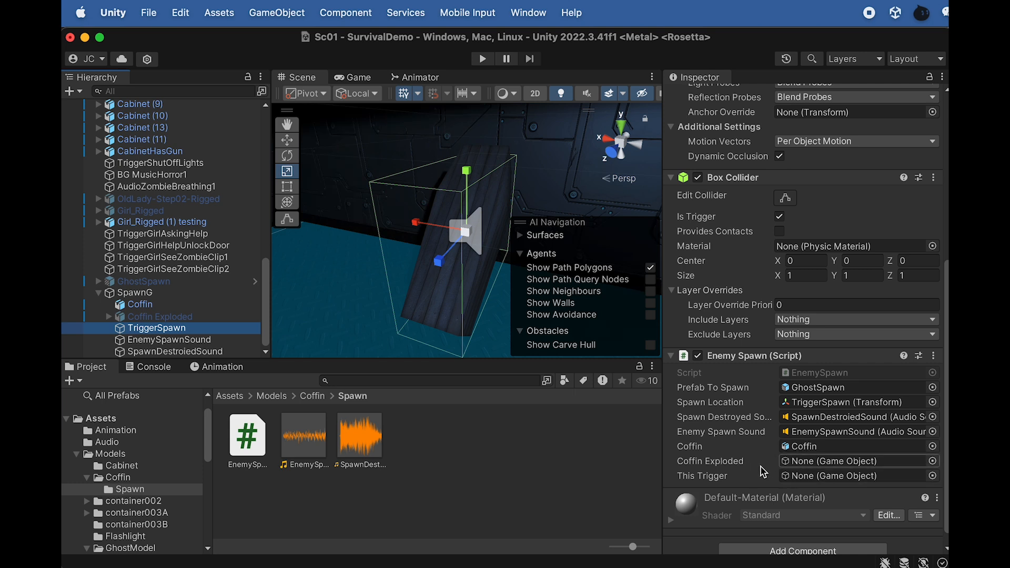
drag(145, 320, 809, 468)
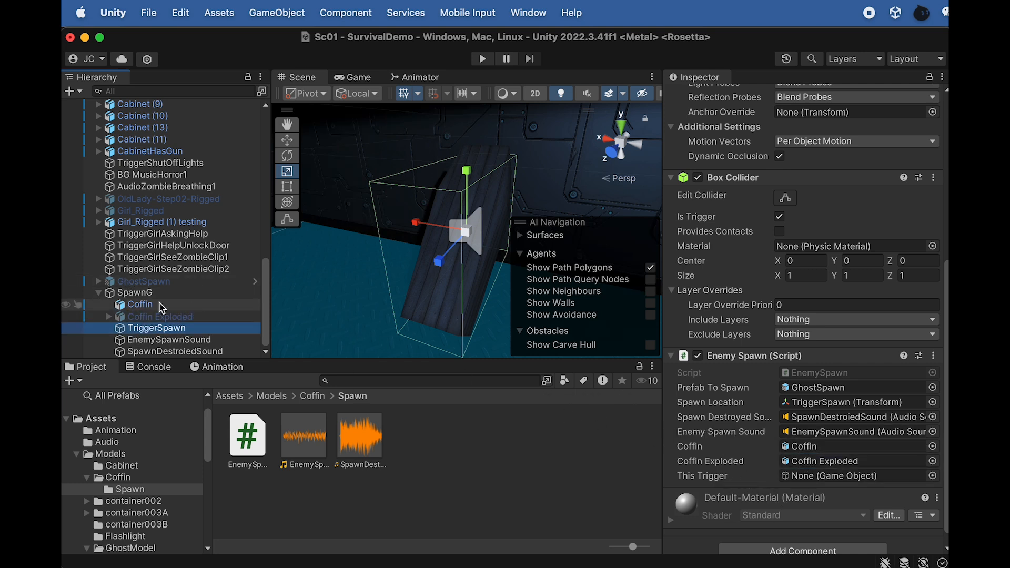
drag(174, 329, 787, 478)
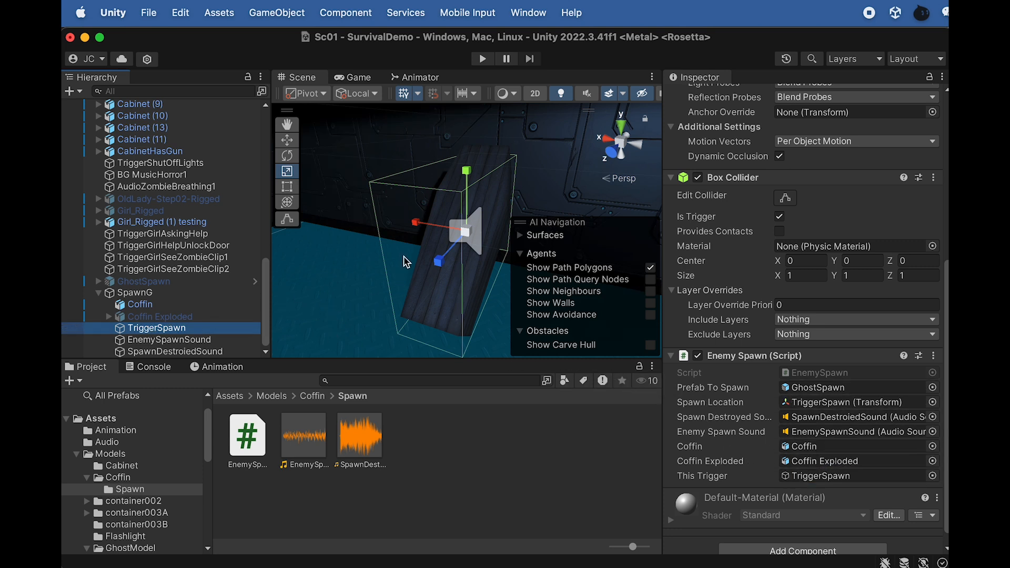
Select GhostSpawn, play-test the scene by triggering the coffin spawn, and stop play mode
click(143, 282)
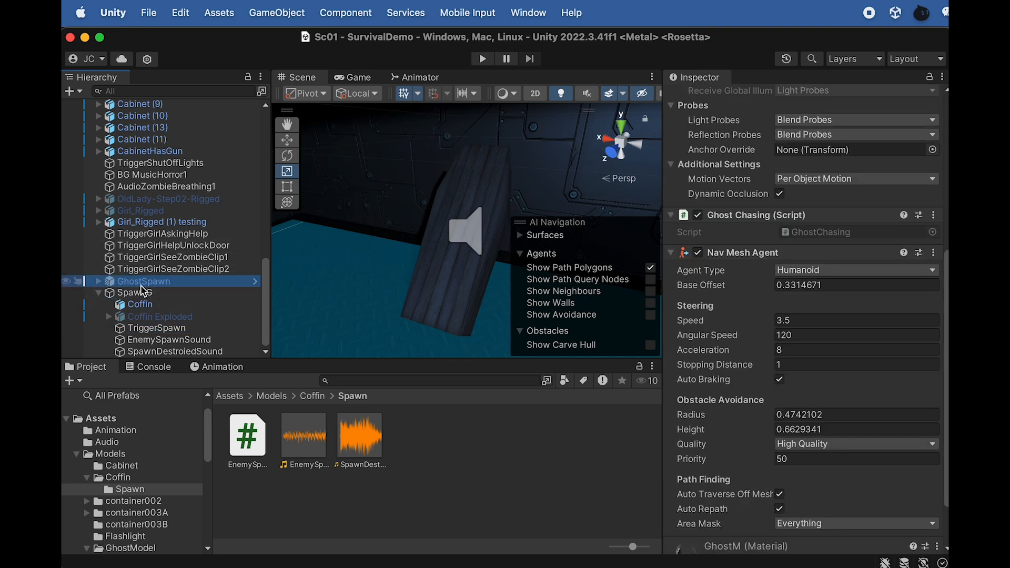
scroll(433, 269, down, 5)
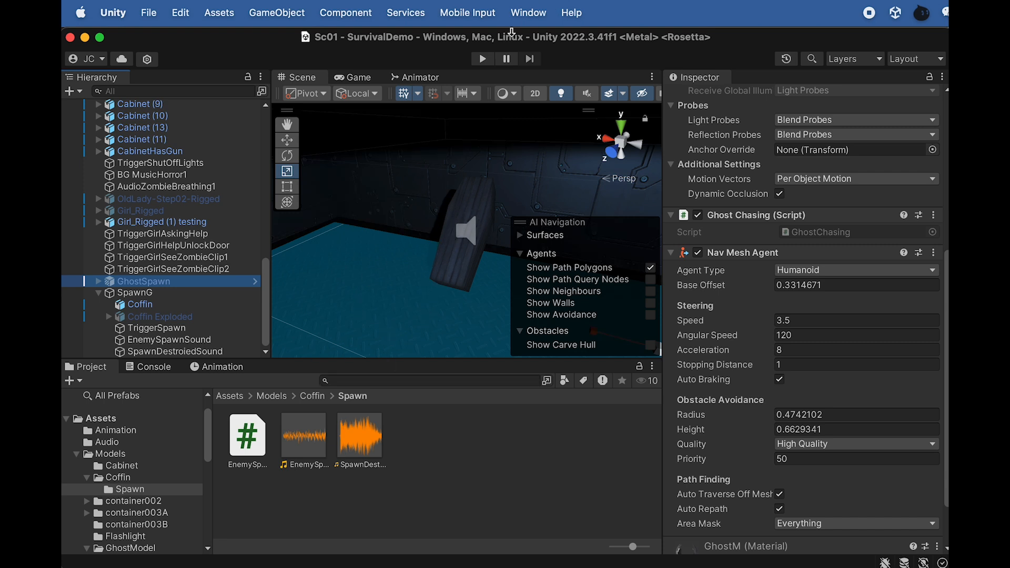
click(483, 58)
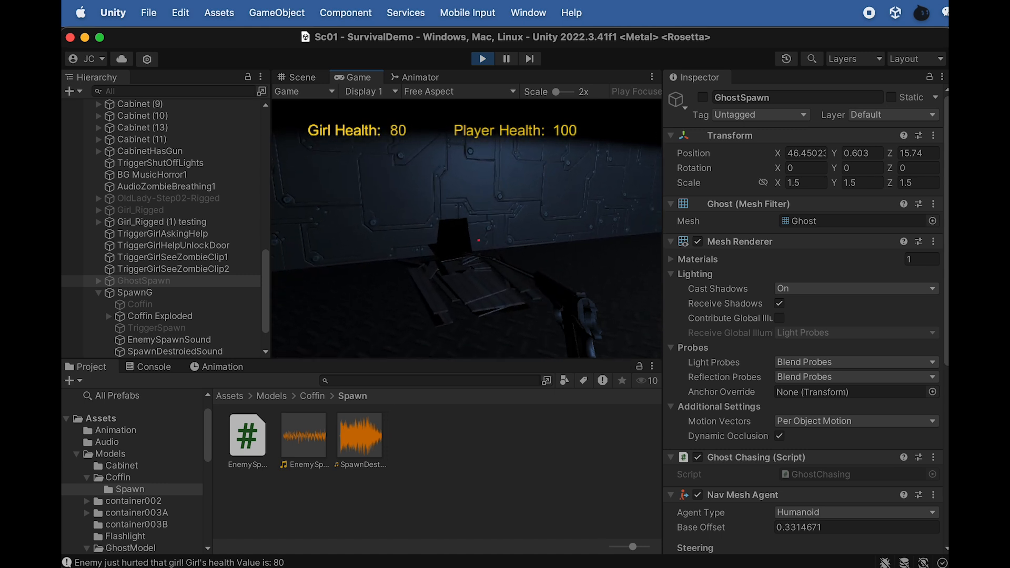
click(482, 58)
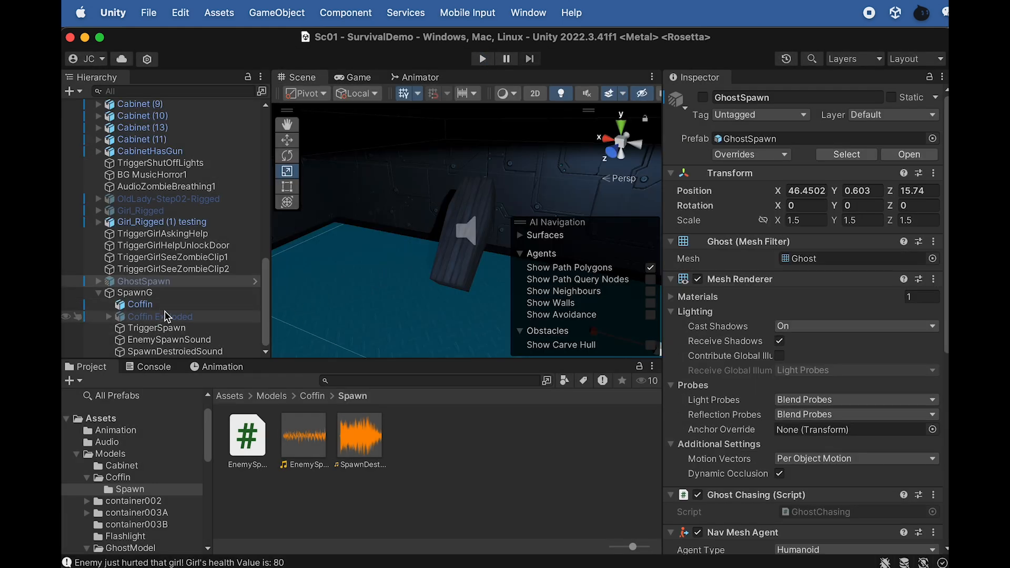
Open the EnemySpawn script from the Spawn folder and examine its respawn rate and the timed Spawn call in Update
click(172, 341)
click(158, 328)
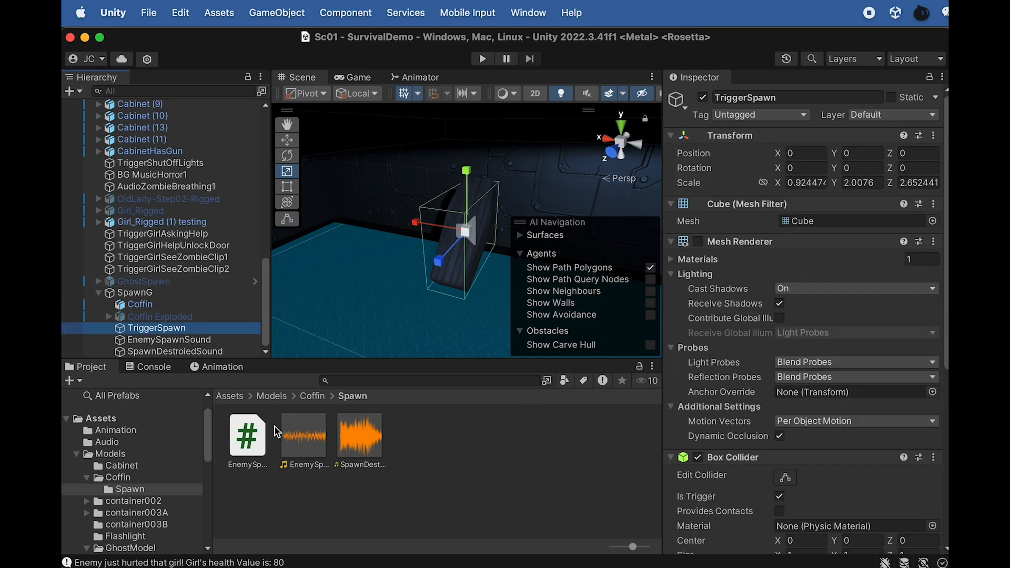
click(256, 448)
double_click(247, 439)
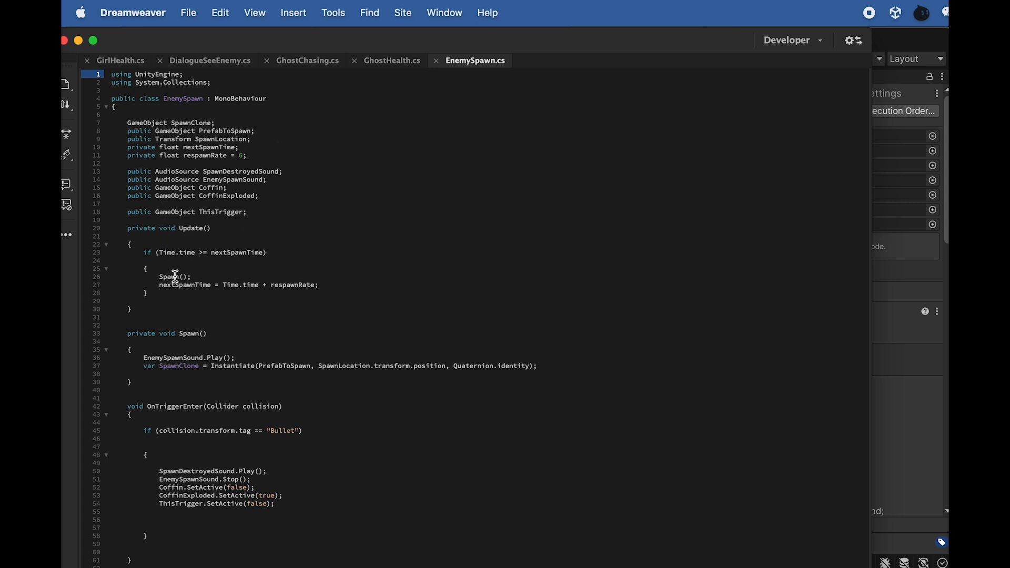
drag(260, 163, 195, 157)
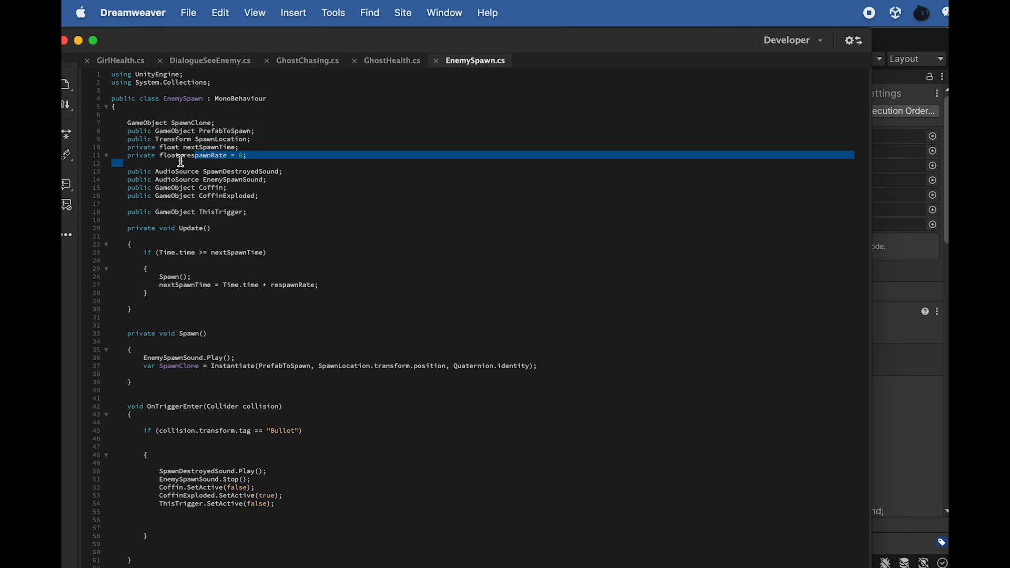
click(211, 158)
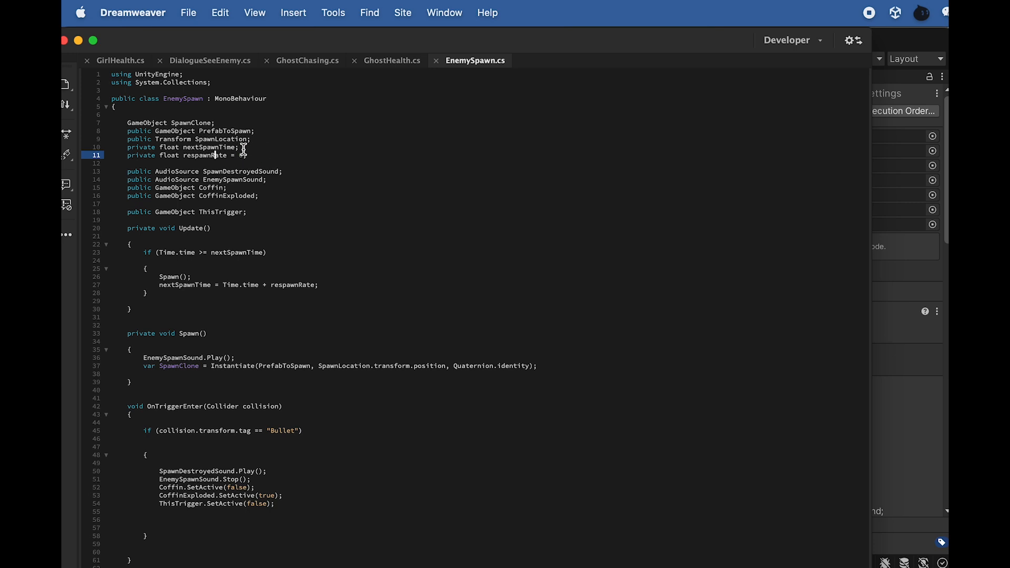
double_click(163, 285)
drag(199, 254, 164, 256)
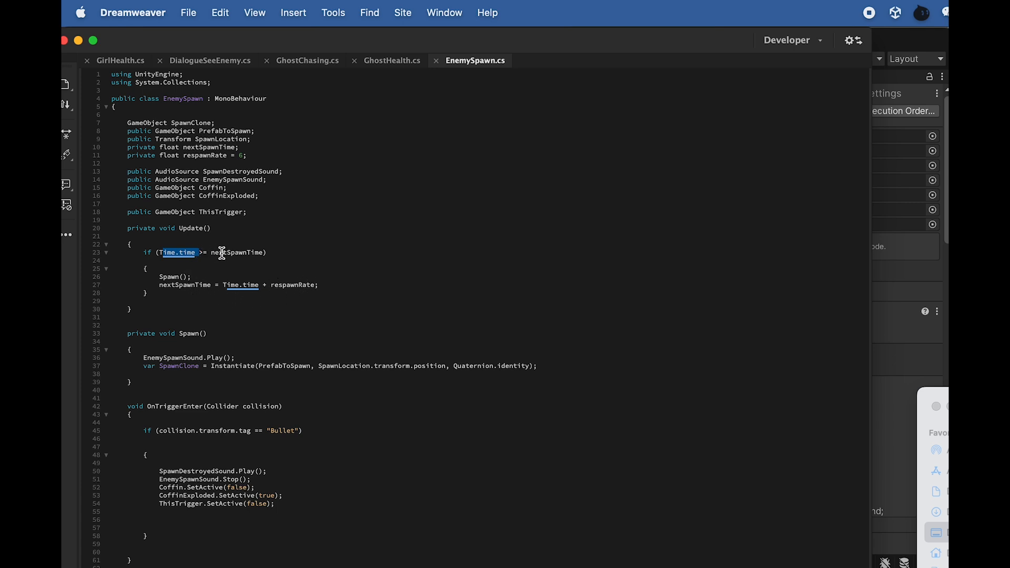
drag(193, 277, 160, 277)
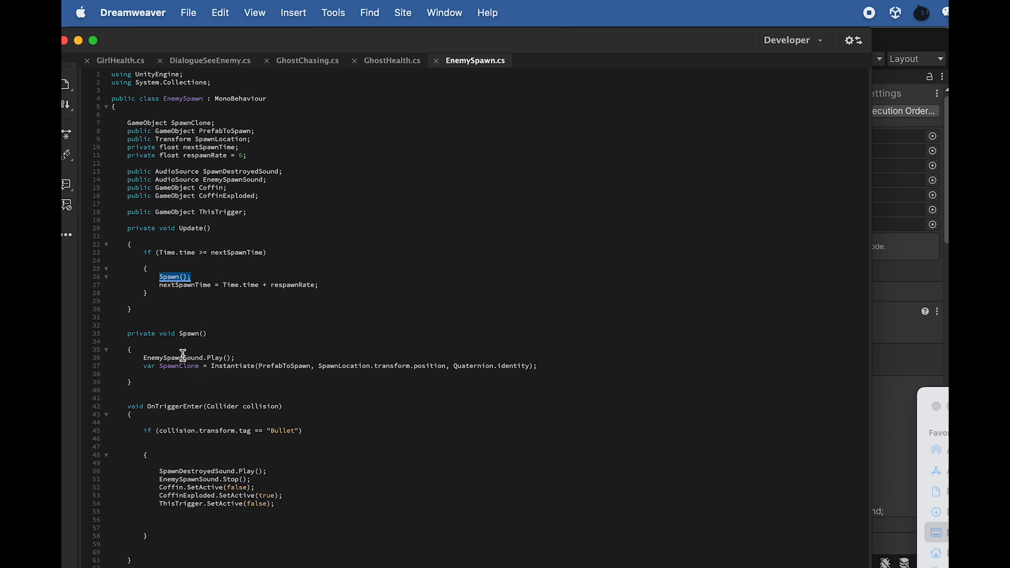
Examine how Spawn plays its sound and instantiates the prefab, and how OnTriggerEnter handles the sounds, coffins and trigger
drag(147, 358, 193, 358)
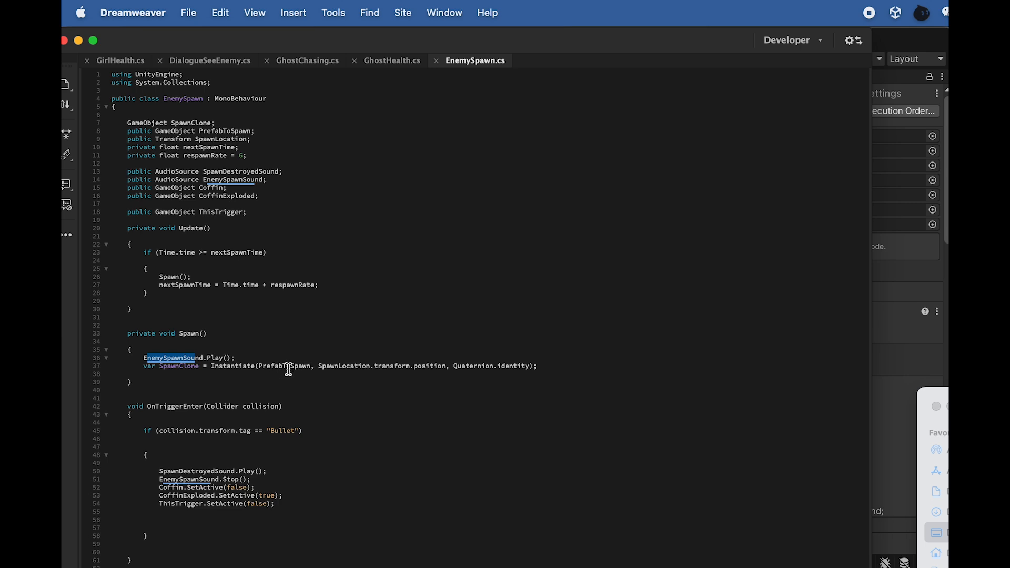
drag(310, 366, 275, 367)
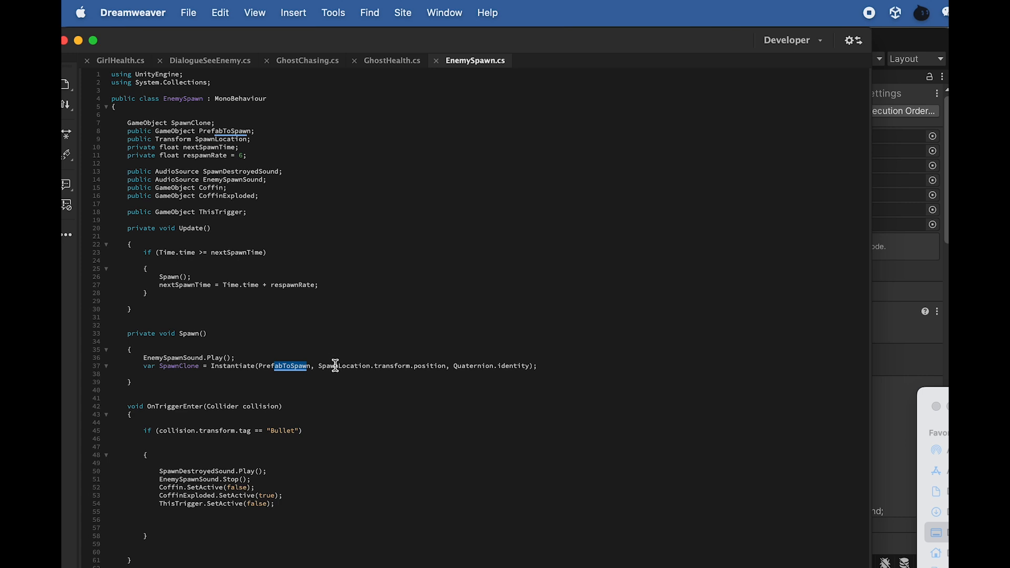
drag(374, 365, 340, 365)
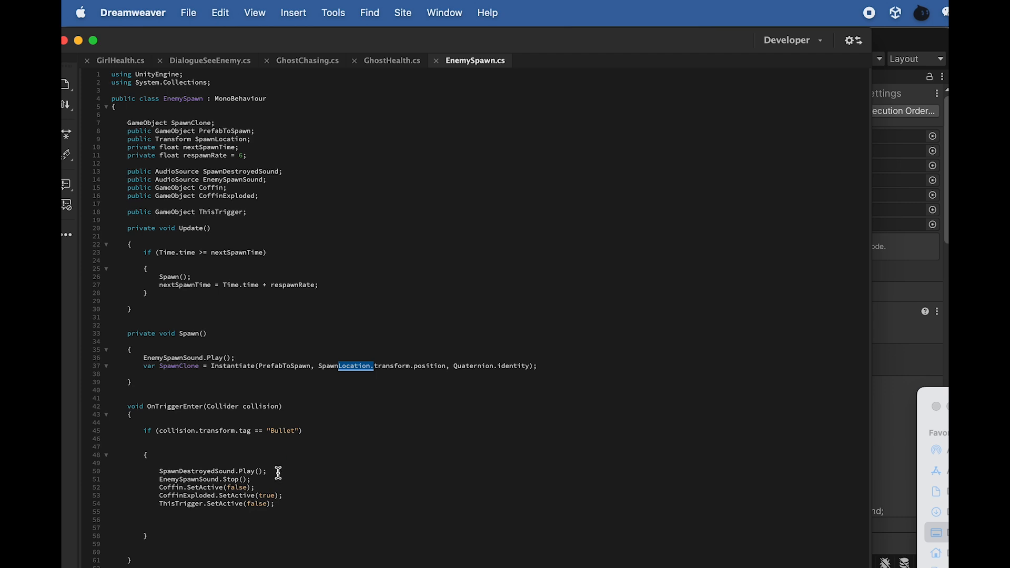
drag(293, 506, 160, 480)
click(219, 521)
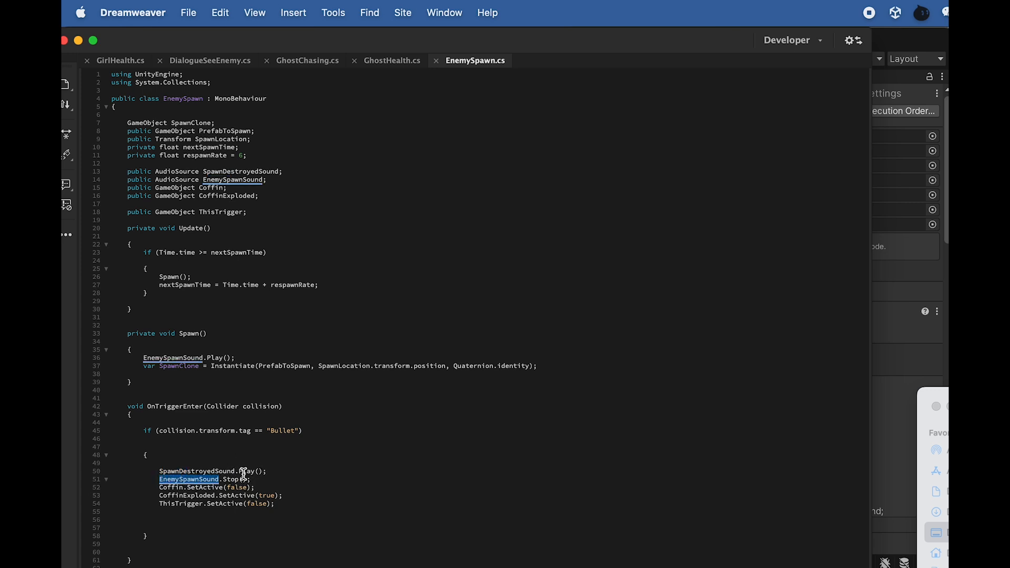
drag(255, 488, 159, 489)
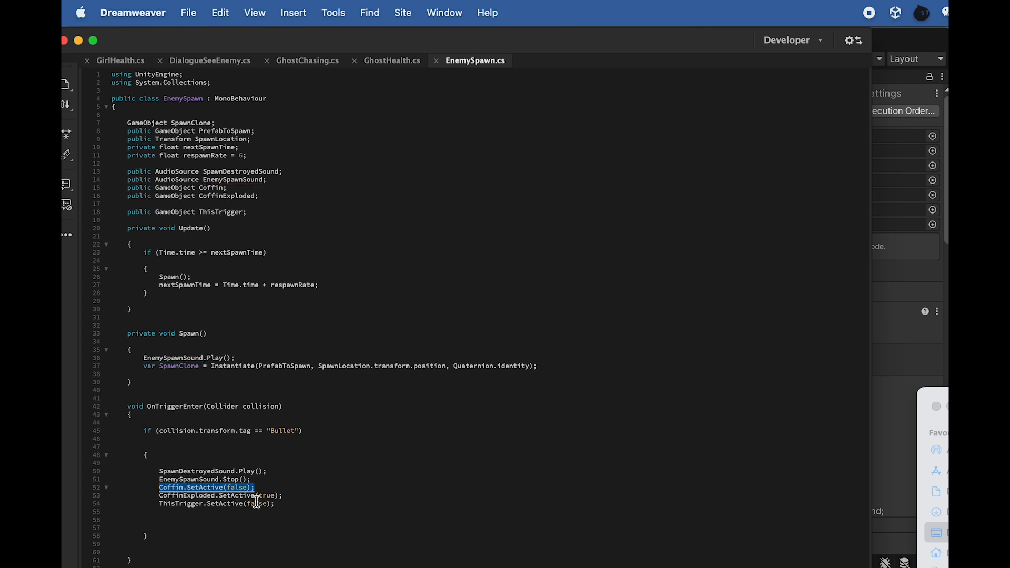
drag(284, 497, 191, 497)
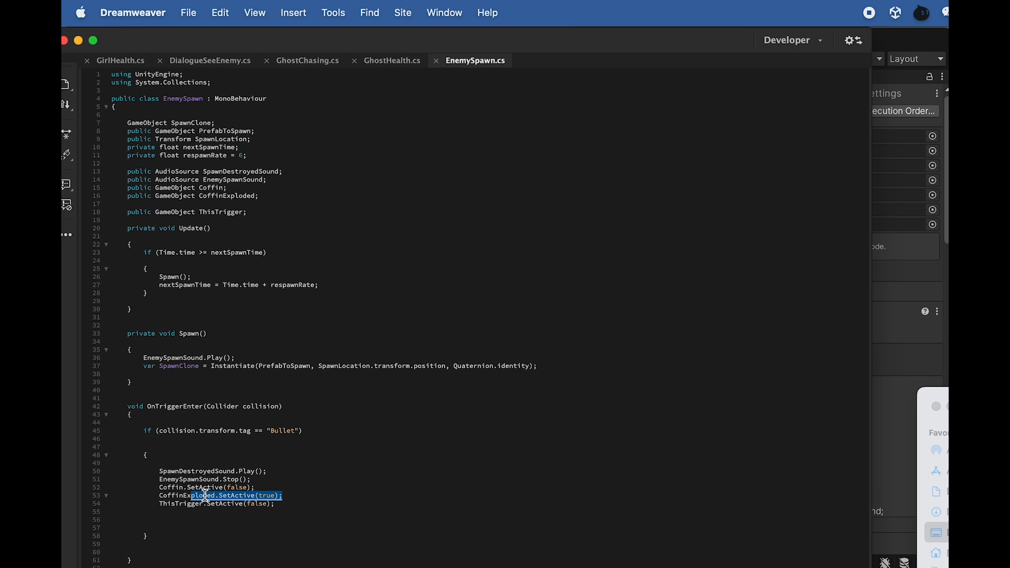
drag(163, 507, 199, 509)
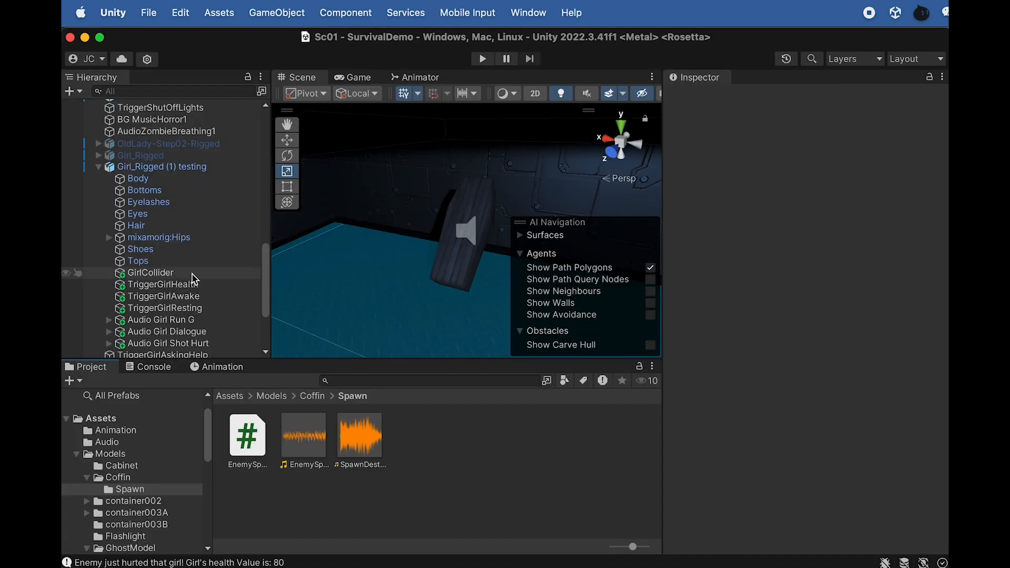
Return to Unity and activate the OldLady-Step02-Rigged character in the scene
scroll(189, 247, down, 5)
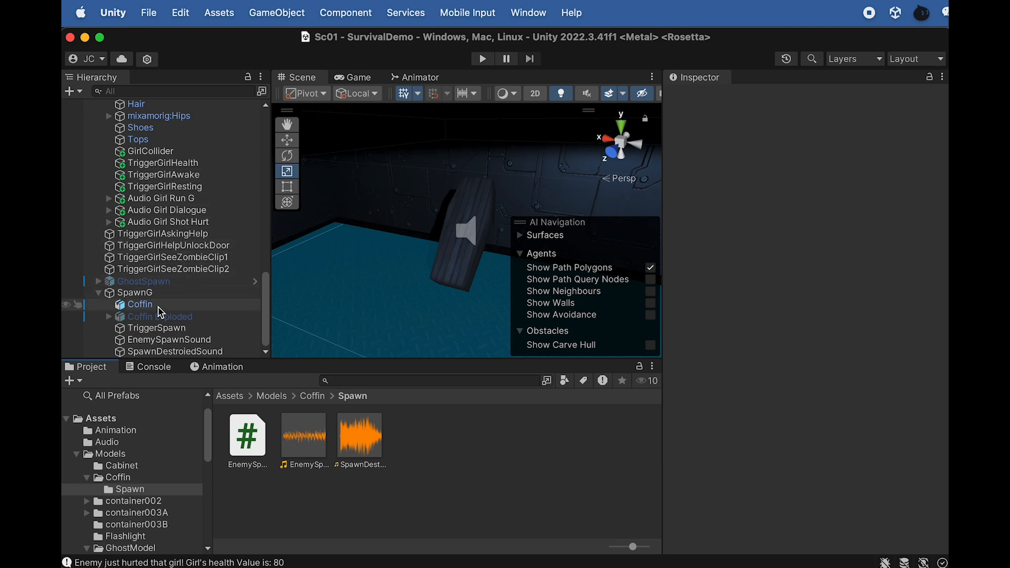
scroll(155, 231, up, 8)
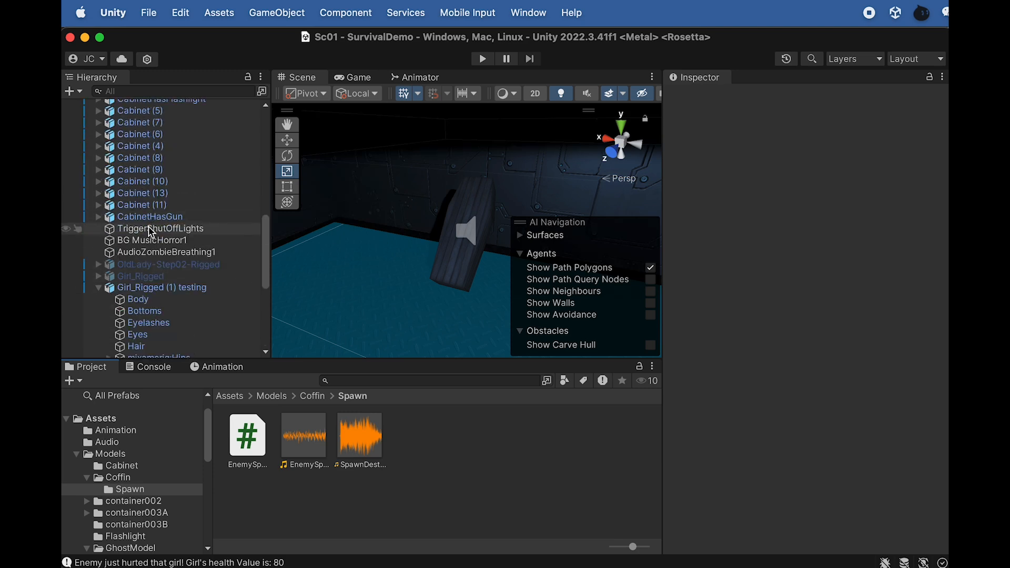
click(159, 266)
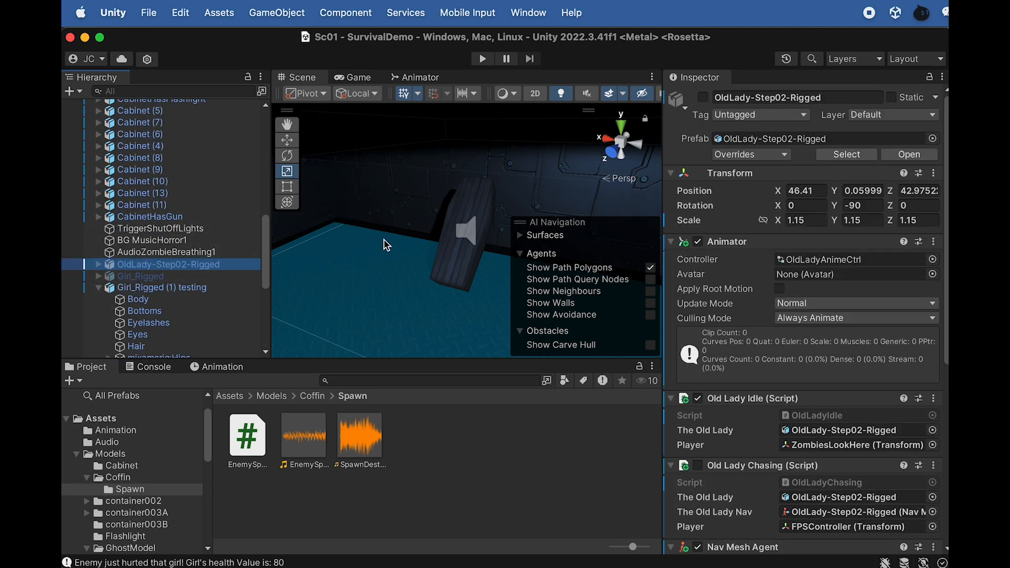
key(f)
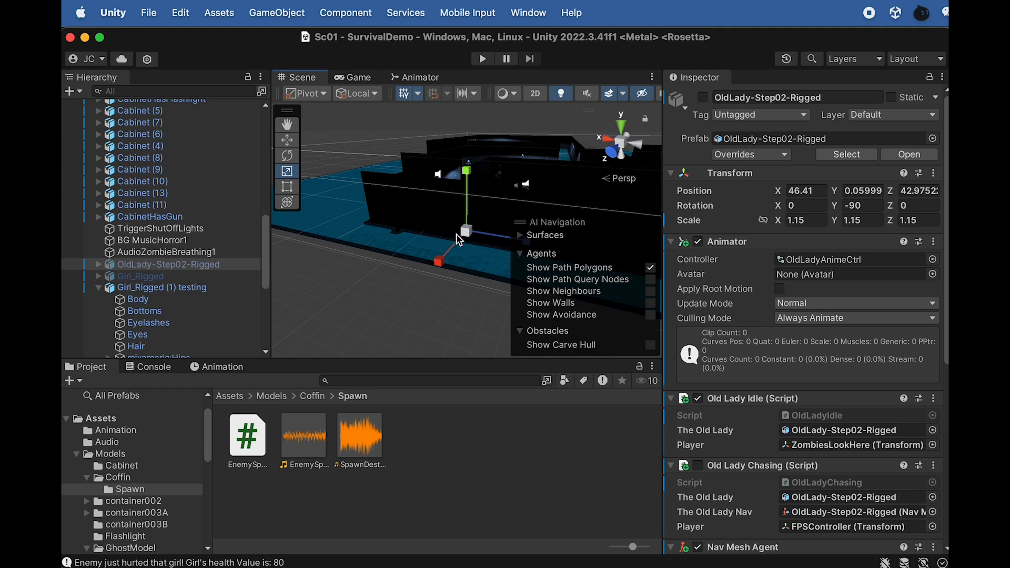
scroll(460, 226, up, 8)
alt+drag(460, 226, 449, 231)
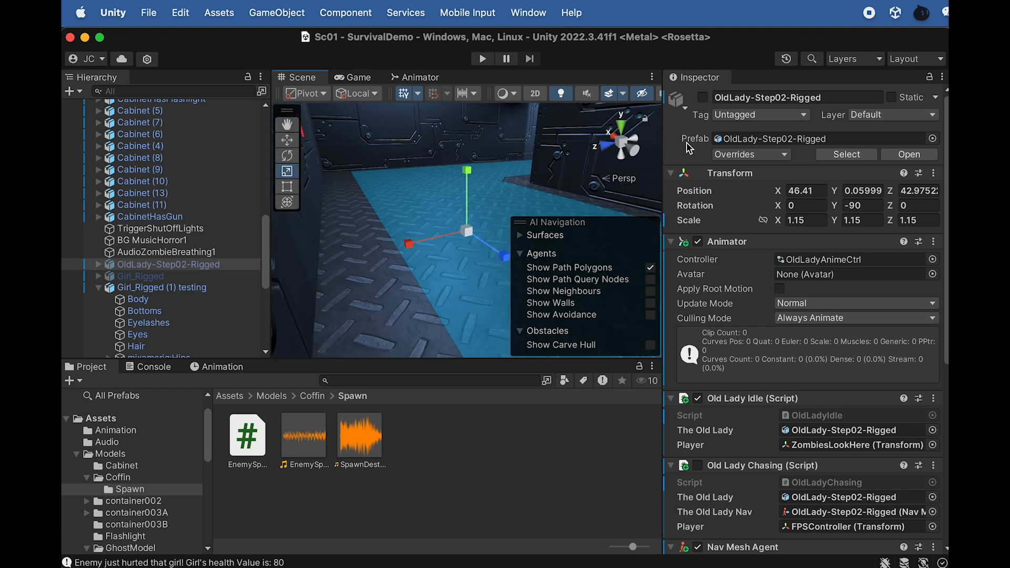
click(703, 98)
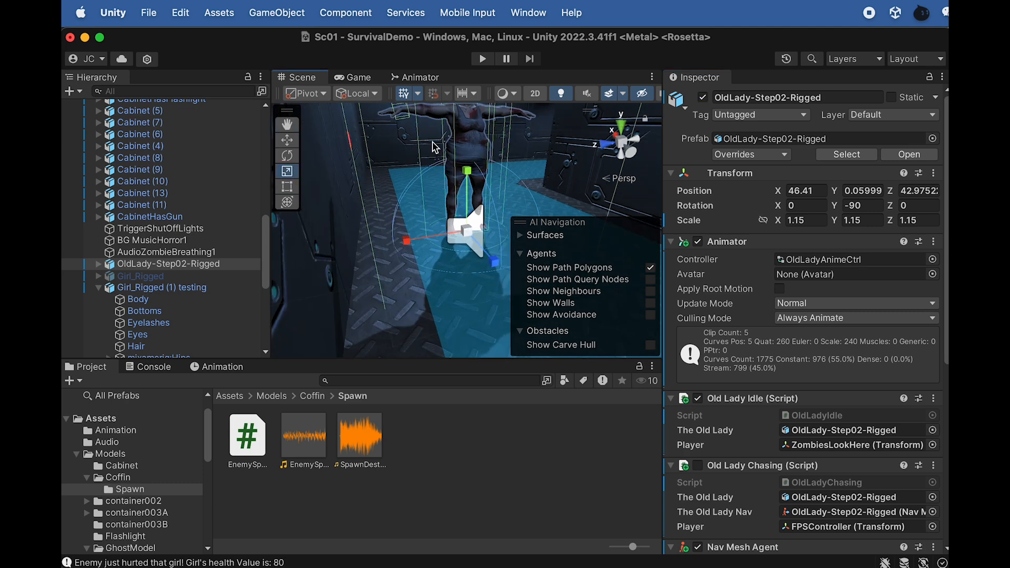
Search the scene hierarchy for "weapon", select ZombieWeapon and focus on it at the old lady's hand
click(403, 114)
click(404, 117)
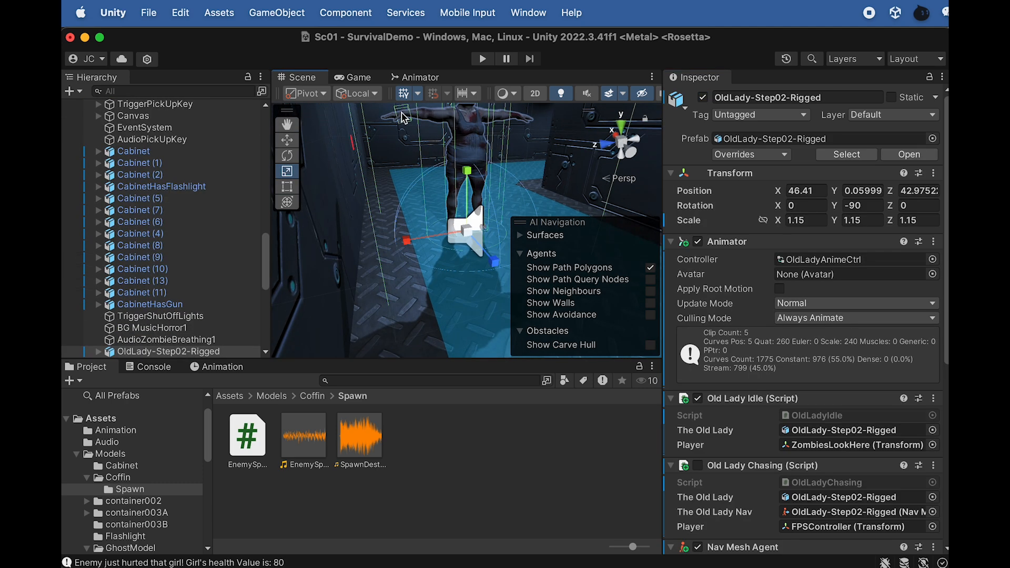
click(410, 124)
click(410, 125)
click(410, 126)
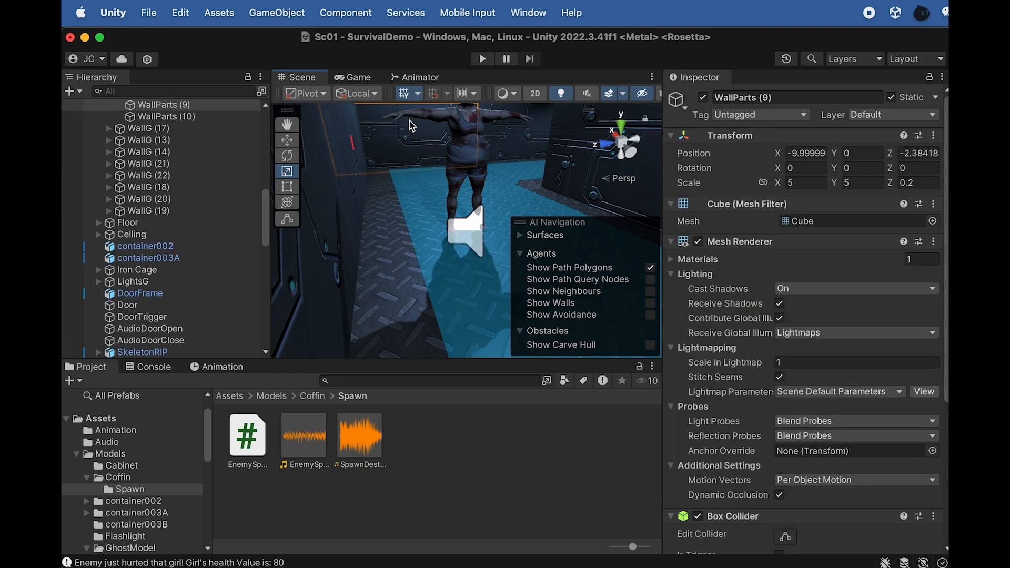
scroll(187, 206, up, 15)
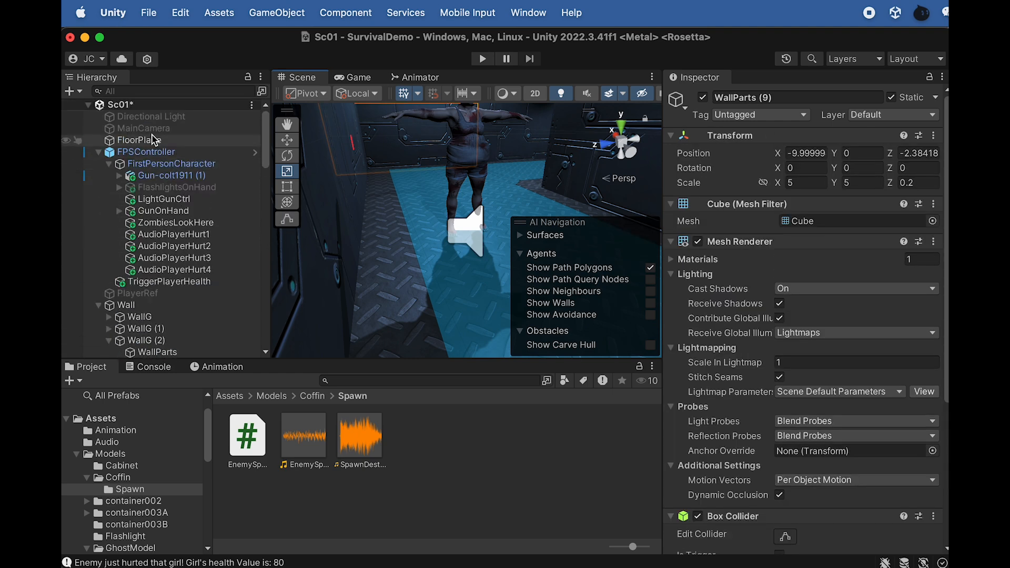
click(149, 91)
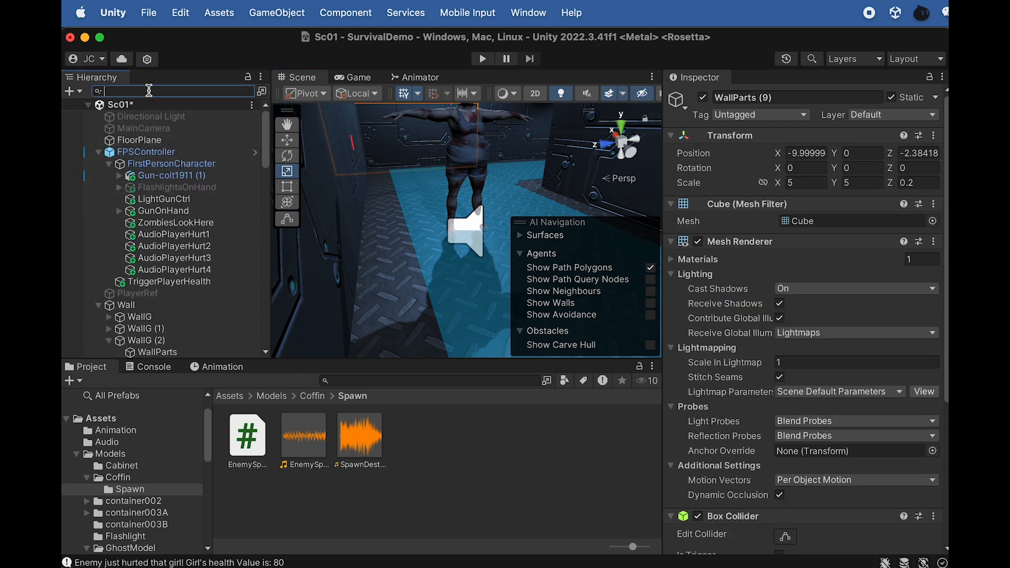
text(wea)
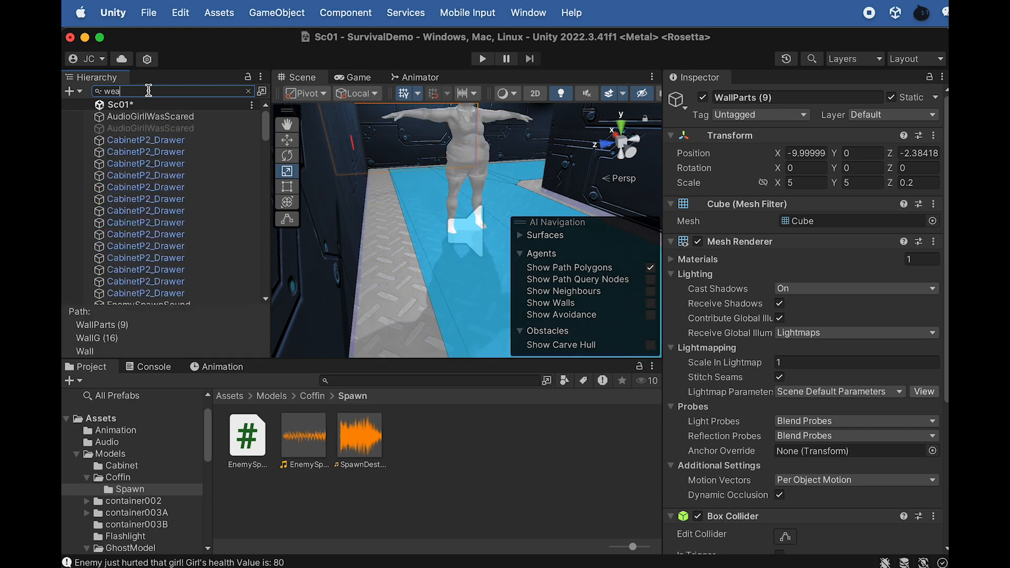
text(pon)
click(179, 128)
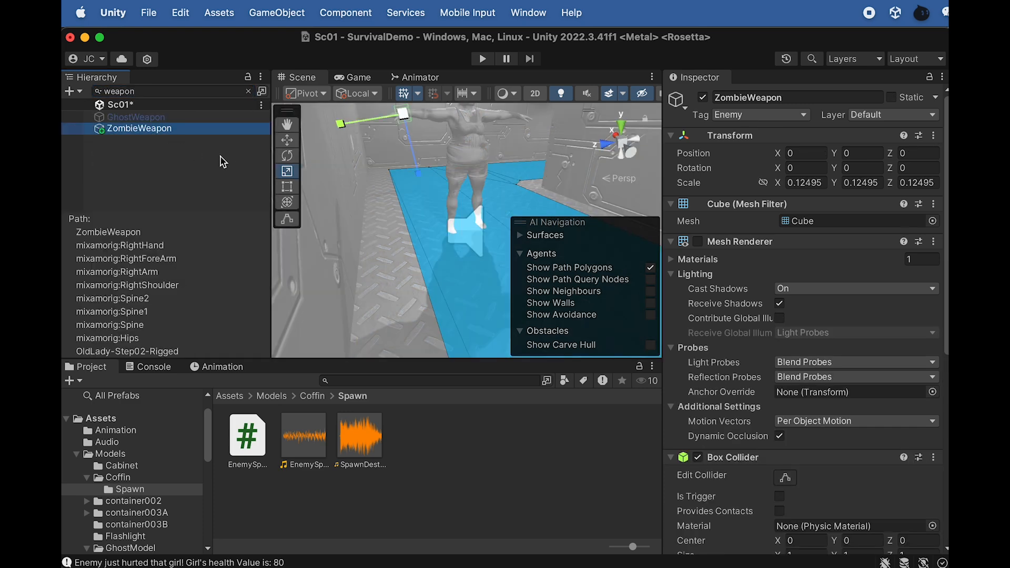
key(f)
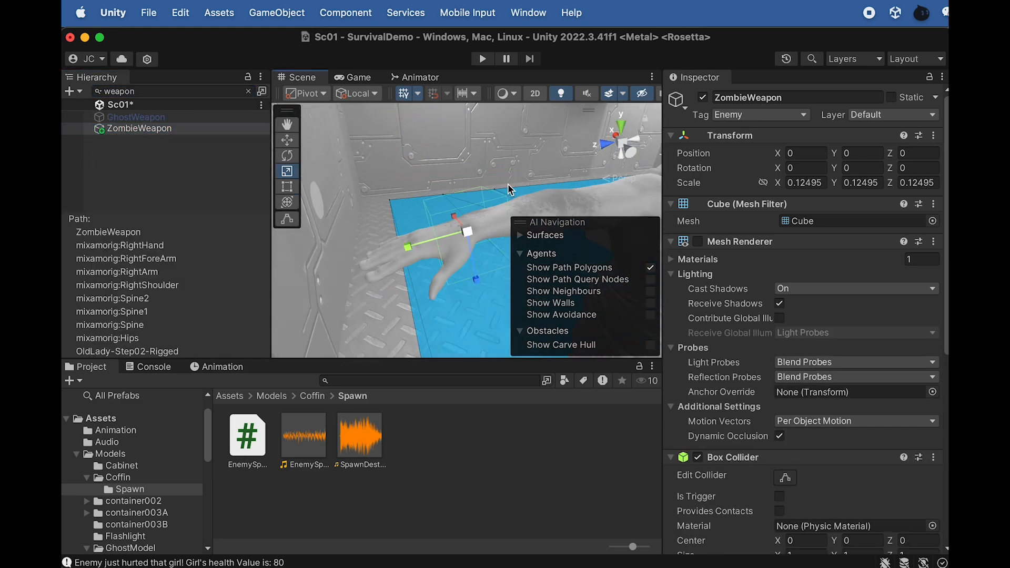
Enable Is Kinematic on the Rigidbody of ZombieWeapon
alt+drag(495, 205, 453, 225)
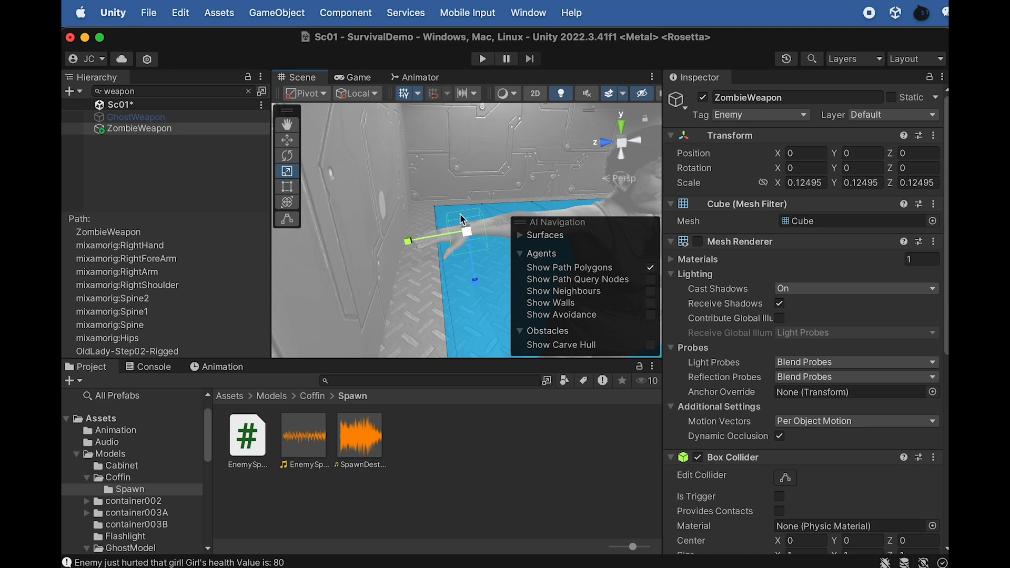
scroll(708, 402, down, 10)
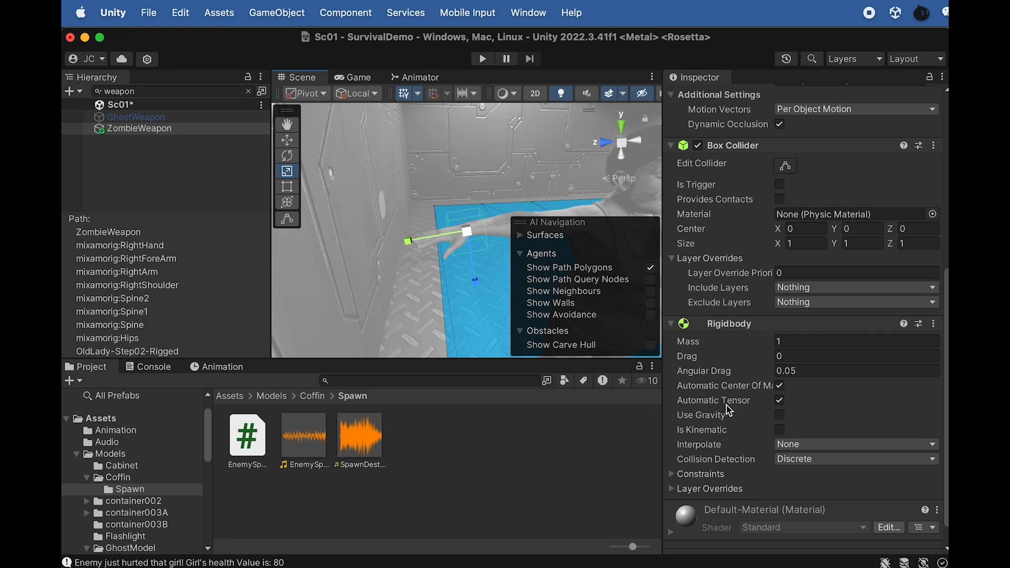
scroll(718, 416, down, 1)
scroll(717, 425, down, 1)
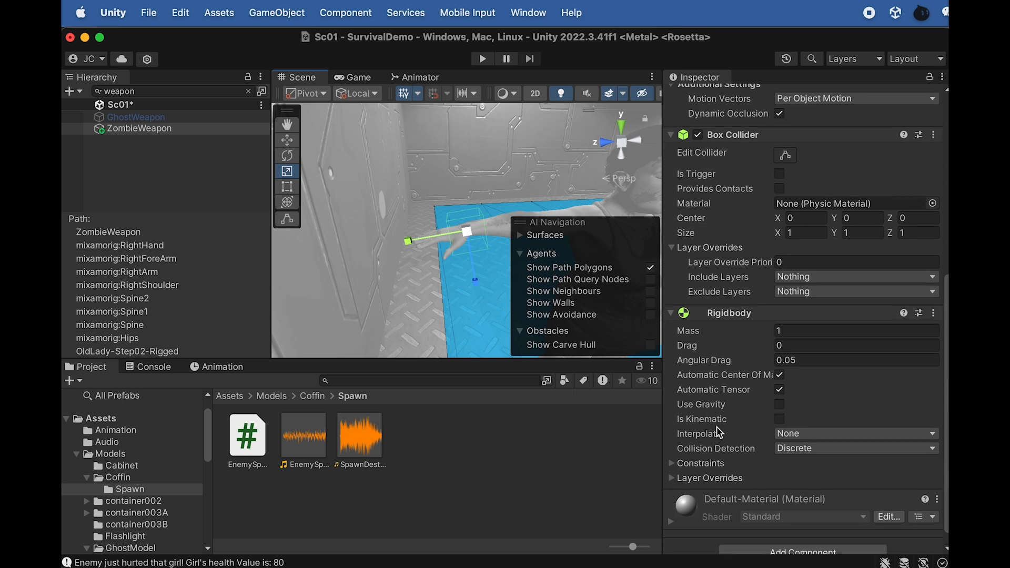
click(779, 419)
Clear the hierarchy search, collapse OldLady-Step02-Rigged, and select and frame the Girl_Rigged (1) testing character in the scene
click(249, 91)
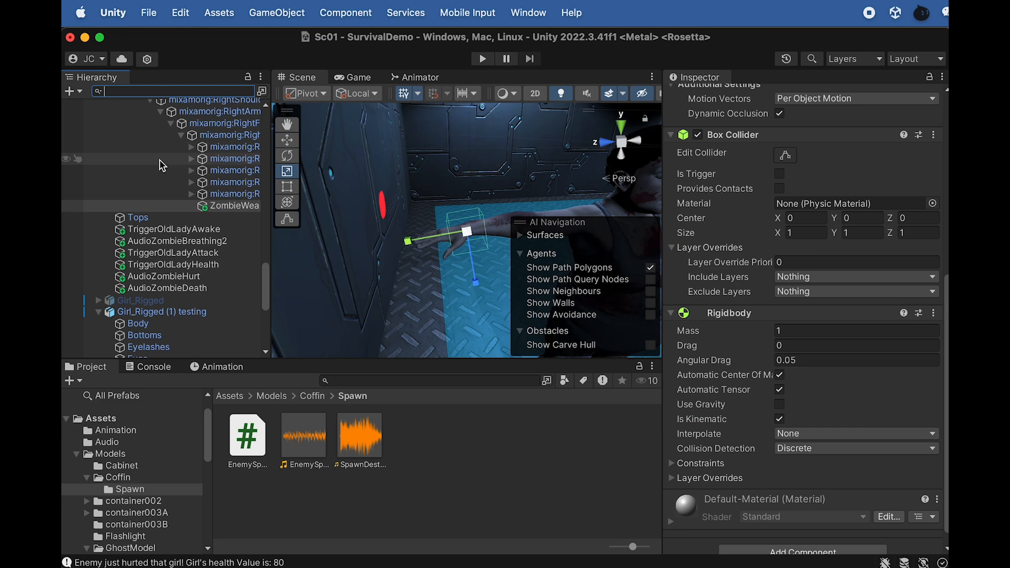
scroll(174, 214, up, 10)
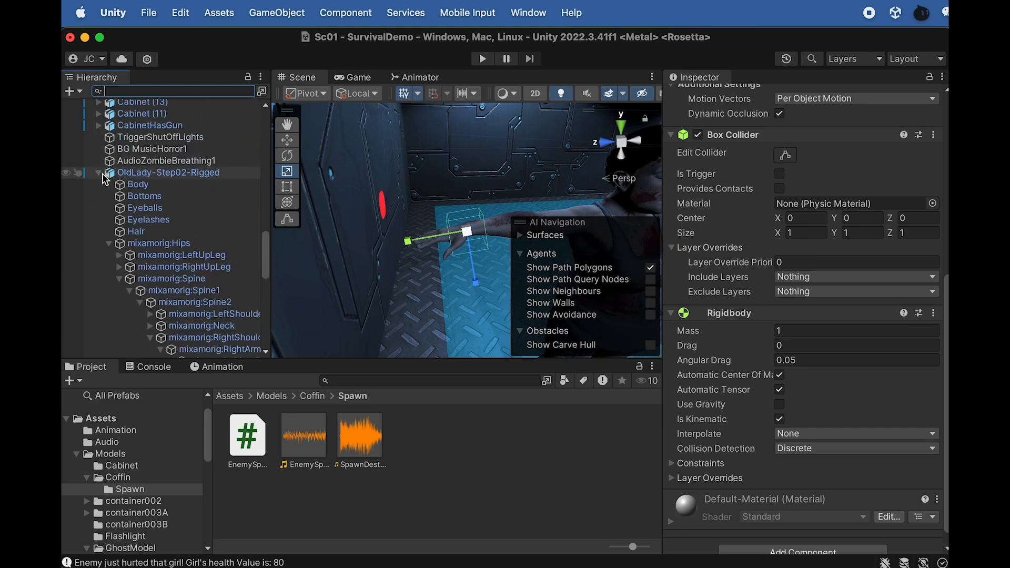
click(99, 173)
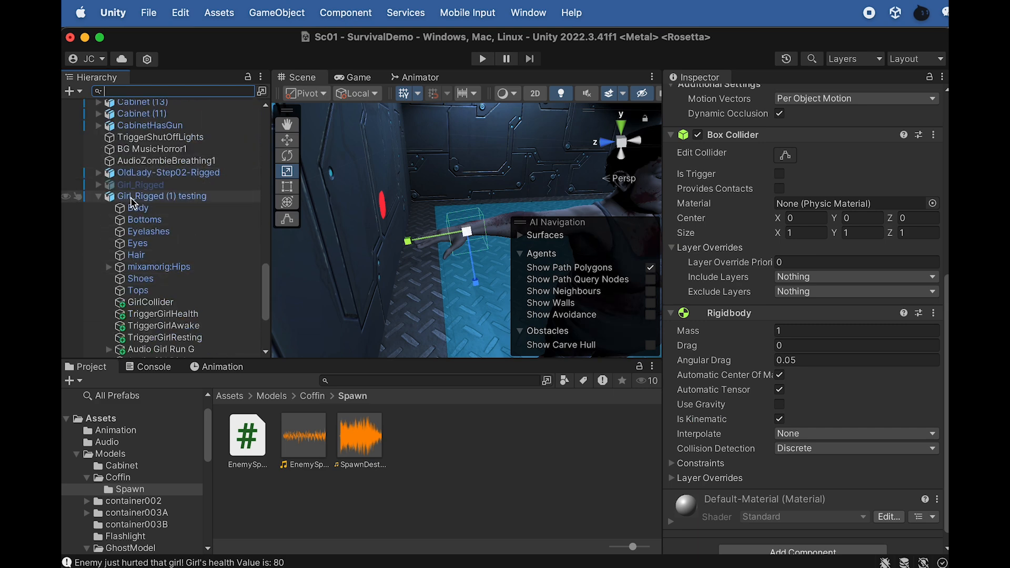
click(438, 243)
key(f)
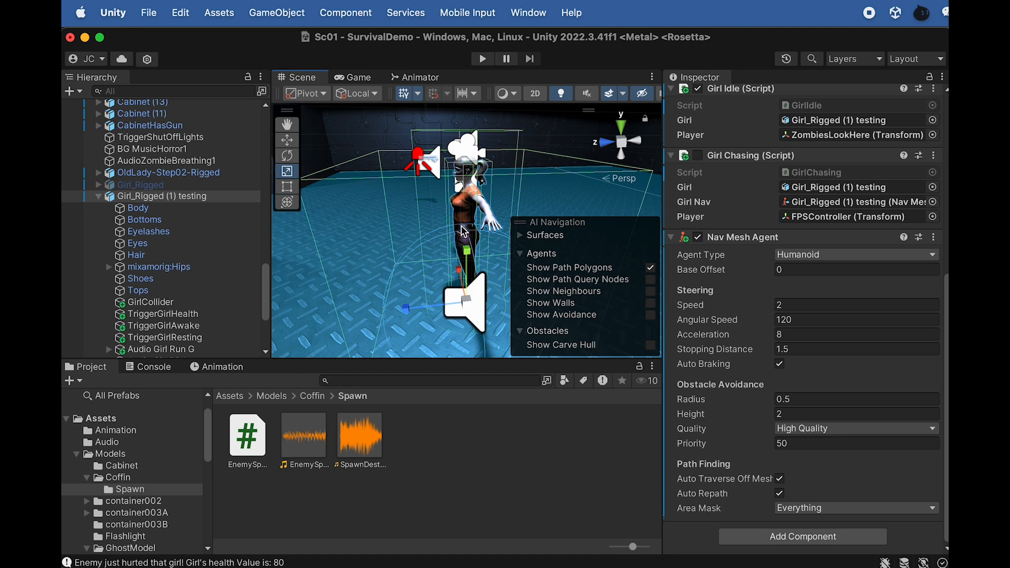
scroll(467, 244, up, 5)
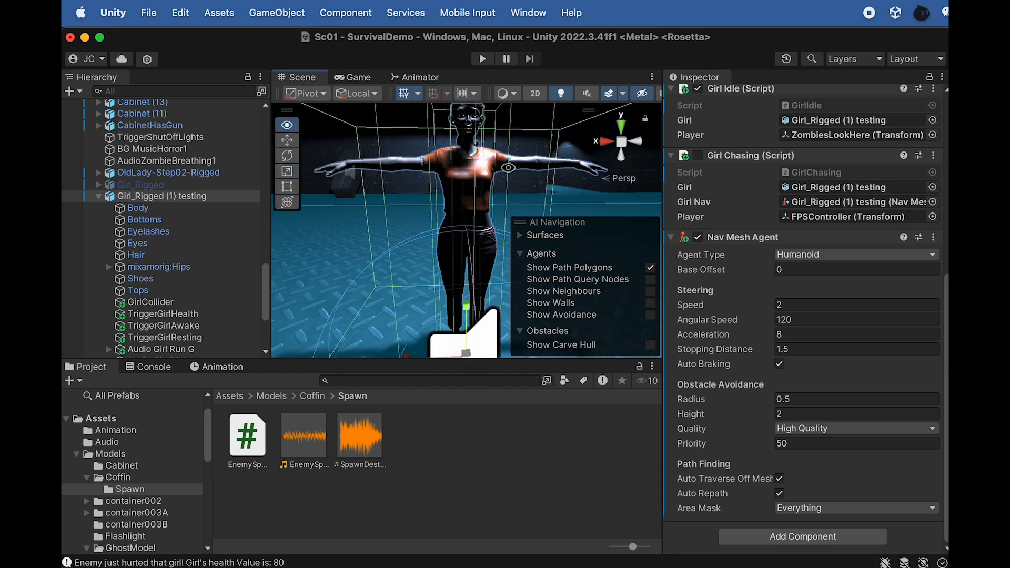
scroll(467, 245, up, 2)
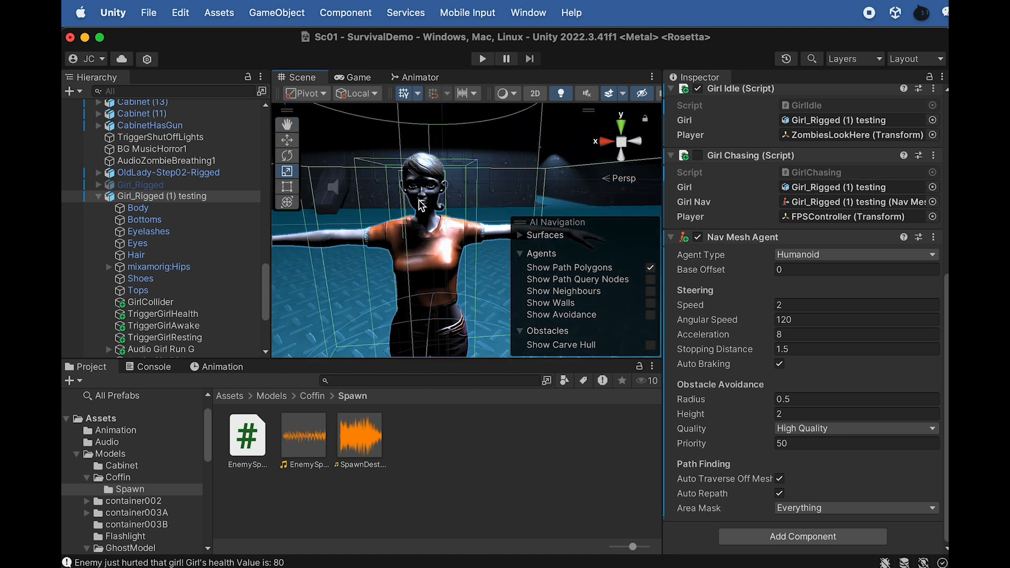
scroll(422, 205, up, 1)
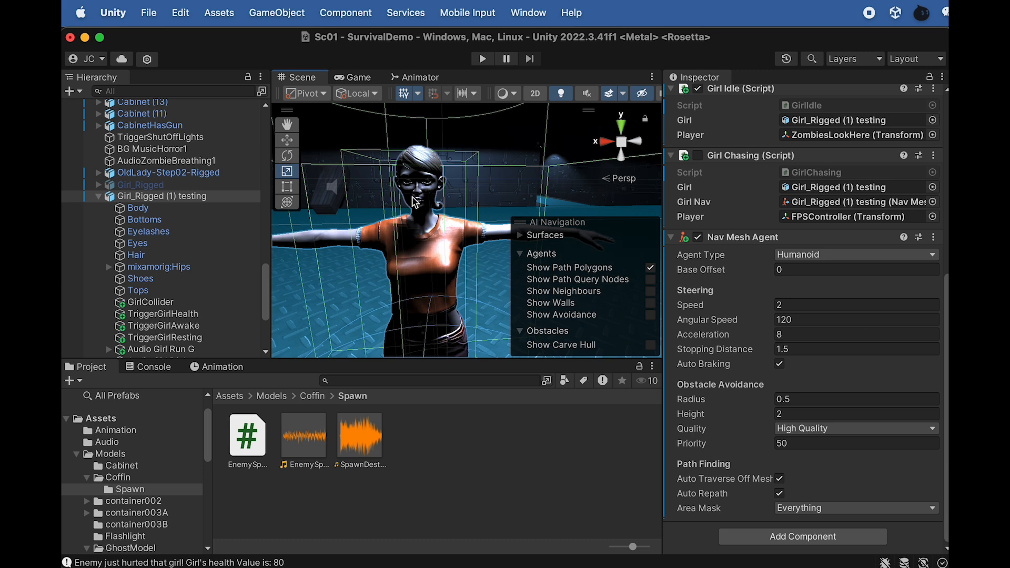
Open the Girl Model folder inside Models/Girl and select the GirlM material
click(275, 398)
scroll(477, 480, down, 2)
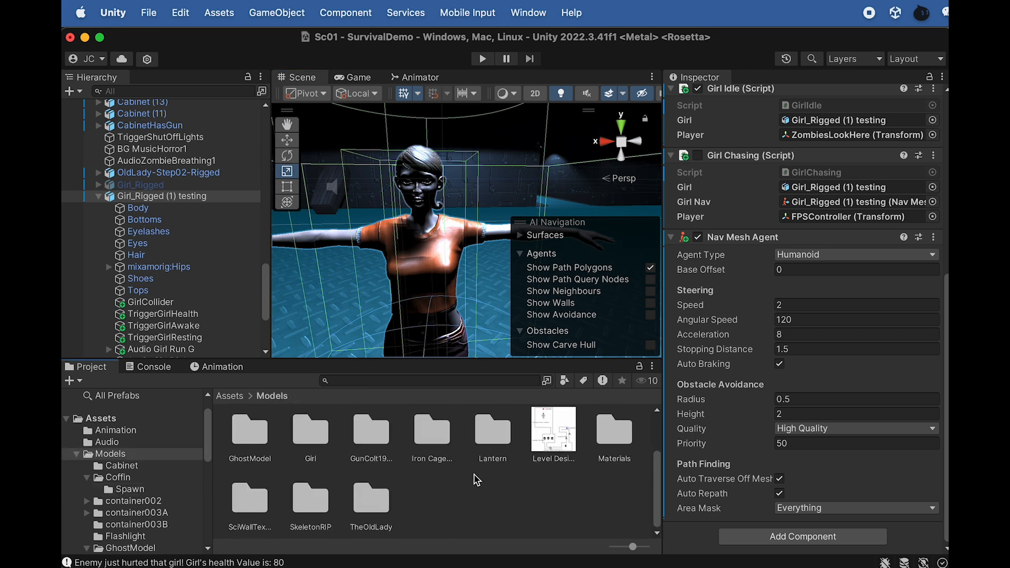
double_click(335, 462)
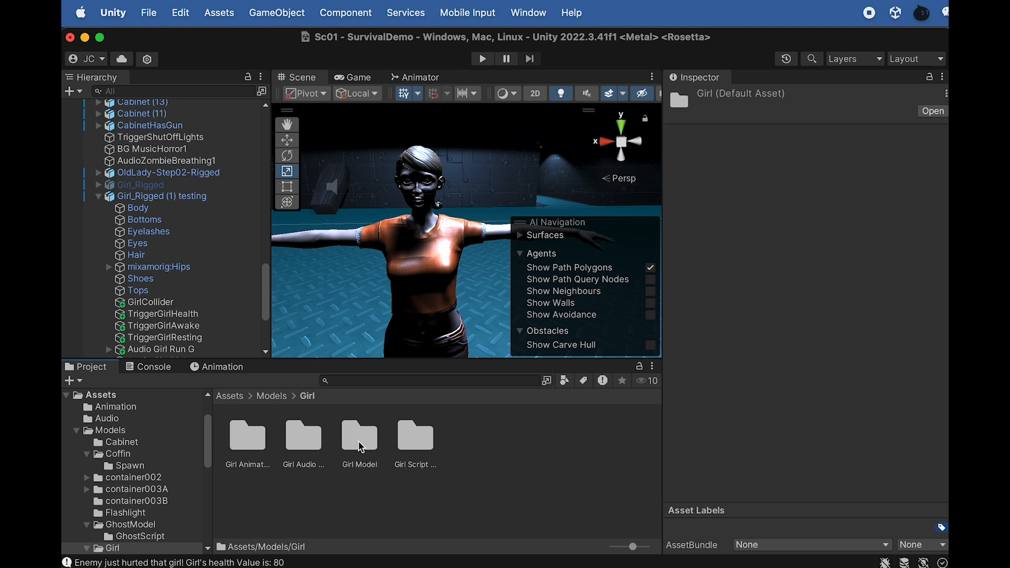
double_click(359, 437)
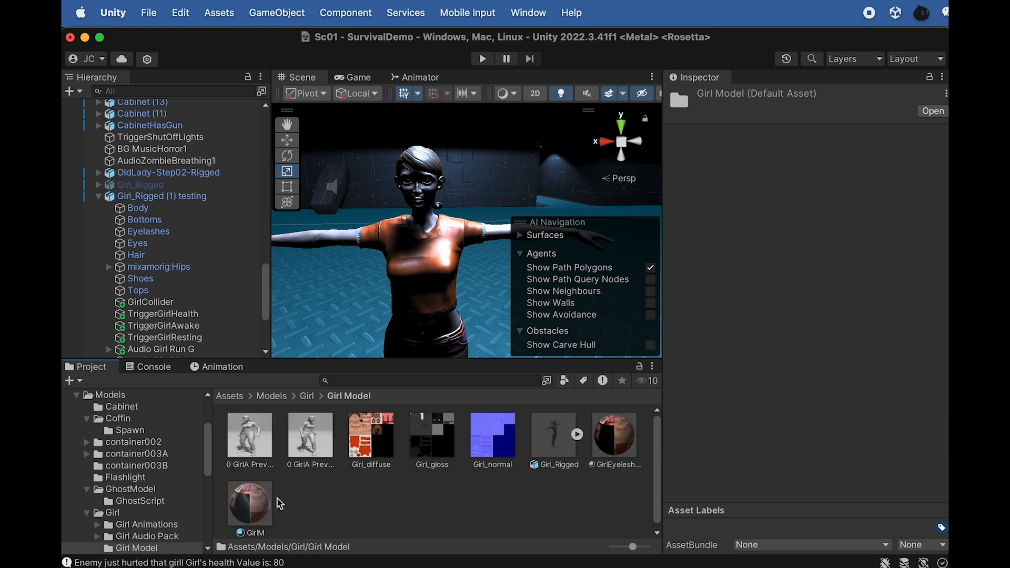
click(263, 506)
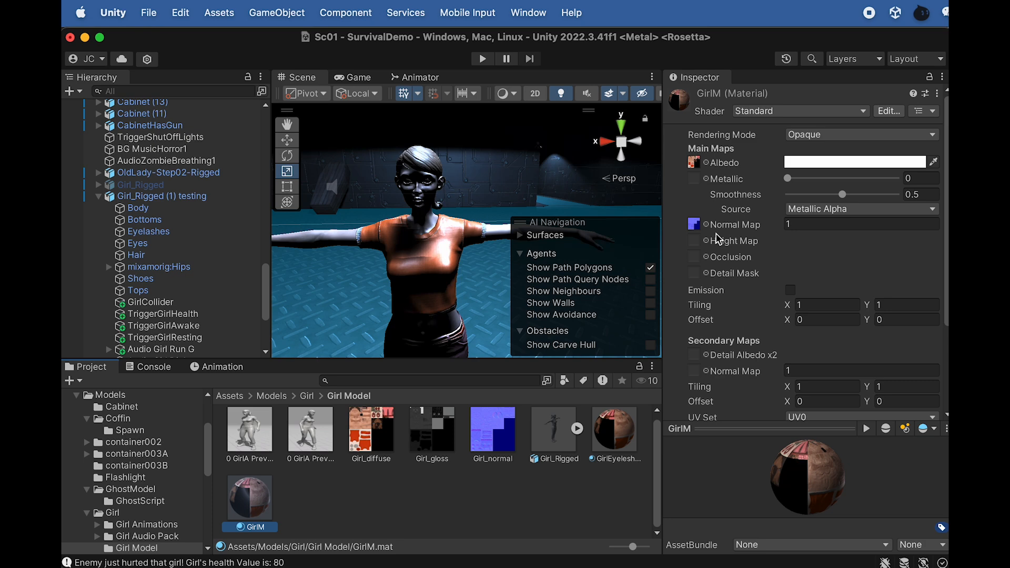
Disable Specular Highlights and Reflections on the GirlM material and check the girl's look in the scene
scroll(751, 262, down, 5)
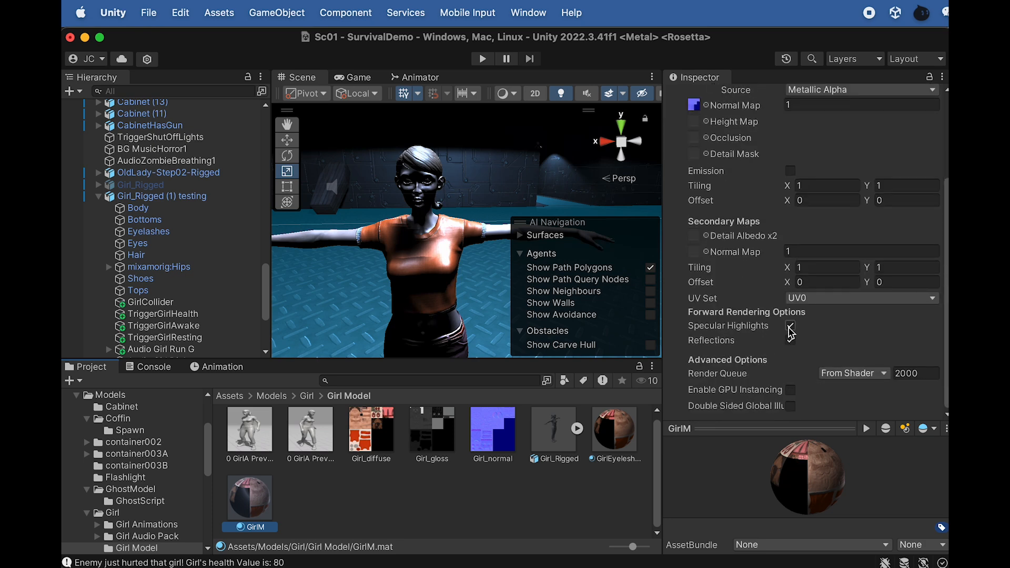
click(791, 326)
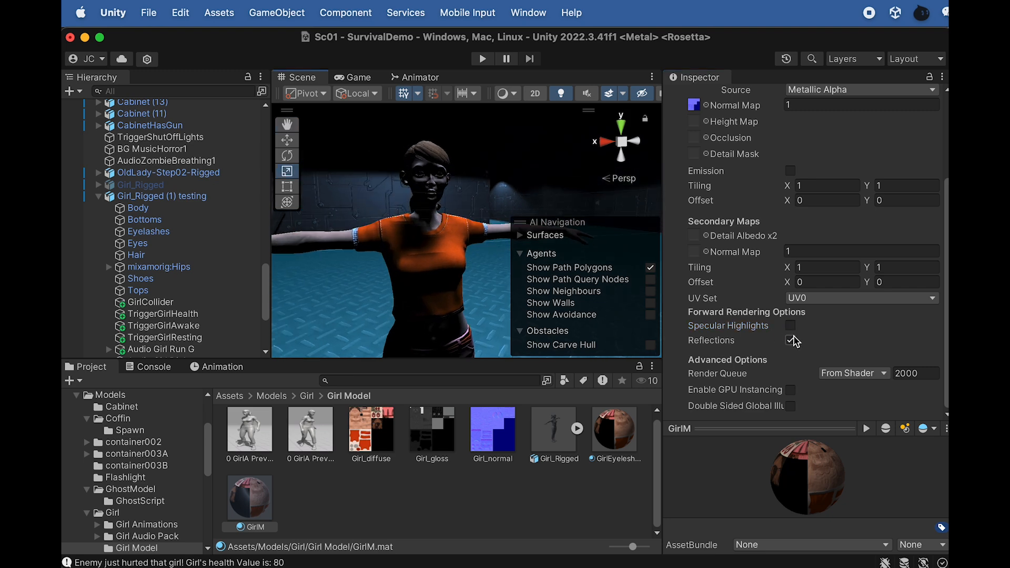
click(790, 340)
alt+drag(438, 225, 358, 259)
scroll(365, 254, down, 3)
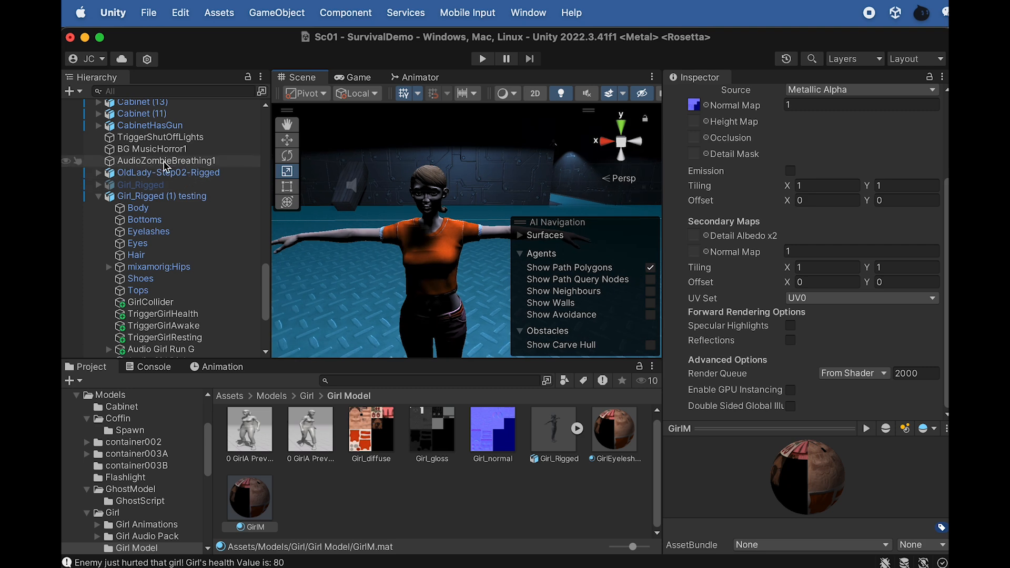
Activate the Directional Light object in the scene
scroll(164, 161, up, 15)
click(171, 117)
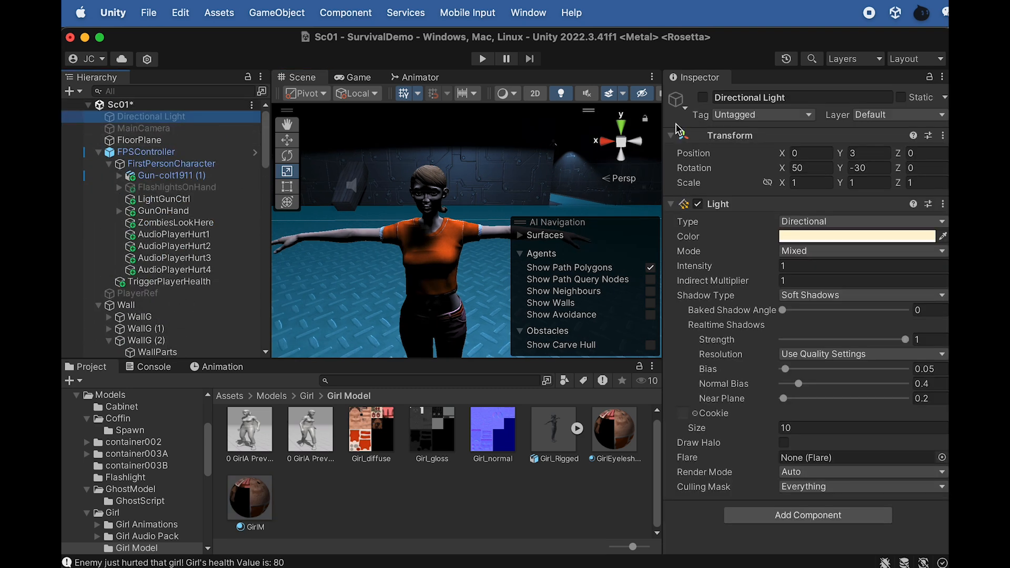
click(703, 97)
click(703, 96)
click(703, 97)
scroll(436, 167, down, 2)
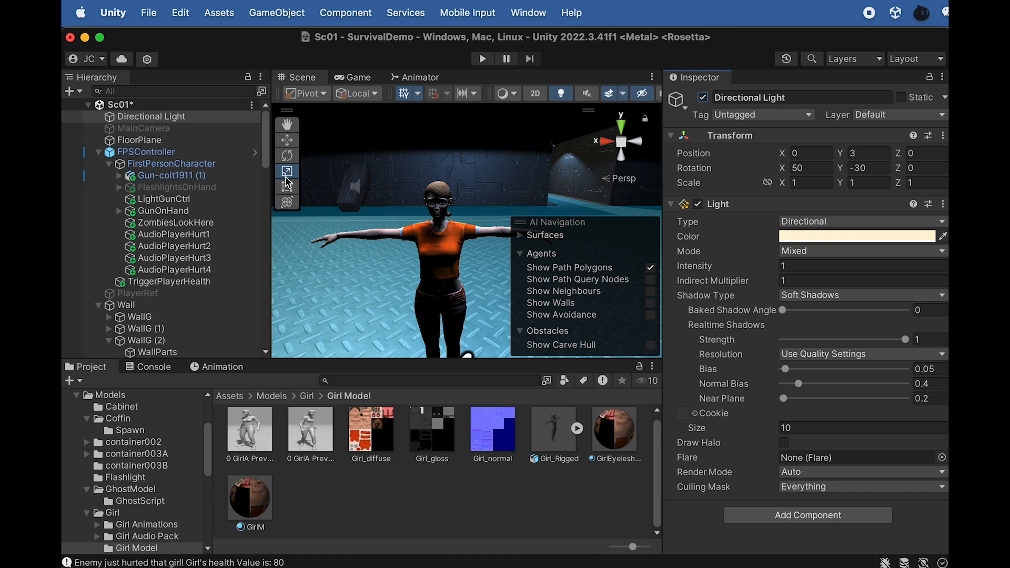
Set the Directional Light's X rotation to 137.4
mouse_move(839, 166)
mouse_down()
mouse_move(872, 169)
mouse_move(767, 169)
mouse_move(829, 171)
mouse_up()
key(super+z)
scroll(441, 255, up, 5)
Inspect the girl's face up close under the directional light and the surrounding room from a distance
alt+drag(441, 256, 479, 285)
middle_drag(479, 285, 487, 295)
alt+drag(487, 296, 475, 240)
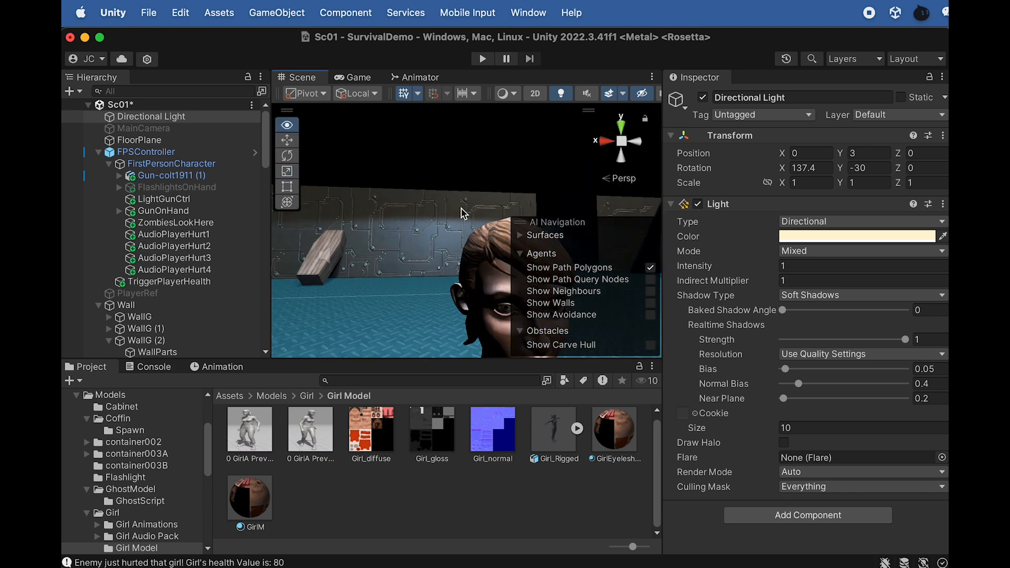
middle_drag(396, 191, 323, 154)
scroll(396, 212, up, 3)
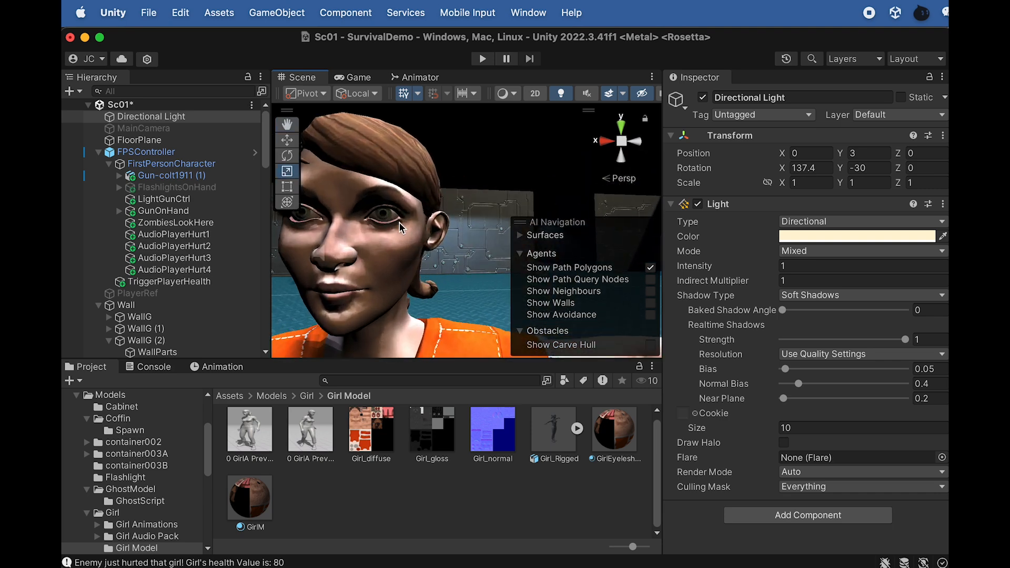
scroll(396, 231, down, 4)
scroll(395, 235, down, 6)
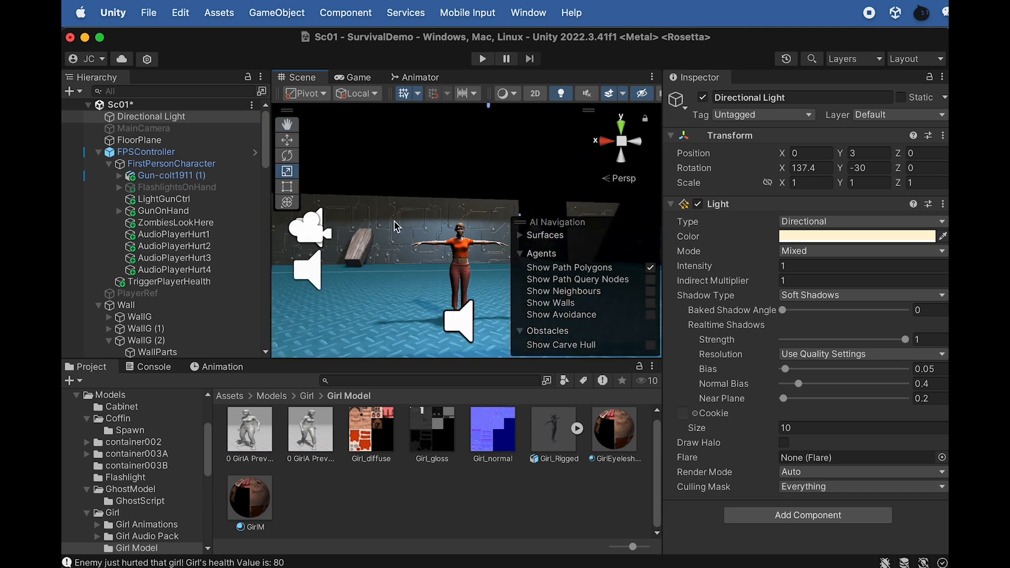
Delete the Girl_Rigged (1) testing character from the scene
scroll(158, 257, down, 10)
scroll(159, 260, down, 10)
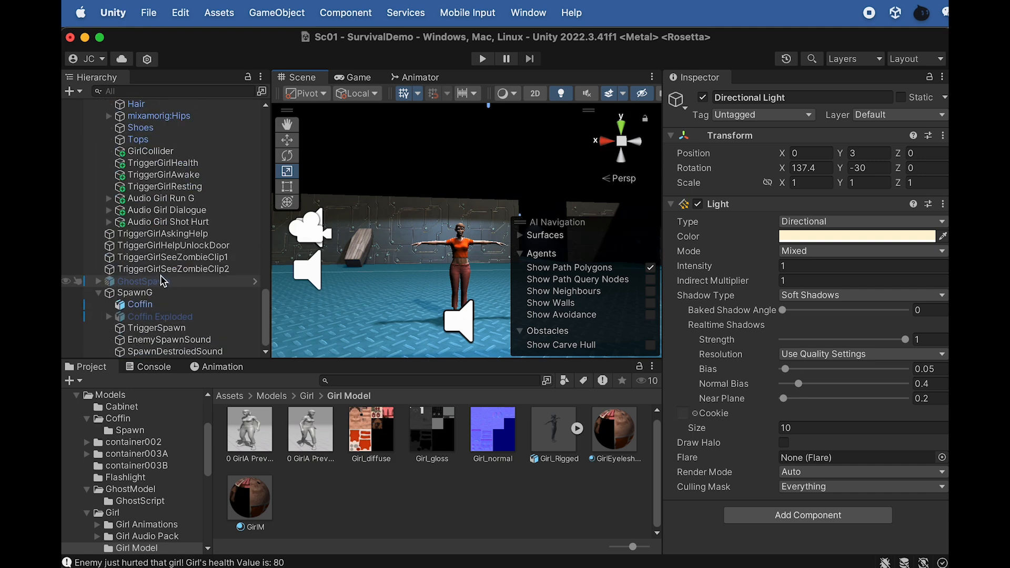
scroll(477, 261, down, 3)
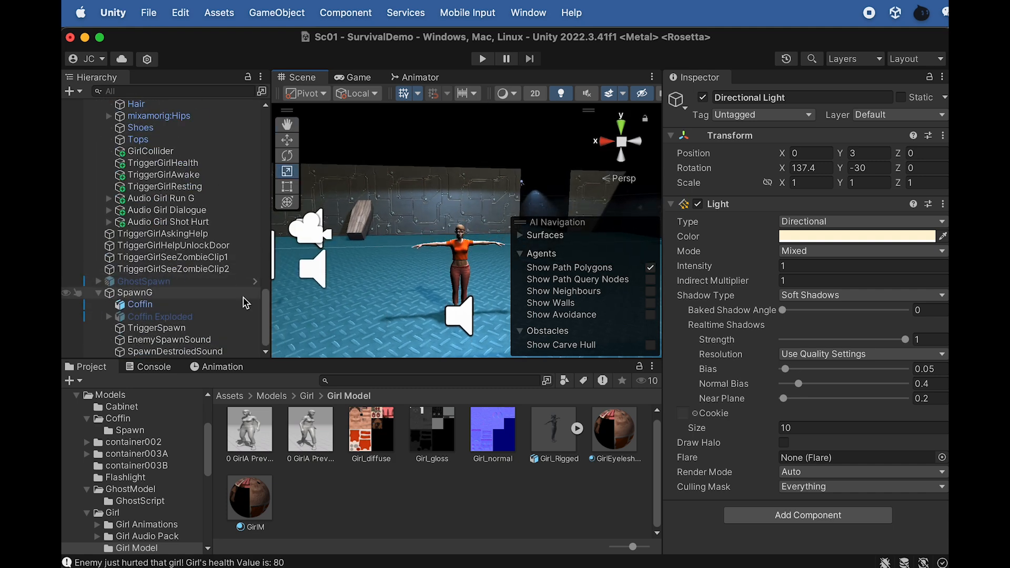
scroll(186, 230, up, 6)
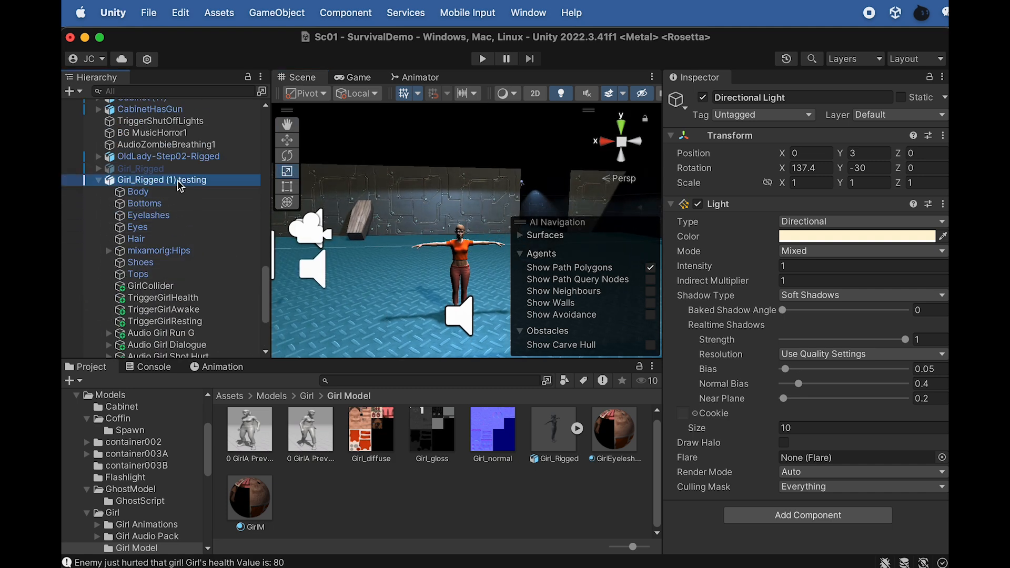
click(179, 181)
right_click(177, 187)
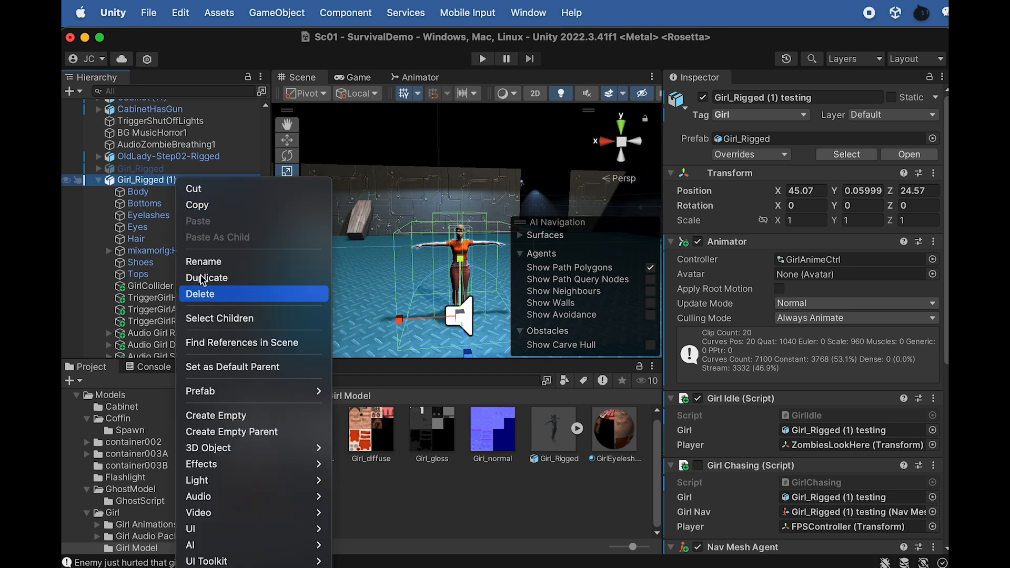
click(201, 293)
Activate the original Girl_Rigged character and focus on it inside the cage
click(154, 281)
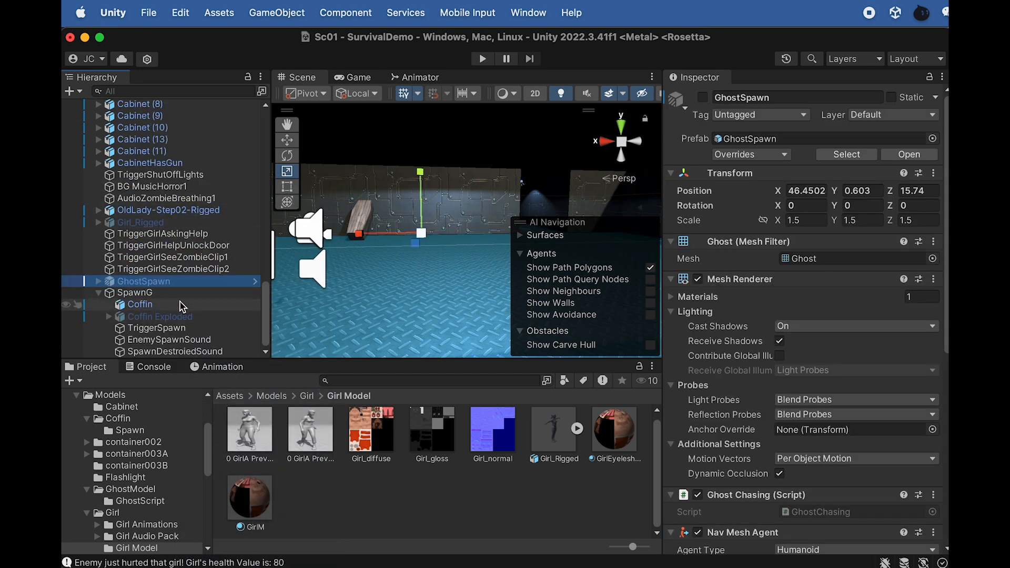
click(150, 223)
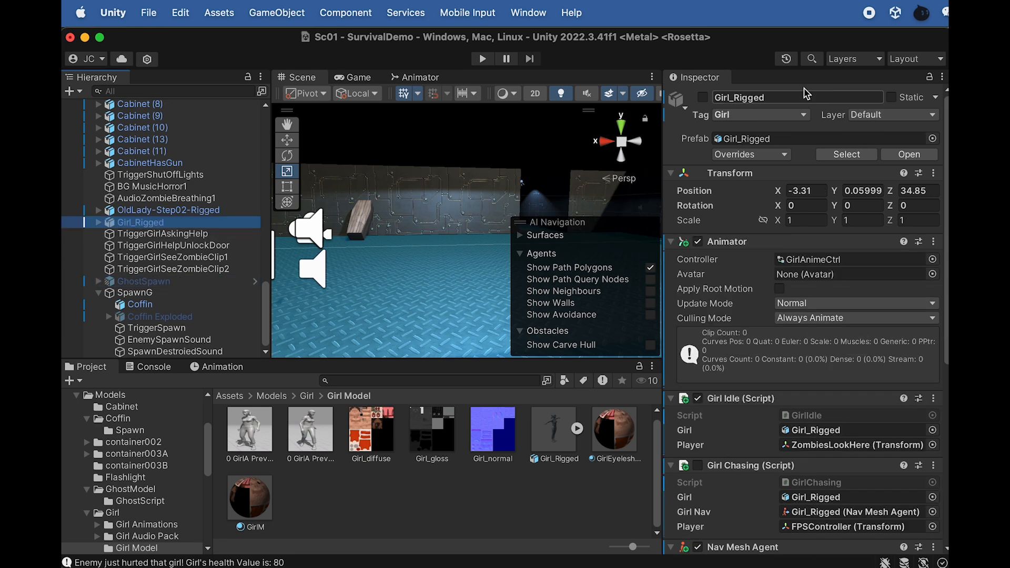
click(703, 97)
key(f)
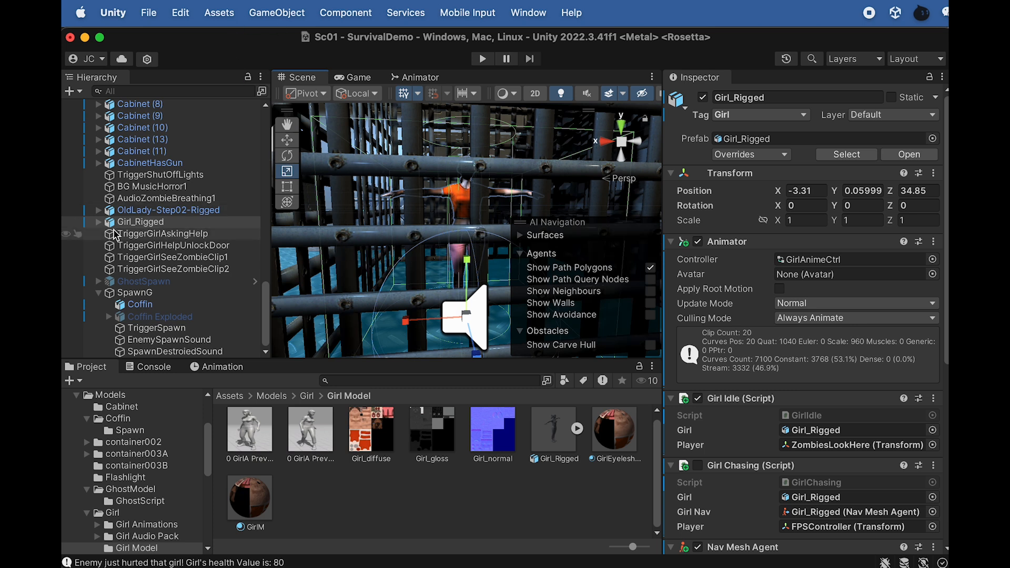
Select FPSController and frame it to view the room around the player
scroll(150, 211, up, 15)
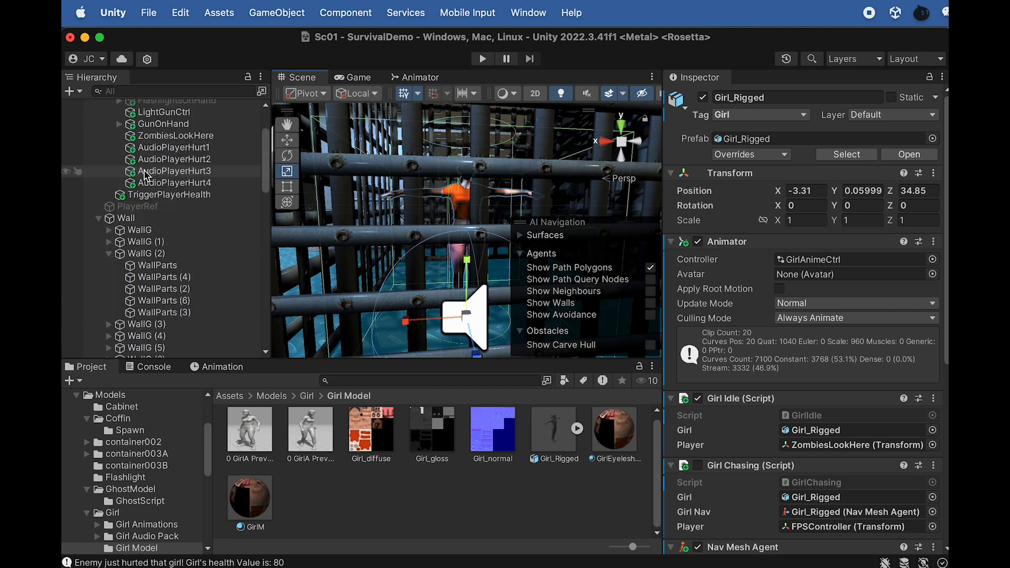
click(149, 154)
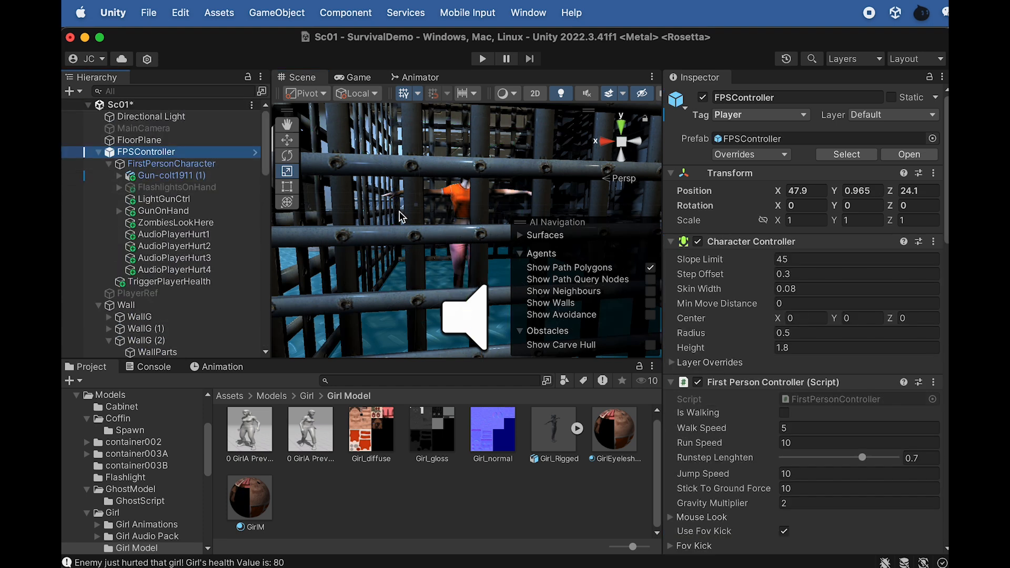
key(f)
scroll(432, 232, down, 10)
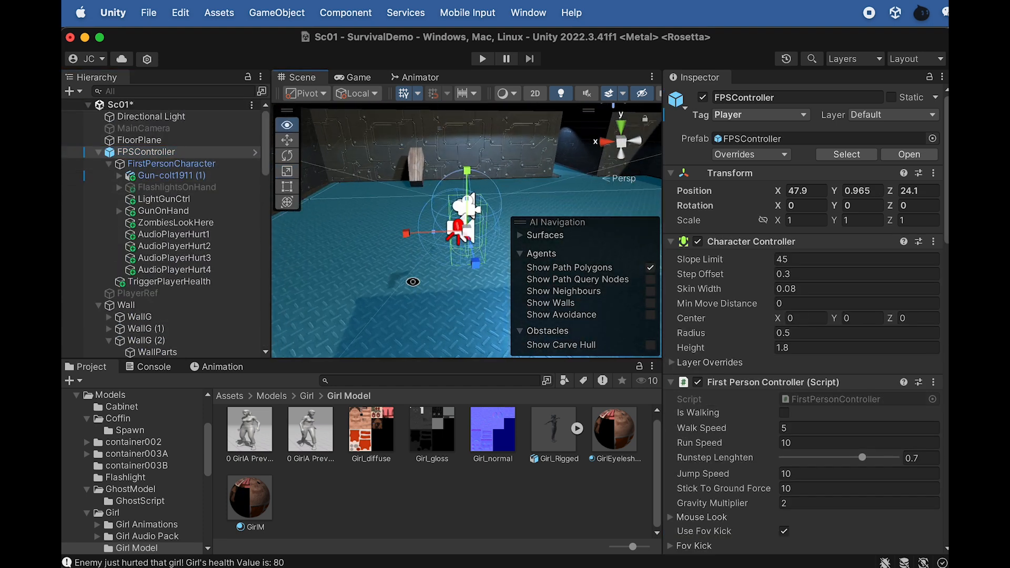
scroll(413, 180, down, 3)
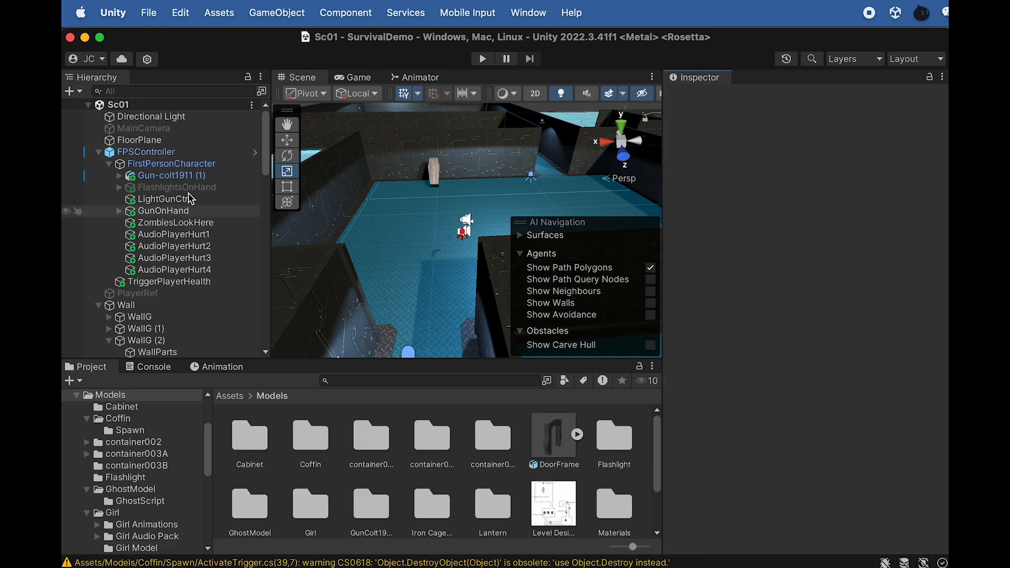
Select Girl_Rigged and frame it inside the cage
scroll(126, 287, down, 10)
scroll(126, 286, down, 5)
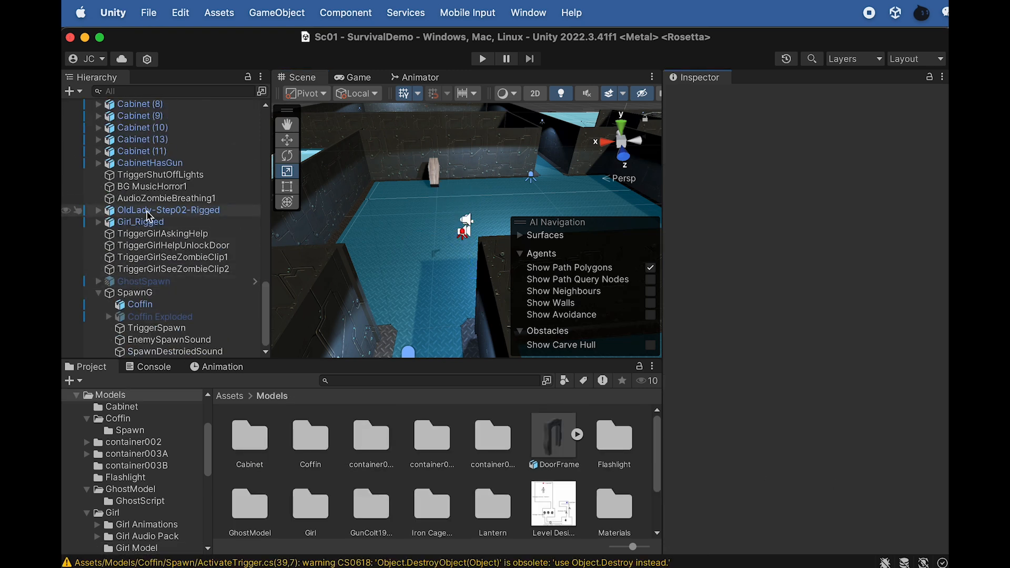
click(138, 222)
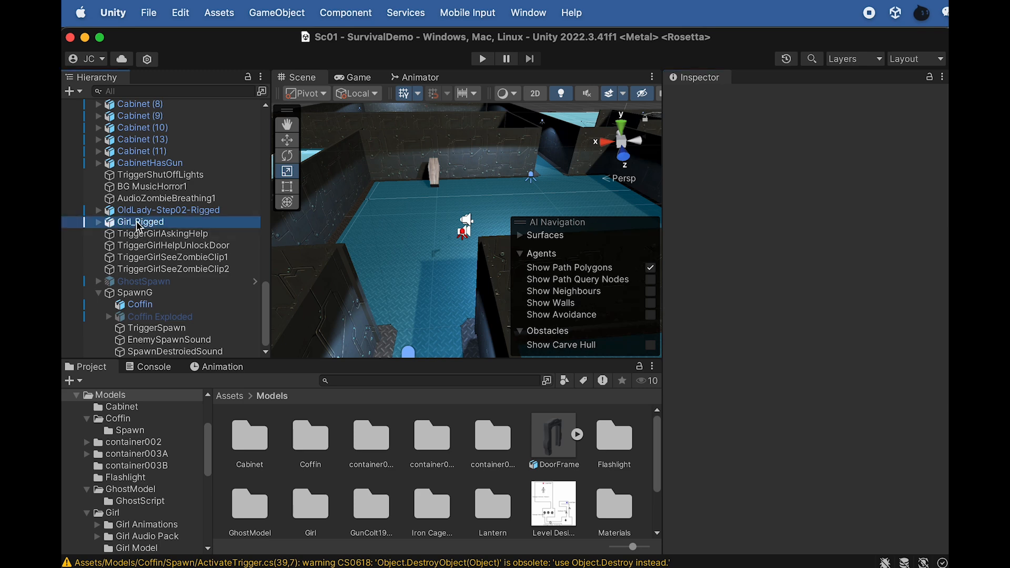
key(f)
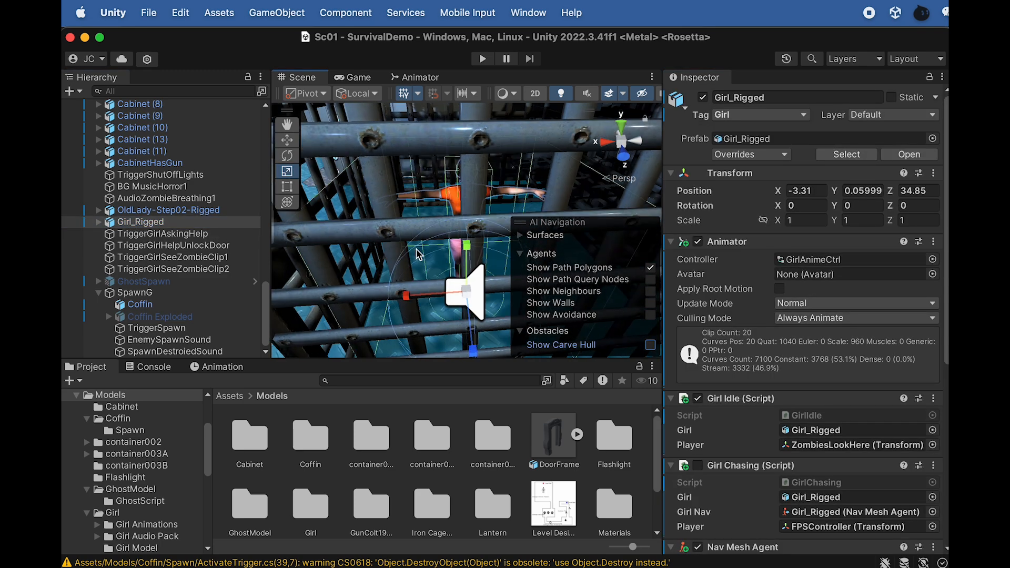
alt+drag(369, 261, 474, 224)
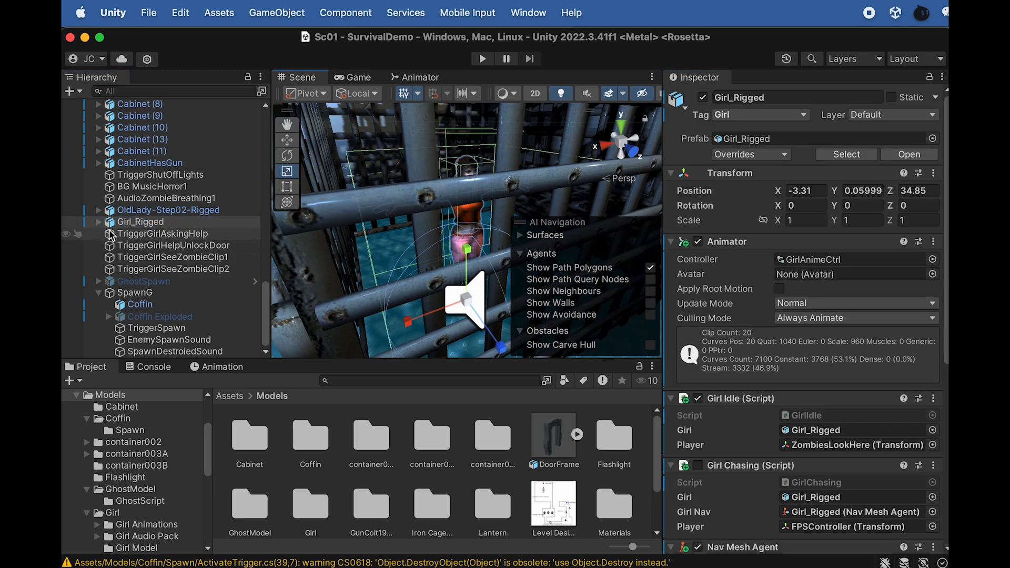
Duplicate AudioGirlSeeZombieClip2 within Girl_Rigged's Audio Girl Dialogue group
click(98, 222)
scroll(153, 231, down, 5)
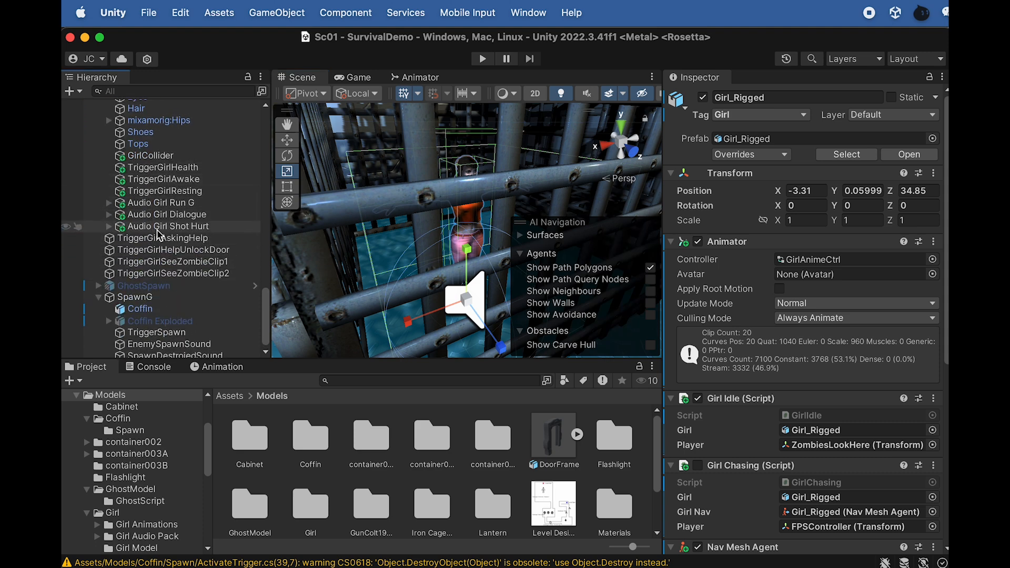
click(108, 216)
right_click(189, 214)
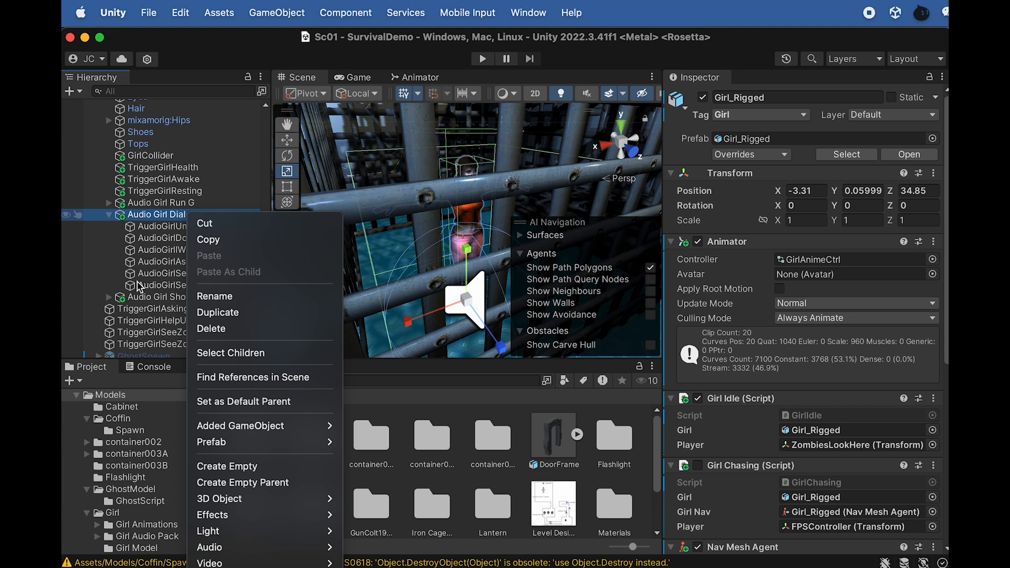
click(137, 287)
click(196, 285)
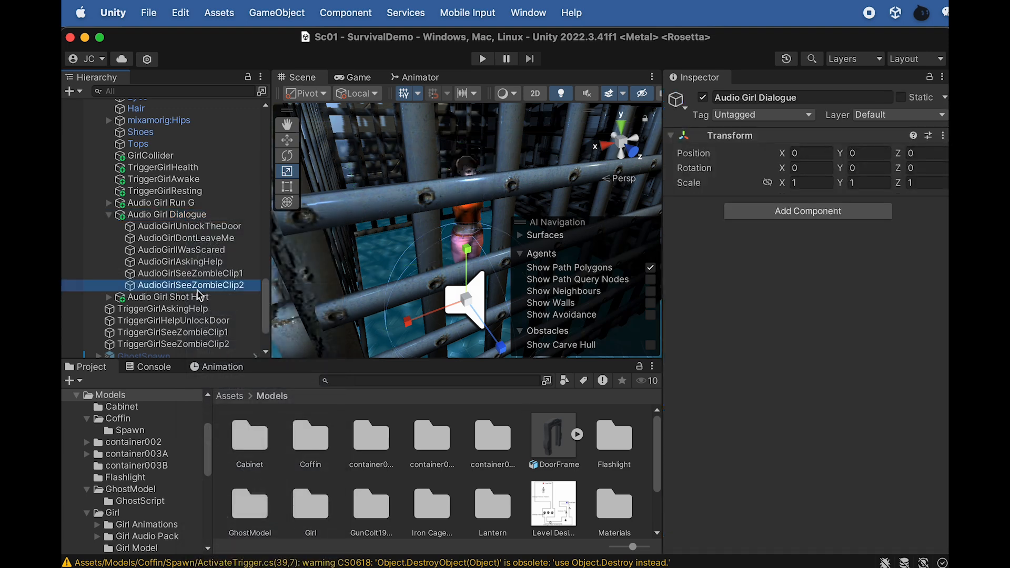
key(super+d)
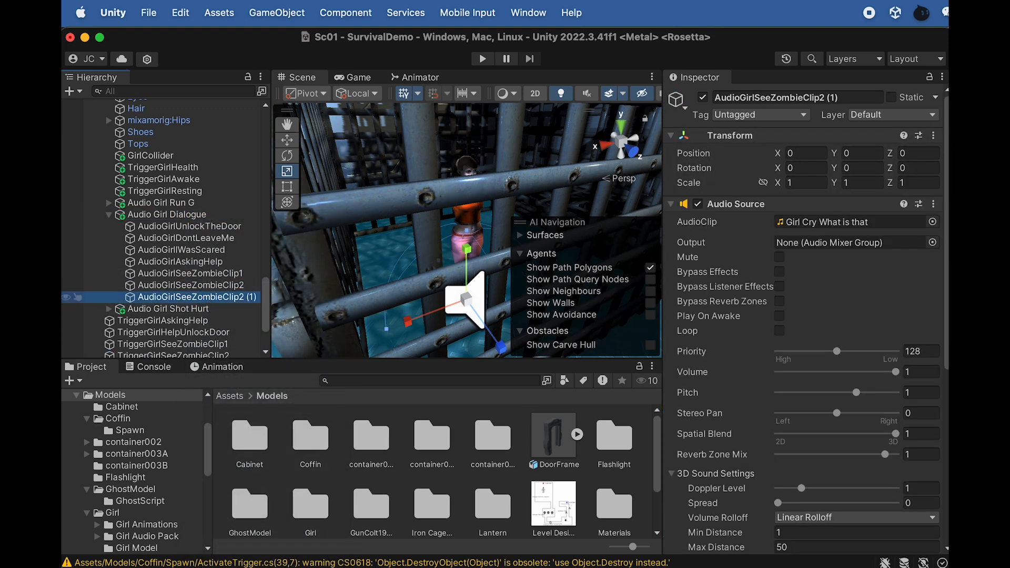
Rename the duplicated dialogue audio object as AudioGirlSeeGhostClip1
click(204, 298)
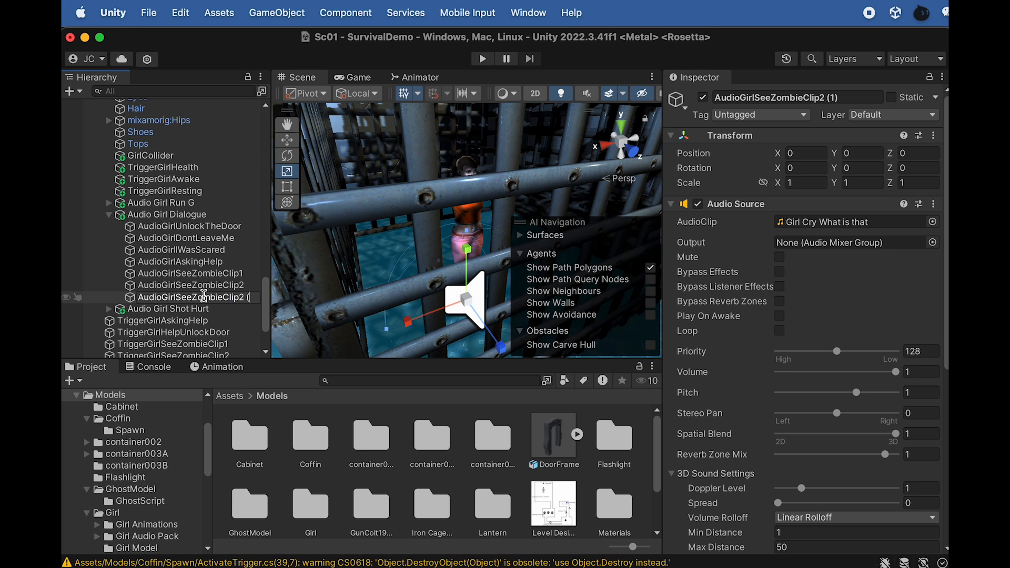
key(BackSpace)
key(BackSpace)
key(BackSpace)
key(BackSpace)
key(BackSpace)
key(BackSpace)
text(eGhost)
key(Return)
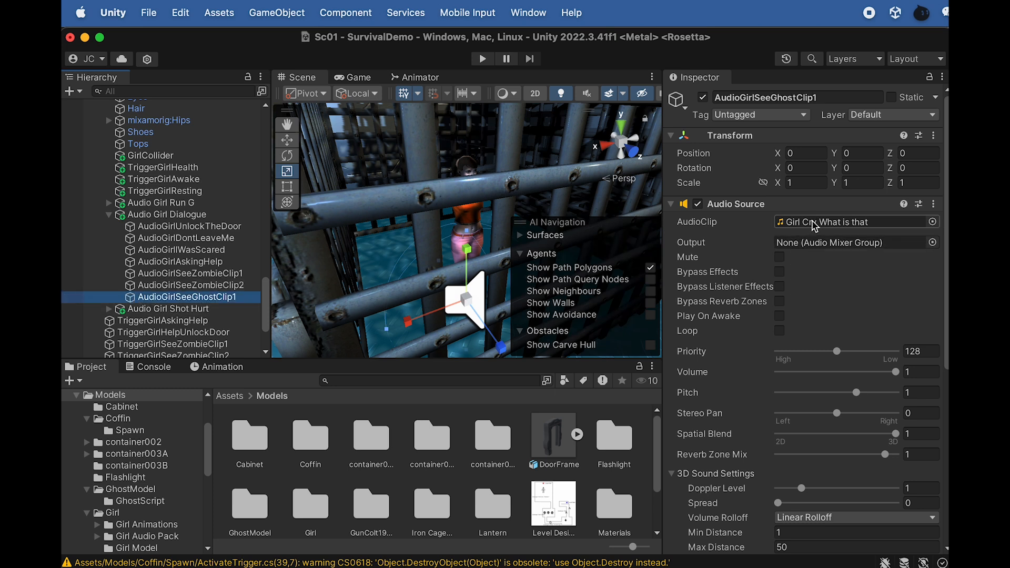
Assign the Girl They are here clip from the girl's Meet Ghost audio folder to AudioGirlSeeGhostClip1
scroll(522, 496, down, 1)
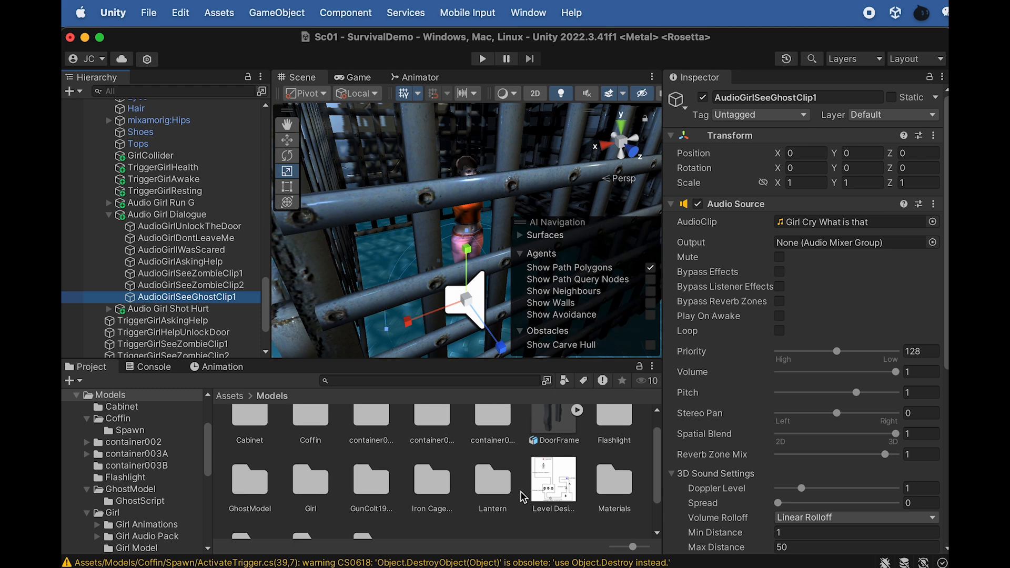
double_click(298, 485)
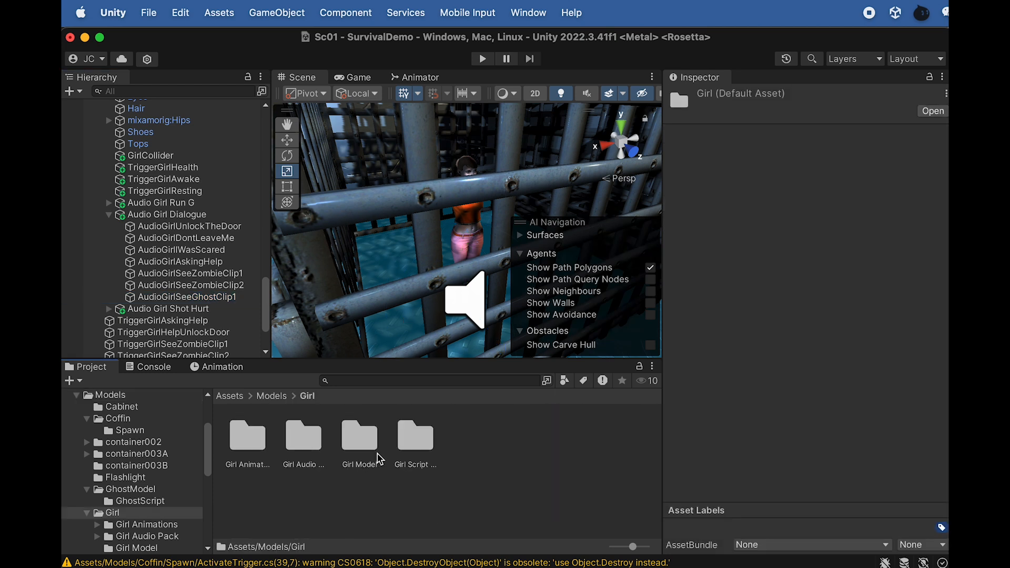
double_click(294, 449)
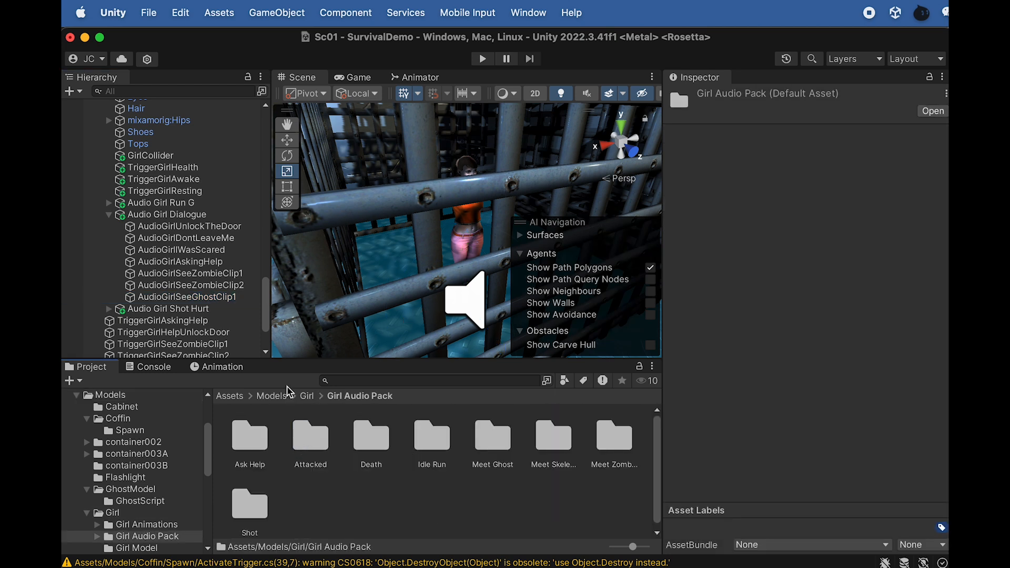
click(504, 449)
double_click(498, 453)
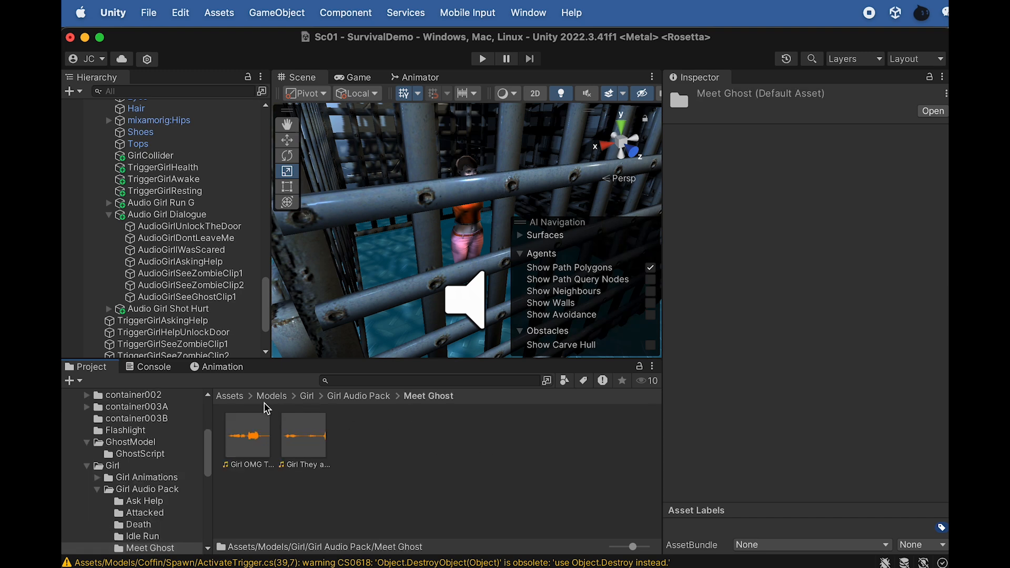
click(220, 300)
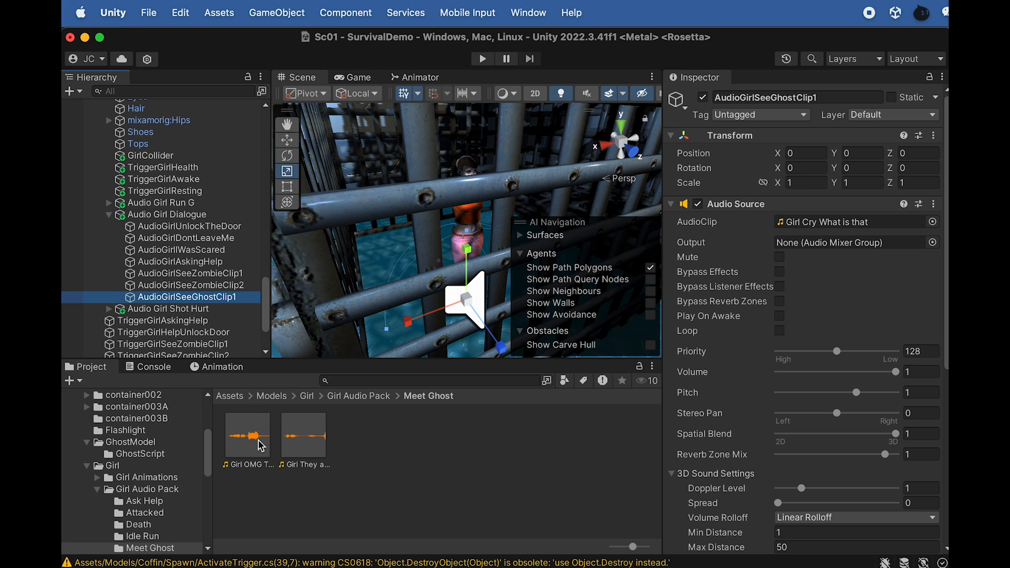
drag(307, 448, 835, 230)
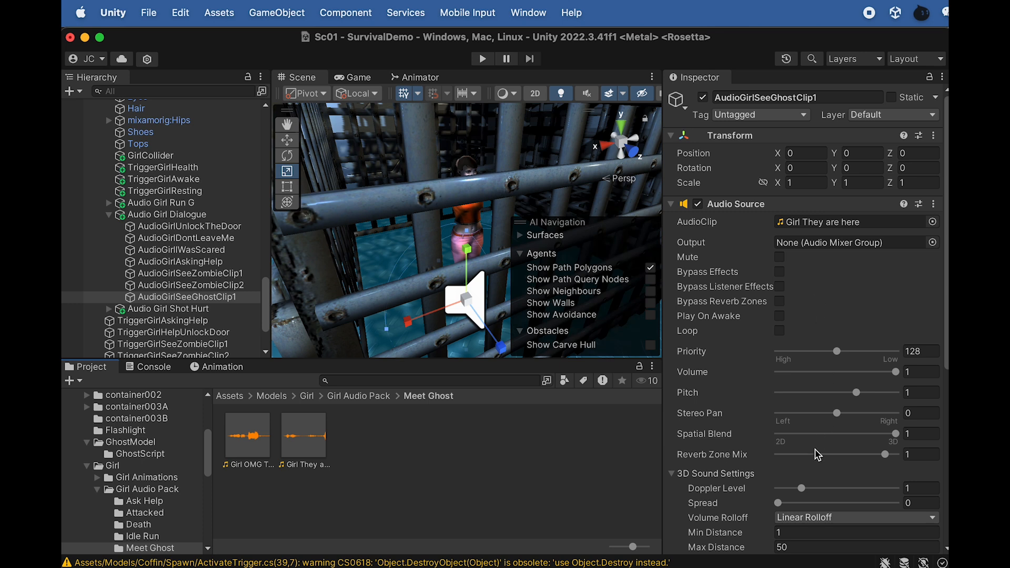
scroll(765, 432, down, 1)
Duplicate AudioGirlSeeGhostClip1 as AudioGirlSeeGhostClip2 and assign it the Girl OMG They Are Everywhere clip
click(218, 298)
key(super+d)
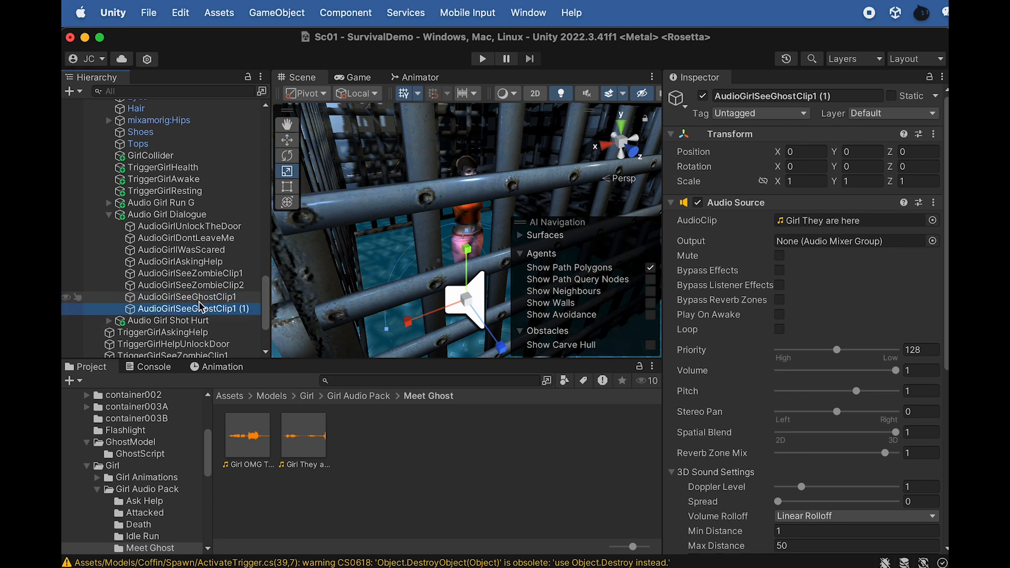
click(226, 309)
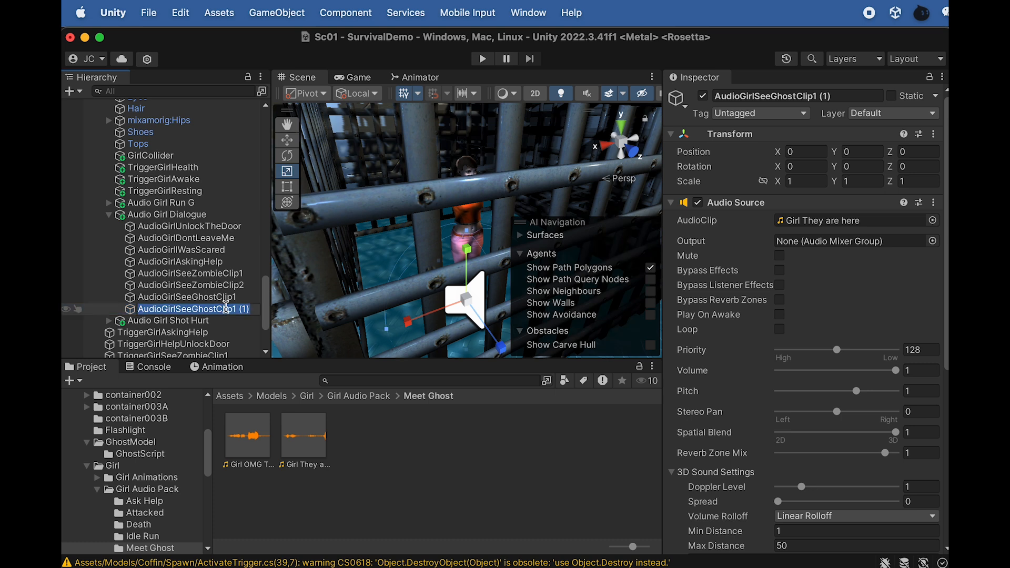
text(2)
key(Return)
drag(243, 422, 839, 225)
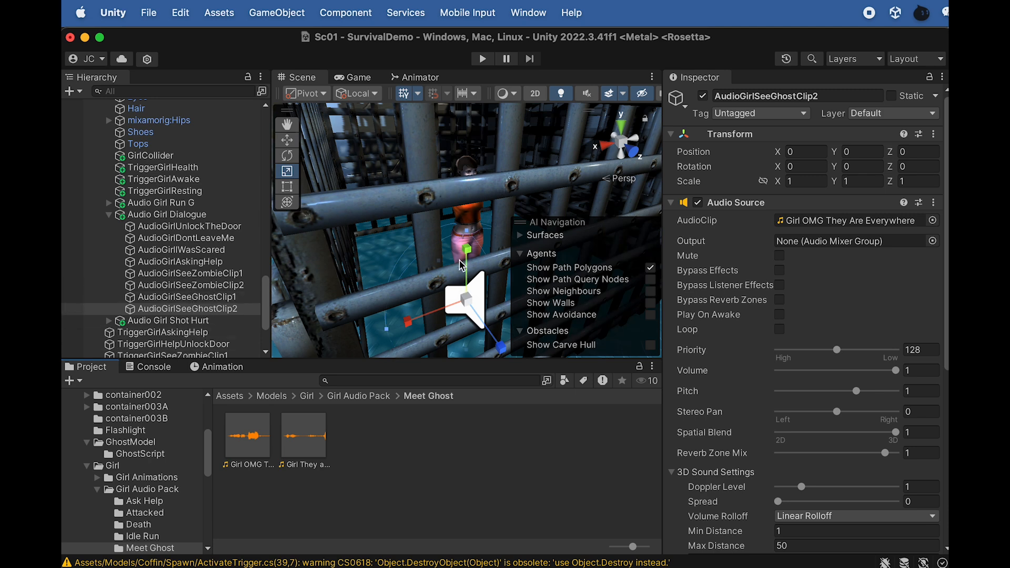
Create a 3D cube at the FPSController's location in the coffin room
scroll(174, 208, up, 10)
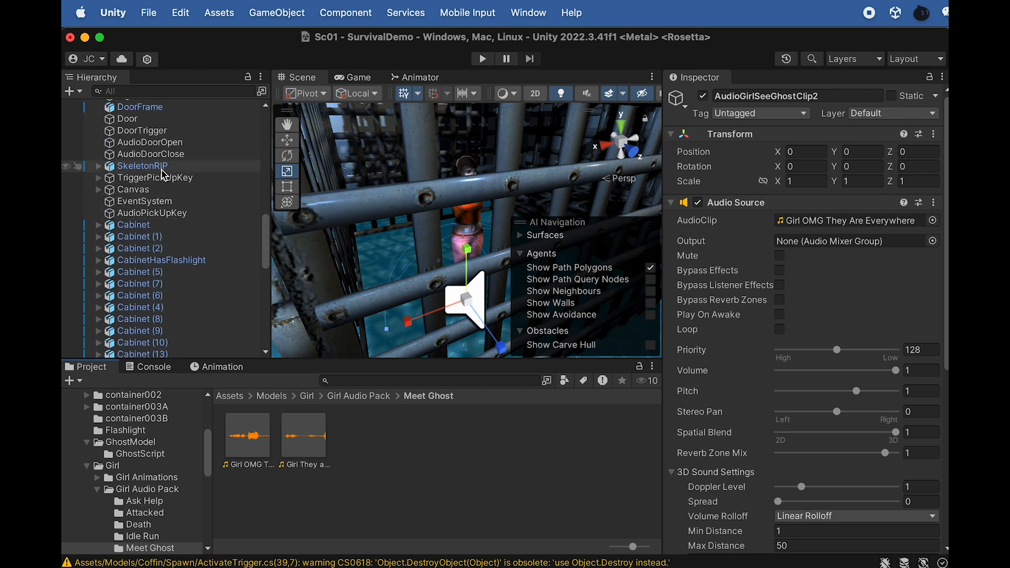
scroll(163, 173, up, 10)
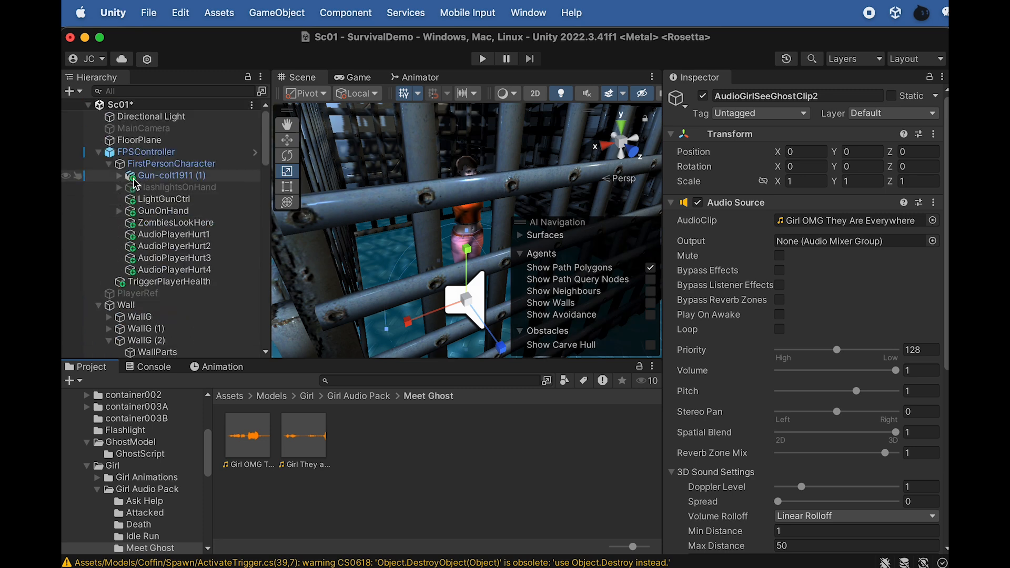
click(147, 152)
key(f)
scroll(420, 232, down, 10)
alt+drag(424, 226, 377, 236)
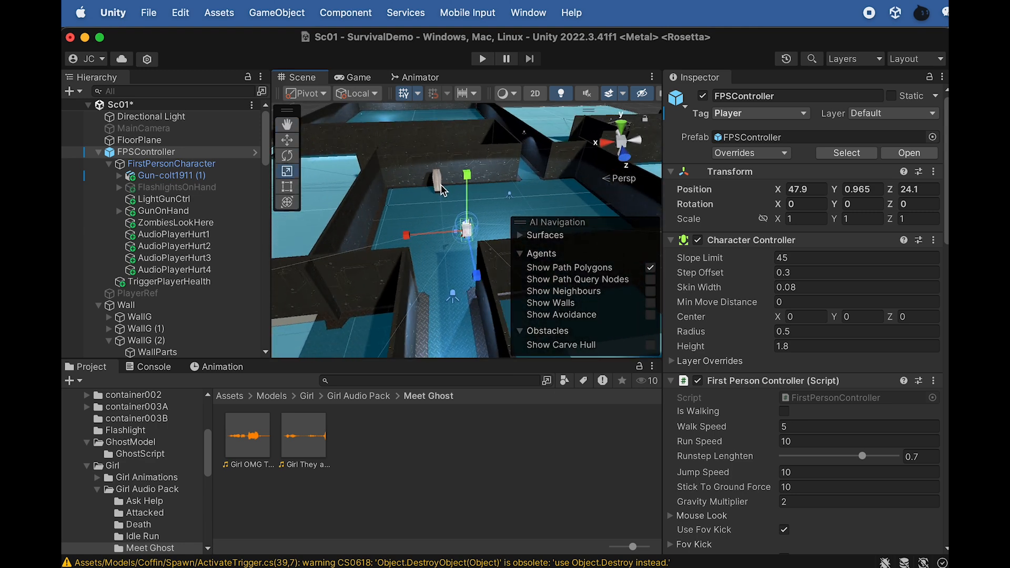
scroll(438, 258, down, 3)
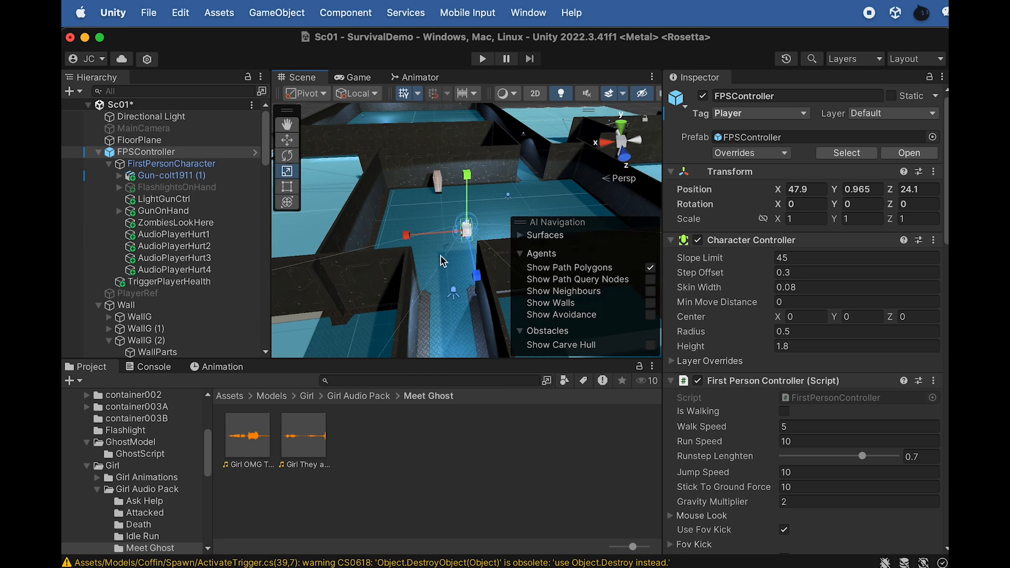
mouse_move(438, 255)
alt+mouse_down()
mouse_move(443, 280)
mouse_move(437, 270)
alt+mouse_up()
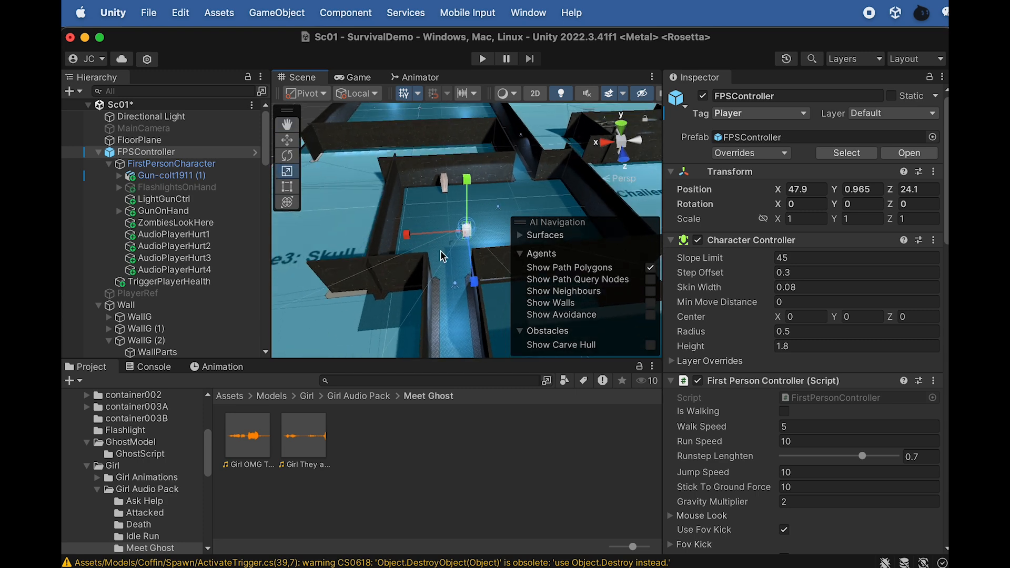
key(f)
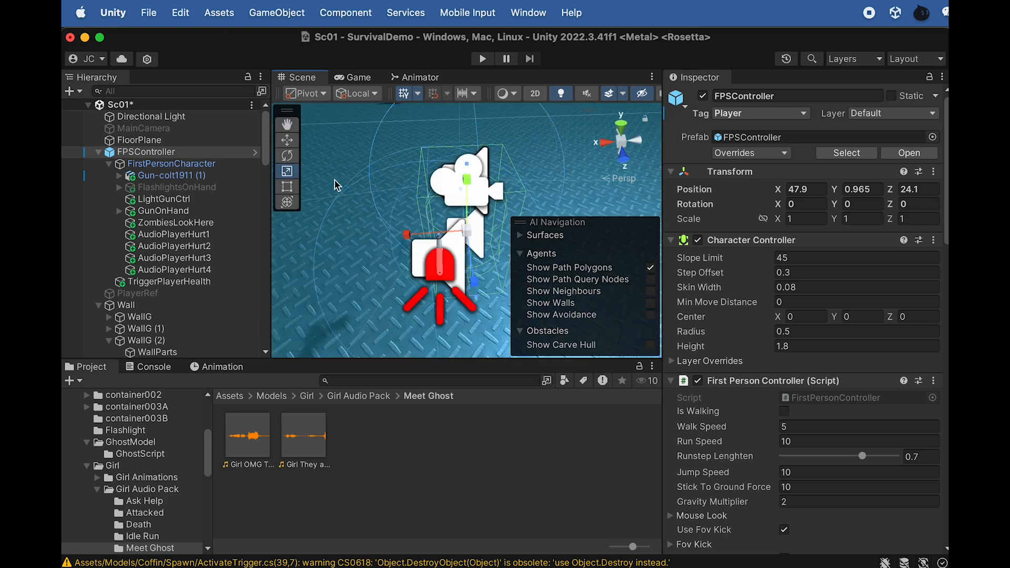
click(273, 13)
mouse_move(316, 88)
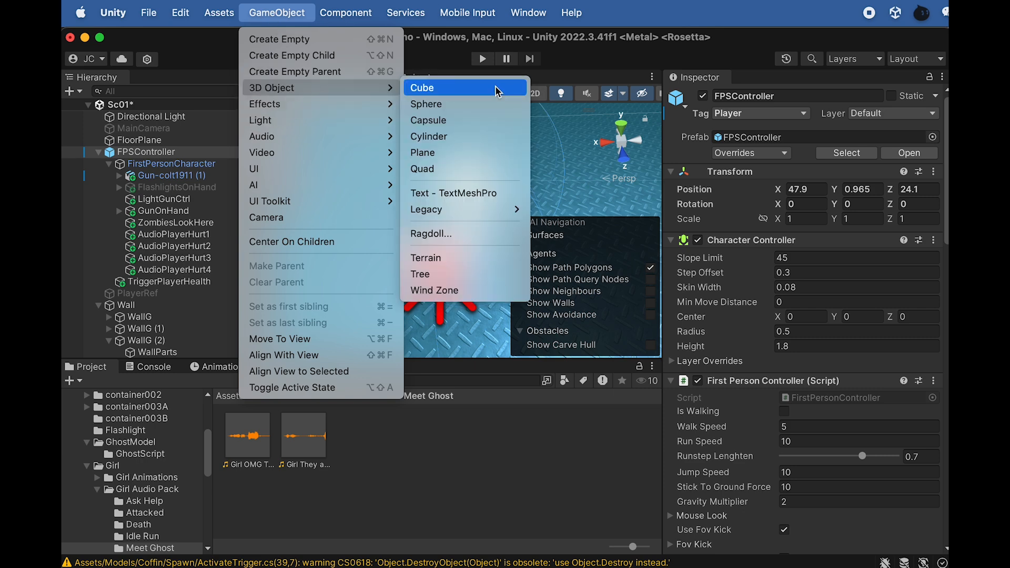
click(474, 87)
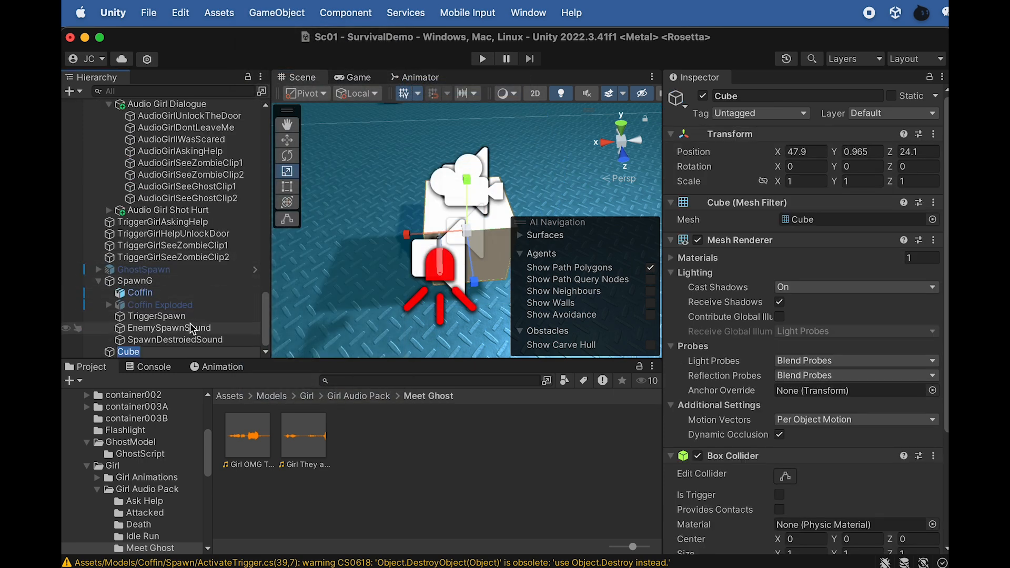
Name the new cube TriggerActivateSpawn
text(TriggerS)
key(BackSpace)
text(ActivateSpawn)
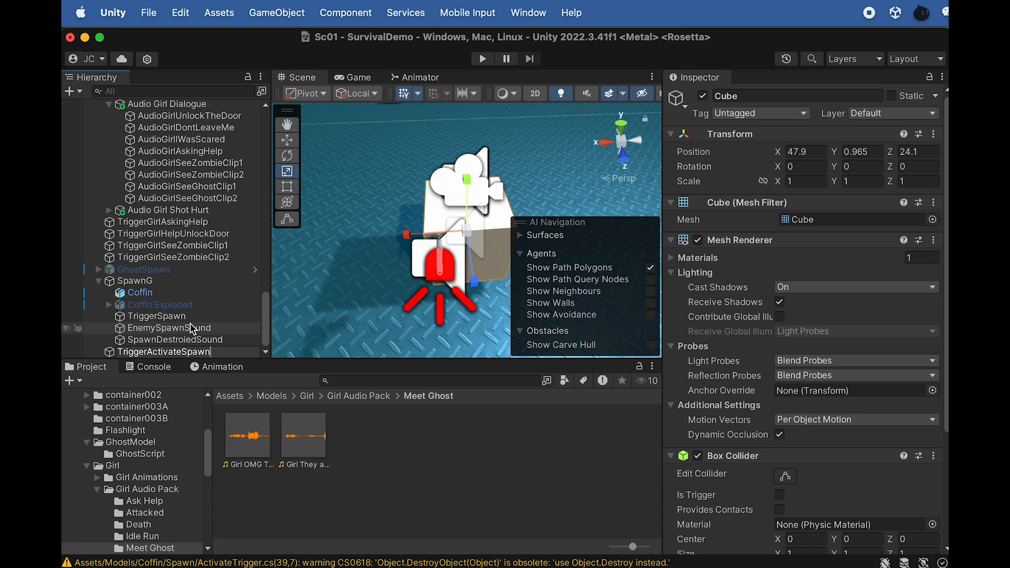
key(Return)
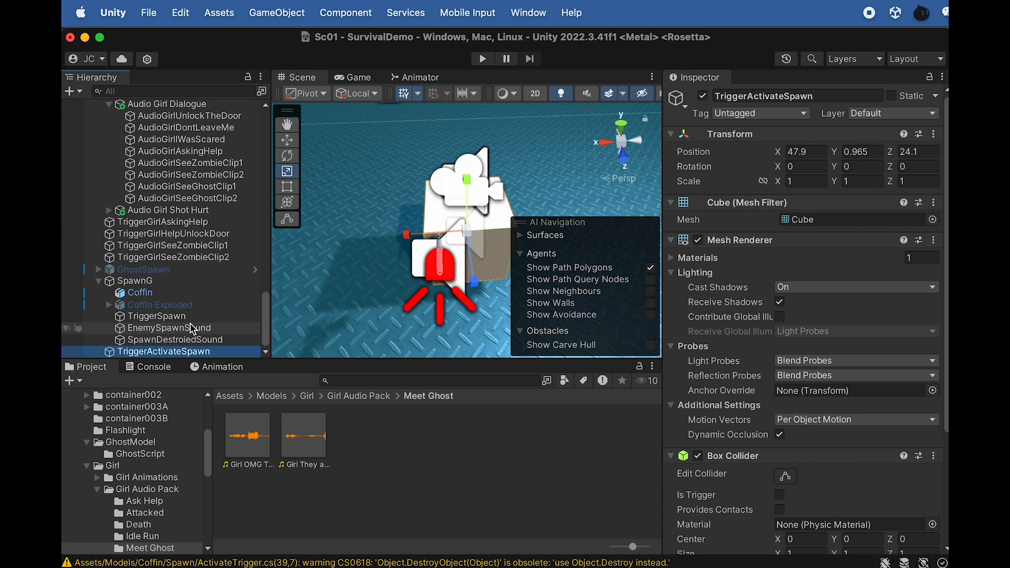
Rename the spawn trigger cube as TriggerAwakeSpawn
scroll(416, 168, down, 3)
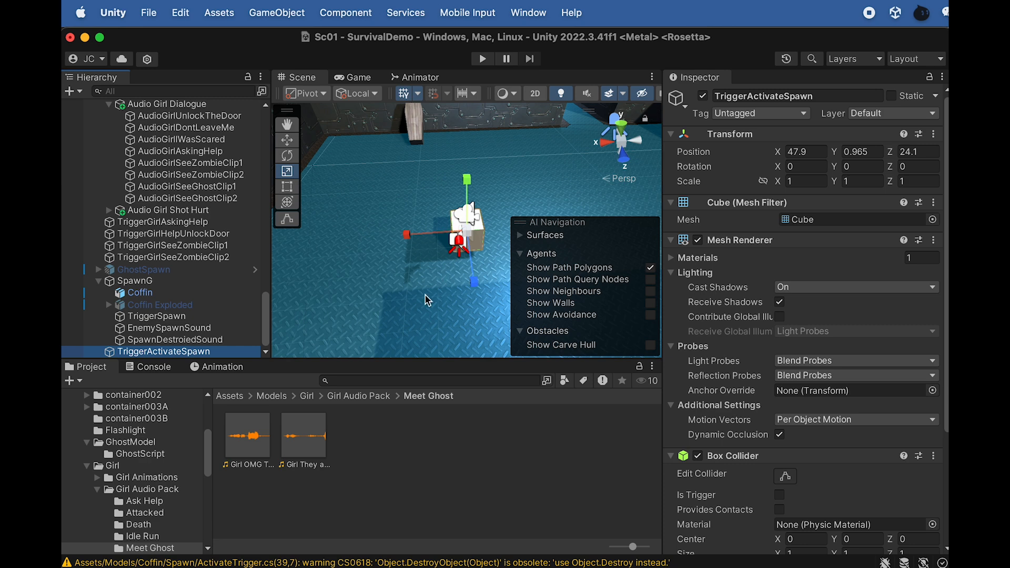
scroll(409, 279, down, 5)
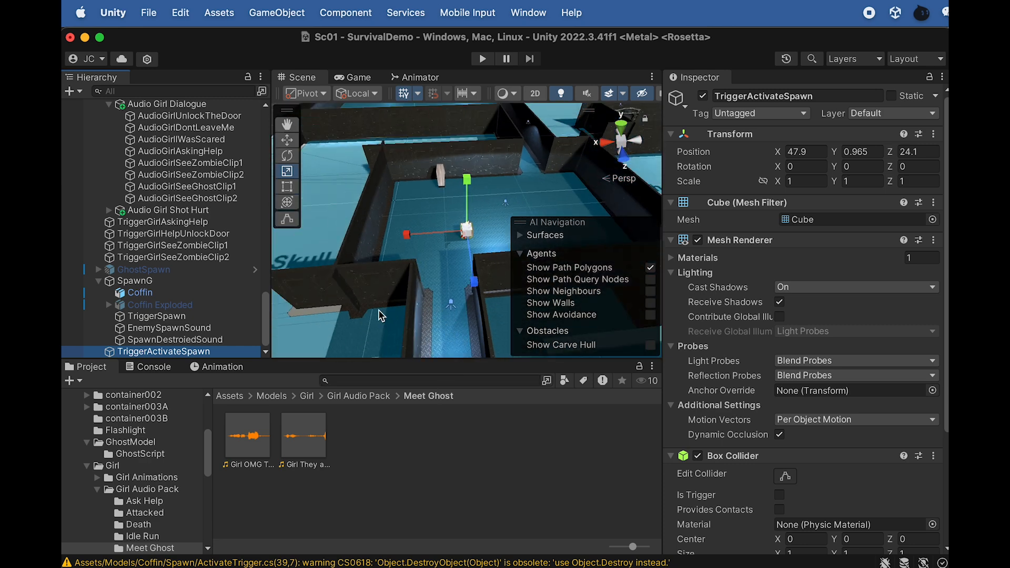
click(181, 353)
click(181, 352)
drag(180, 353, 154, 353)
text(wase)
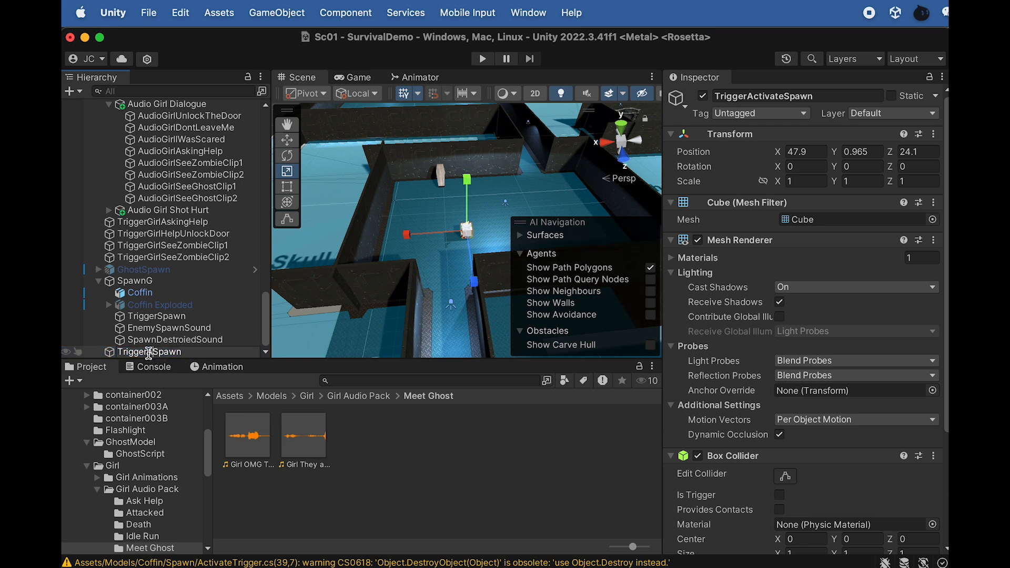
key(BackSpace)
key(BackSpace)
text(ke)
click(191, 330)
click(185, 351)
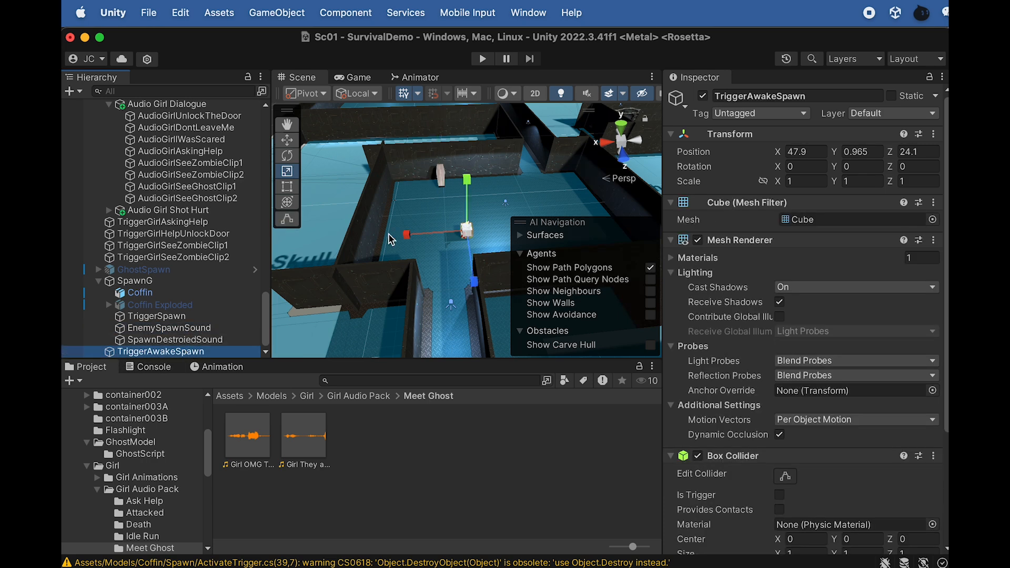
Move TriggerAwakeSpawn into the corridor leading to the coffin room, at about X 50.42, Z 33.7
key(w)
drag(475, 273, 431, 330)
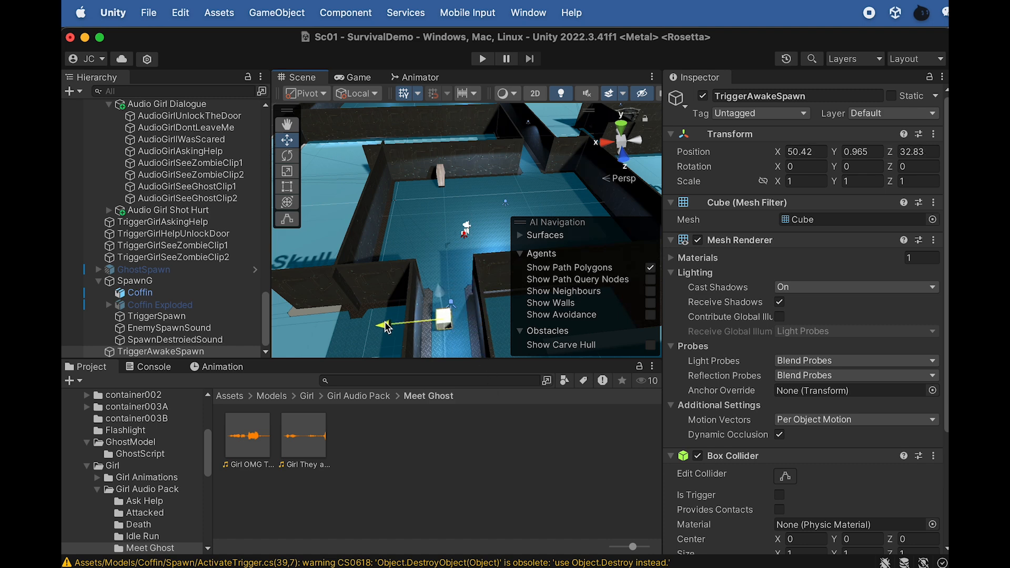
scroll(461, 292, down, 4)
middle_drag(461, 288, 441, 236)
drag(432, 263, 431, 272)
scroll(435, 232, up, 5)
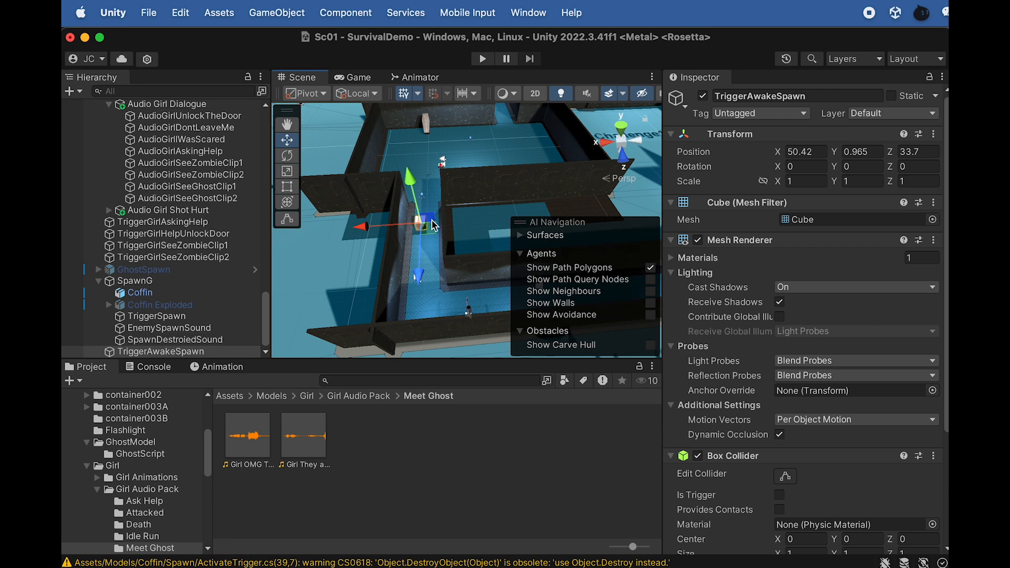
Fit TriggerAwakeSpawn across the corridor at about X 50.26, Y 2.22, scaled to about 4.54 in X and 4.66 in Y
alt+drag(398, 235, 351, 238)
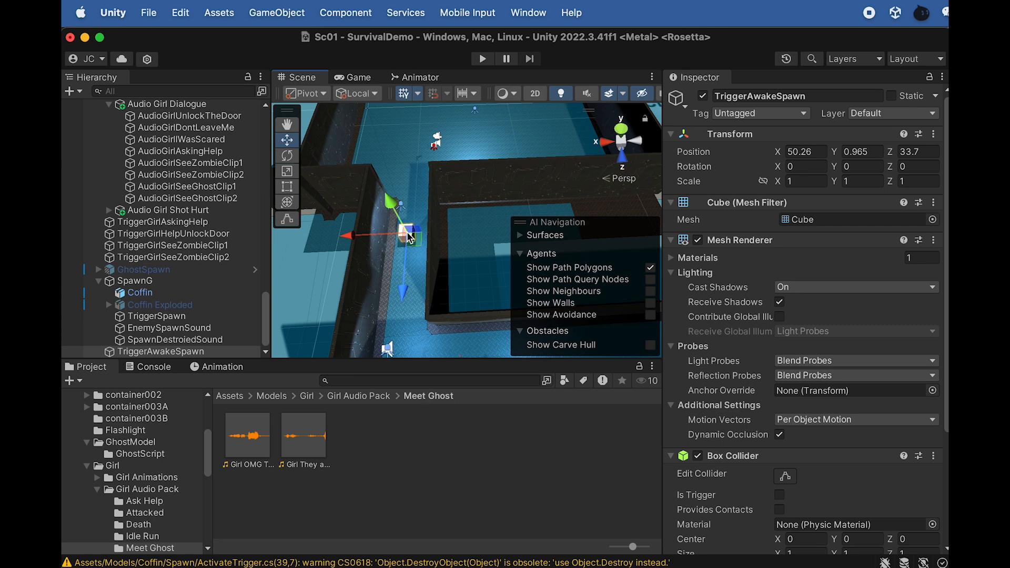
key(r)
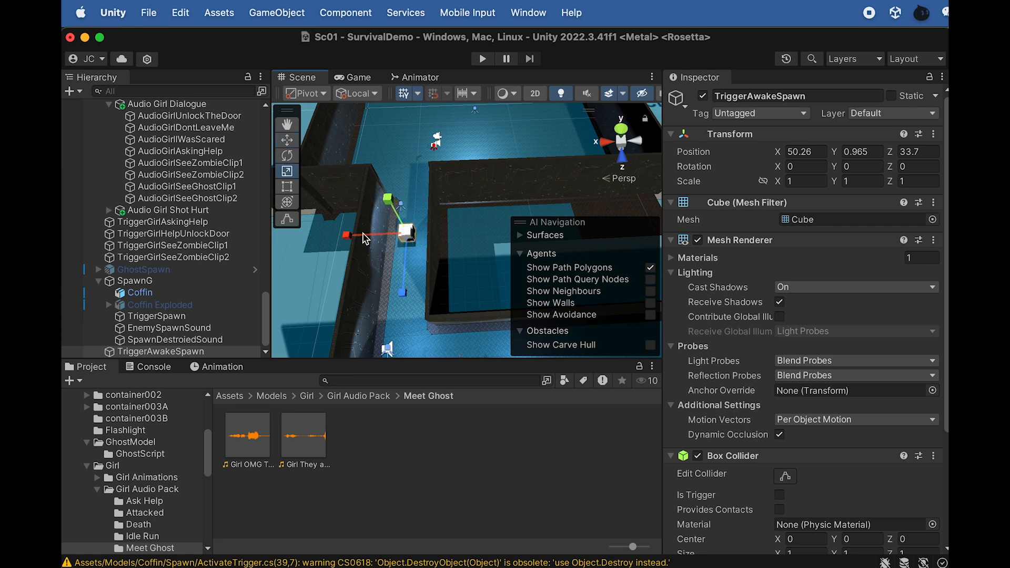
drag(330, 239, 172, 255)
scroll(374, 236, down, 3)
alt+drag(395, 221, 389, 1)
key(w)
drag(419, 164, 417, 151)
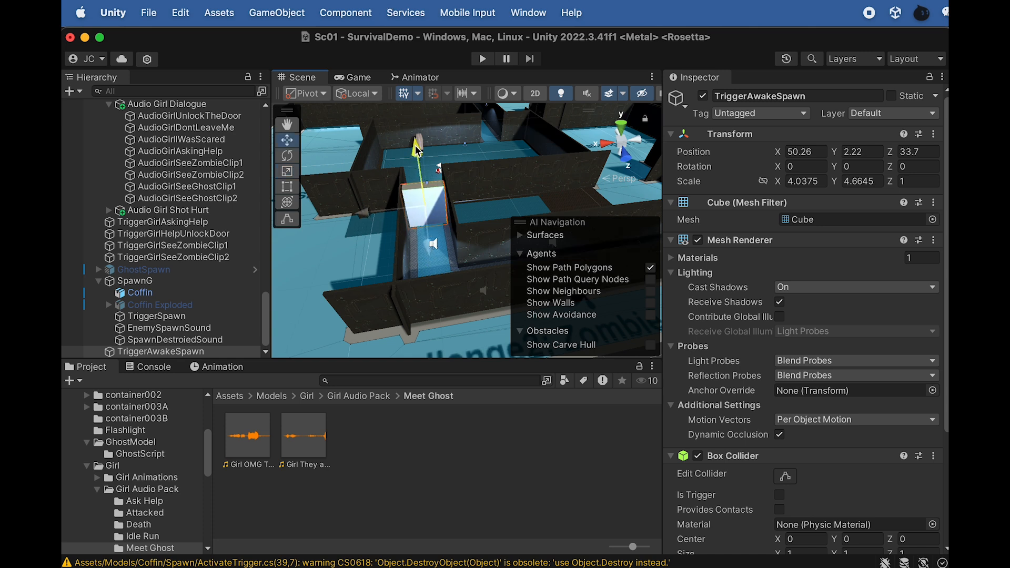
key(r)
drag(370, 213, 362, 213)
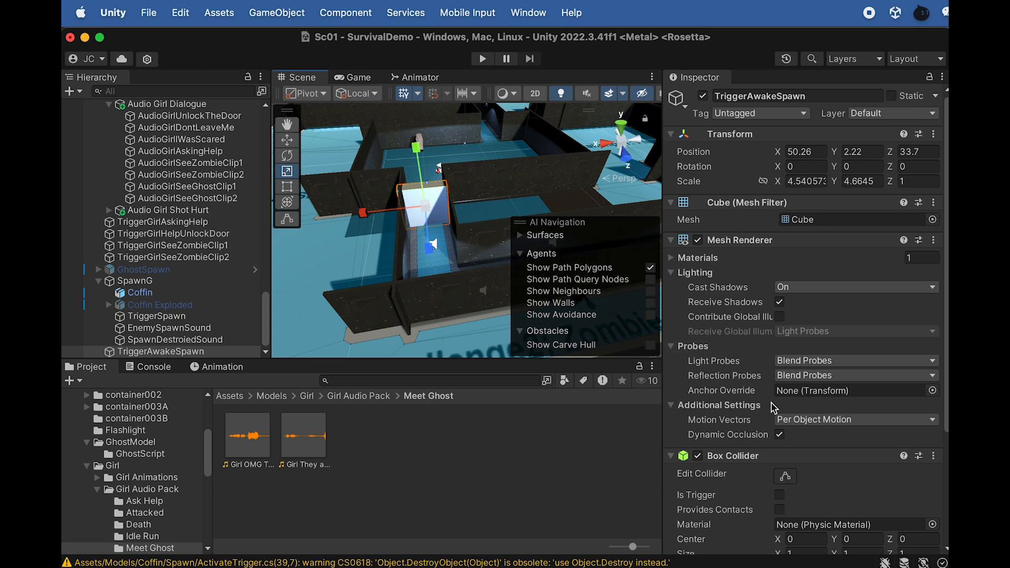
Turn on Is Trigger for TriggerAwakeSpawn's Box Collider
click(779, 495)
scroll(761, 470, down, 2)
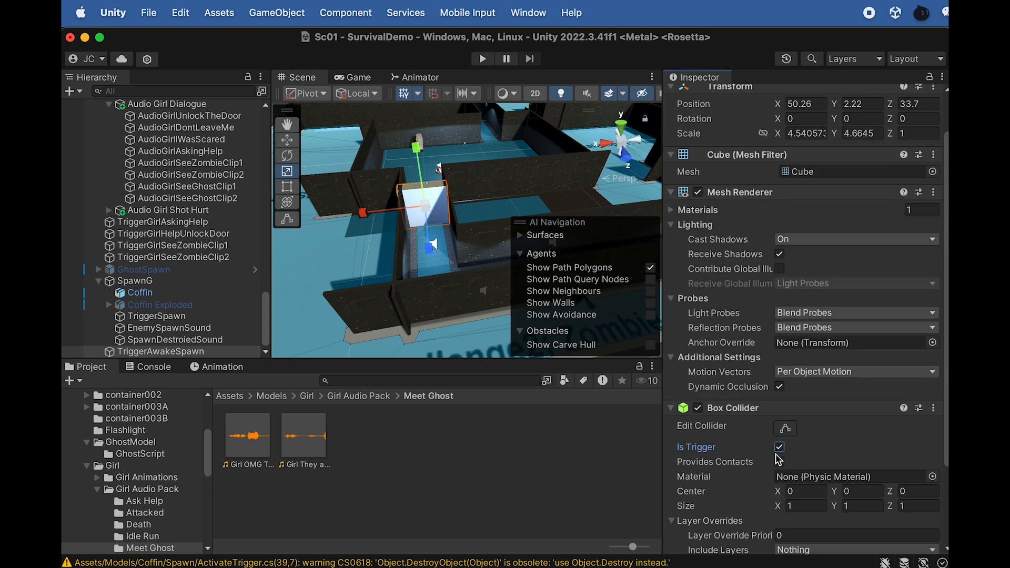
scroll(788, 462, down, 3)
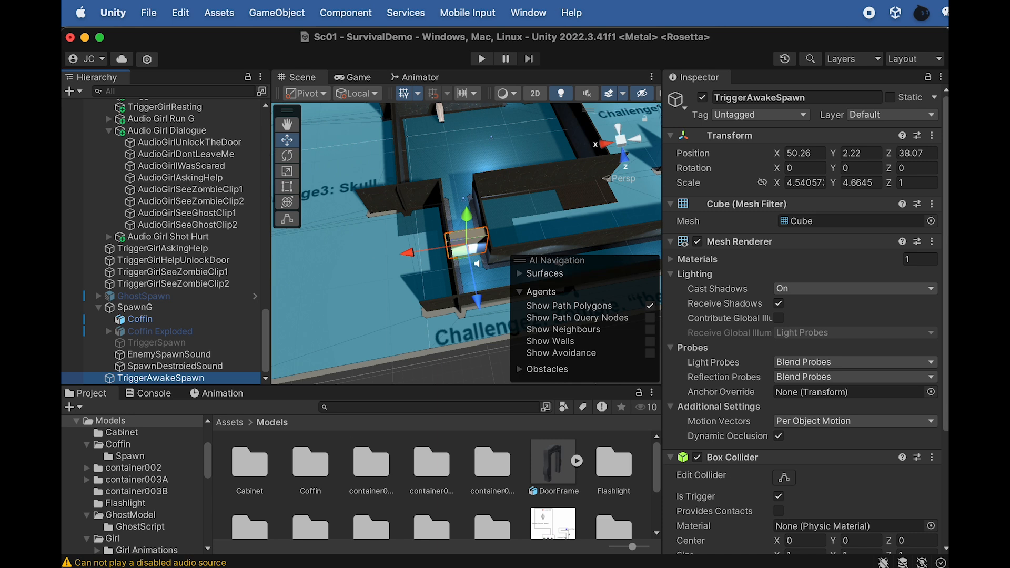
Attach the AwakeSpawn script from the Models/Coffin/Spawn folder to TriggerAwakeSpawn
double_click(311, 464)
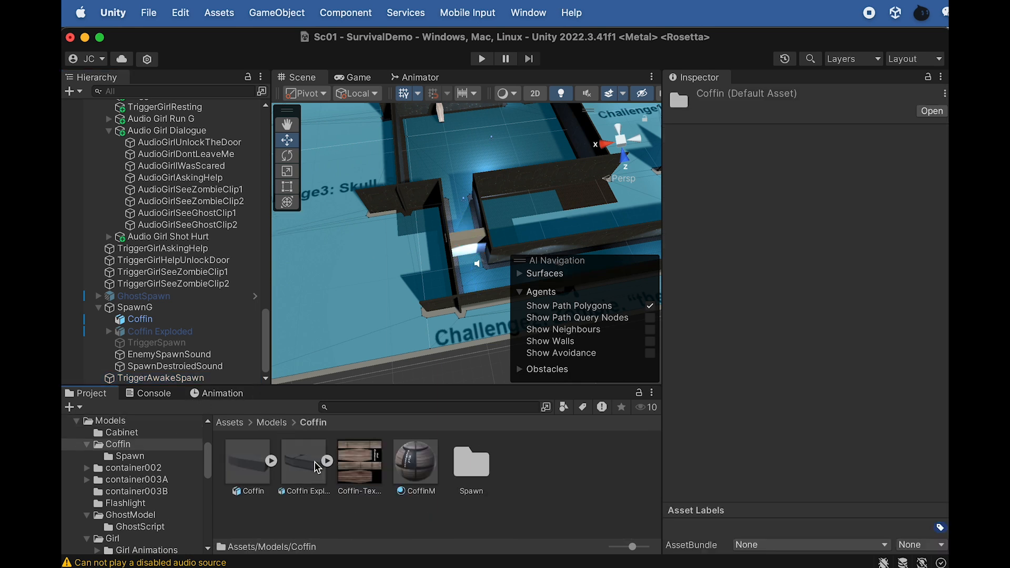
double_click(462, 455)
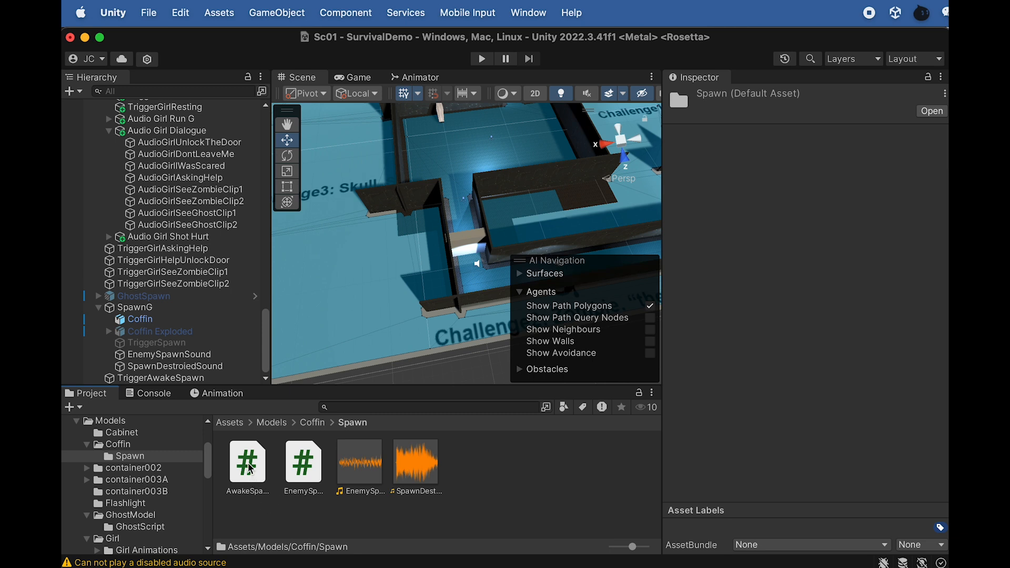
drag(252, 474, 162, 381)
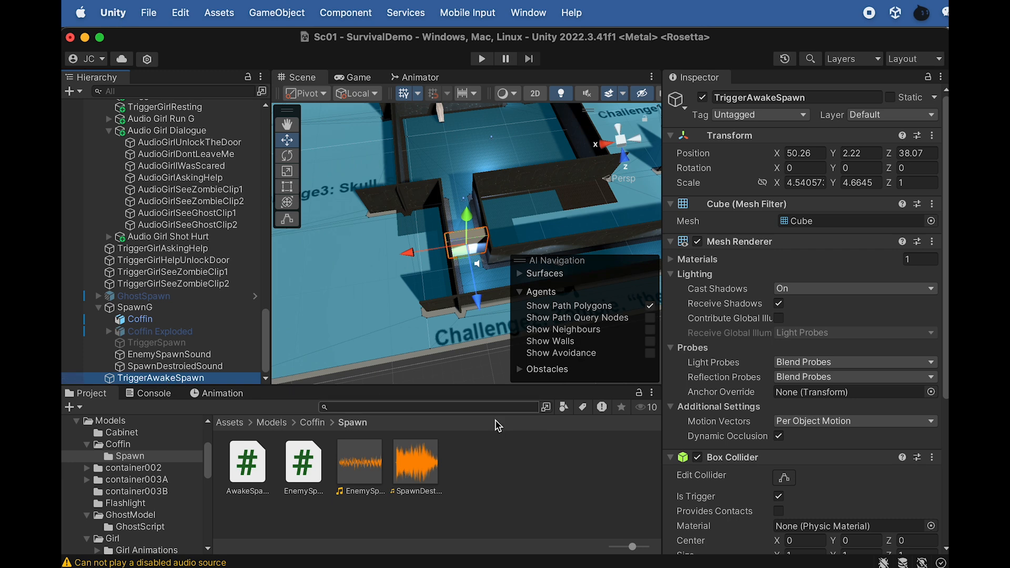
scroll(719, 435, down, 5)
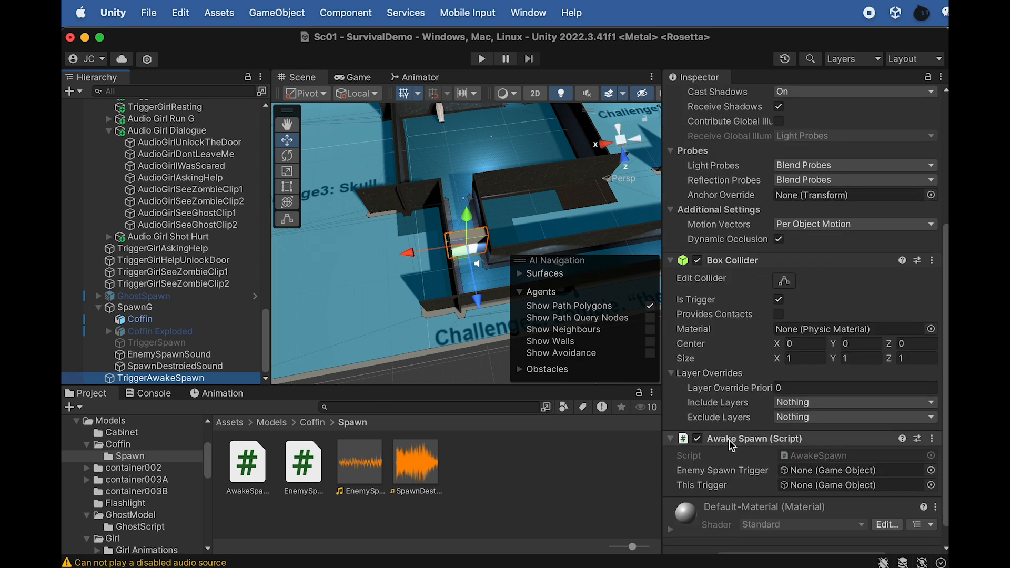
Open the AwakeSpawn script in Dreamweaver to review its start and trigger-enter code against the coffin room, and return to Unity
double_click(798, 458)
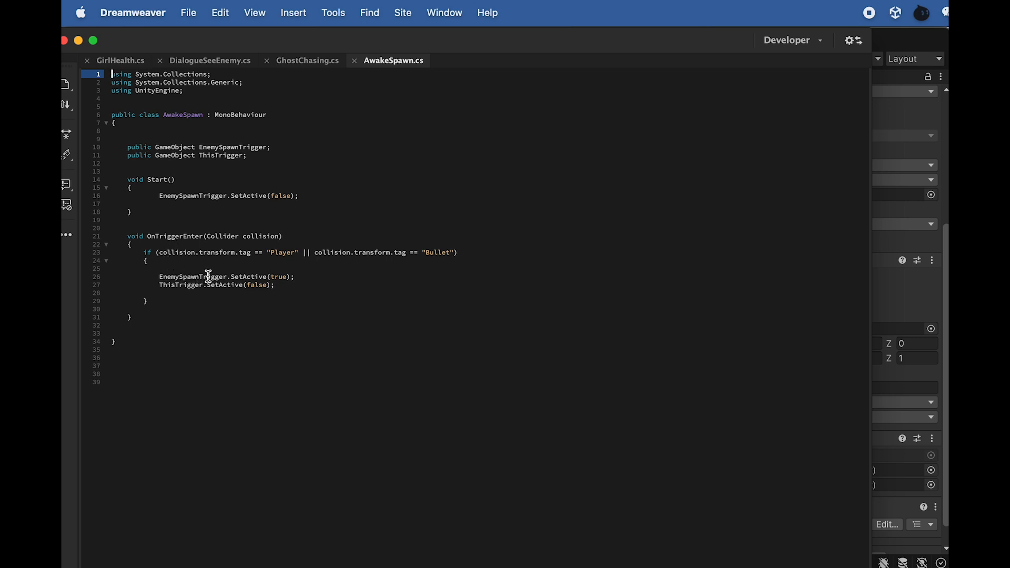
key(super+Tab)
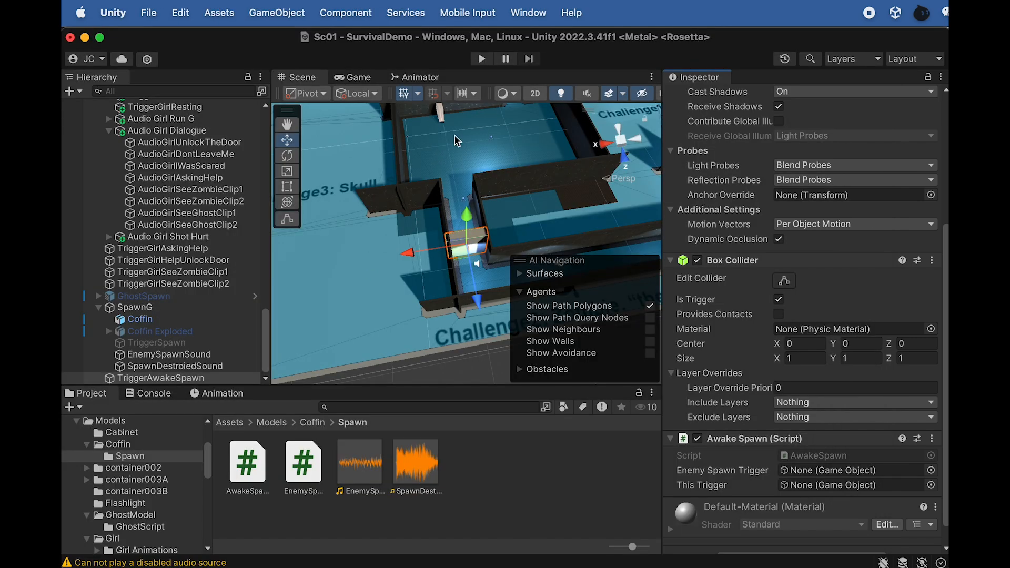
alt+drag(455, 123, 439, 113)
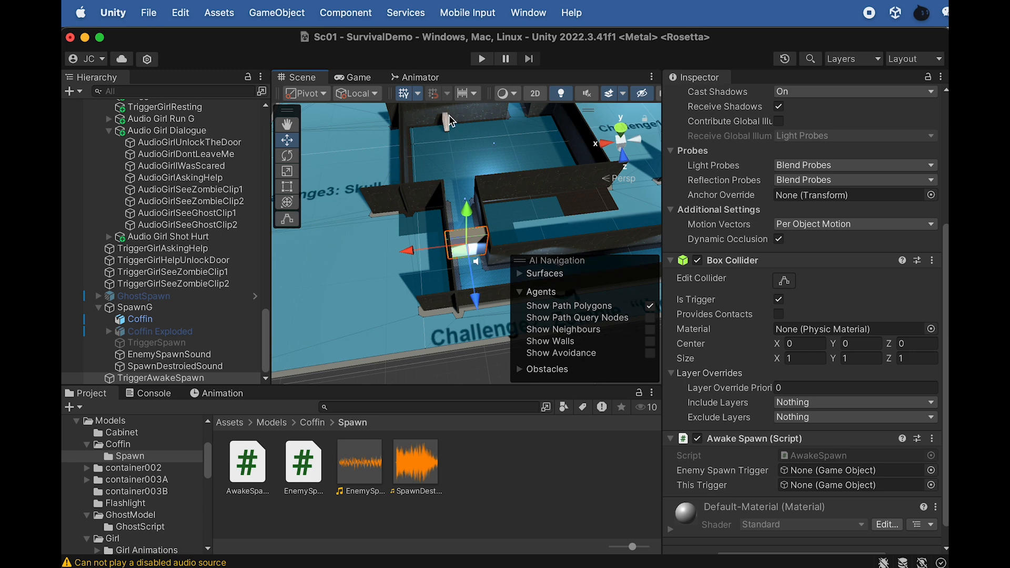
key(super+Tab)
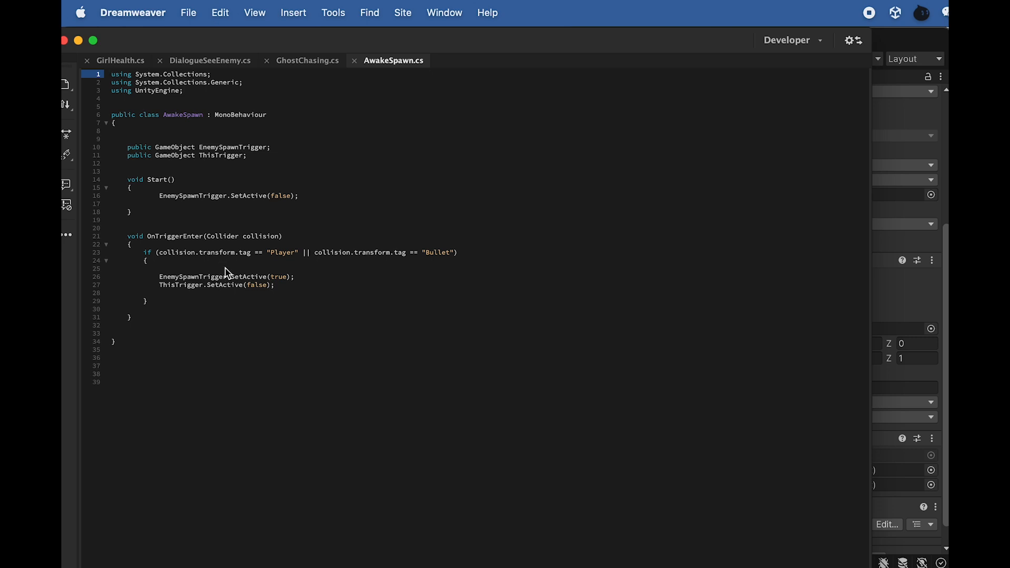
key(super+Tab)
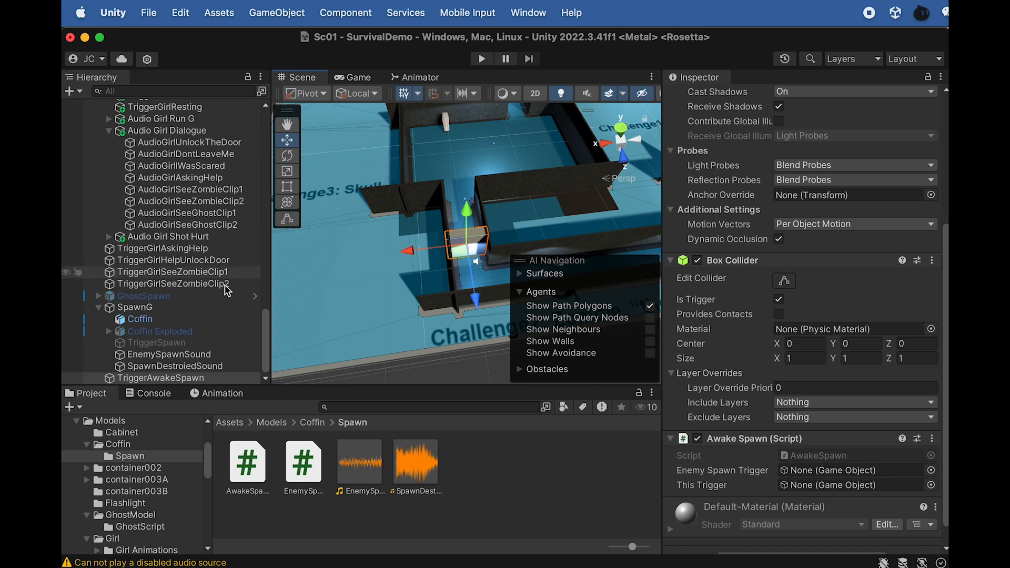
Assign TriggerSpawn as the Awake Spawn script's Enemy Spawn Trigger and TriggerAwakeSpawn as its This Trigger
drag(157, 345, 803, 470)
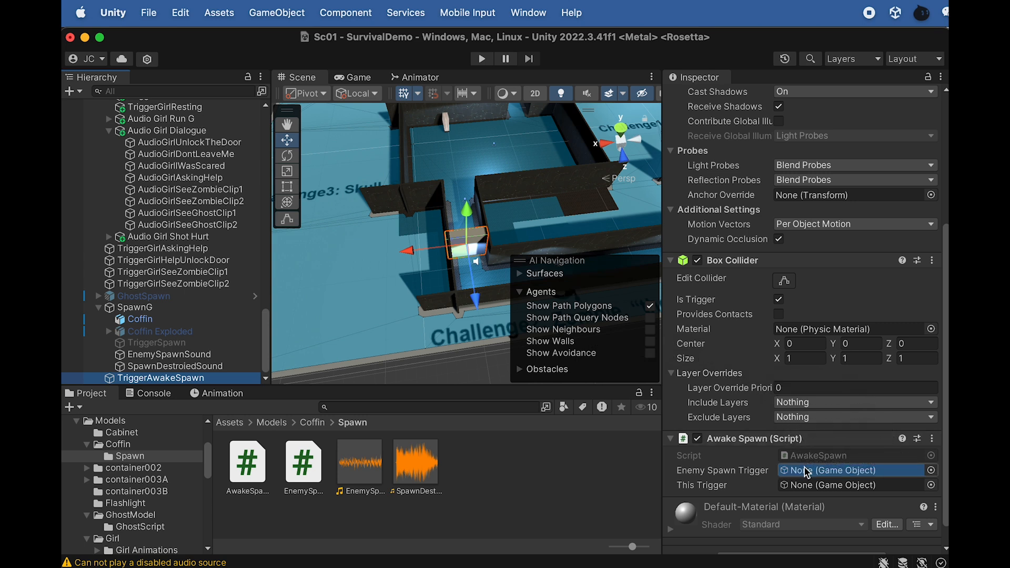
drag(179, 379, 790, 487)
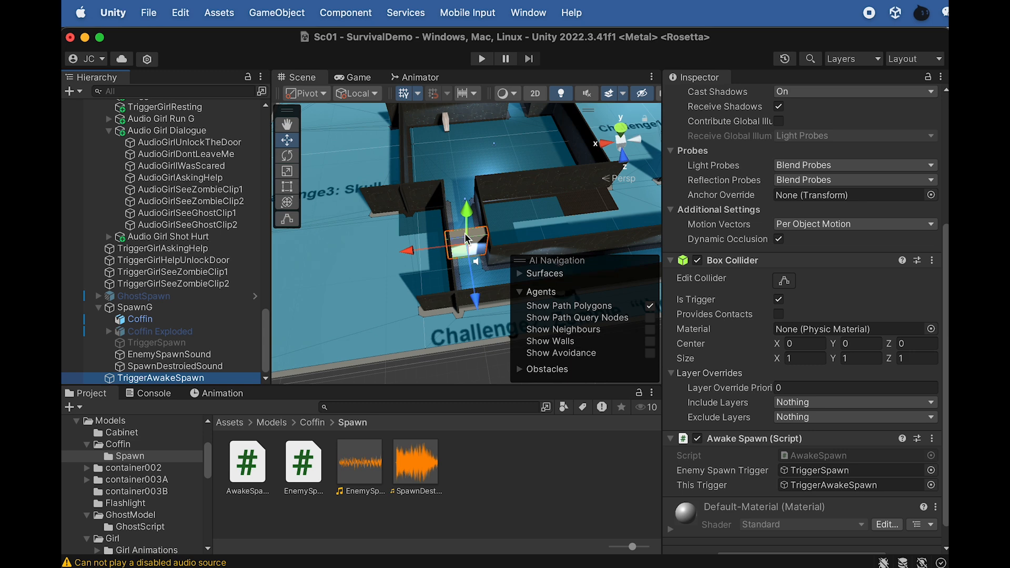
key(f)
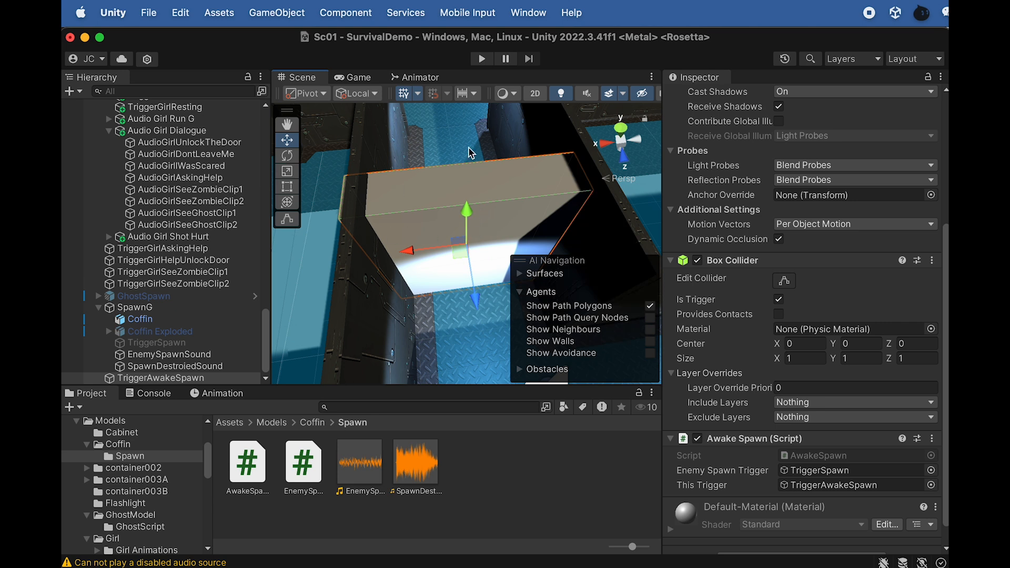
Duplicate TriggerAwakeSpawn and remove the Awake Spawn script from the copy
click(186, 379)
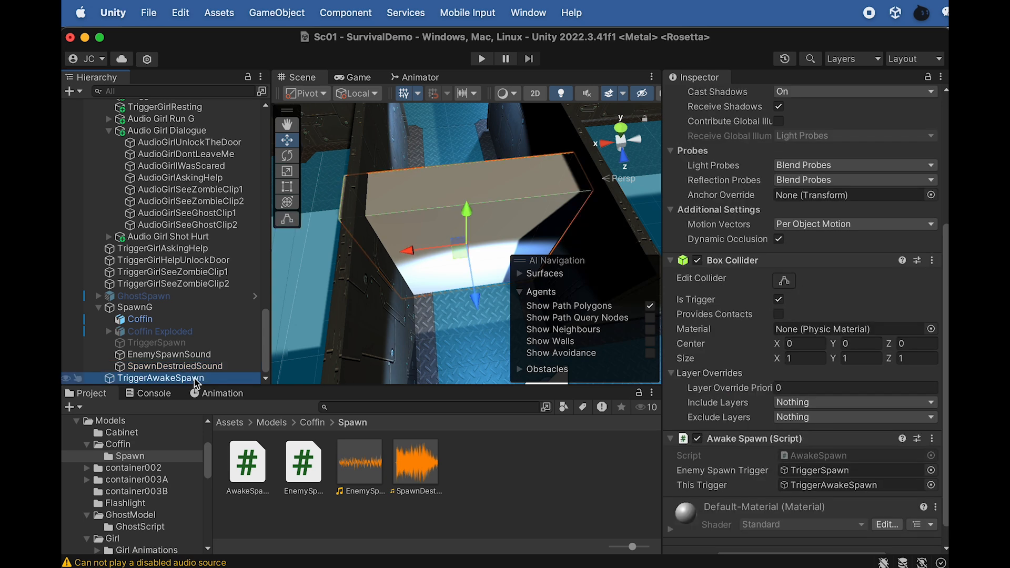
key(super+d)
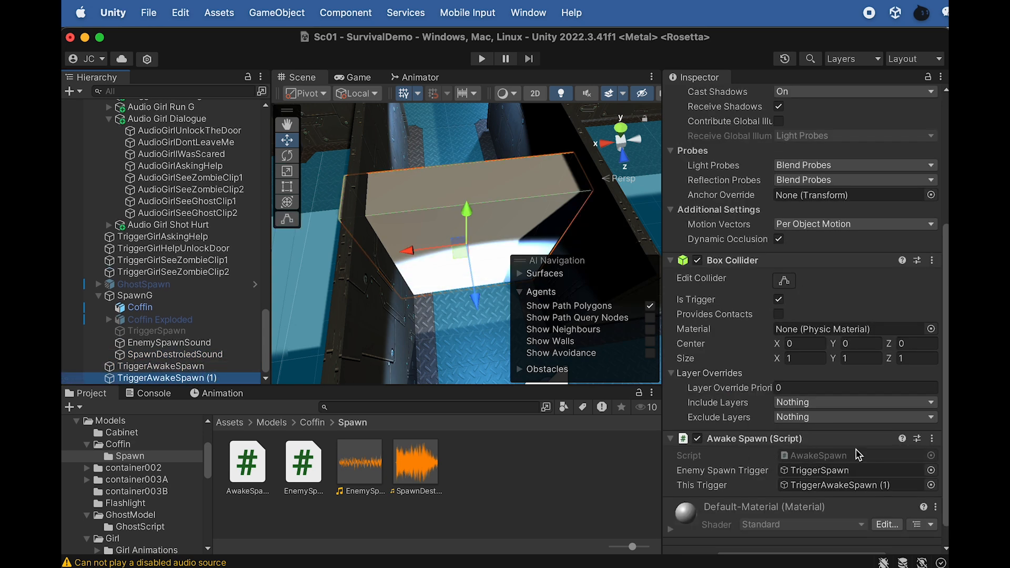
click(932, 440)
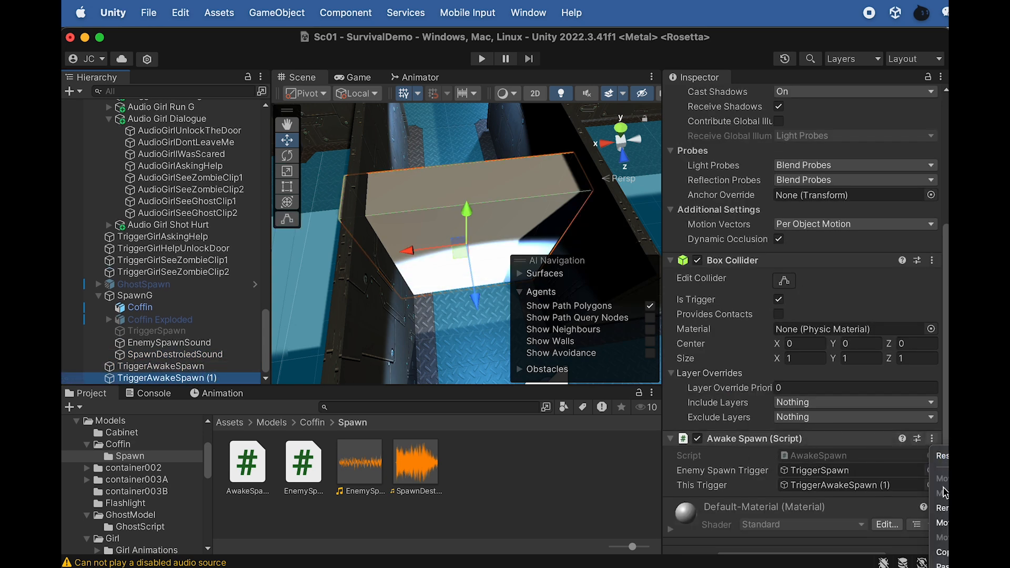
click(944, 508)
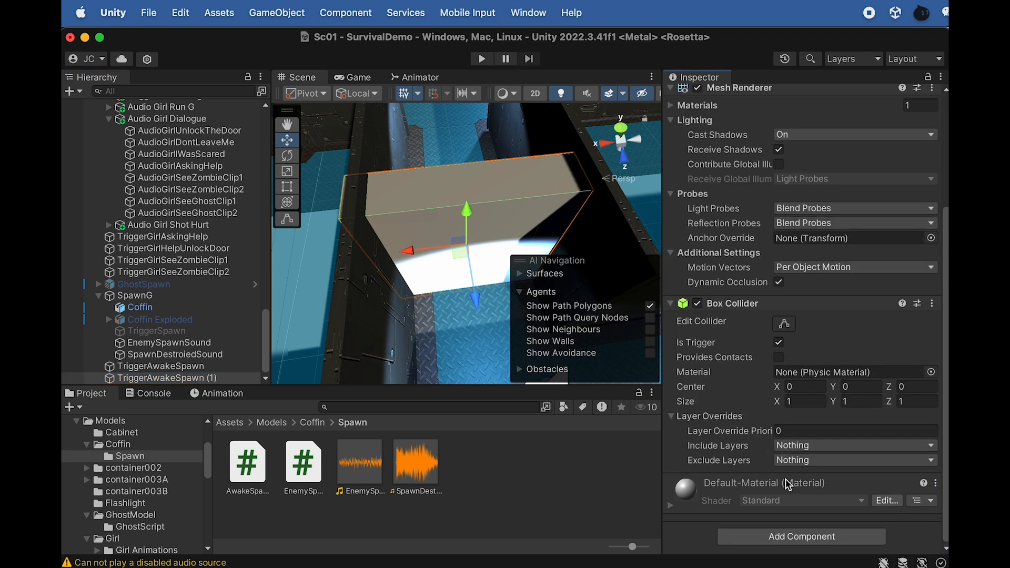
Rename the duplicated trigger as TriggerGirlSeeGhostClip1, based on the name of TriggerGirlSeeZombieClip1
click(195, 261)
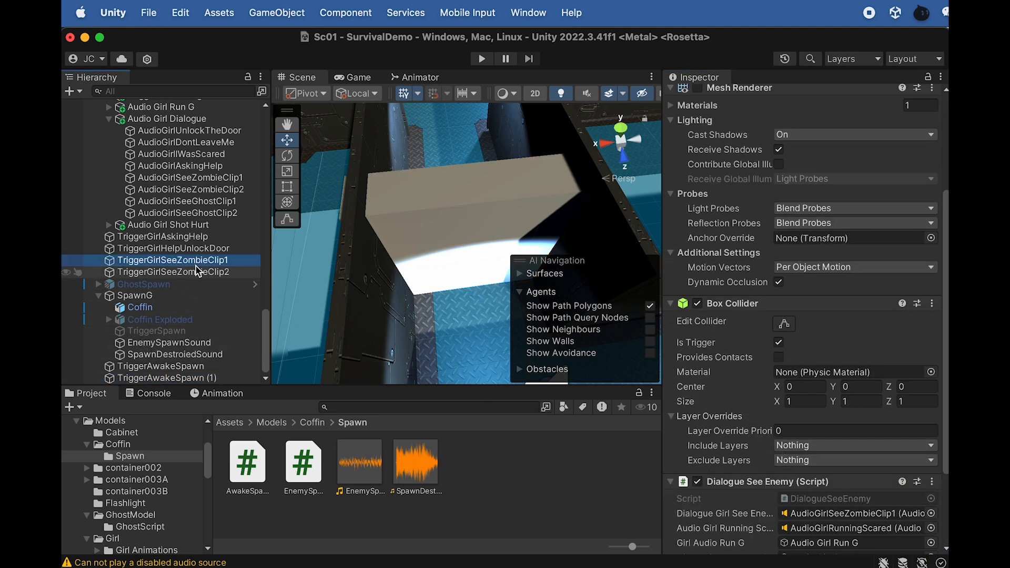
click(182, 379)
click(183, 379)
text(TriggerGirlSeeZombieClip1)
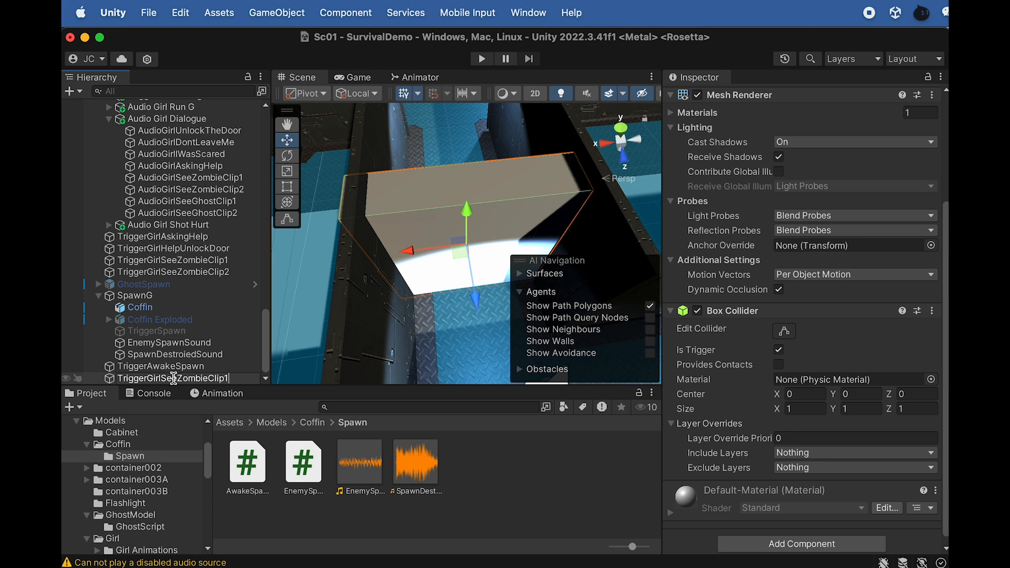
drag(177, 378, 207, 378)
text(Ghost)
key(Return)
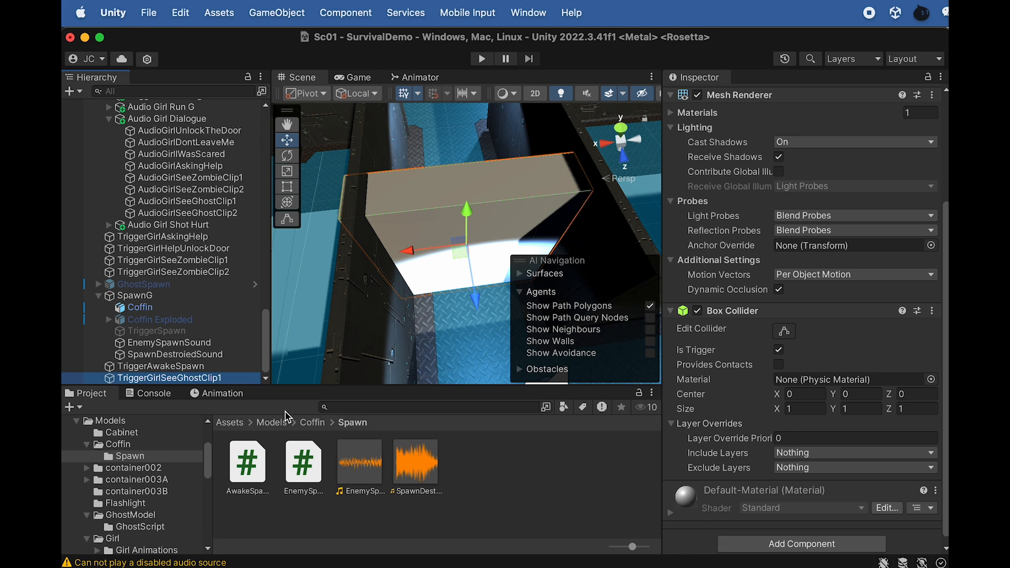
Attach the DialogueSeeEnemy script from the Models/Girl/Girl Script Pack folder to TriggerGirlSeeGhostClip1
click(276, 422)
scroll(313, 482, down, 3)
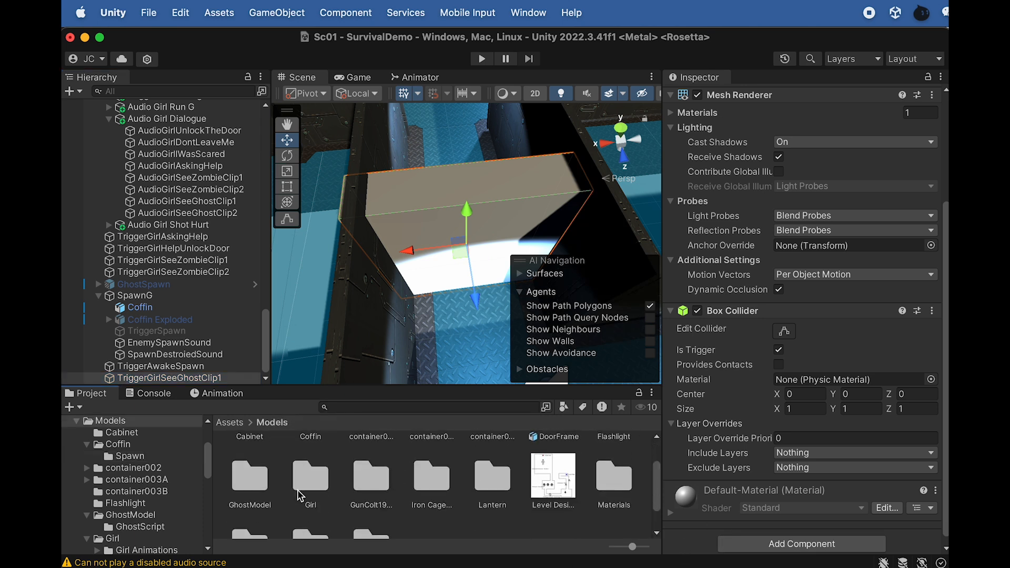
double_click(310, 477)
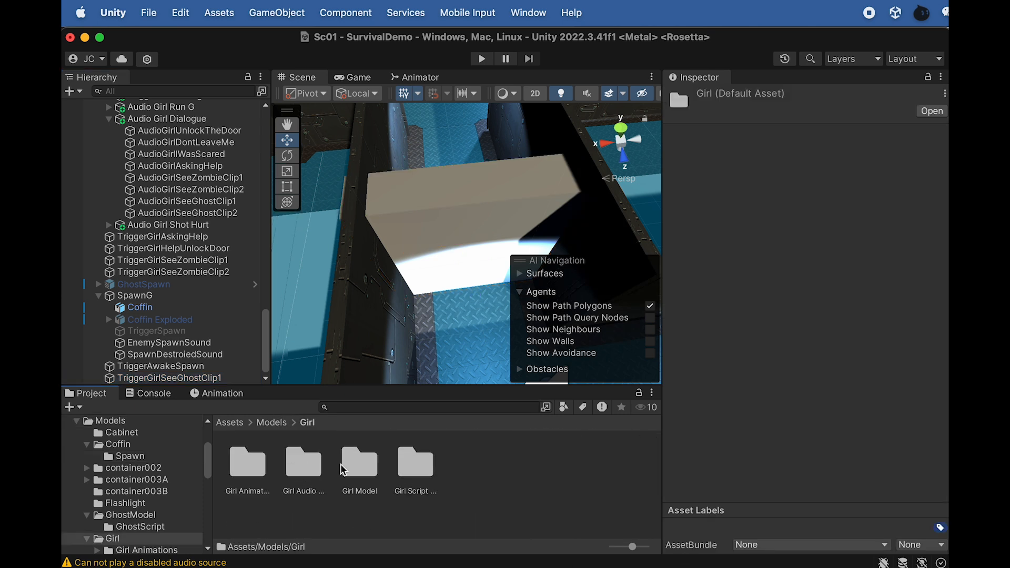
double_click(410, 466)
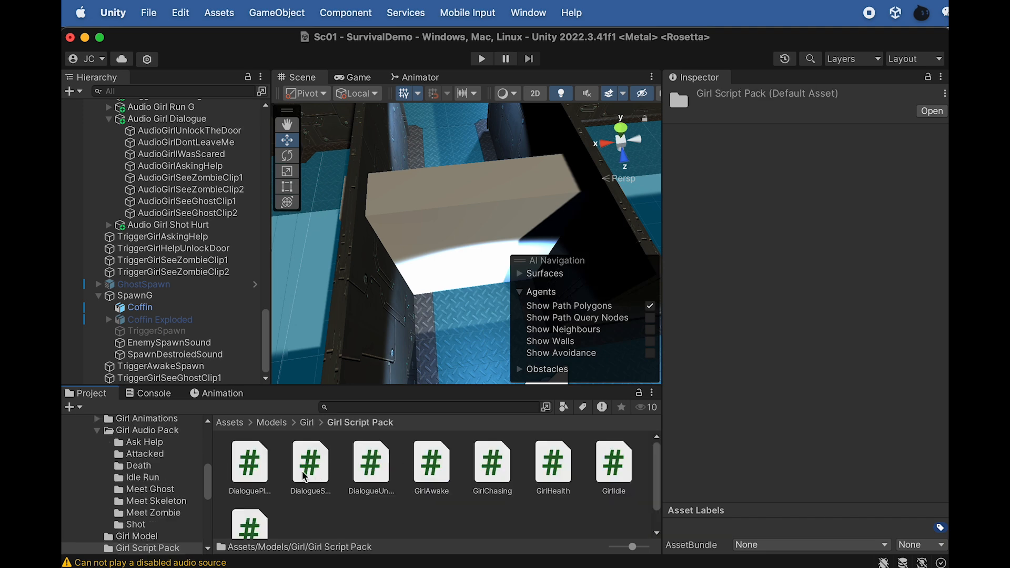
click(308, 478)
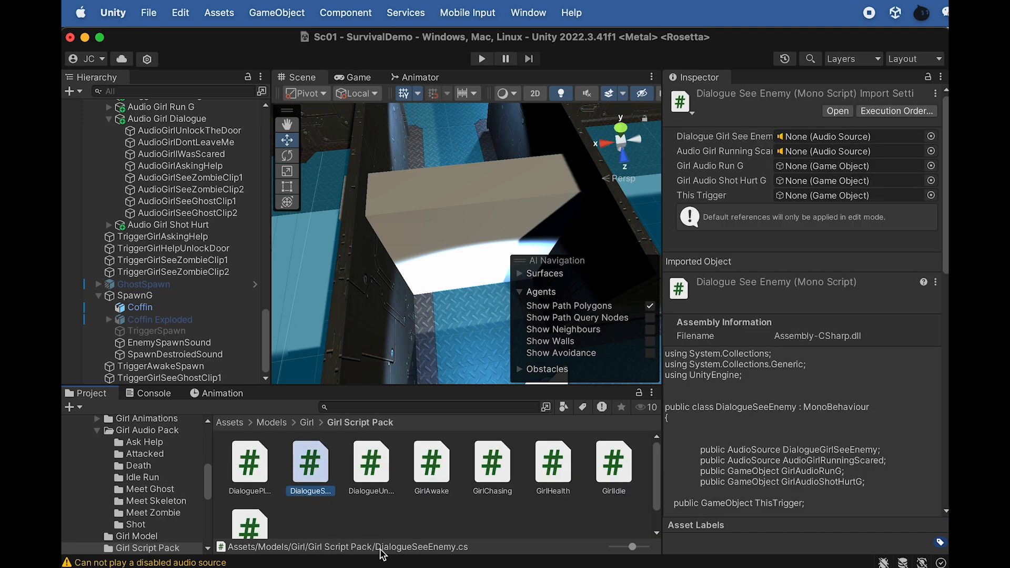
drag(312, 455, 192, 376)
click(181, 377)
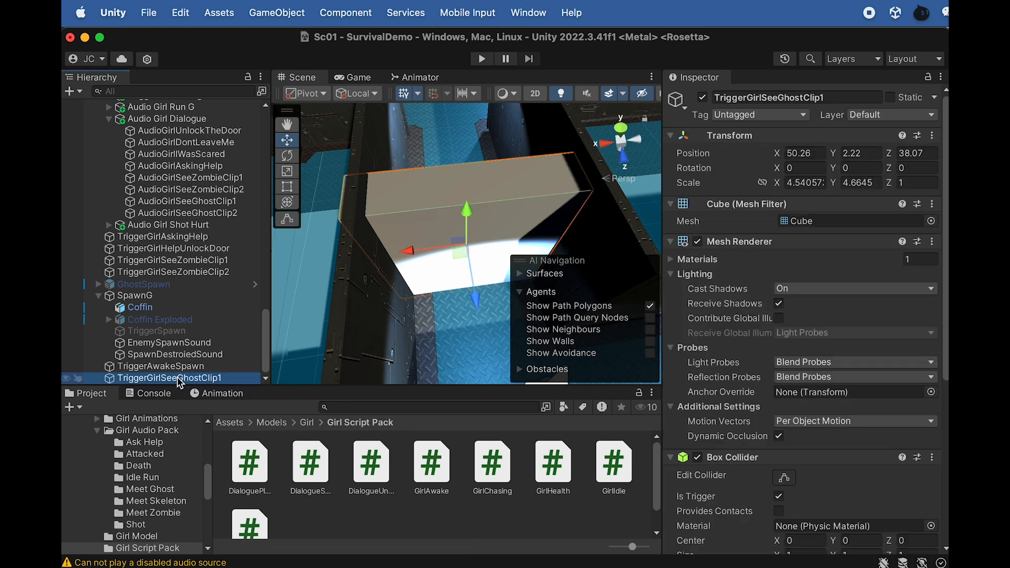
scroll(727, 450, down, 10)
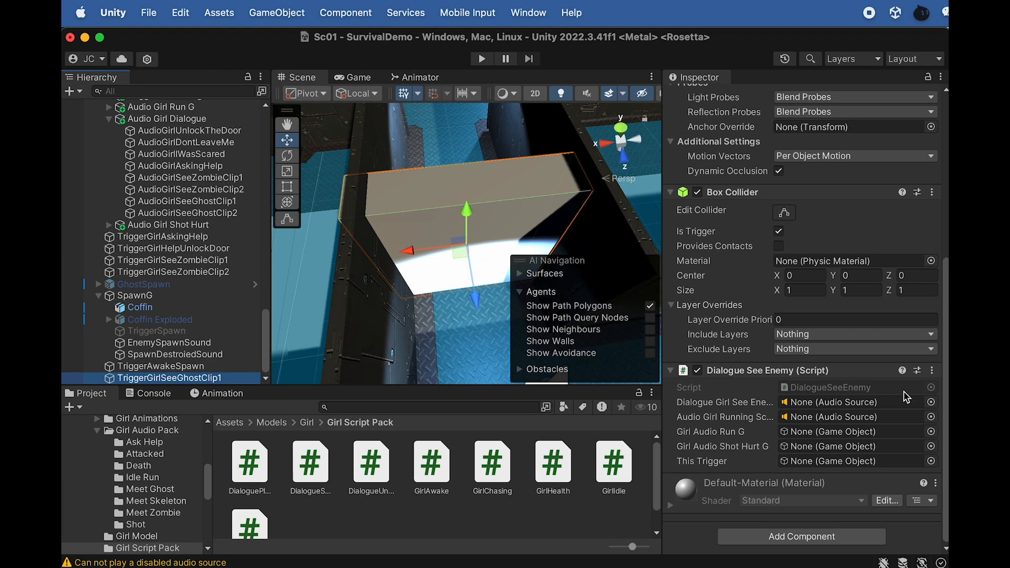
Copy the Dialogue See Enemy component values from TriggerGirlSeeZombieClip1 onto the same script of TriggerGirlSeeGhostClip1
drag(946, 379, 804, 376)
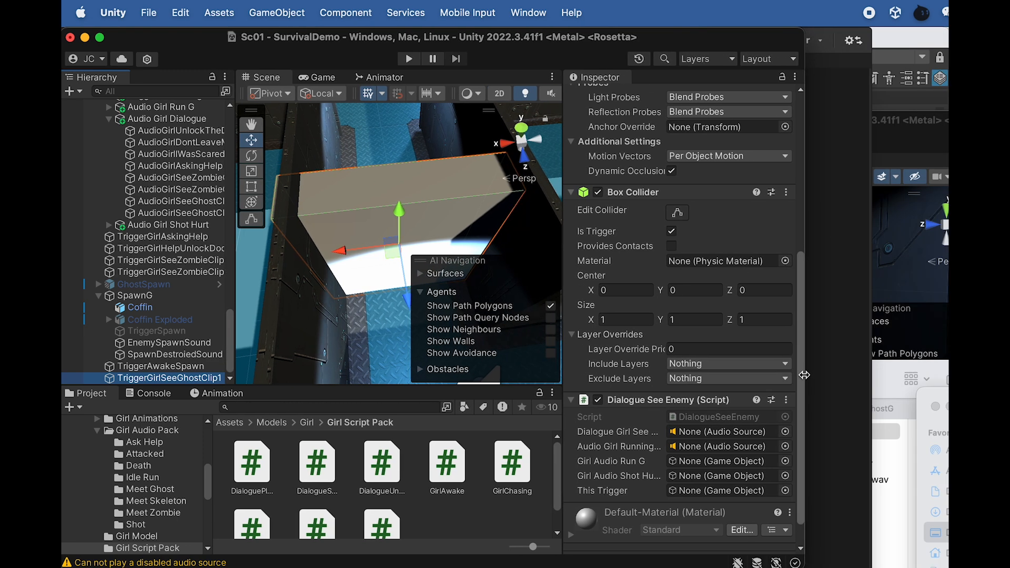
click(181, 260)
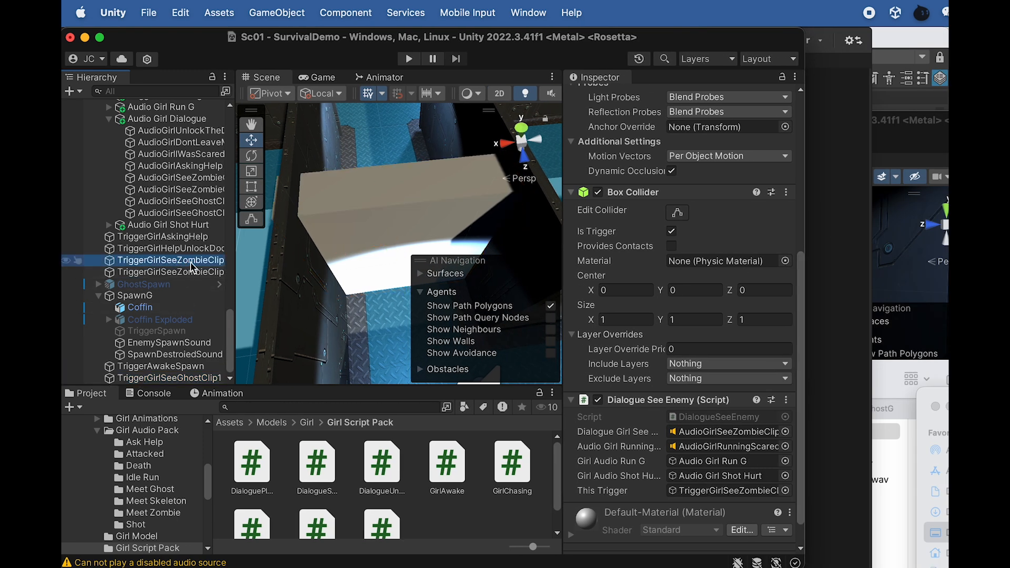
click(787, 401)
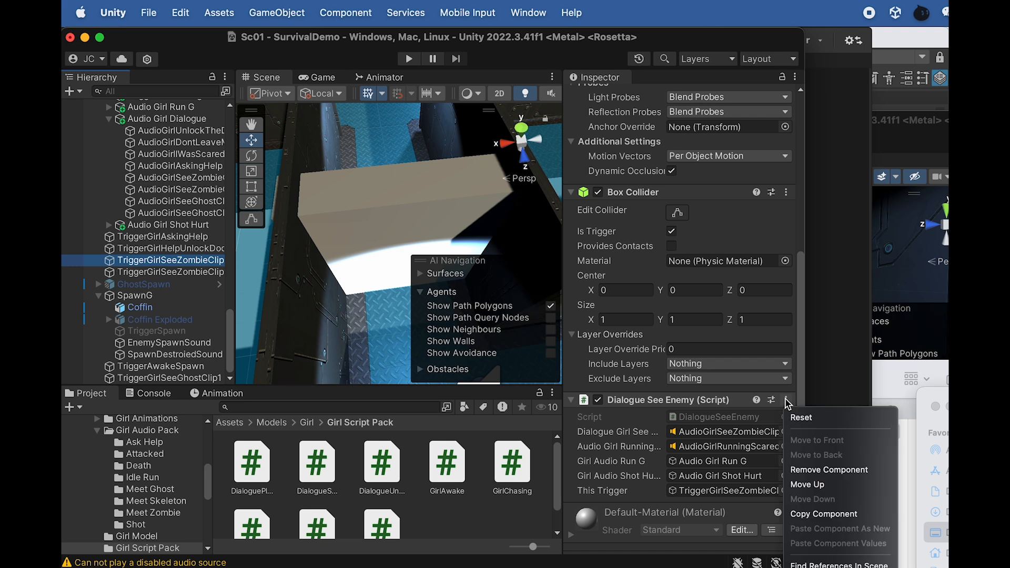
click(811, 514)
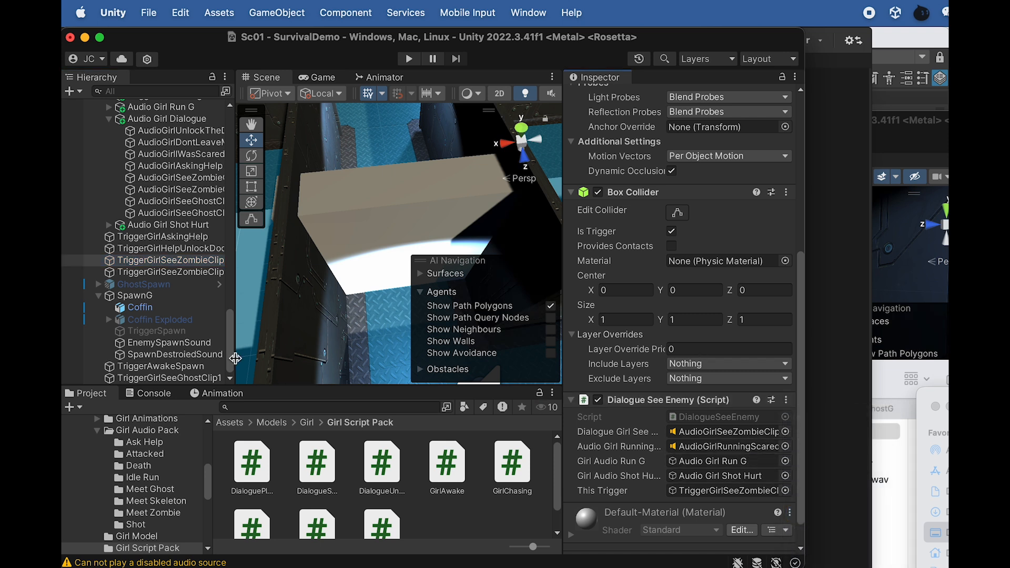
click(208, 377)
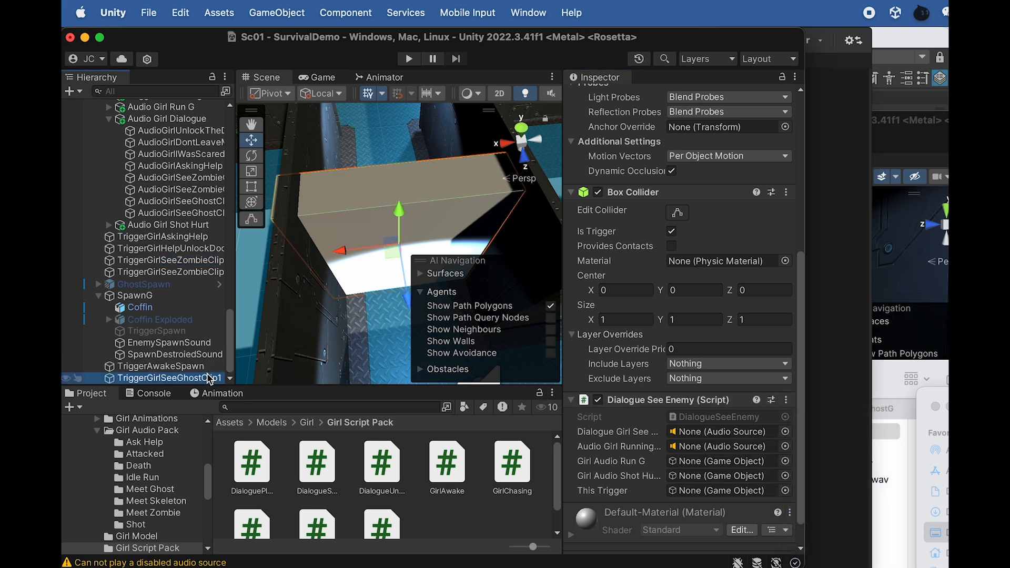
click(786, 400)
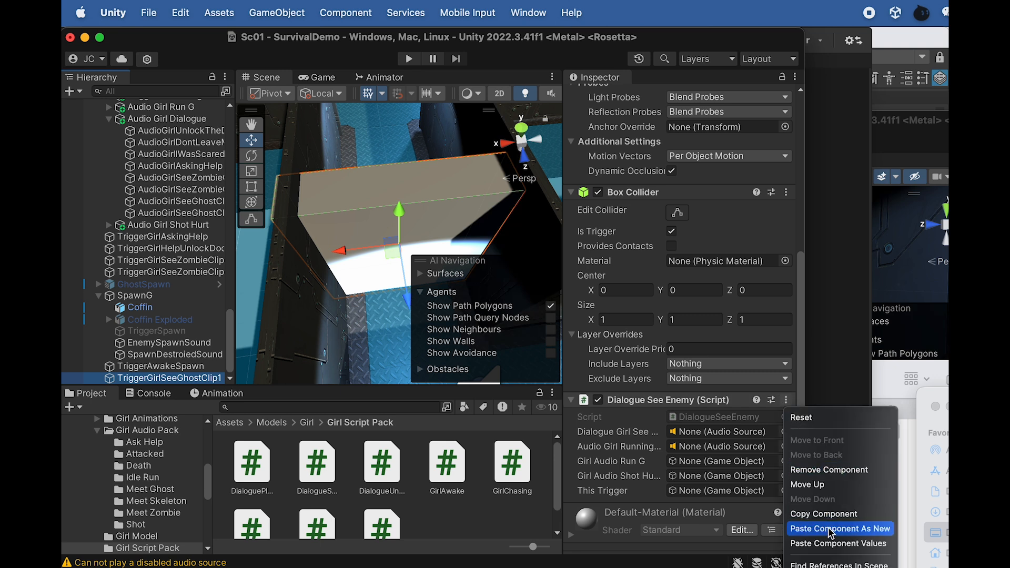
click(830, 546)
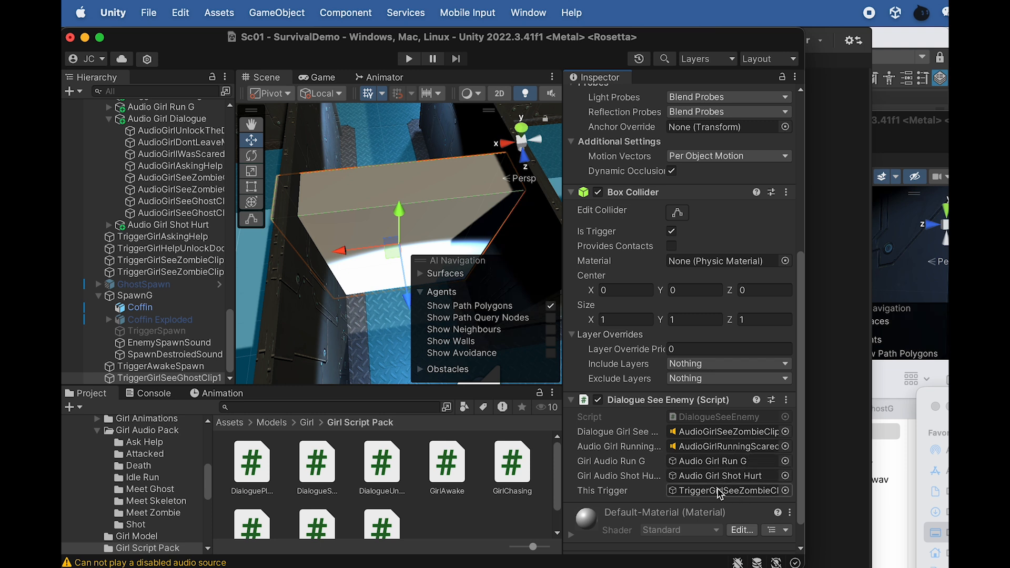
Assign TriggerGirlSeeGhostClip1 as its script's This Trigger and AudioGirlSeeGhostClip1 as the Dialogue Girl See Enemy audio source
click(670, 493)
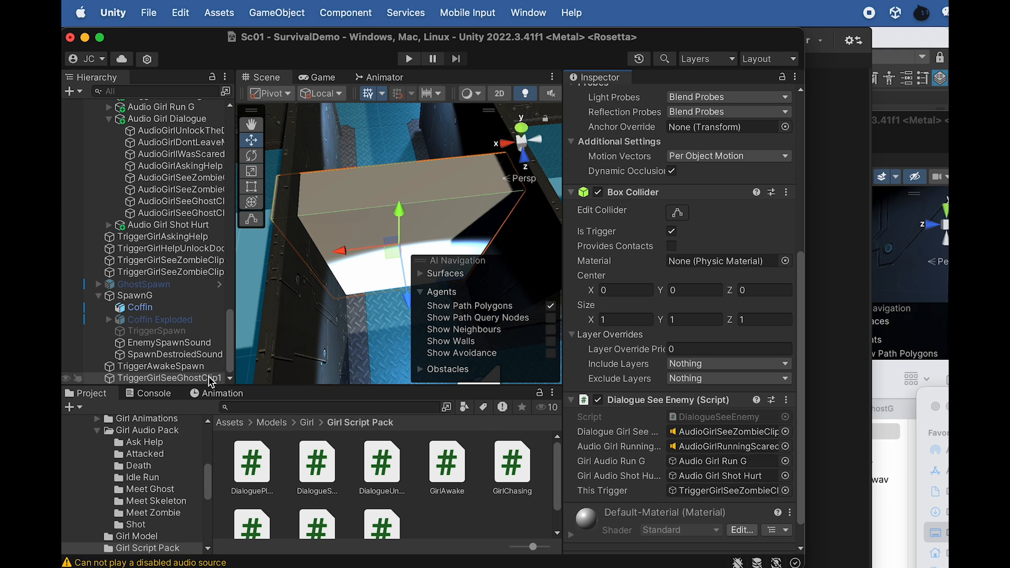
drag(722, 496, 722, 497)
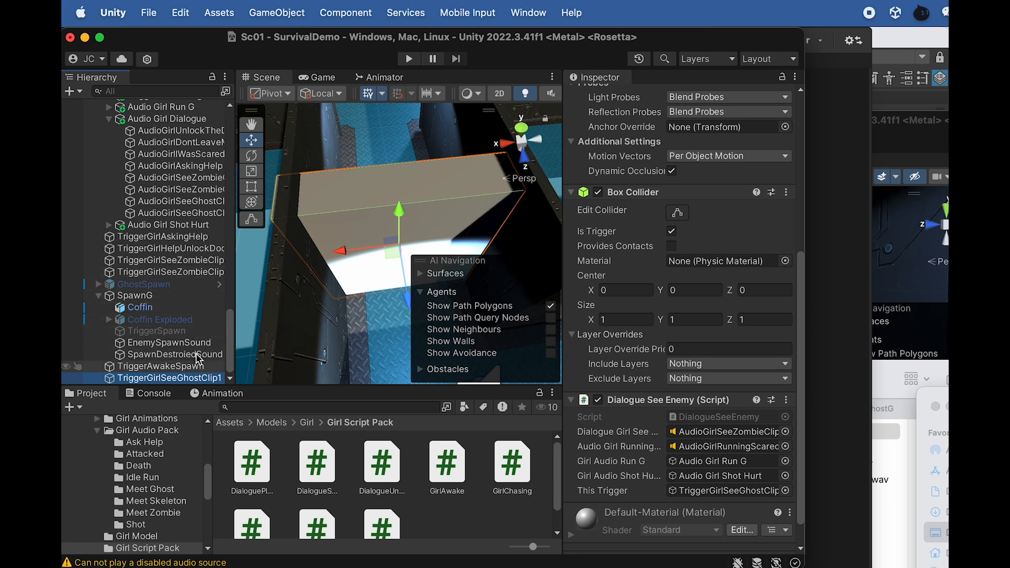
scroll(190, 275, up, 5)
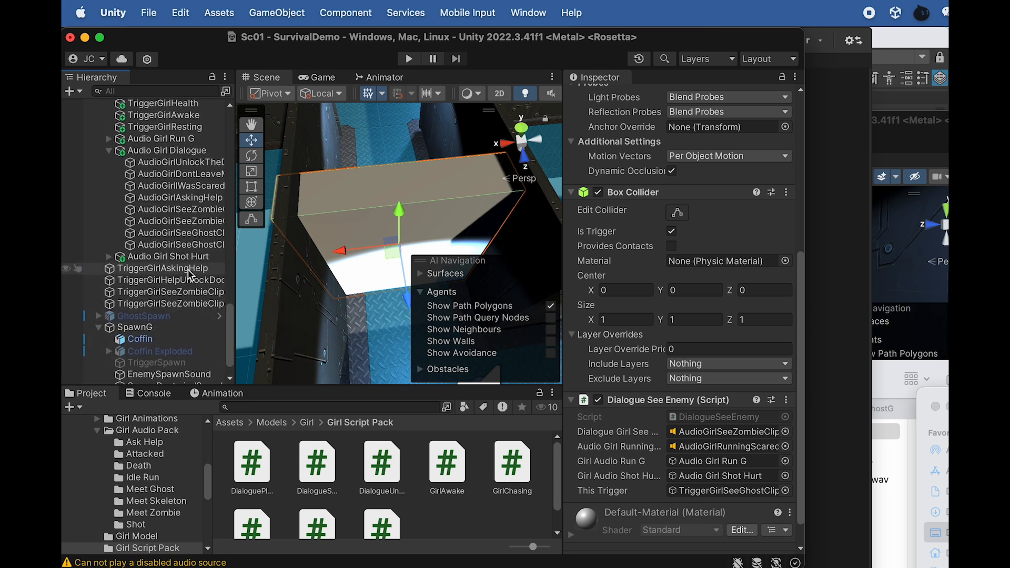
drag(173, 259, 720, 433)
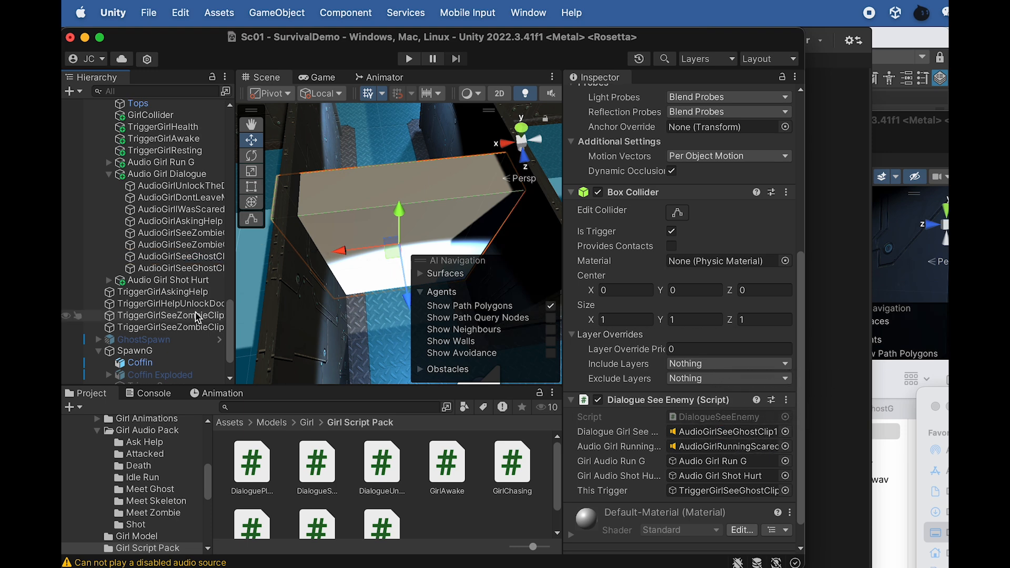
Disable the Mesh Renderer of TriggerAwakeSpawn and TriggerGirlSeeGhostClip1 together
scroll(197, 317, down, 3)
super+click(191, 366)
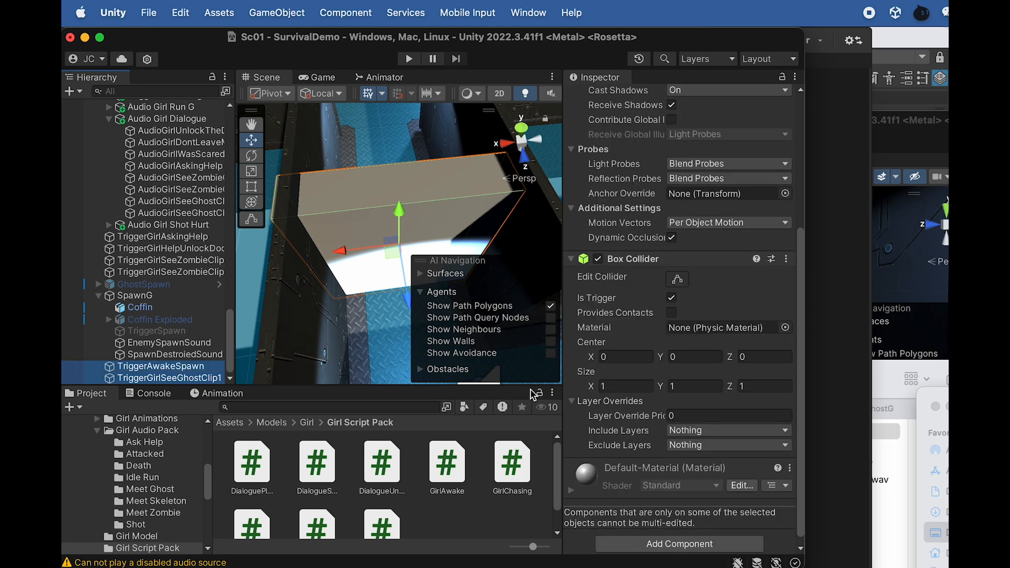
scroll(605, 243, up, 5)
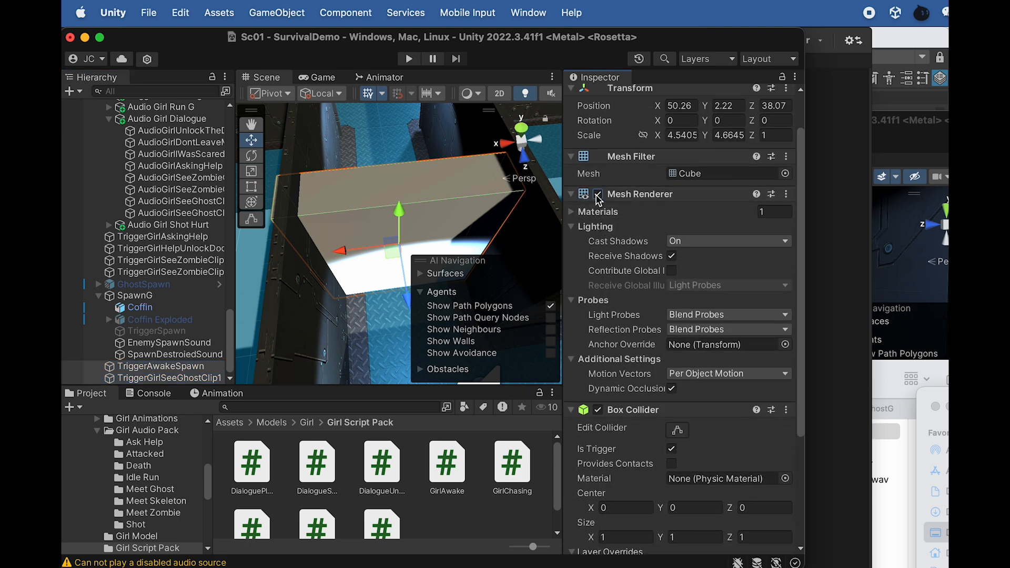
click(598, 194)
Duplicate TriggerGirlSeeGhostClip1 and move the copy along the corridor to about Z 29.84
click(187, 368)
click(187, 377)
scroll(404, 251, down, 6)
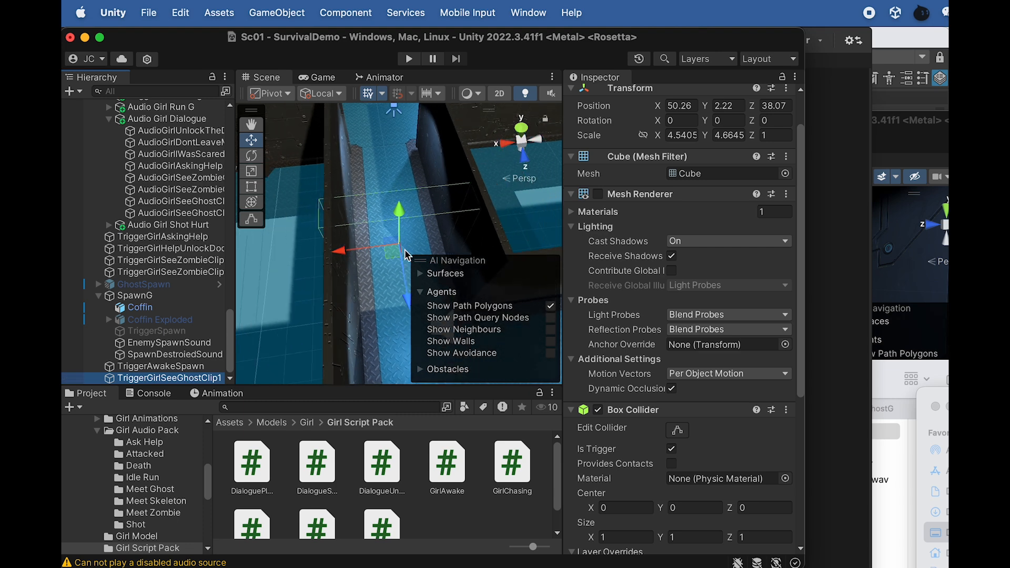
alt+drag(352, 265, 377, 350)
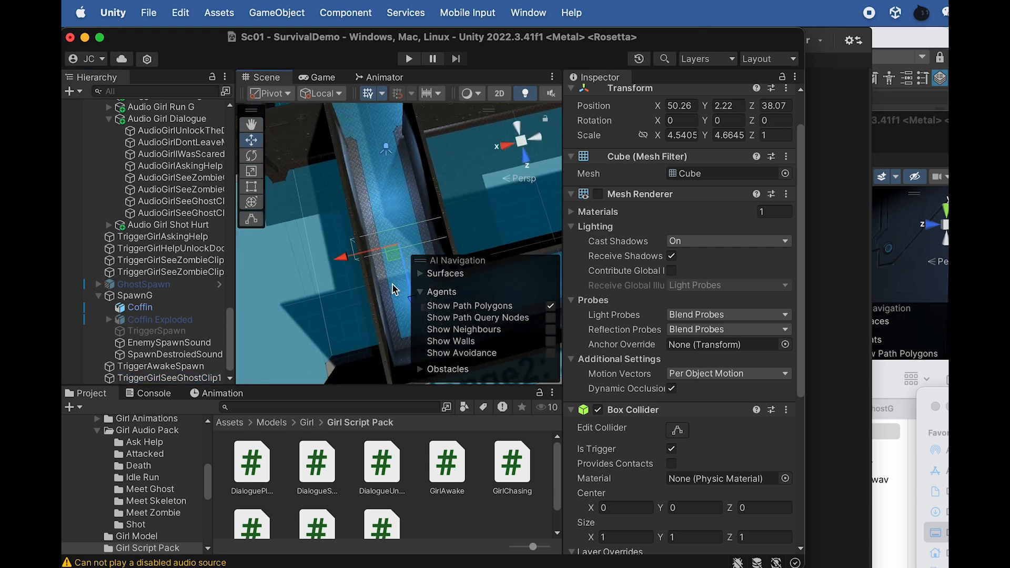
drag(410, 301, 388, 164)
Stretch the duplicated trigger to an X scale of about 31.4 and shift it to about X 45.1 across the corridor's end
scroll(388, 125, down, 5)
key(r)
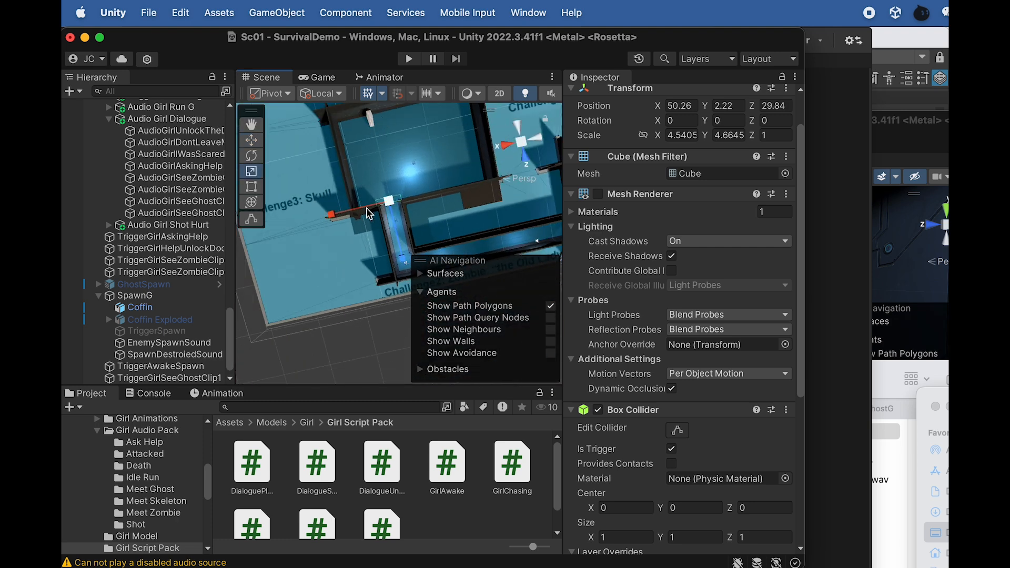
drag(335, 210, 106, 287)
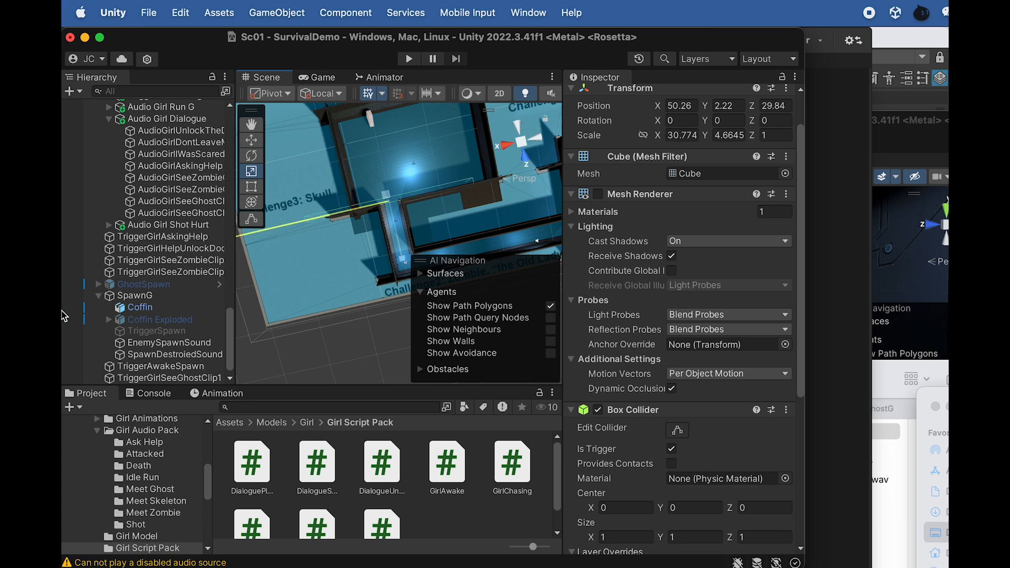
key(w)
drag(350, 218, 362, 221)
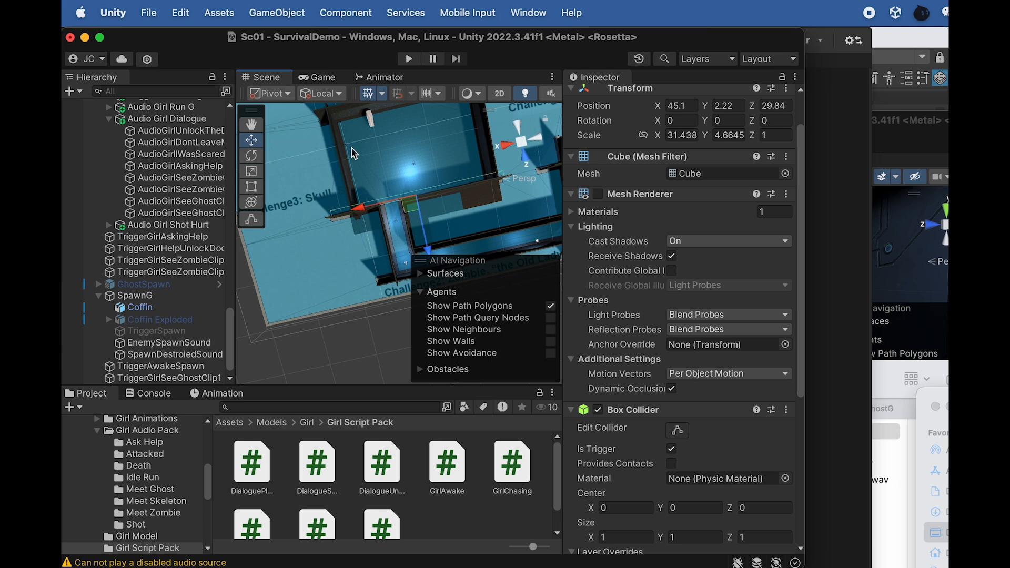
Rename the duplicated ghost dialogue trigger as TriggerGirlSeeGhostClip2
scroll(205, 331, down, 1)
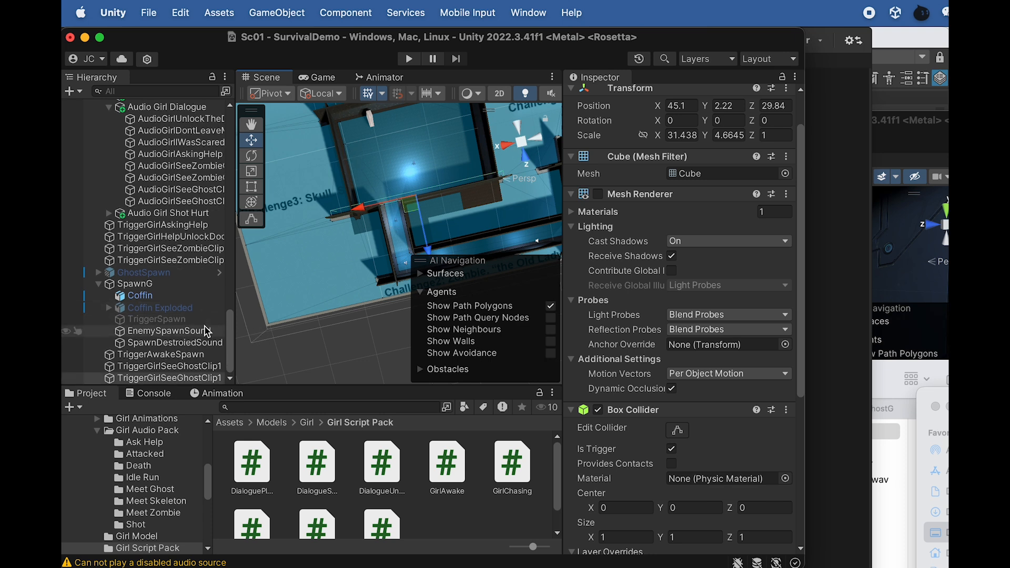
click(208, 381)
key(Return)
key(Right)
text((1))
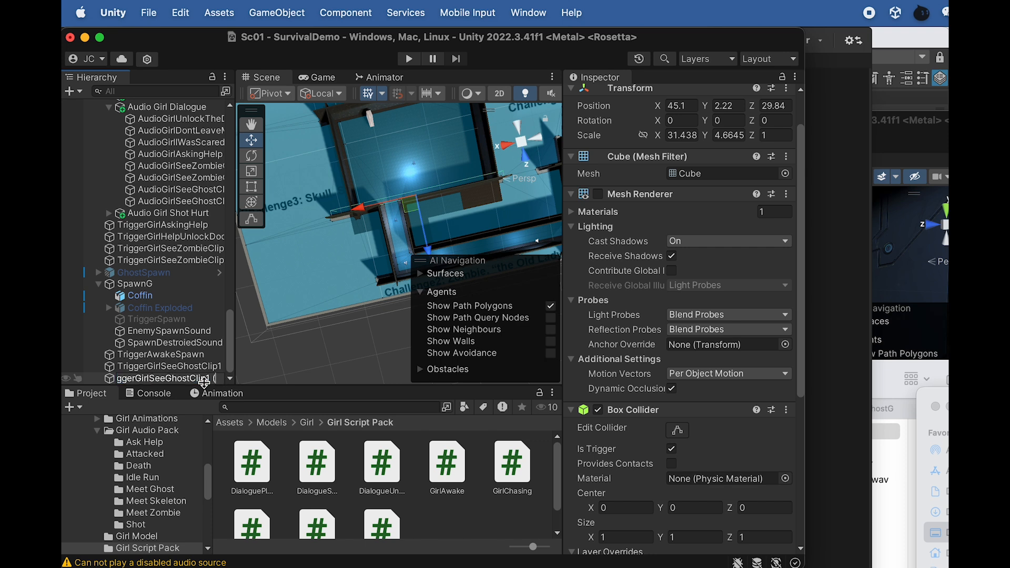
key(BackSpace)
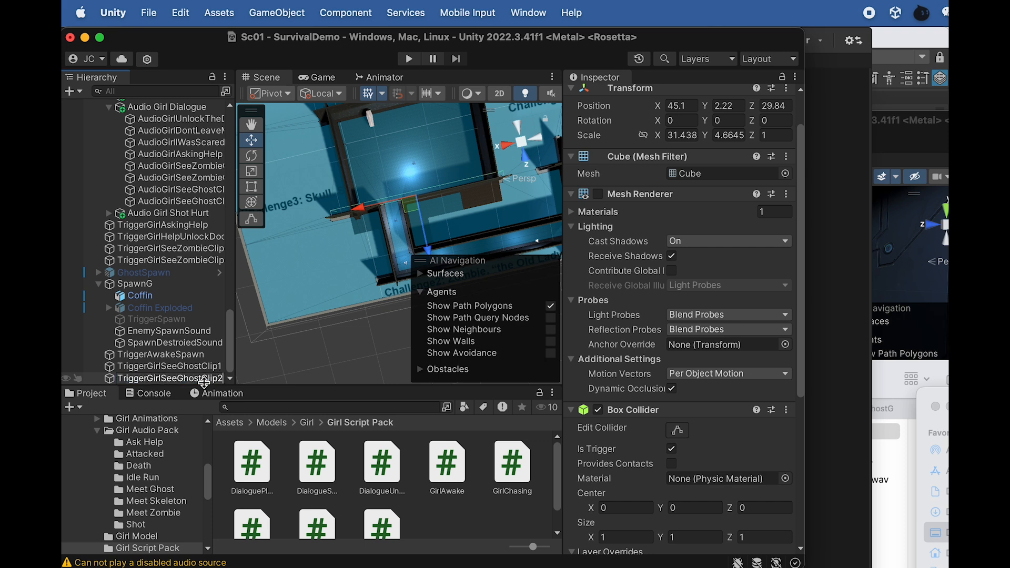
Assign AudioGirlSeeGhostClip2 as the Dialogue Girl See Enemy audio source of TriggerGirlSeeGhostClip2
click(174, 368)
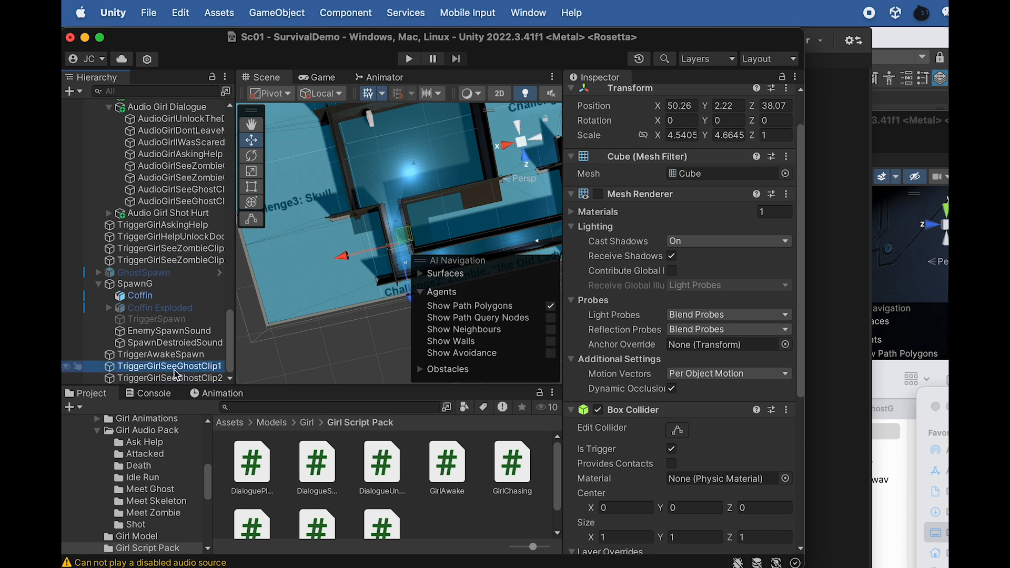
click(184, 379)
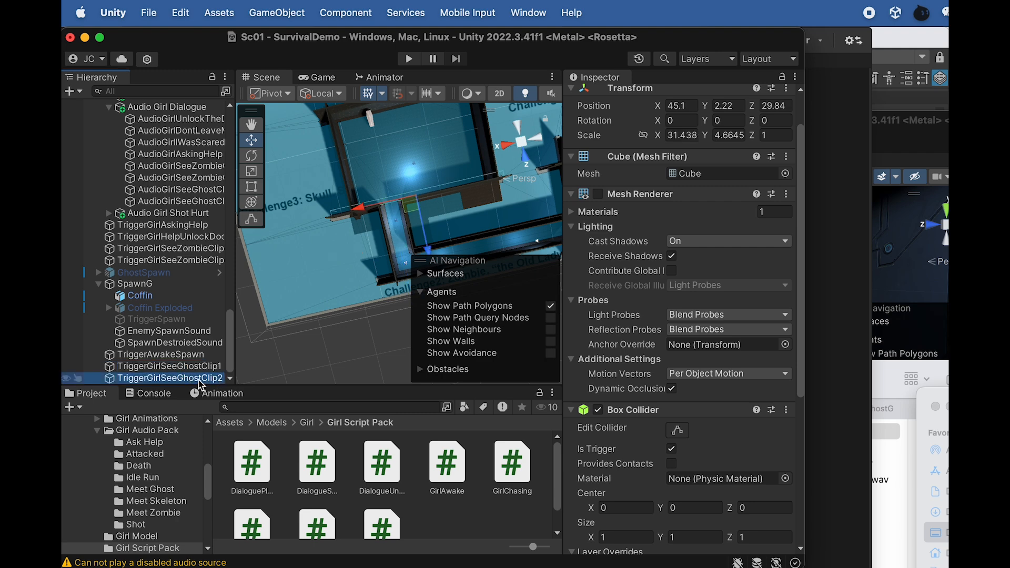
scroll(669, 429, down, 5)
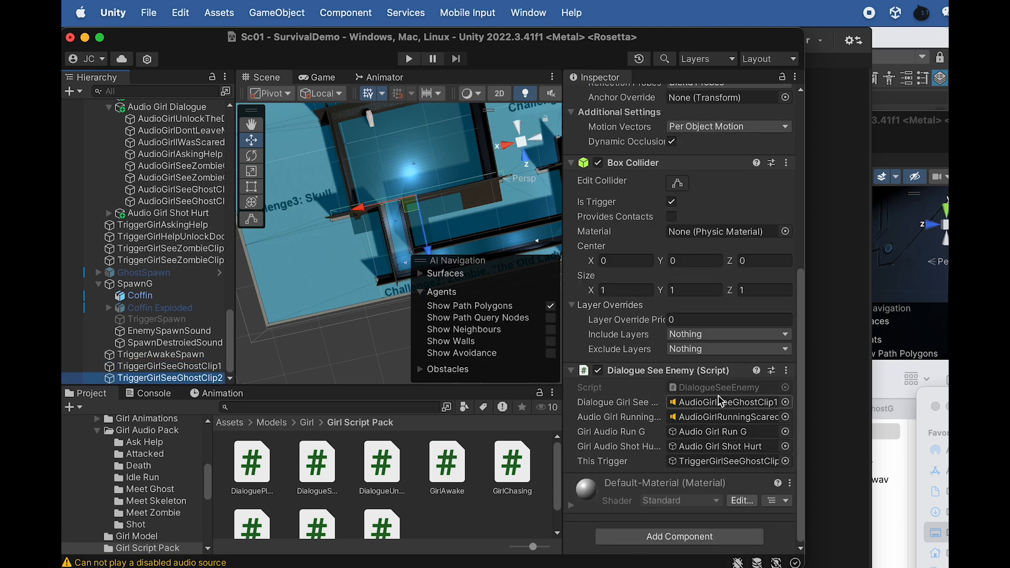
drag(206, 202, 753, 404)
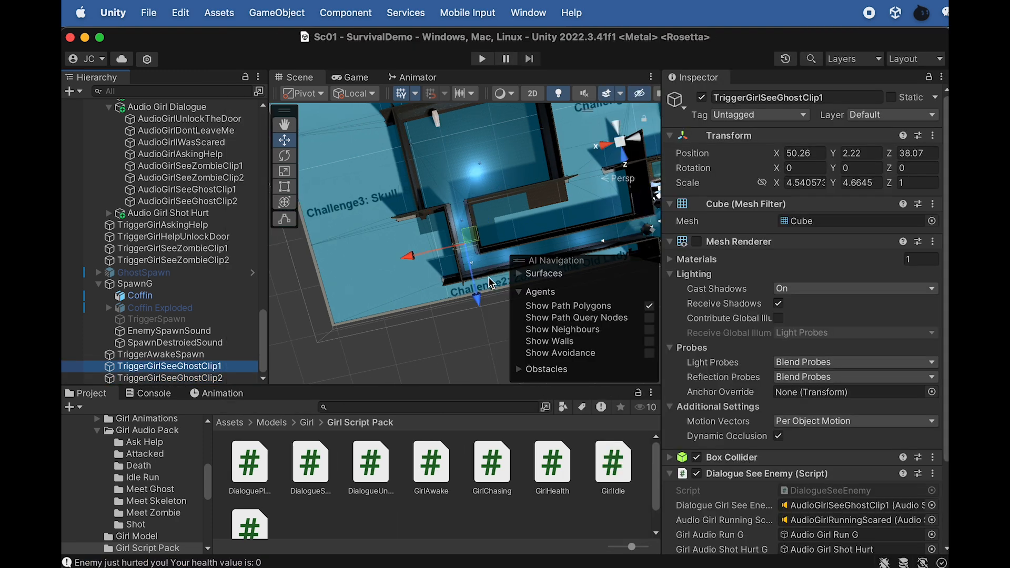
Move TriggerGirlSeeGhostClip1 along the corridor toward the Challenge2 end, to about Z 42.45
alt+drag(489, 277, 438, 234)
scroll(438, 234, up, 3)
scroll(439, 282, up, 4)
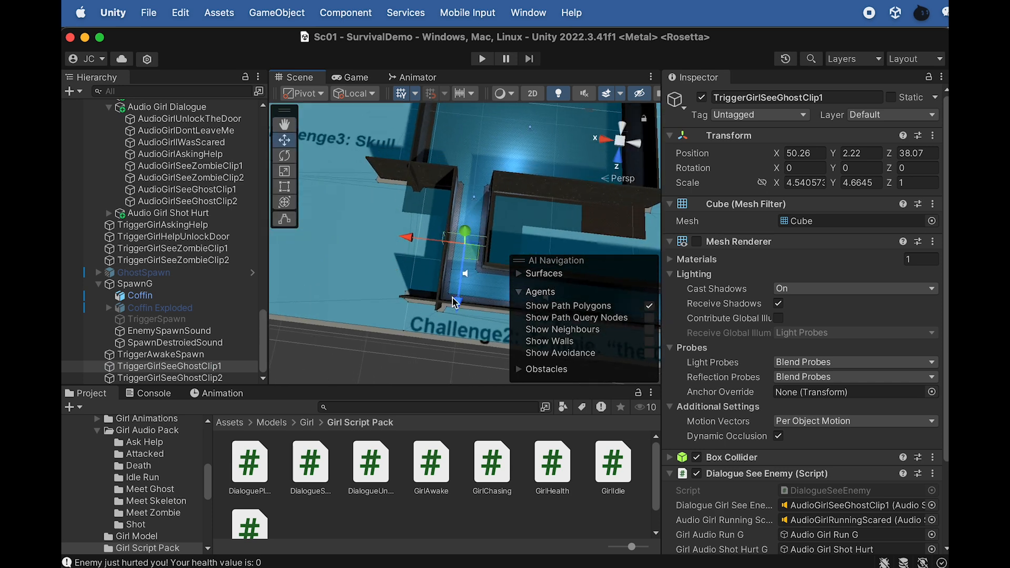
drag(458, 297, 454, 340)
Rotate TriggerGirlSeeGhostClip1 to about -89.3 degrees around Y and move it to about X 47.7, Z 42.25 at the corridor corner
key(r)
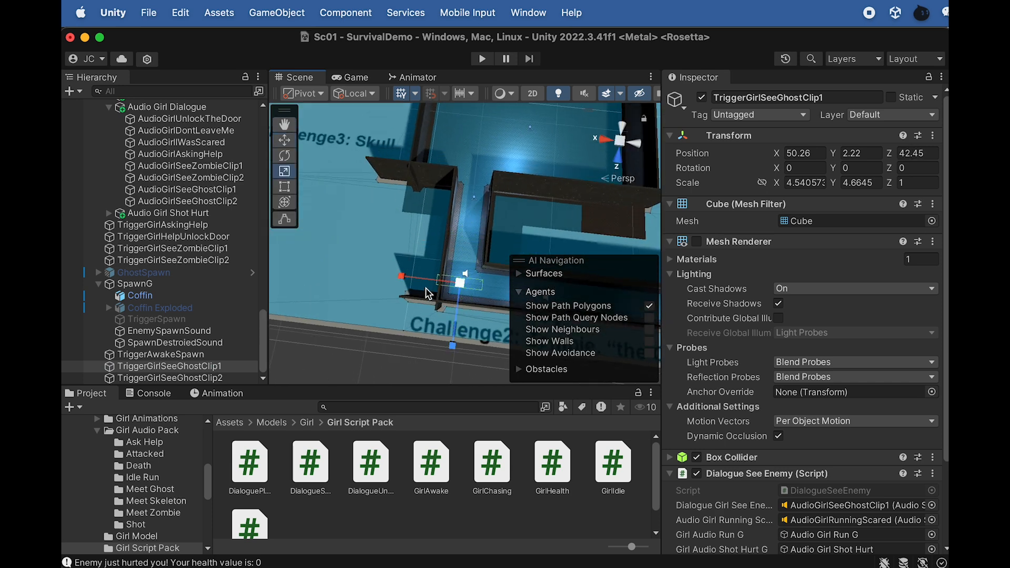
key(e)
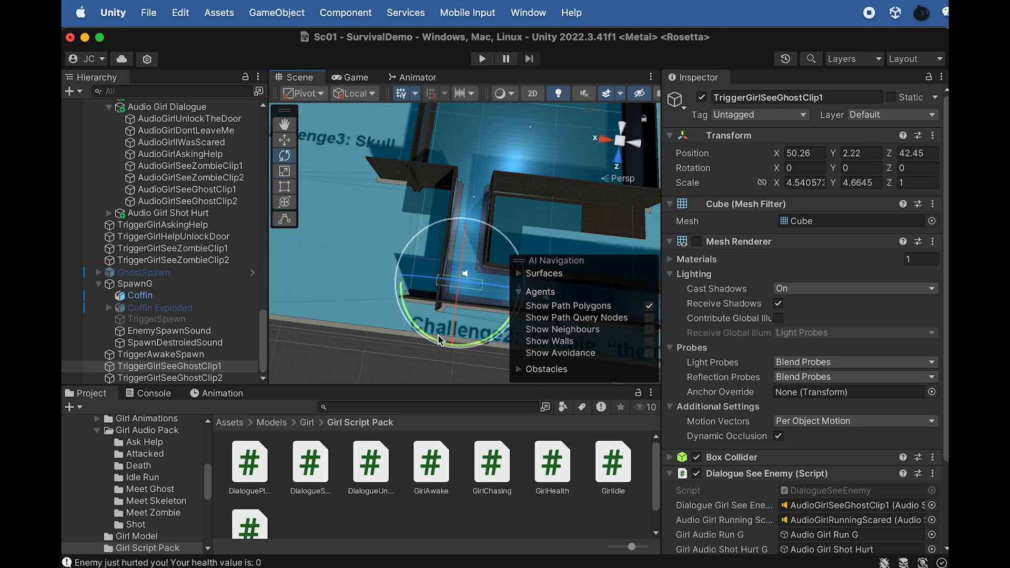
drag(421, 334, 656, 373)
key(w)
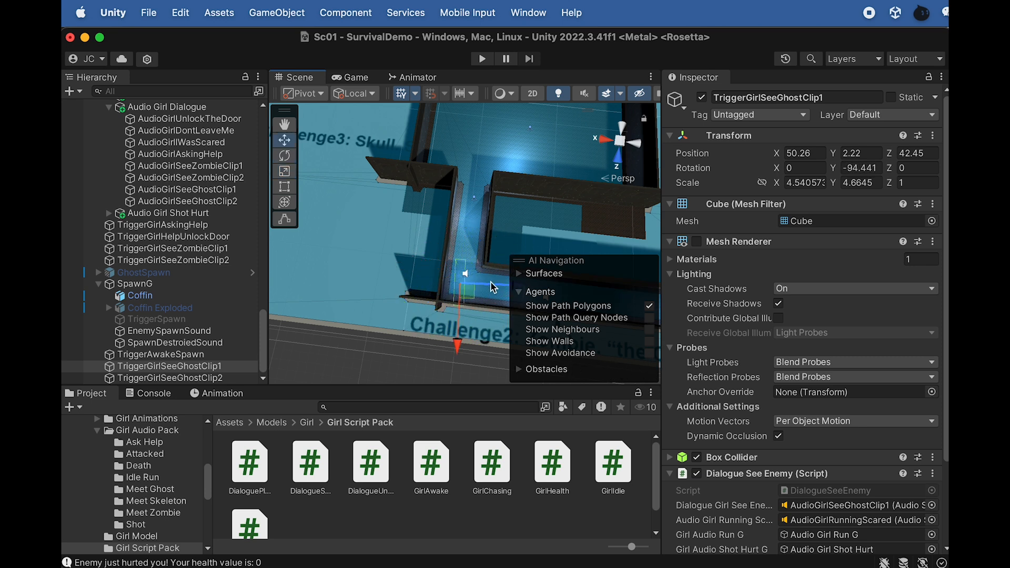
drag(494, 288, 514, 295)
key(r)
key(e)
drag(464, 348, 456, 341)
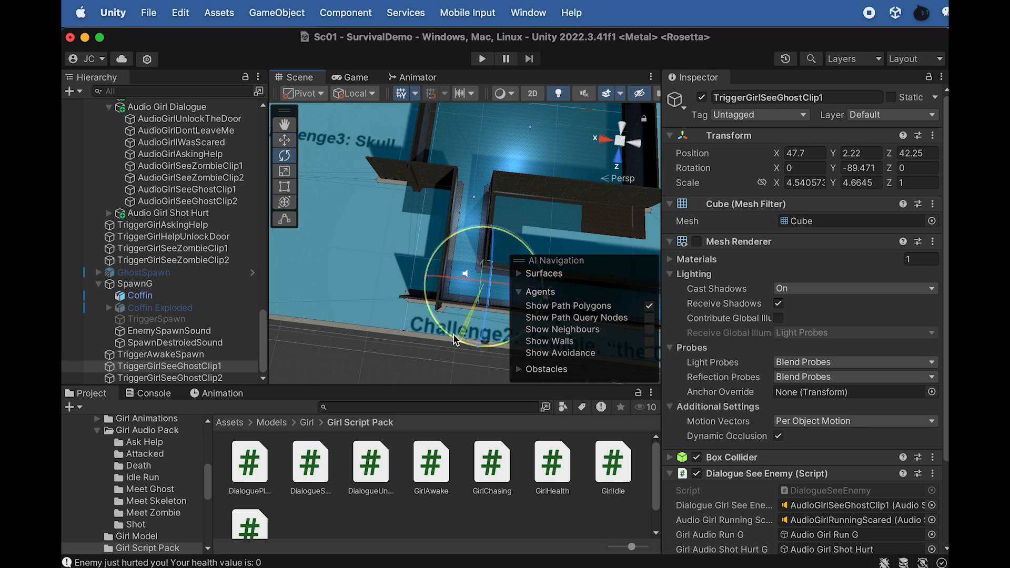
Copy the Transform component of TriggerGirlSeeGhostClip1, narrowing the editor window so the component's options fit on screen
click(200, 379)
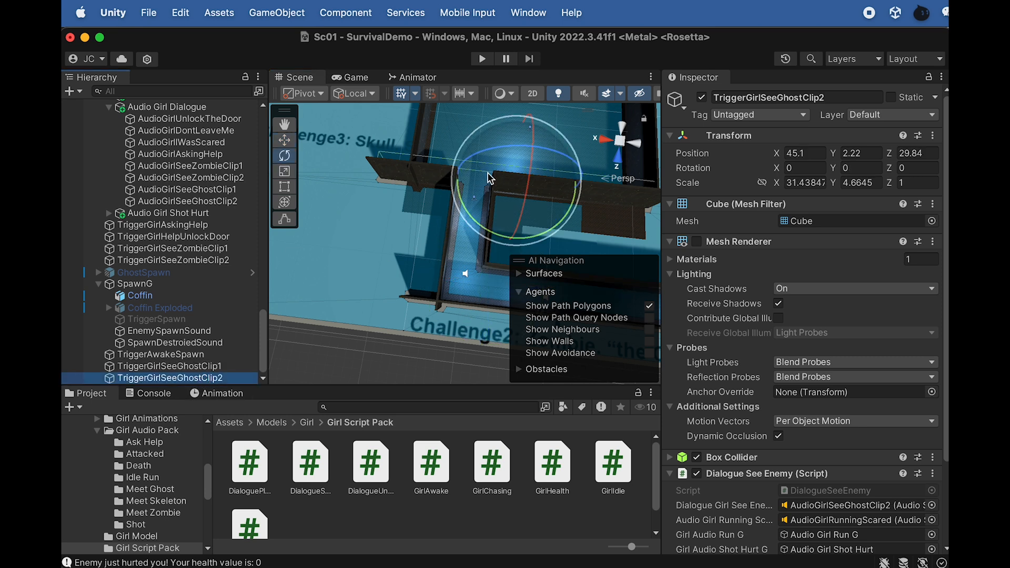
click(188, 365)
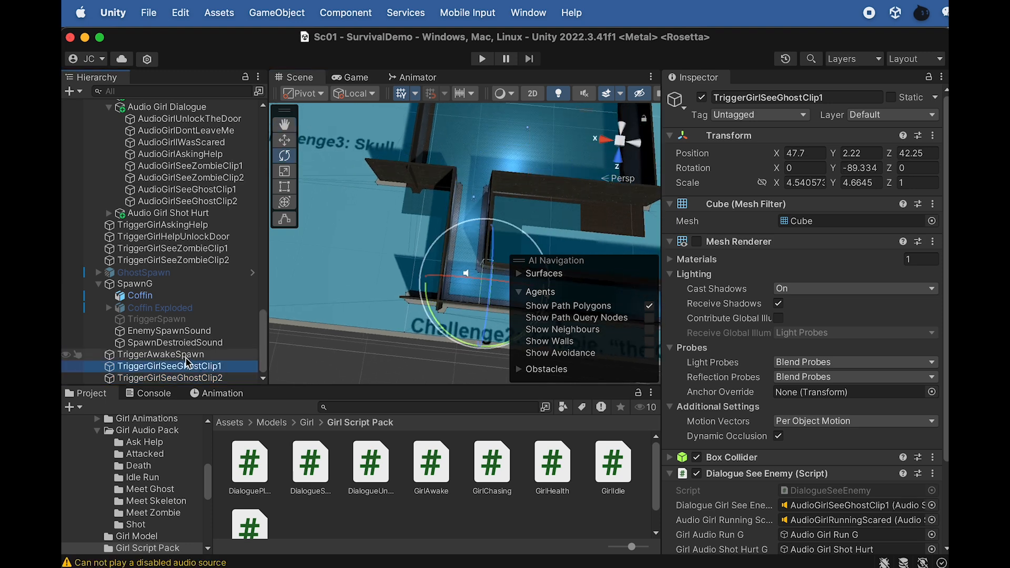
click(189, 356)
click(180, 367)
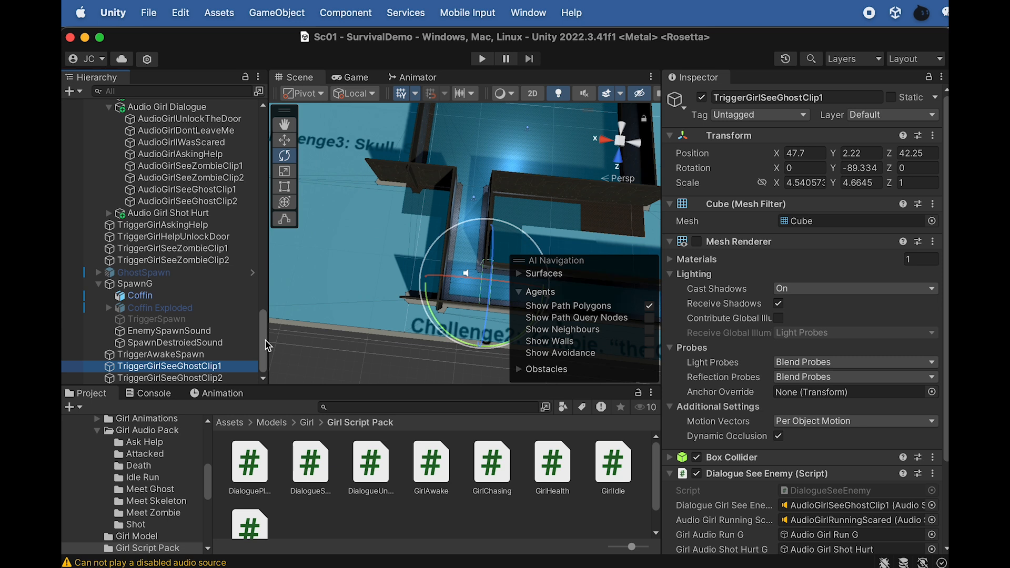
click(211, 370)
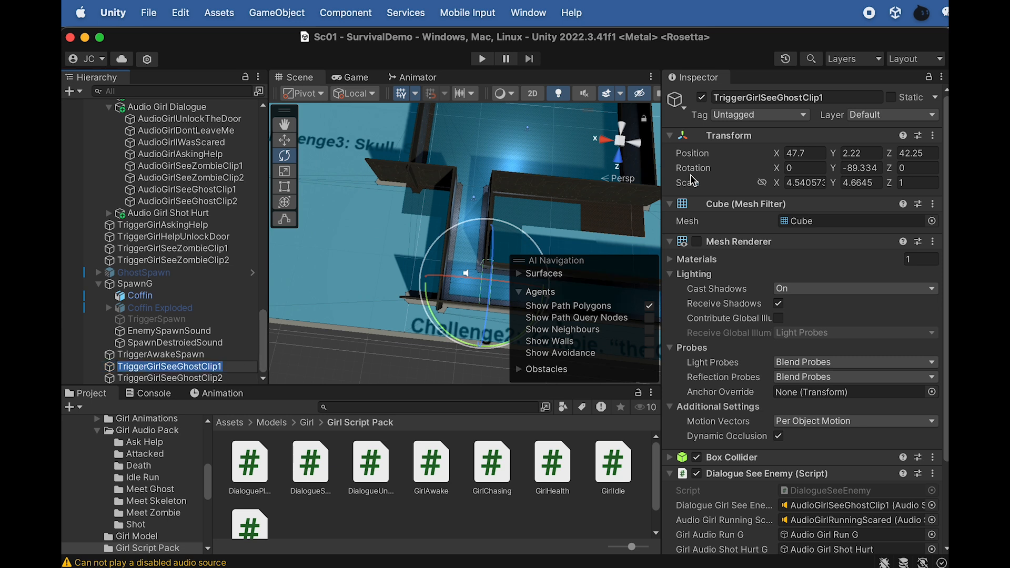
click(933, 136)
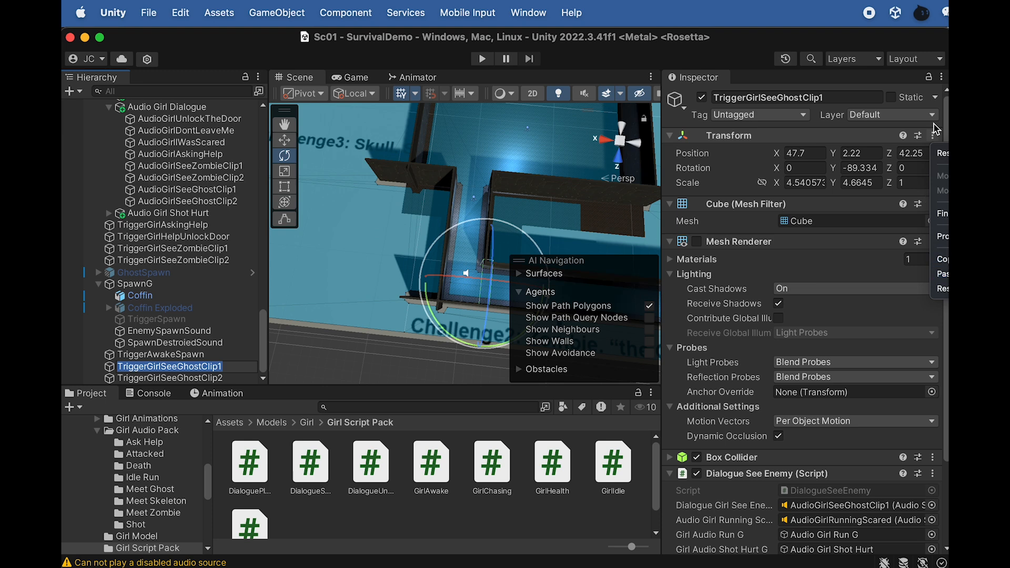
click(942, 258)
drag(949, 107, 841, 107)
click(822, 136)
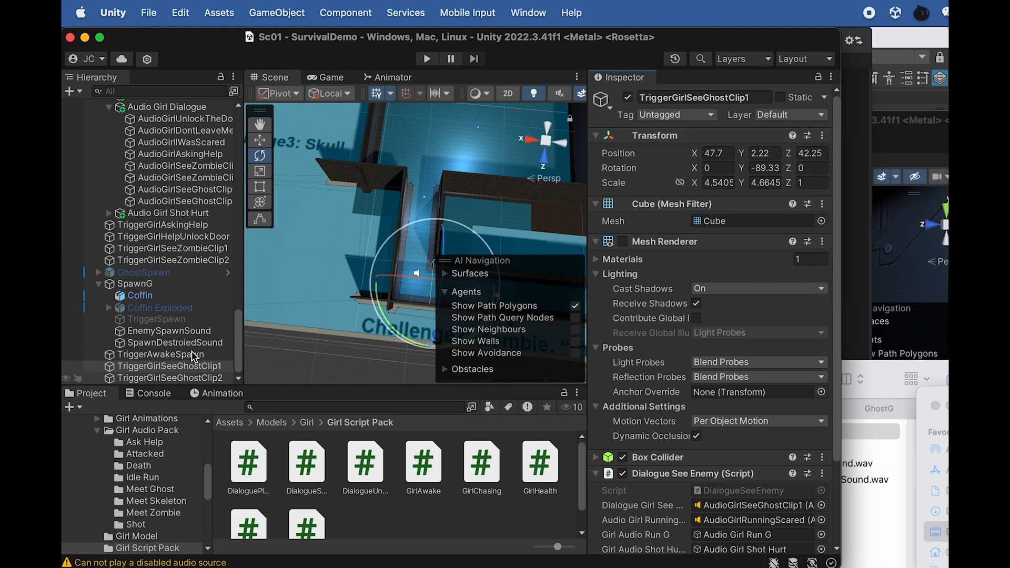
Paste the copied Transform values onto TriggerAwakeSpawn so it matches TriggerGirlSeeGhostClip1, and restore the editor window's width
click(153, 355)
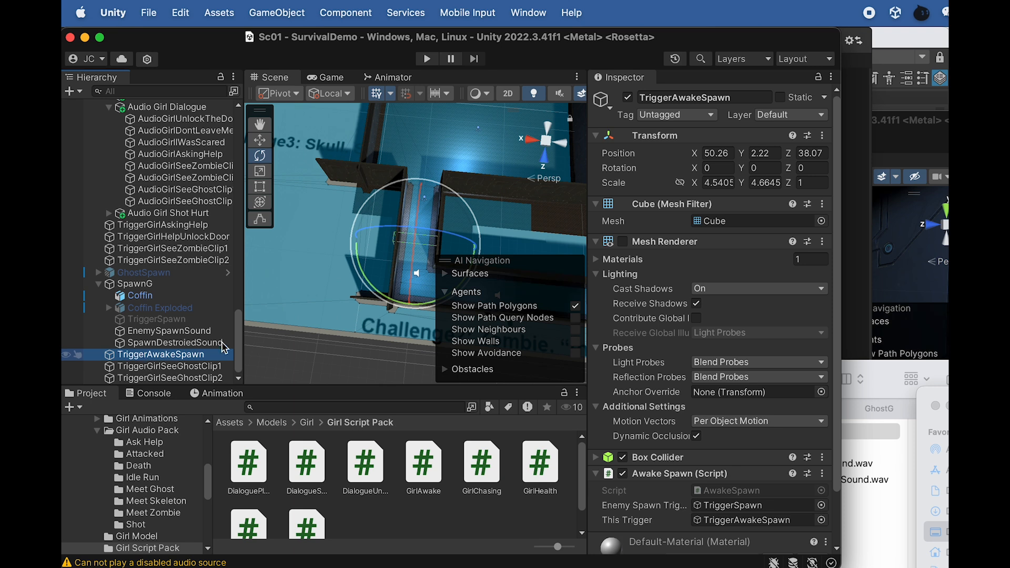
click(823, 135)
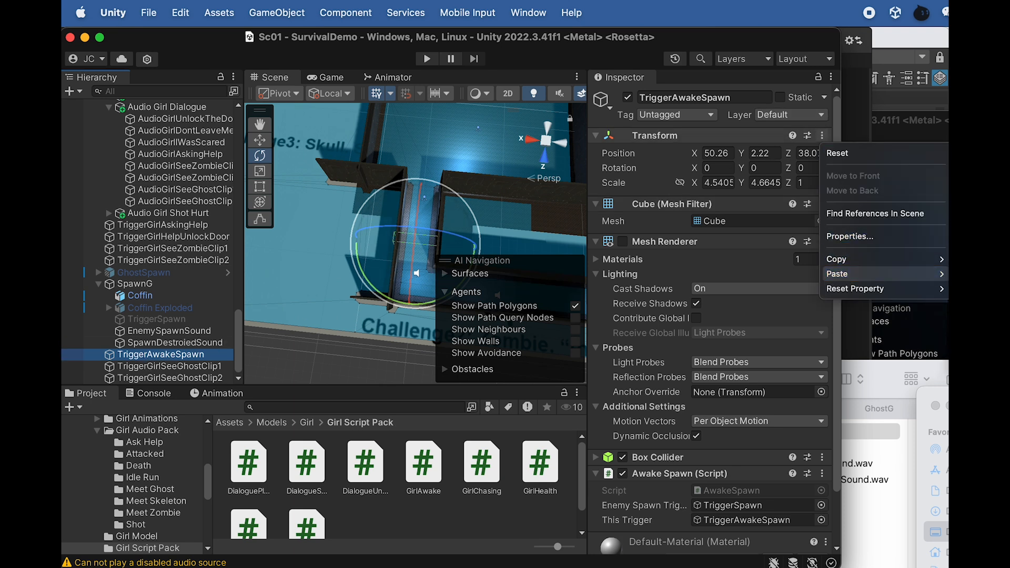
click(942, 274)
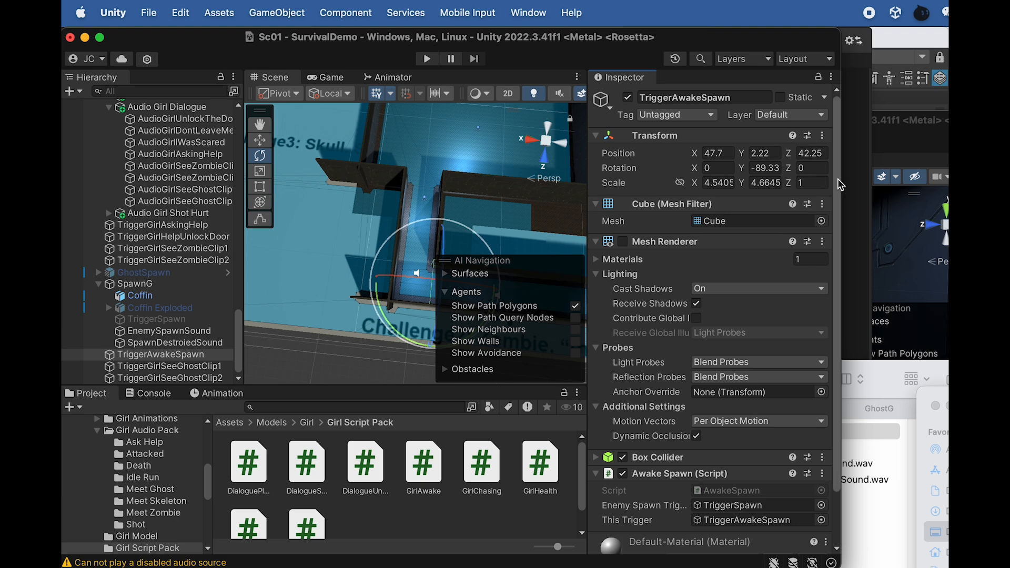
drag(841, 177, 949, 176)
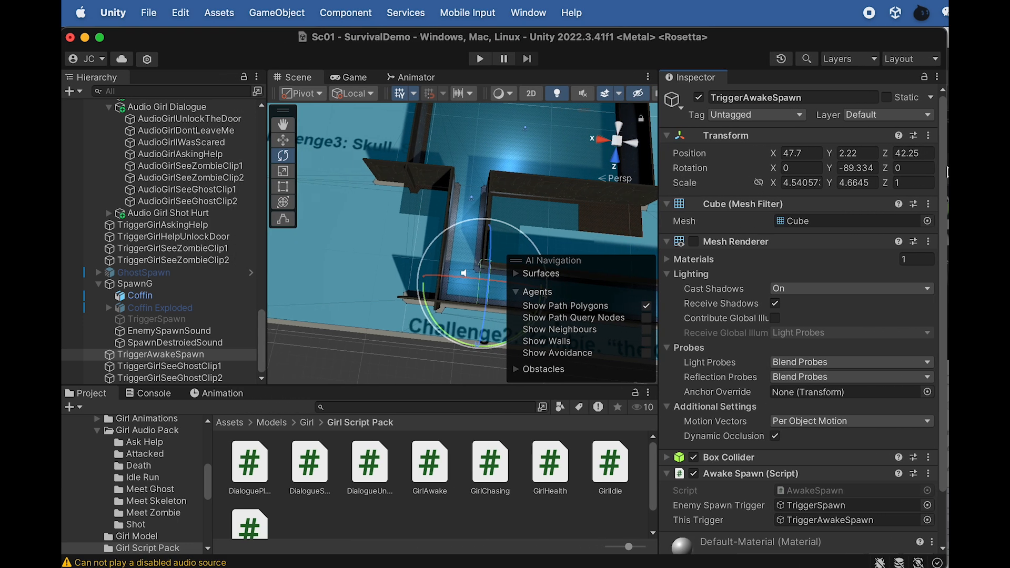
click(163, 355)
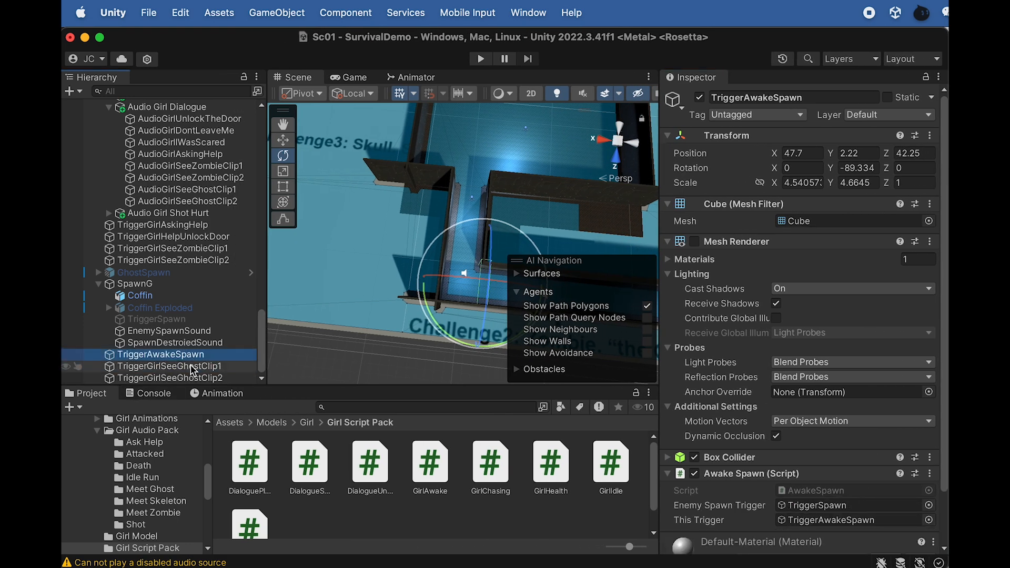
Play-test the scene, walking down the corridor through the awakening and ghost dialogue triggers to the ghost spawn
click(480, 59)
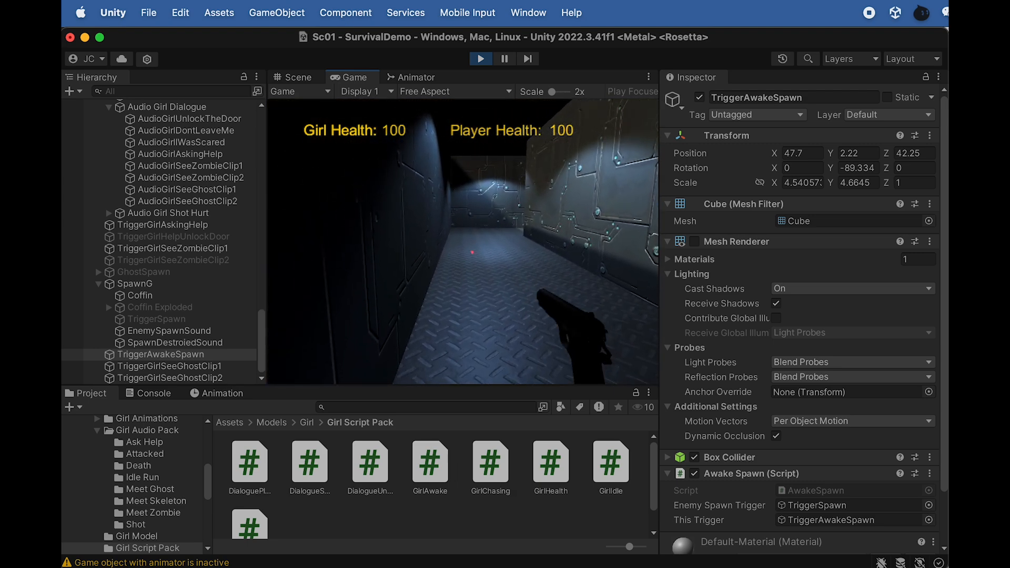
key(w)
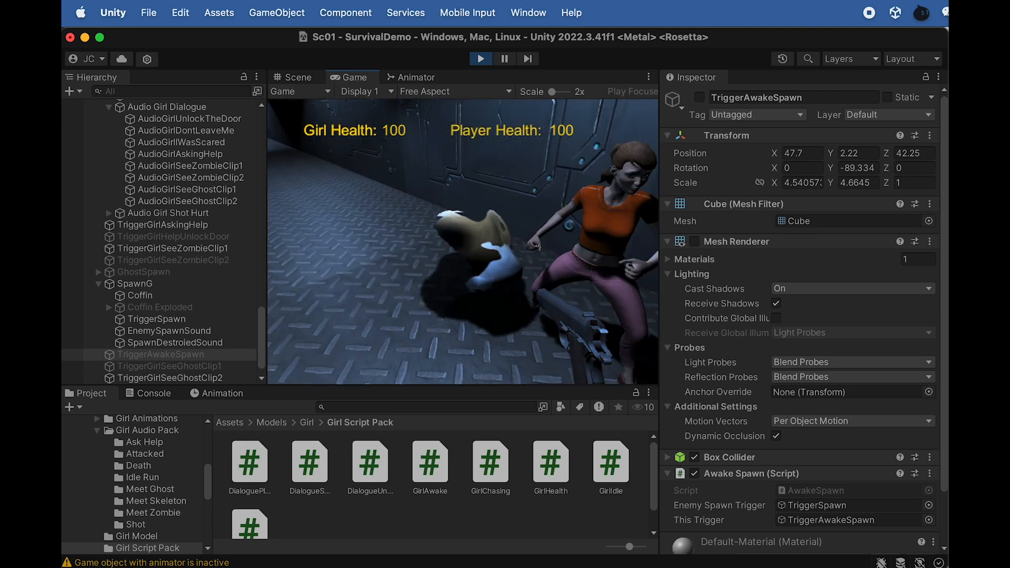
key(w)
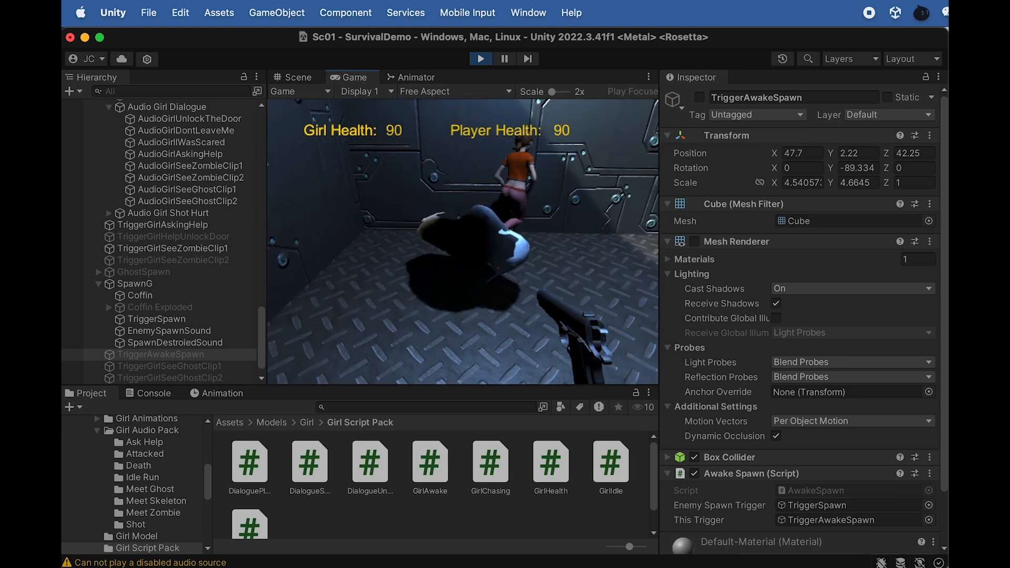